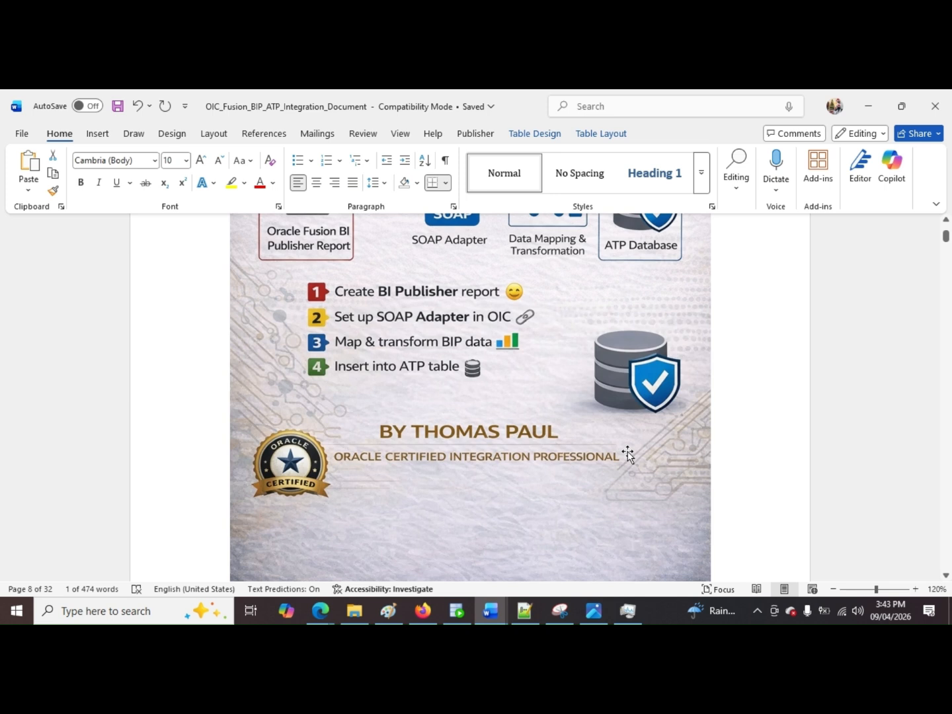
# Step: Switch to the browser catalog, open the PO_VENDORS_DM data model, and move its G_1 group higher in the diagram
pyautogui.scroll(1, 628, 454)
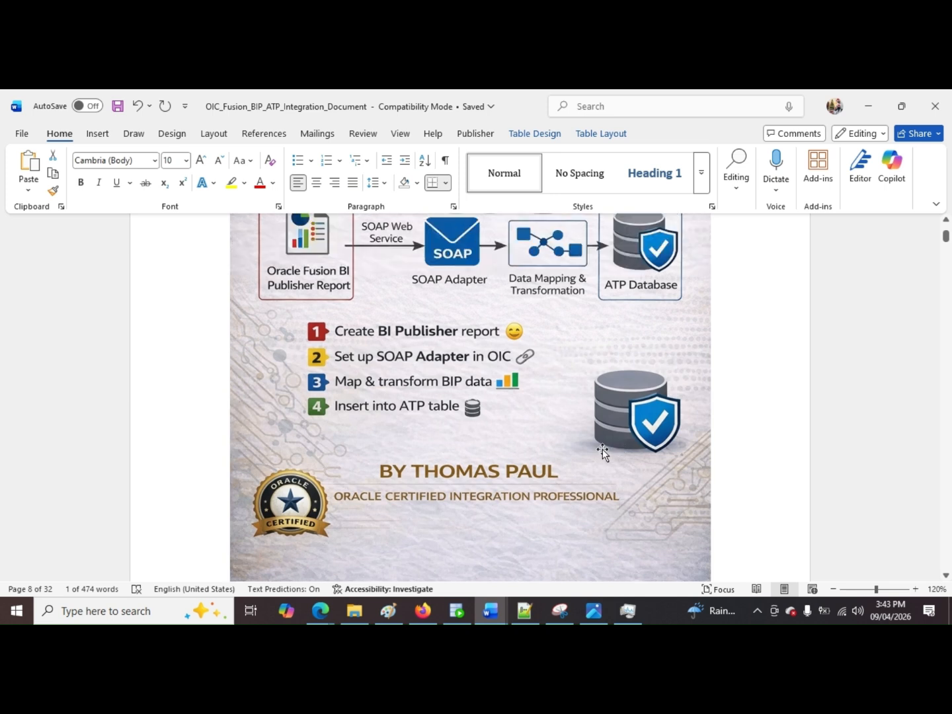
pyautogui.click(455, 553)
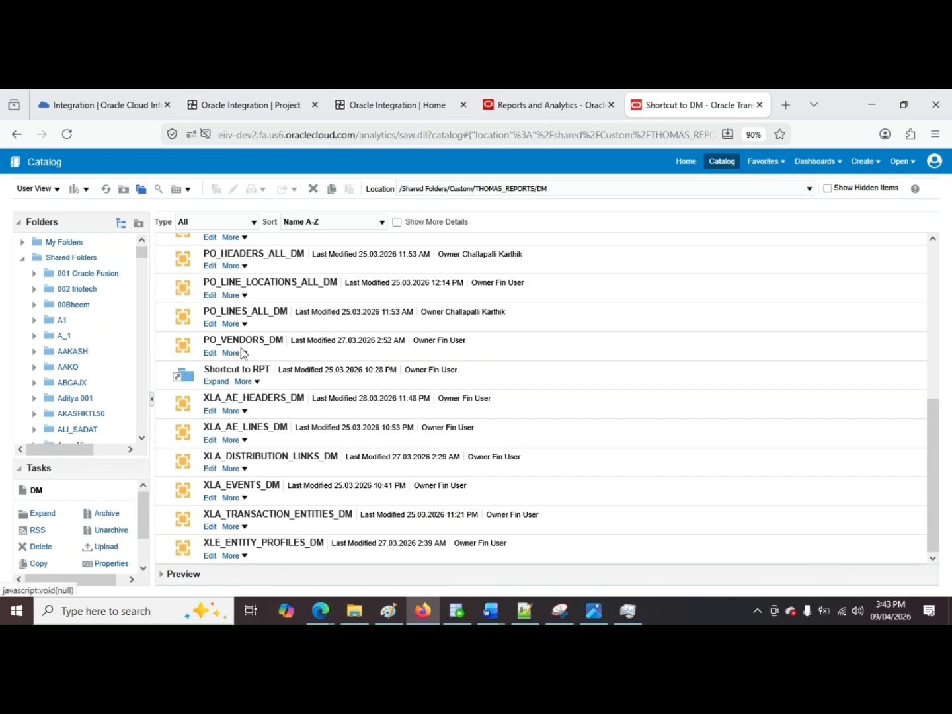
pyautogui.click(268, 342)
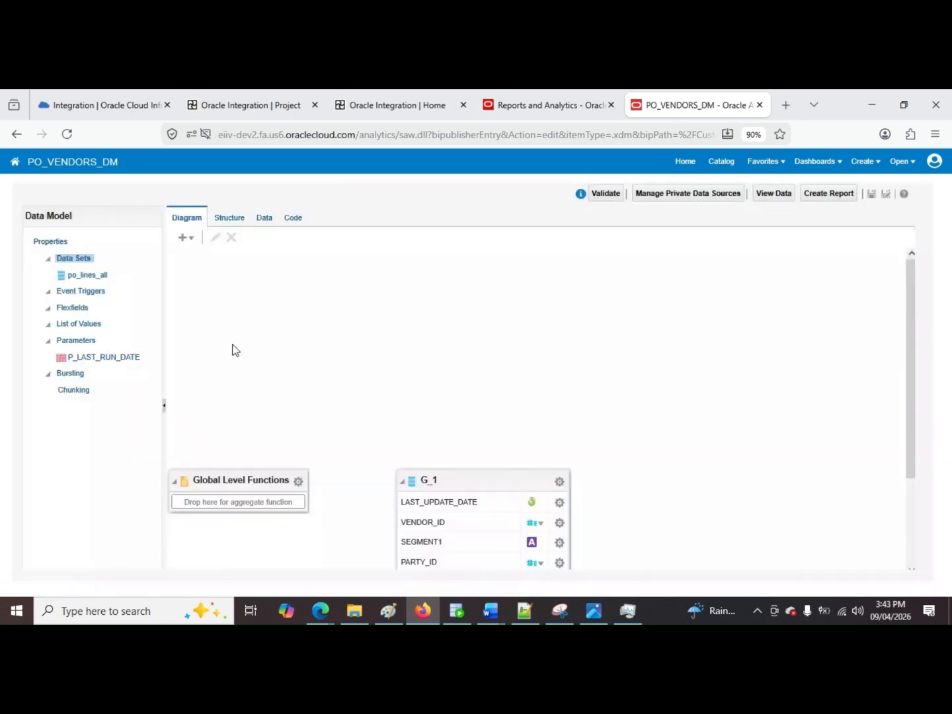
pyautogui.moveTo(498, 482); pyautogui.dragTo(407, 293)
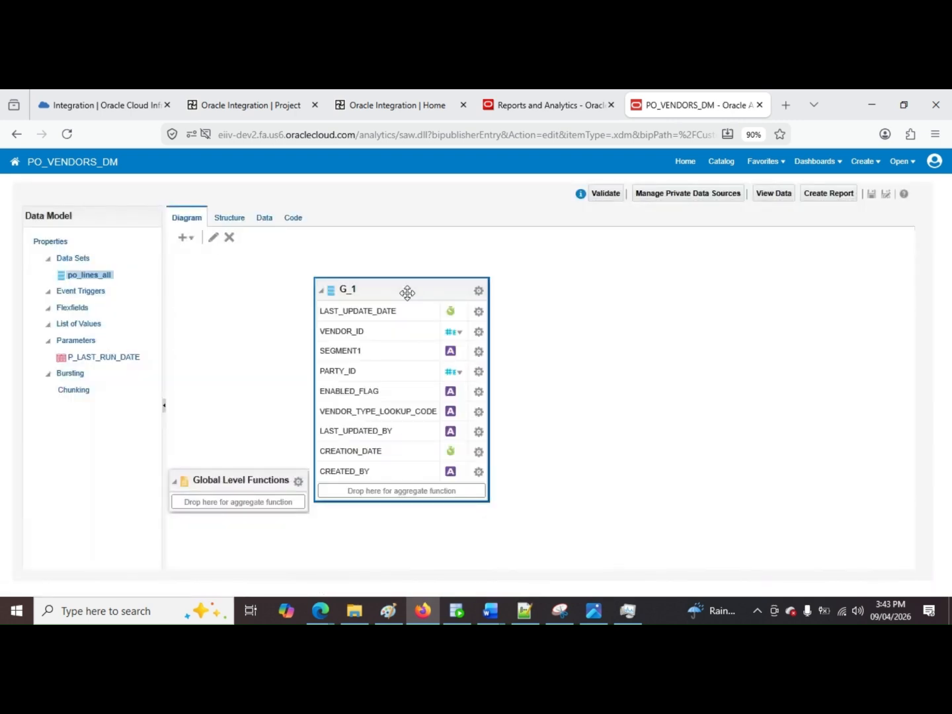
# Step: Examine the SQL query of the po_lines_all data set, including its POZ_SUPPLIERS source and P_LAST_RUN_DATE filter, then close it without changes
pyautogui.click(212, 238)
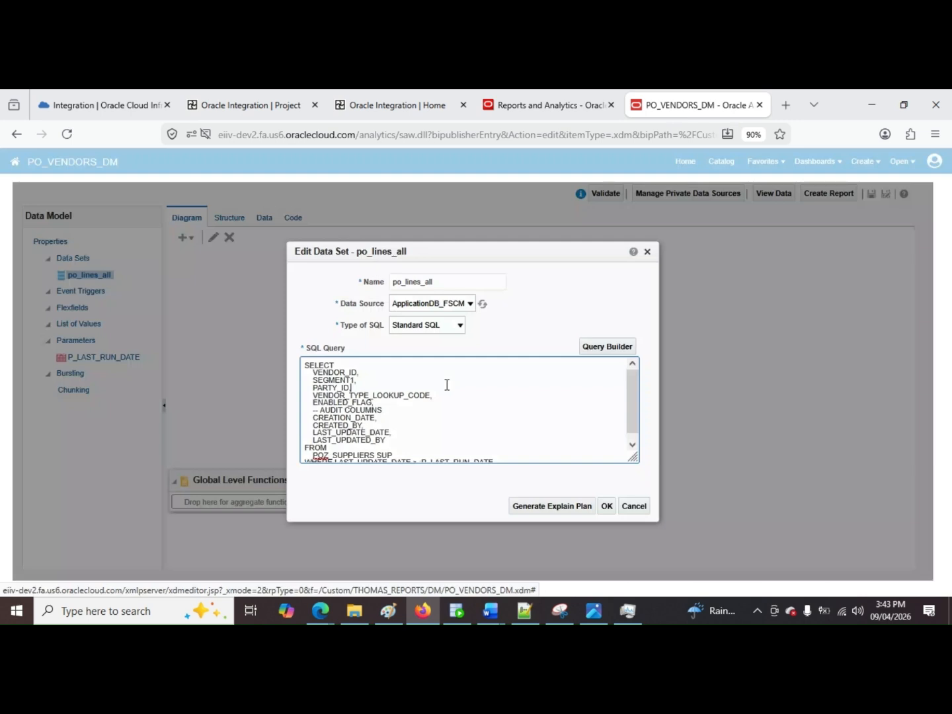
pyautogui.scroll(-1, 447, 385)
pyautogui.doubleClick(364, 450)
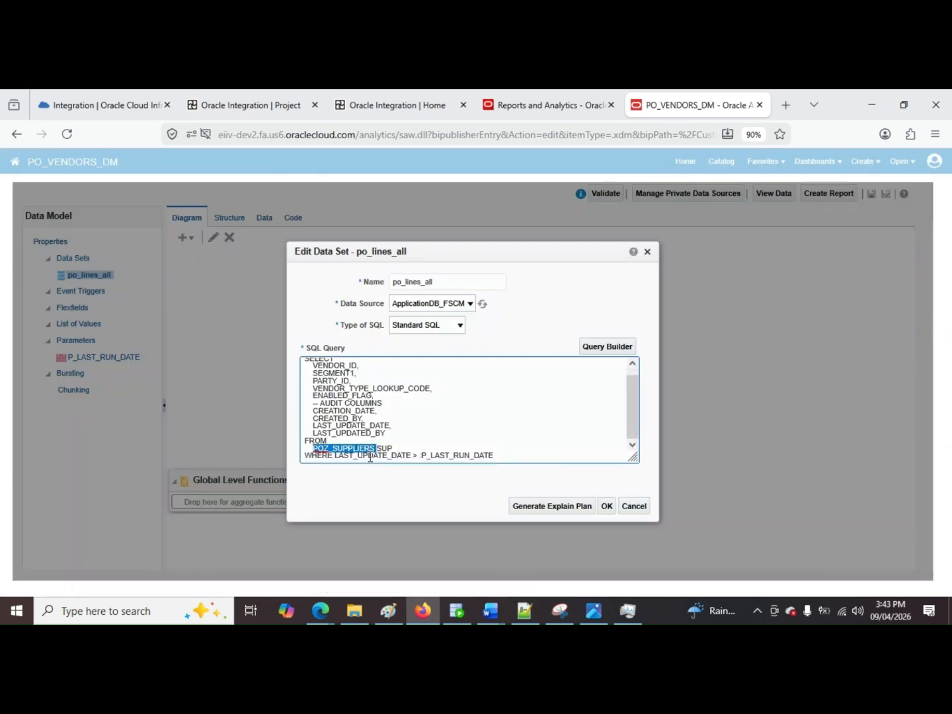
pyautogui.moveTo(494, 456); pyautogui.dragTo(399, 450)
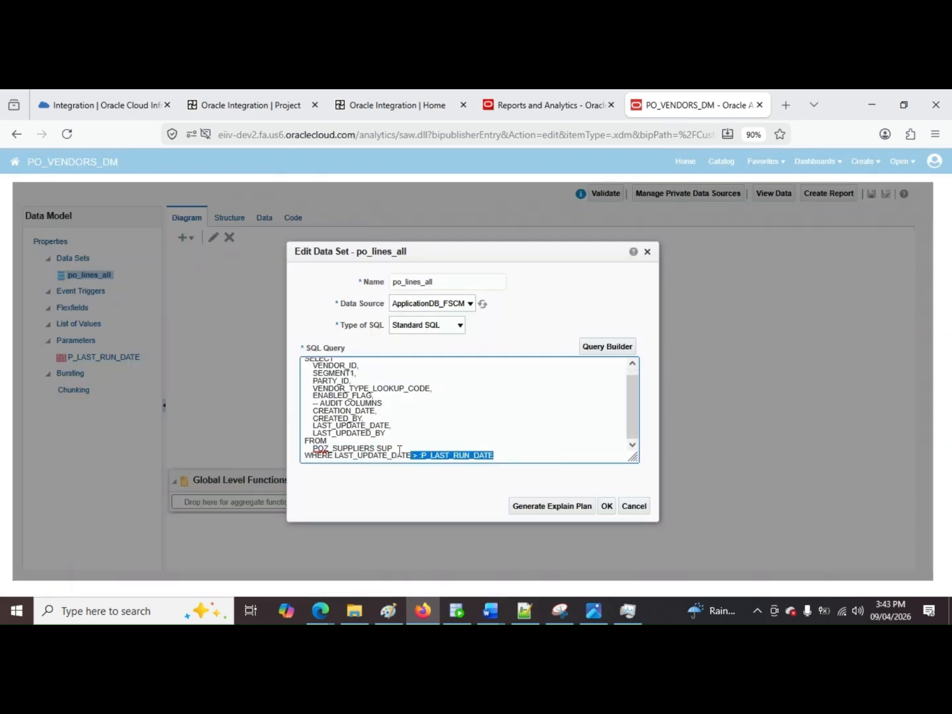
pyautogui.hotkey('ctrl', 'a')
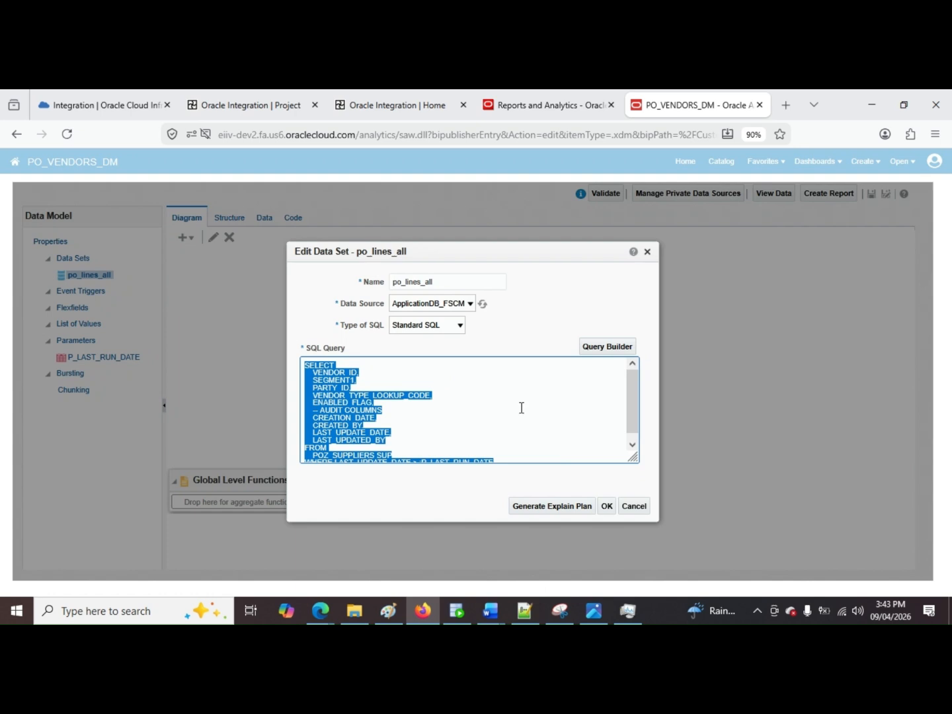
pyautogui.scroll(-1, 526, 421)
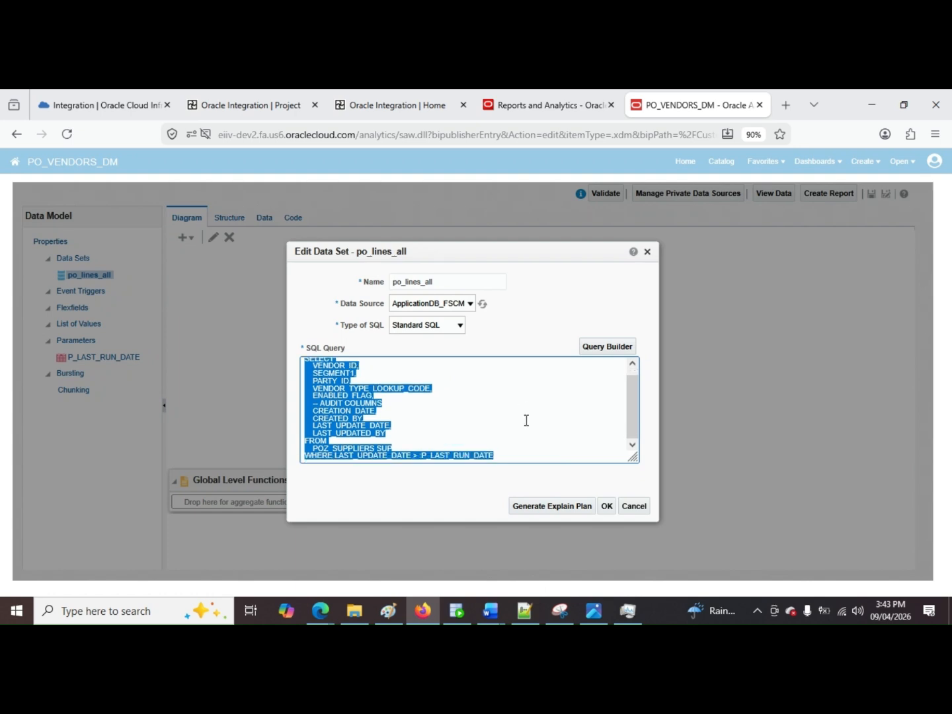
pyautogui.click(631, 506)
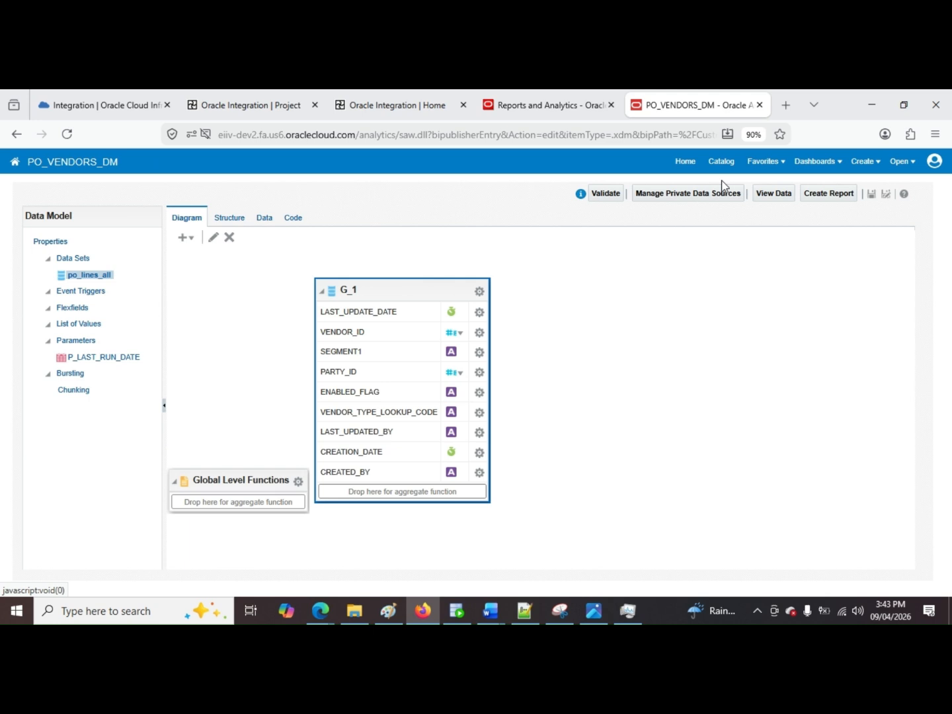
# Step: Return to the catalog, follow the shortcut to the RPT folder, and open the POZ_SUPPLIERS_RPT report
pyautogui.click(722, 162)
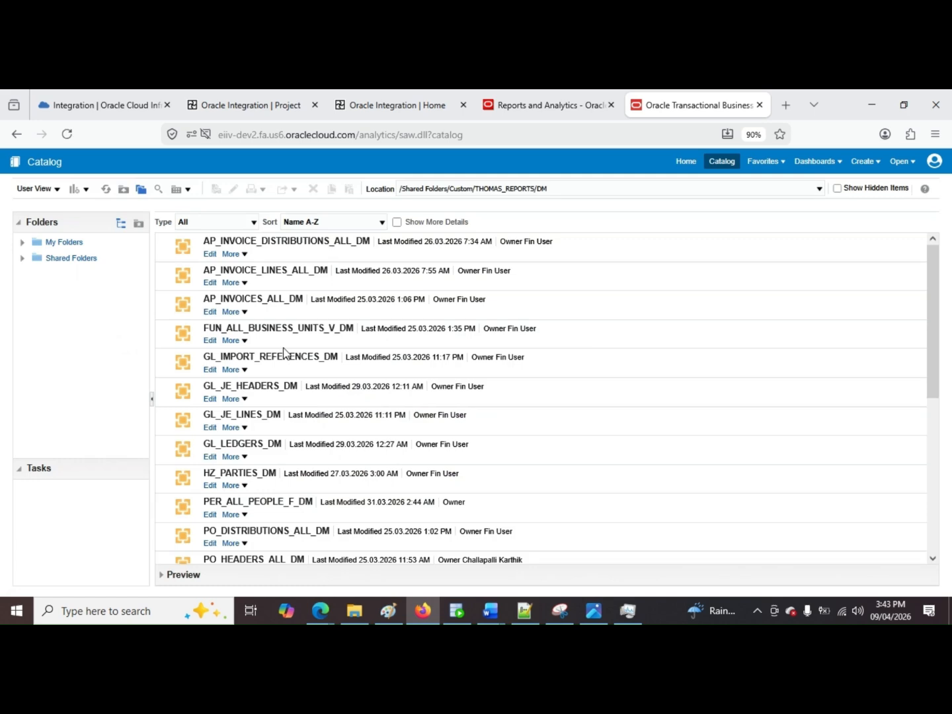
pyautogui.scroll(-4, 272, 391)
pyautogui.click(262, 428)
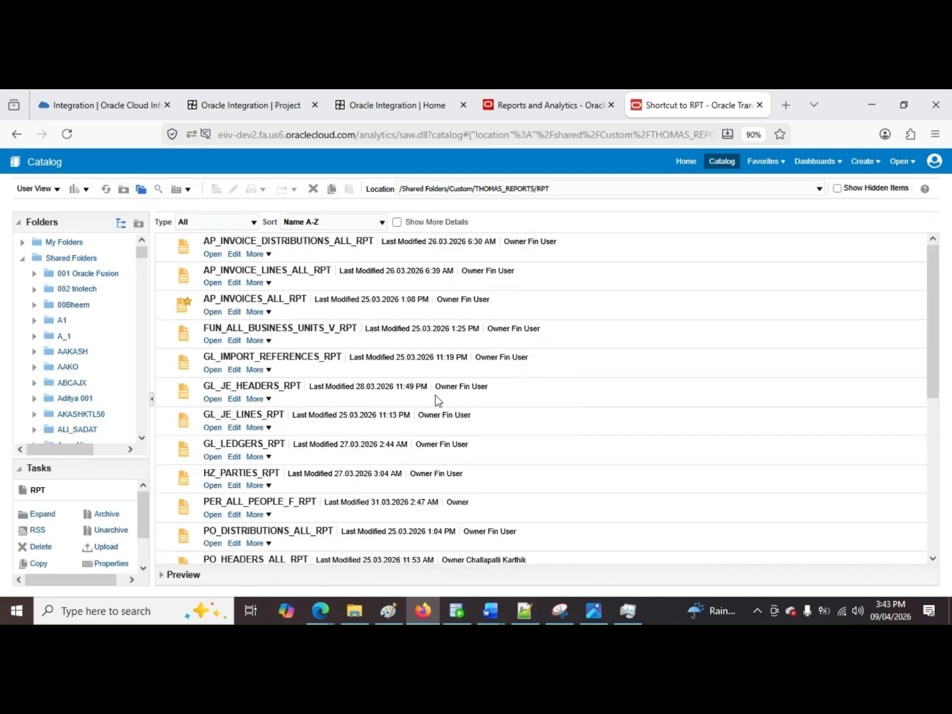
pyautogui.scroll(-1, 323, 386)
pyautogui.scroll(-3, 323, 386)
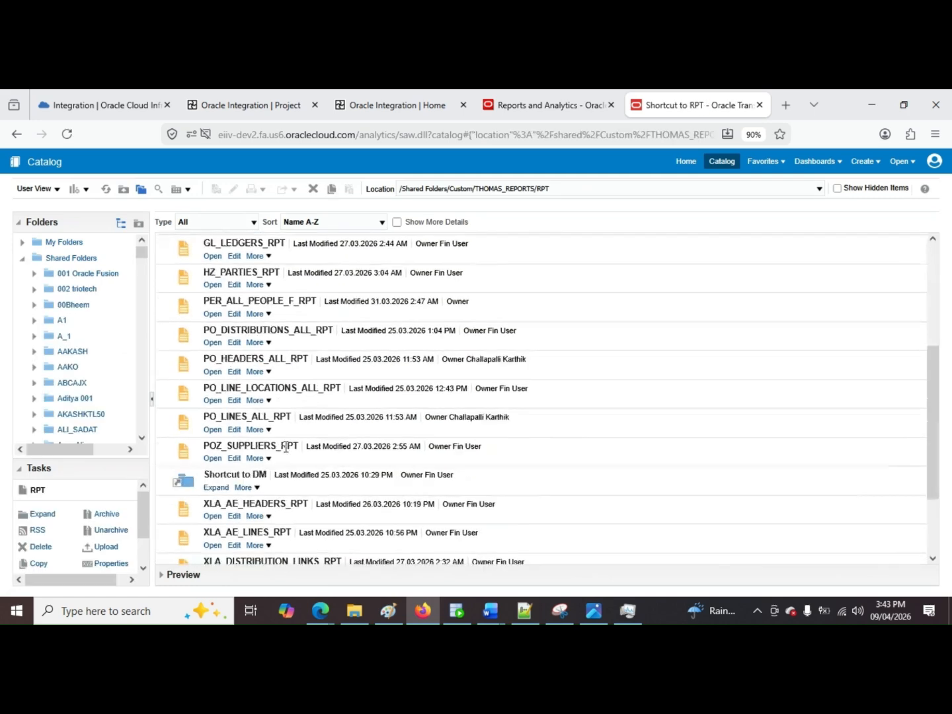
pyautogui.click(267, 445)
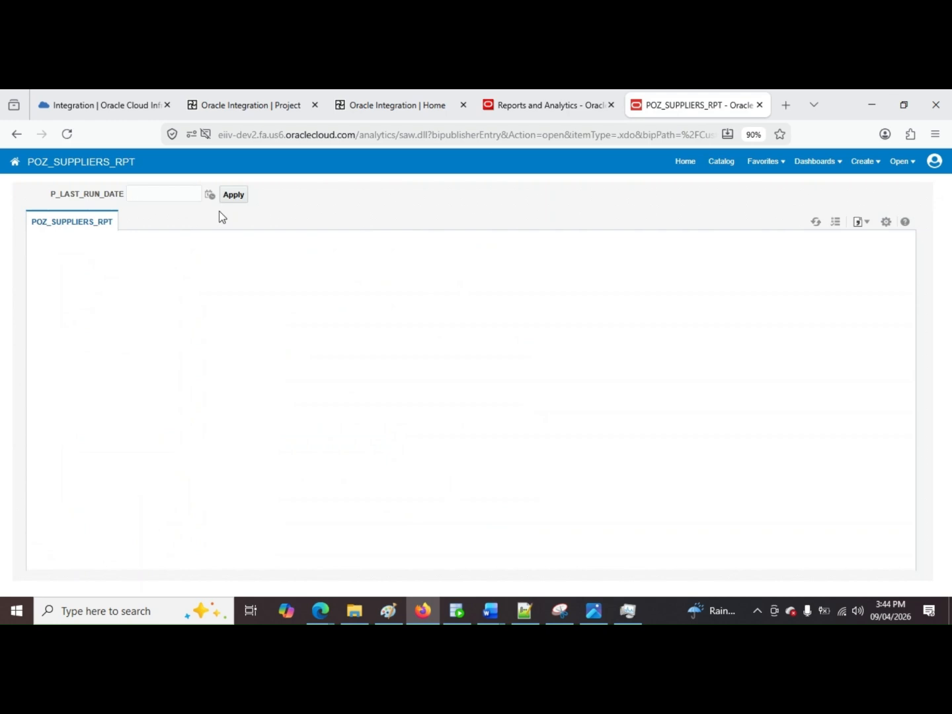
# Step: Run the report with P_LAST_RUN_DATE set to 01-01-2026 and review the supplier rows in its output
pyautogui.click(210, 195)
pyautogui.click(265, 250)
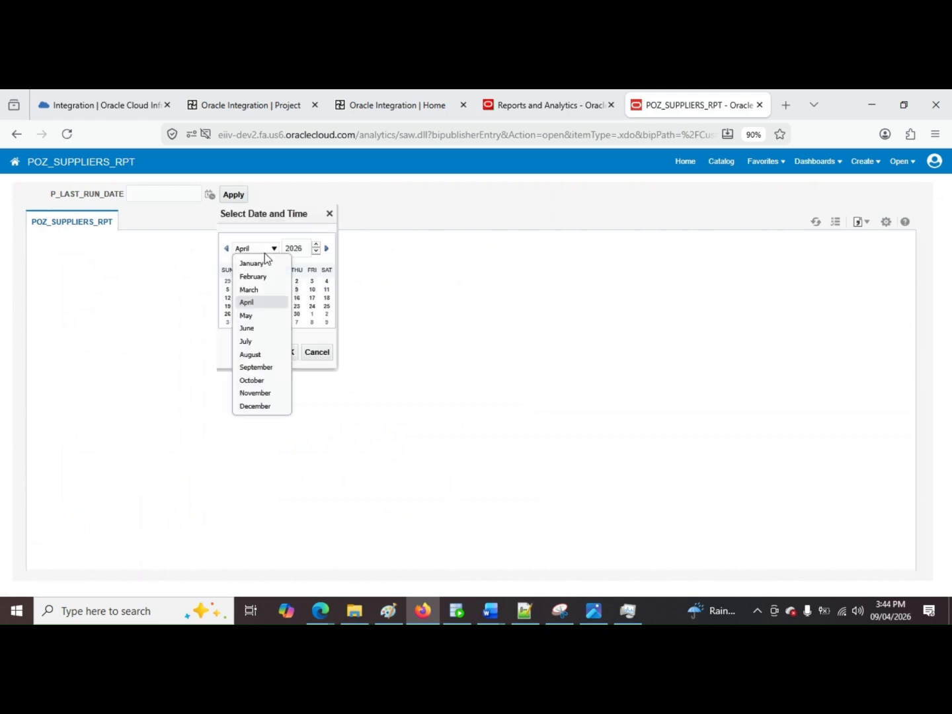
pyautogui.click(265, 259)
pyautogui.click(290, 350)
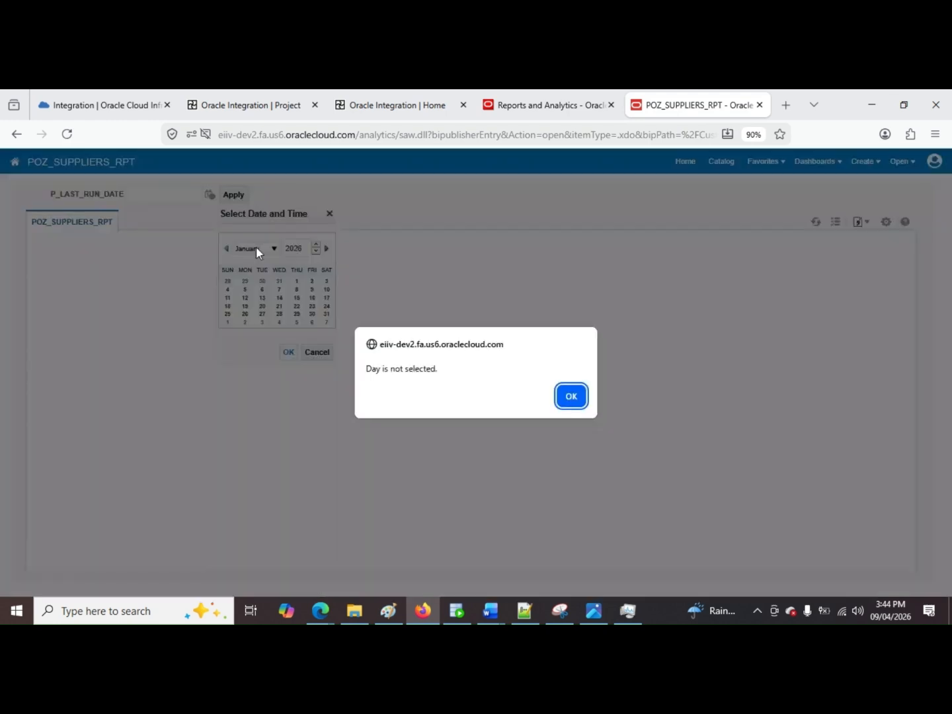
pyautogui.click(565, 397)
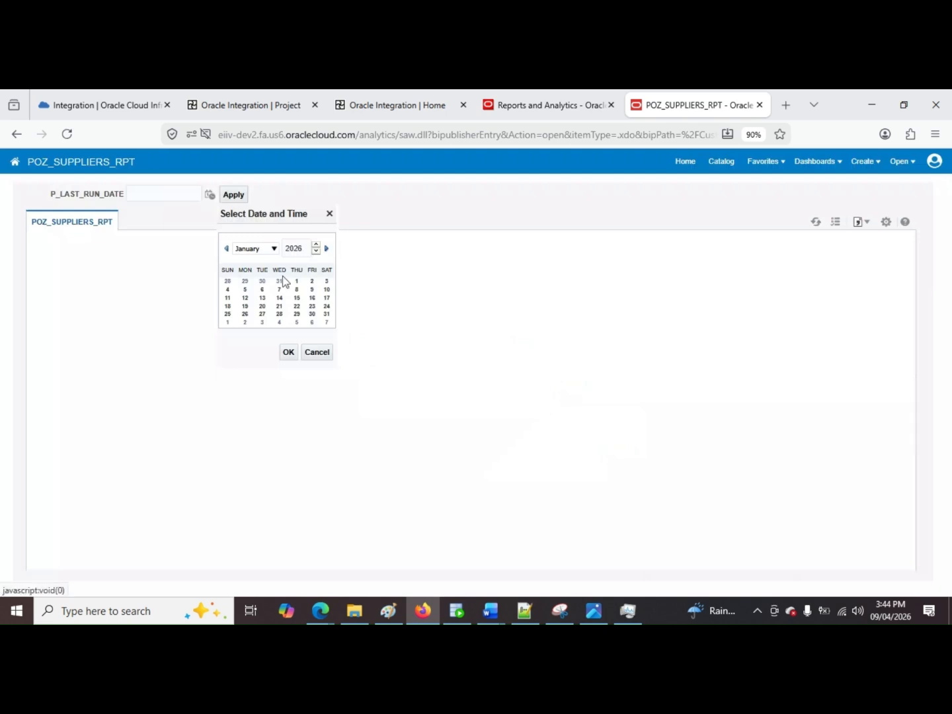
pyautogui.click(289, 353)
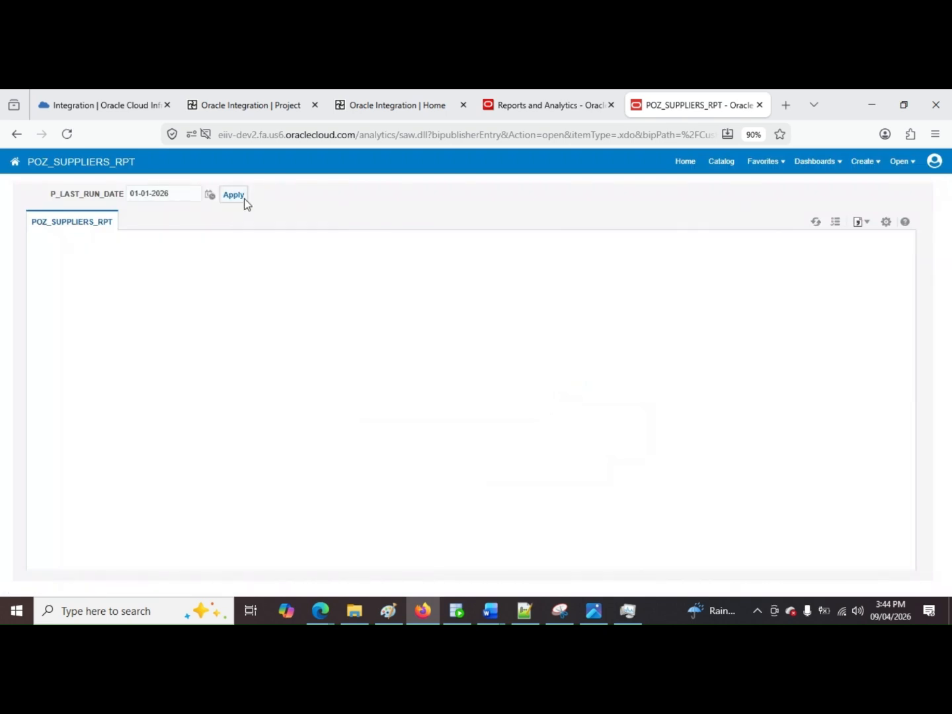
pyautogui.click(243, 198)
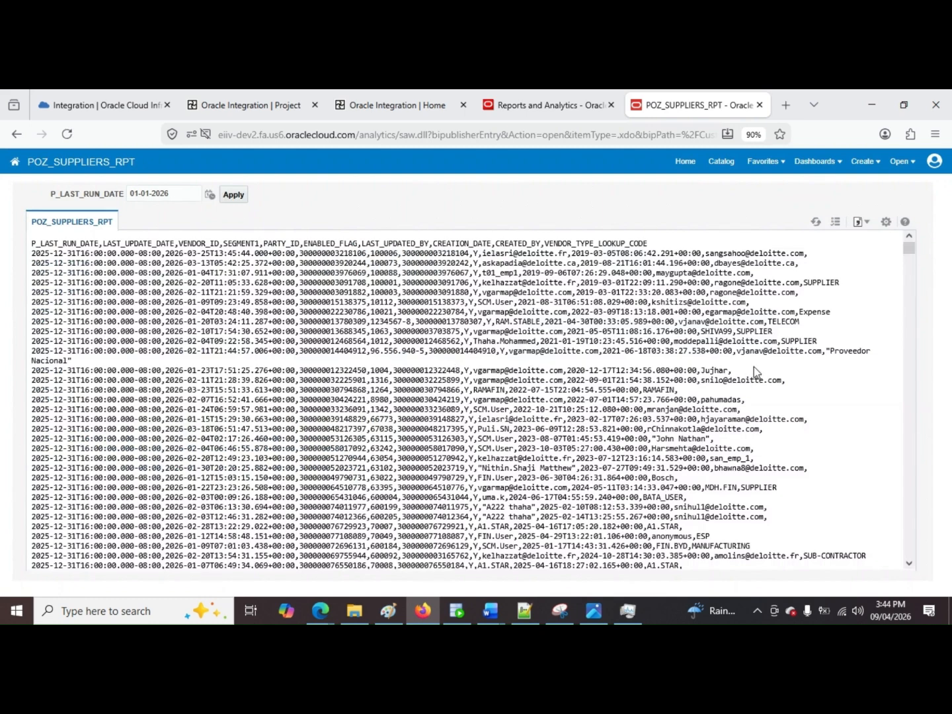
pyautogui.scroll(-2, 754, 367)
pyautogui.scroll(2, 751, 376)
pyautogui.moveTo(812, 481); pyautogui.dragTo(0, 204)
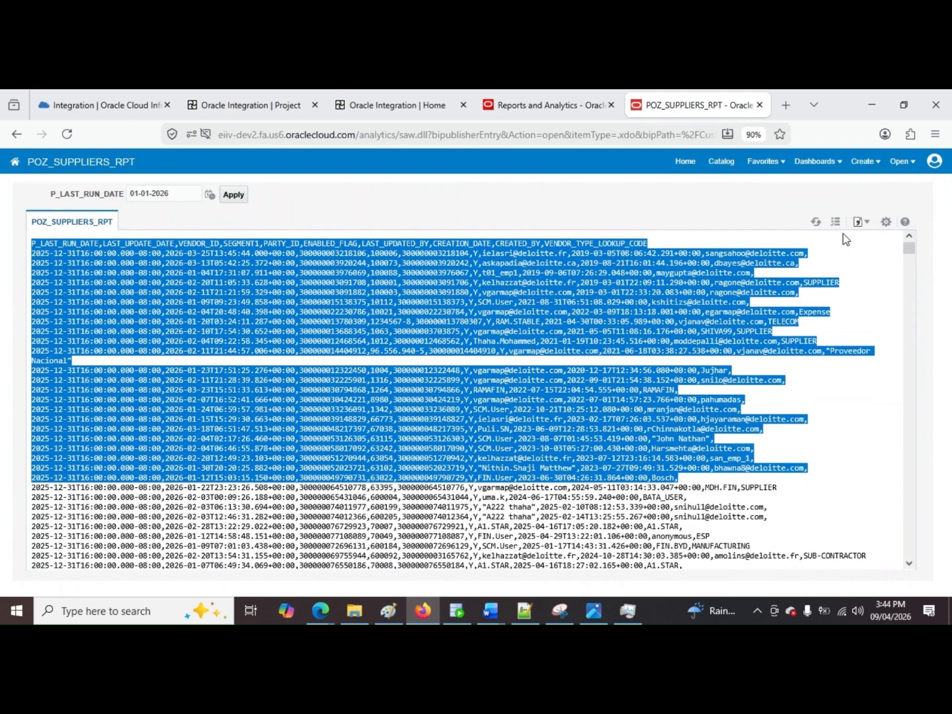
# Step: Return to the catalog's RPT folder and locate the POZ_SUPPLIERS_RPT report
pyautogui.click(716, 154)
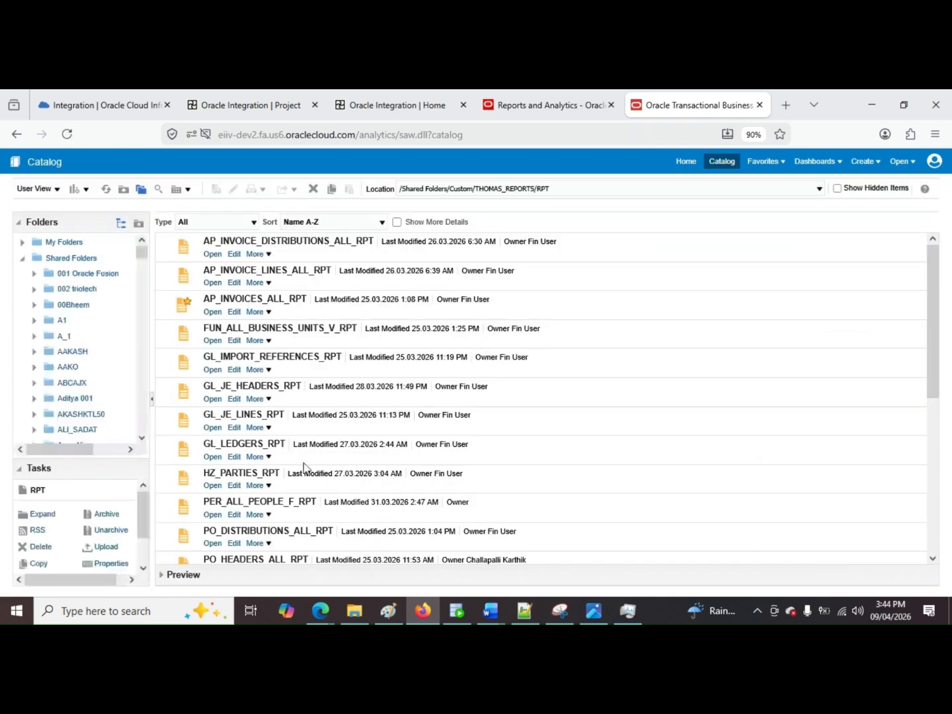
pyautogui.scroll(-2, 305, 467)
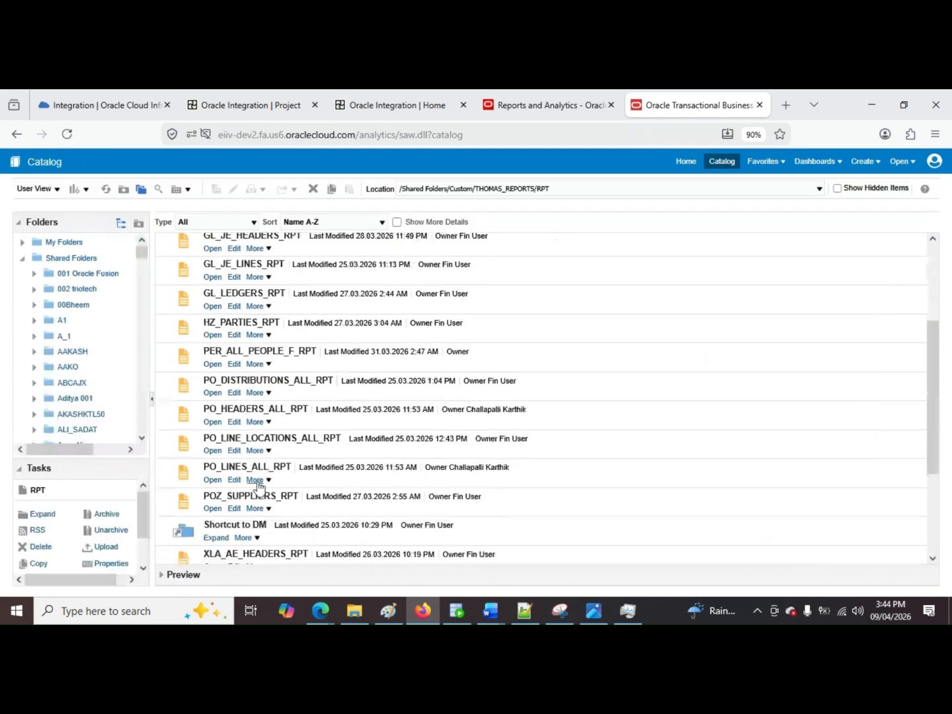
pyautogui.click(256, 480)
pyautogui.click(290, 445)
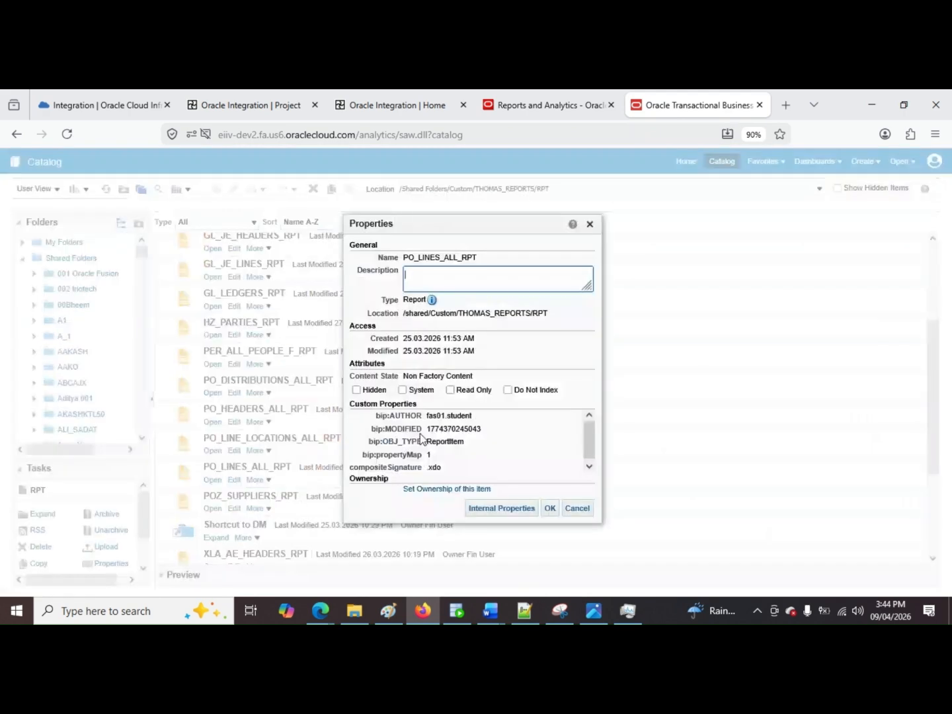
pyautogui.click(578, 508)
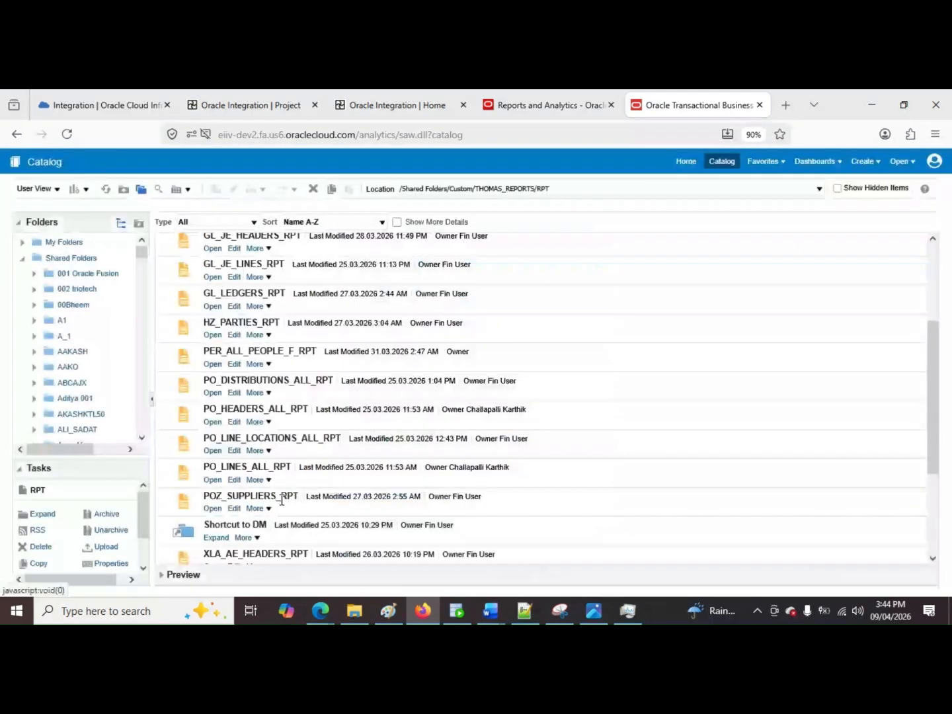
# Step: Open the properties of POZ_SUPPLIERS_RPT and highlight the part of its location path that follows /shared/
pyautogui.click(256, 509)
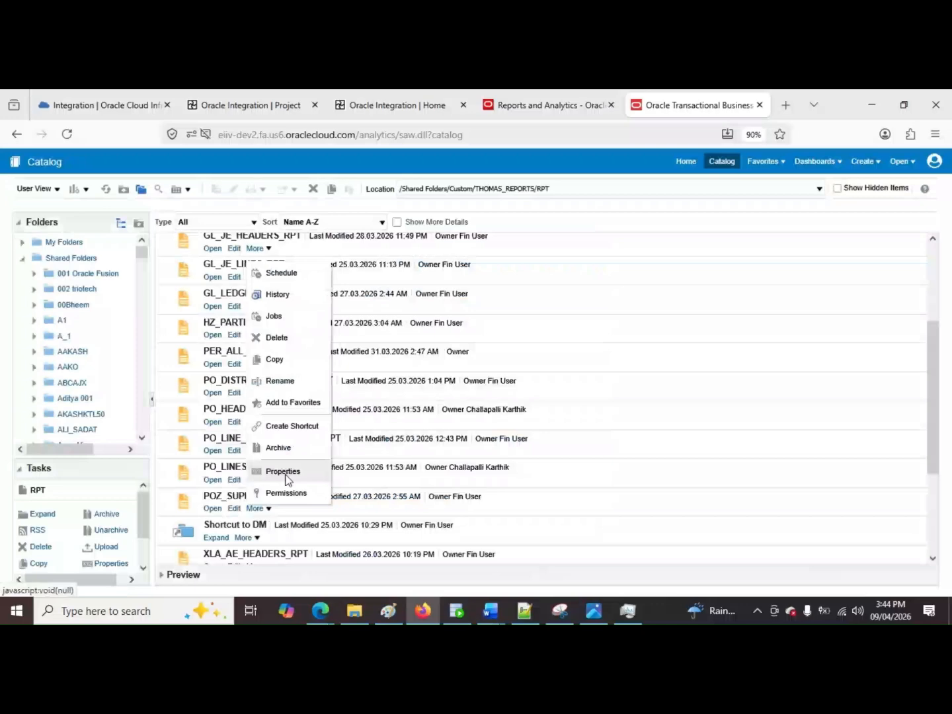
pyautogui.click(283, 471)
pyautogui.moveTo(404, 312); pyautogui.dragTo(431, 319)
pyautogui.click(550, 312)
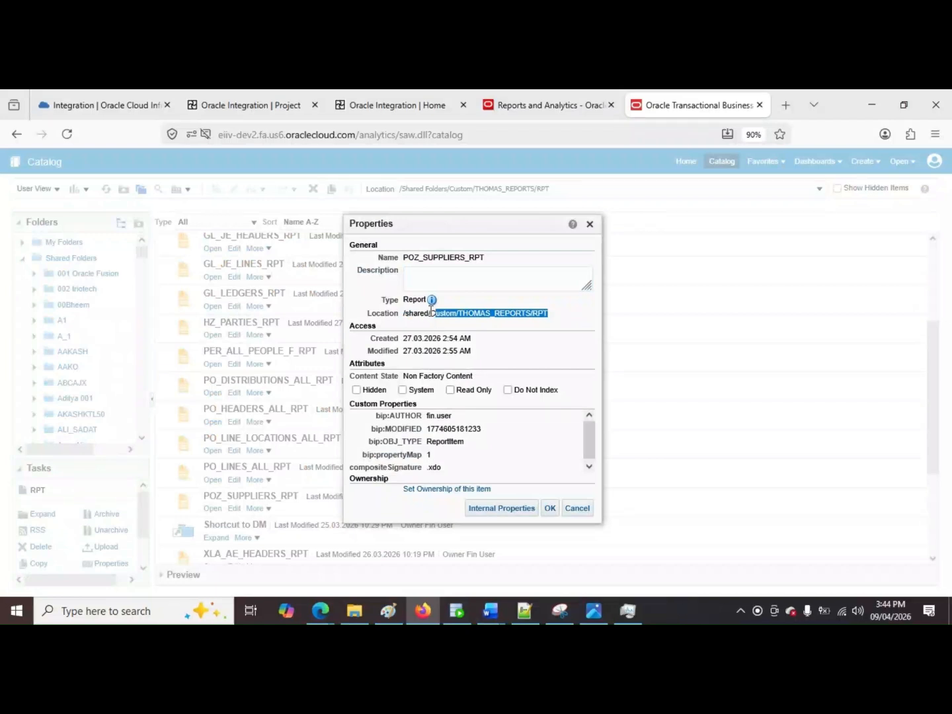
pyautogui.click(436, 314)
pyautogui.moveTo(432, 314); pyautogui.dragTo(555, 313)
# Step: Check the report path and P_LAST_RUN_DATE parameter name in the "new 3" note in Notepad++, then close the report's properties in the browser
pyautogui.hotkey('alt', 'Tab')
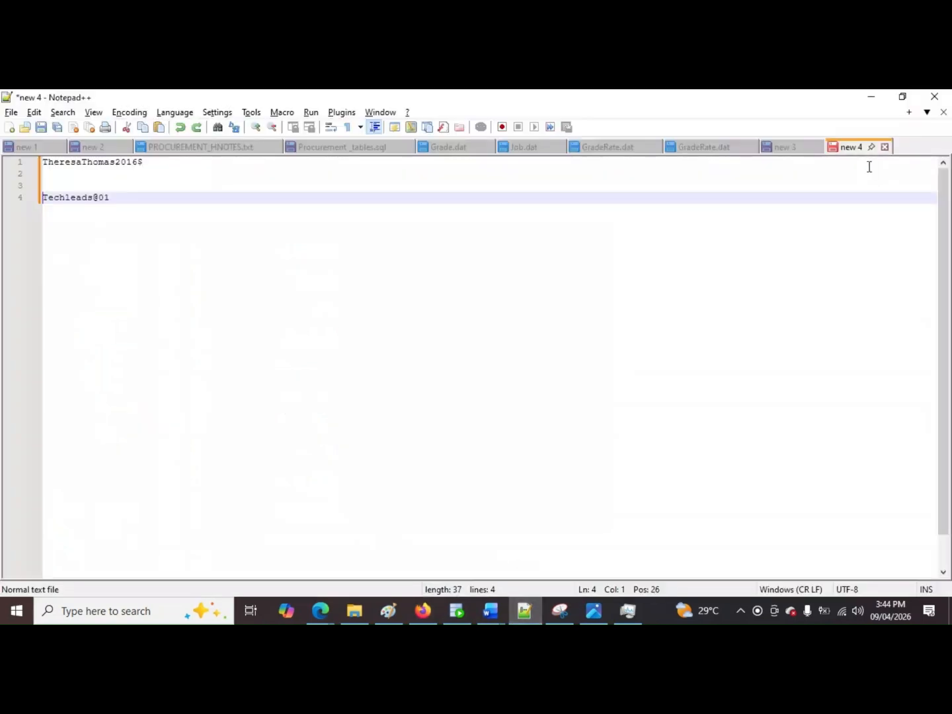
pyautogui.click(785, 147)
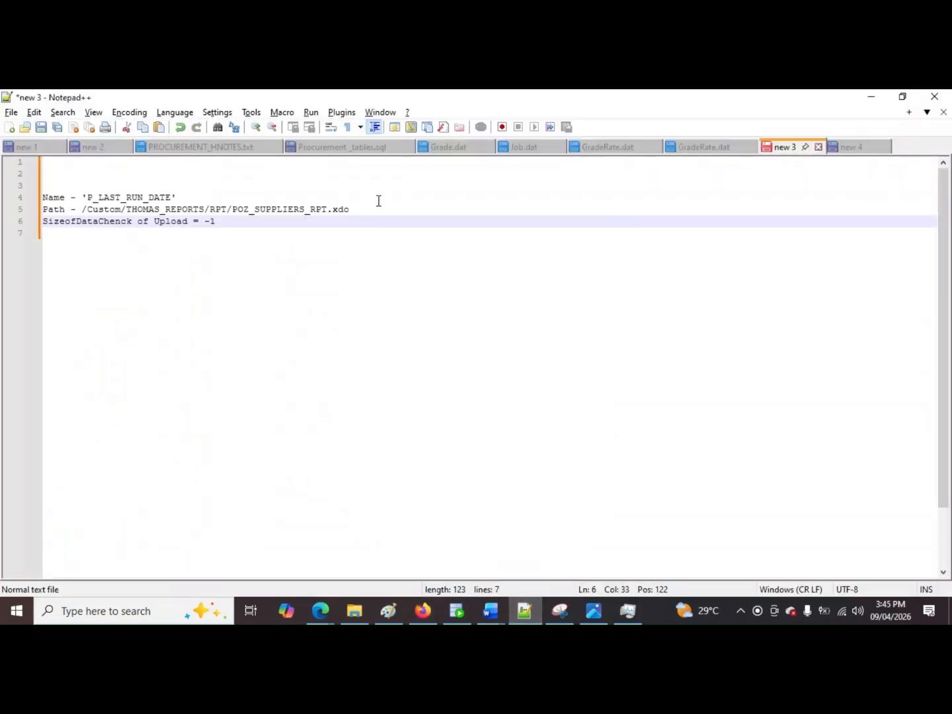
pyautogui.click(350, 210)
pyautogui.moveTo(335, 211); pyautogui.dragTo(82, 211)
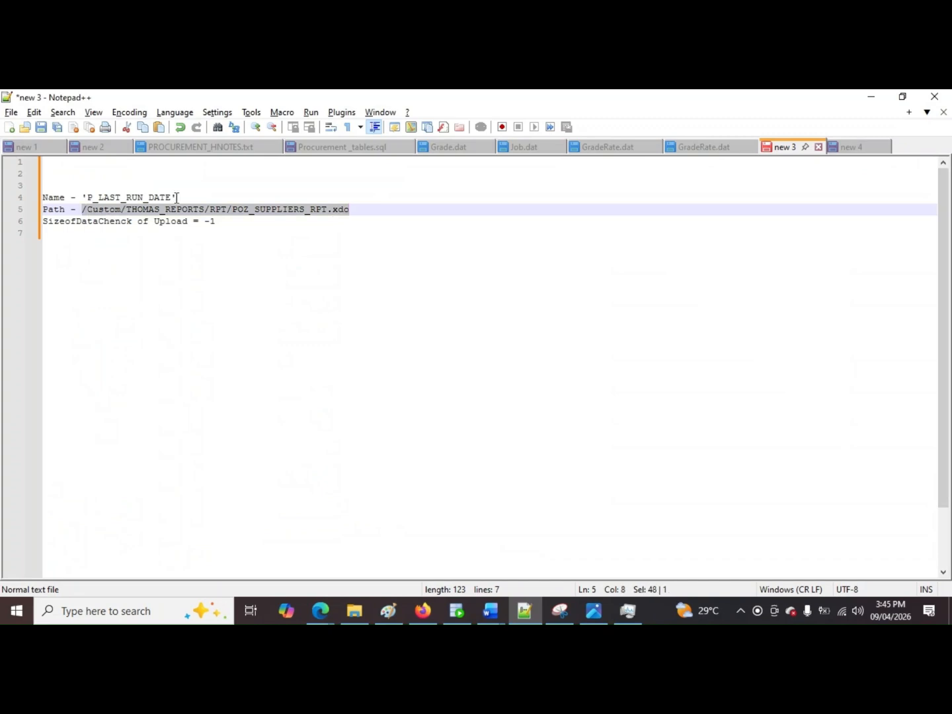
pyautogui.moveTo(215, 197); pyautogui.dragTo(83, 195)
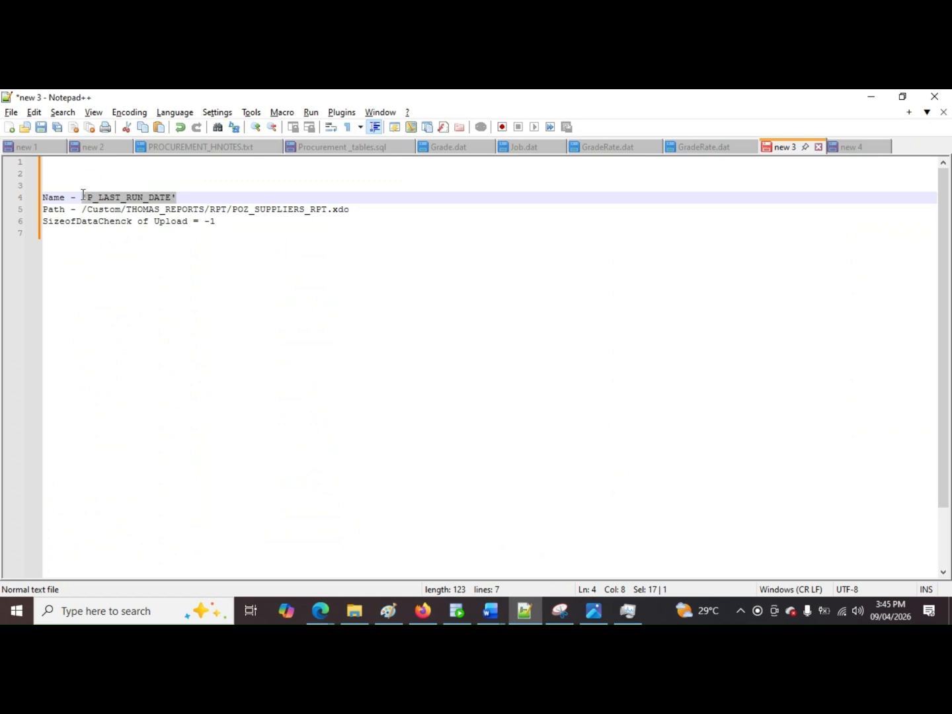
pyautogui.hotkey('alt', 'Tab')
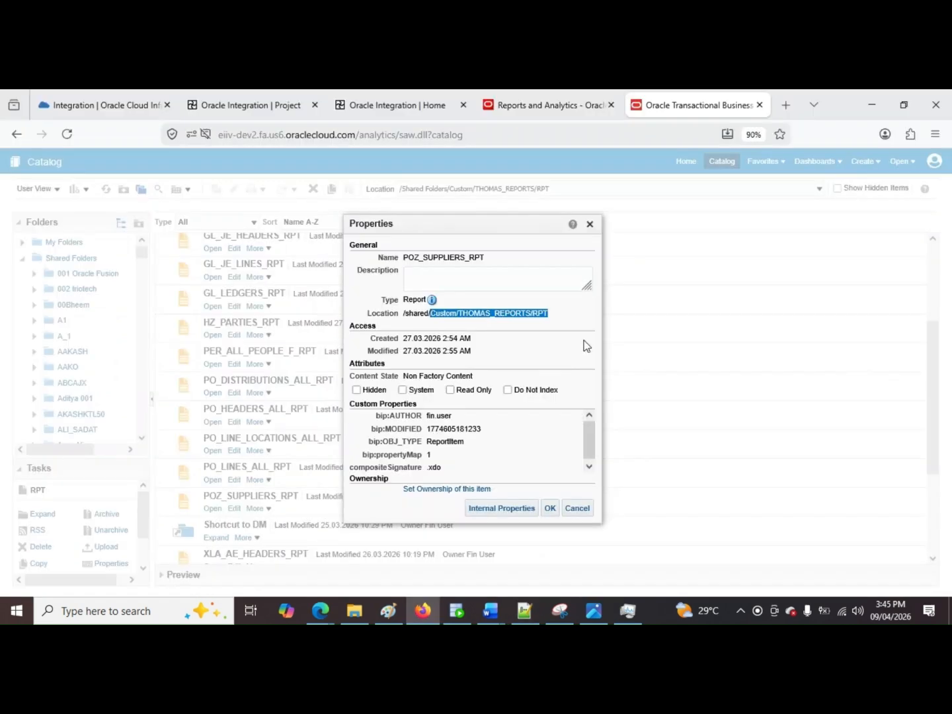
pyautogui.click(579, 508)
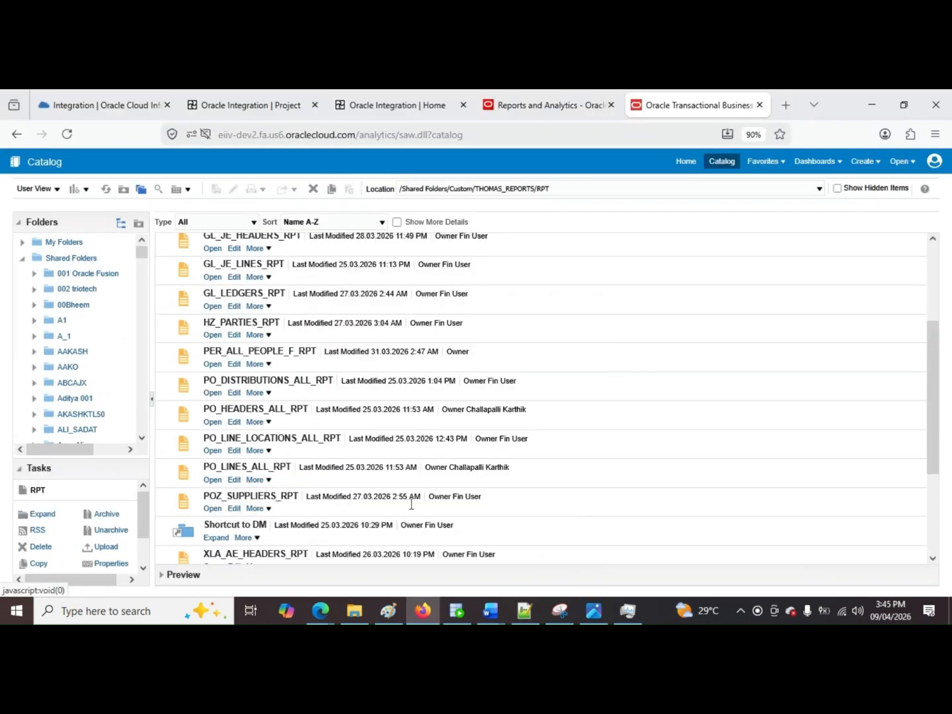
# Step: Switch to SQL Developer and select the CREATE TABLE POZ_SUPPLIERS statement in sample.sql for review
pyautogui.click(458, 615)
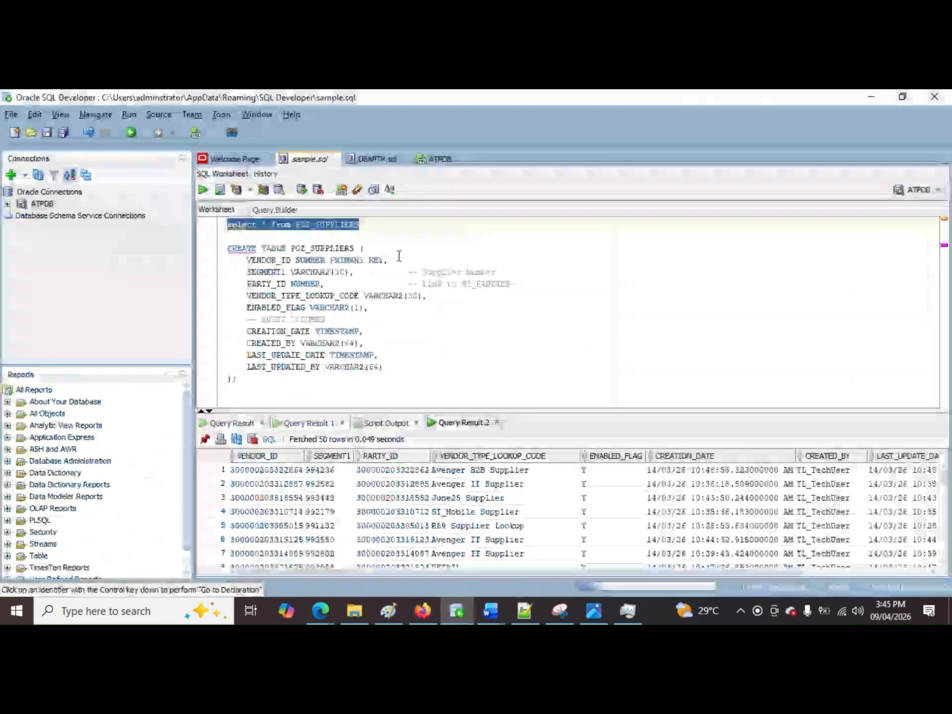
pyautogui.click(416, 316)
pyautogui.click(338, 239)
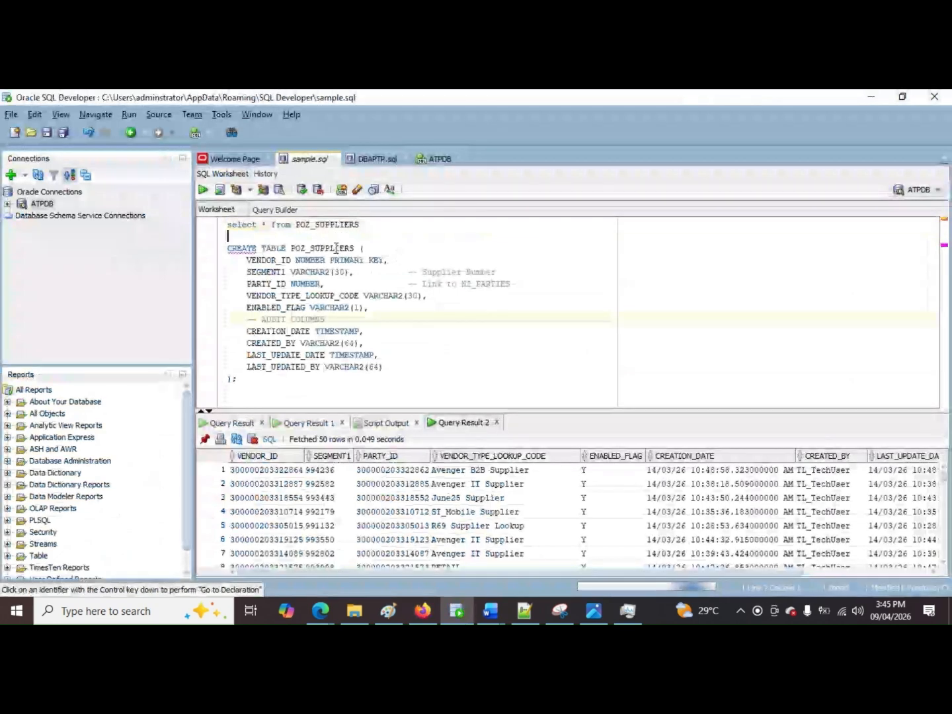
pyautogui.keyDown('shift'); pyautogui.click(539, 392); pyautogui.keyUp('shift')
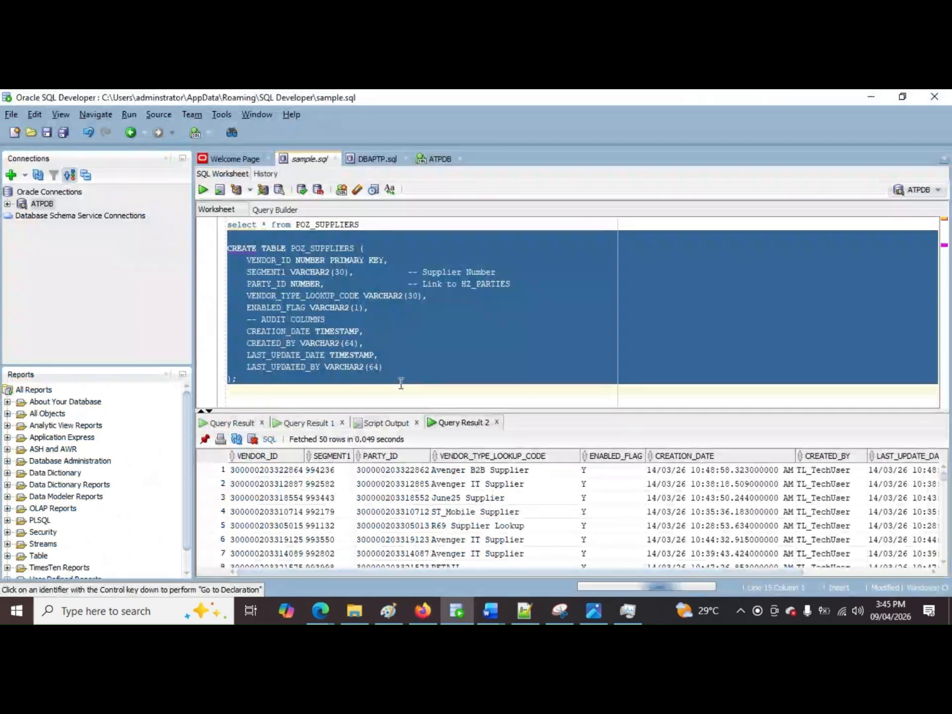
# Step: Review the VENDOR_ID and VENDOR_TYPE_LOOKUP_CODE columns of the POZ_SUPPLIERS definition, then reselect the whole CREATE TABLE statement
pyautogui.click(283, 261)
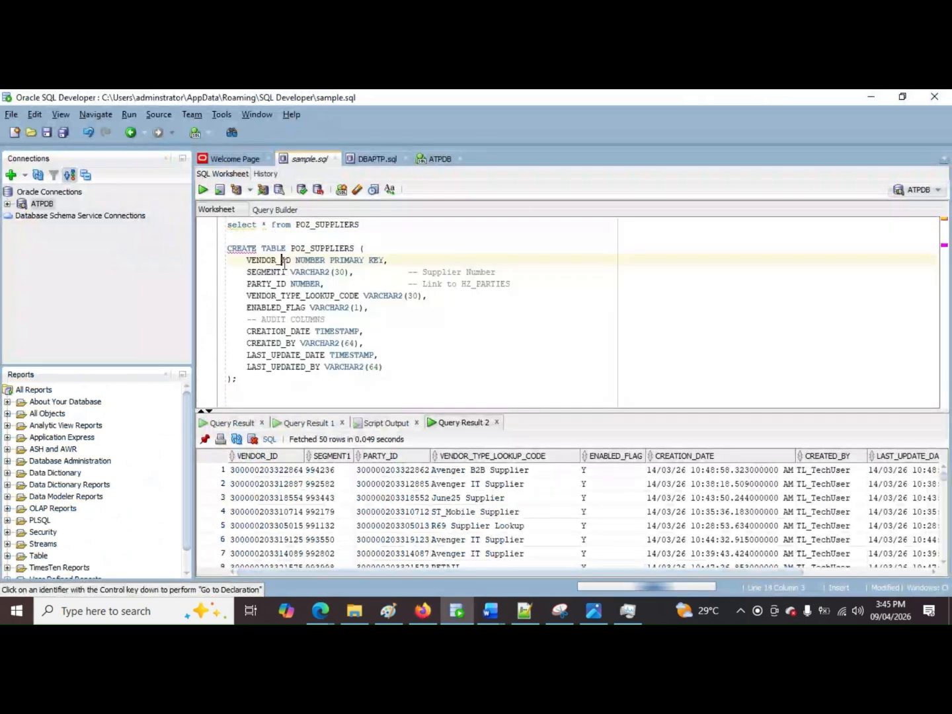
pyautogui.doubleClick(284, 296)
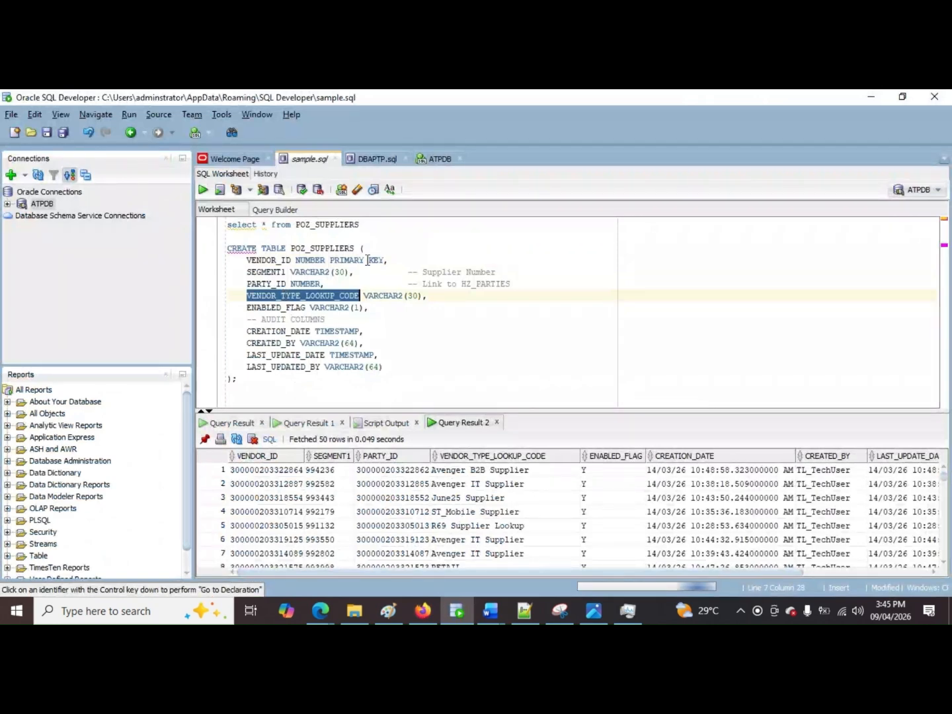
pyautogui.moveTo(237, 380); pyautogui.dragTo(412, 247)
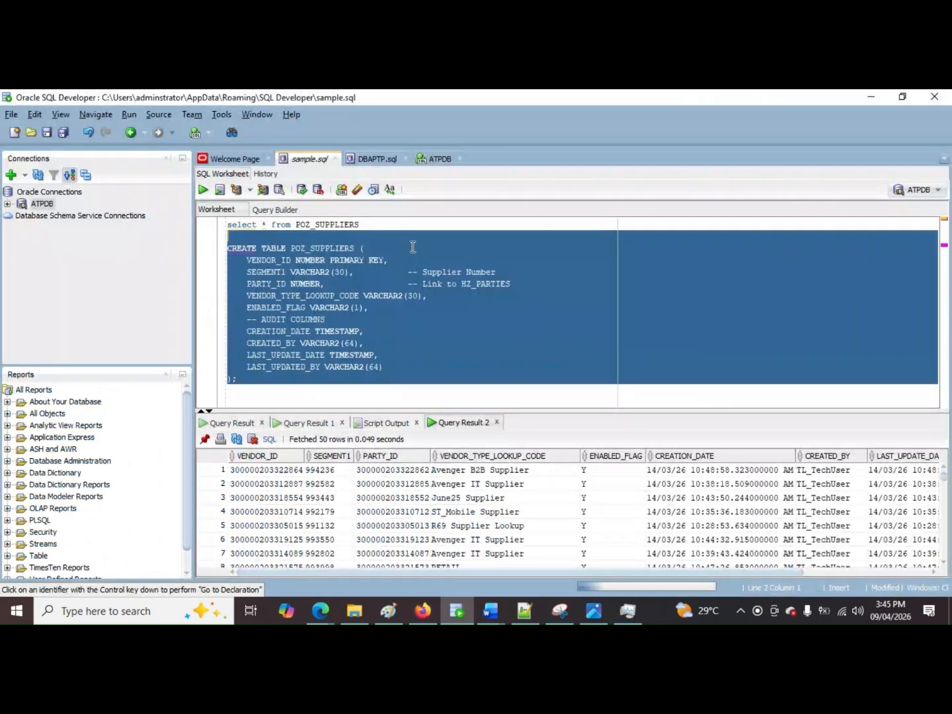
# Step: Start a new "delete from" statement on its own line between the select query and the CREATE TABLE statement
pyautogui.click(401, 230)
pyautogui.press('Return')
pyautogui.press('Return')
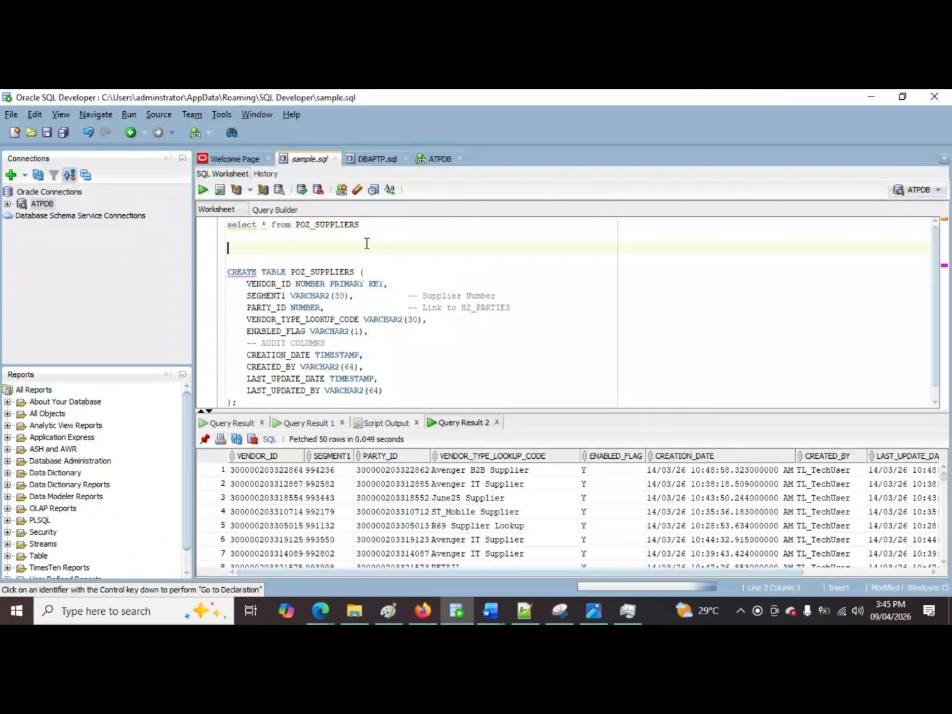
pyautogui.write('deleet f')
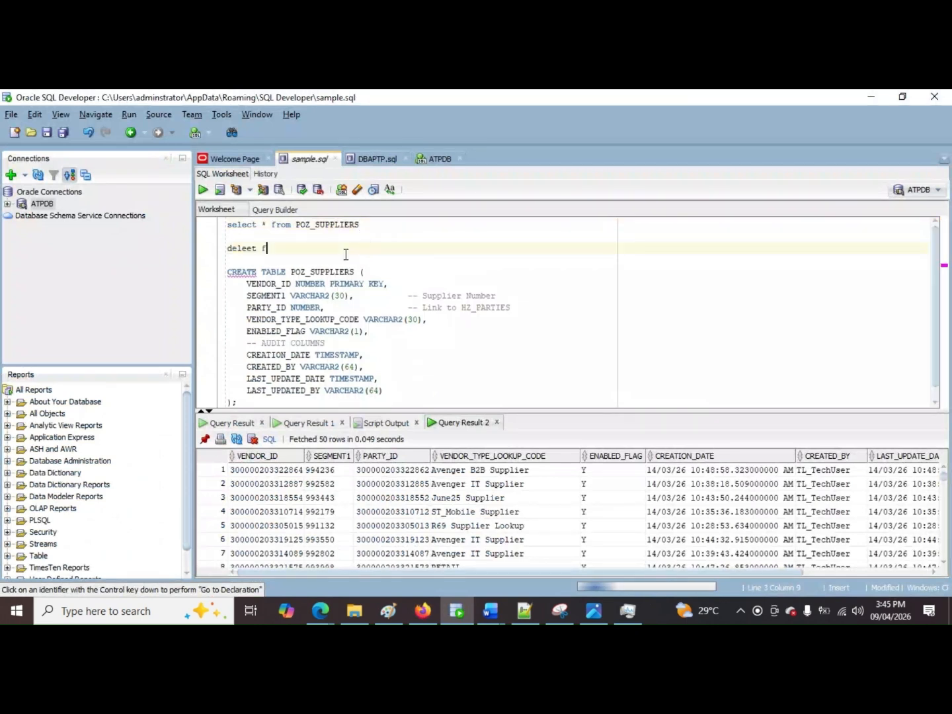
pyautogui.write('rom')
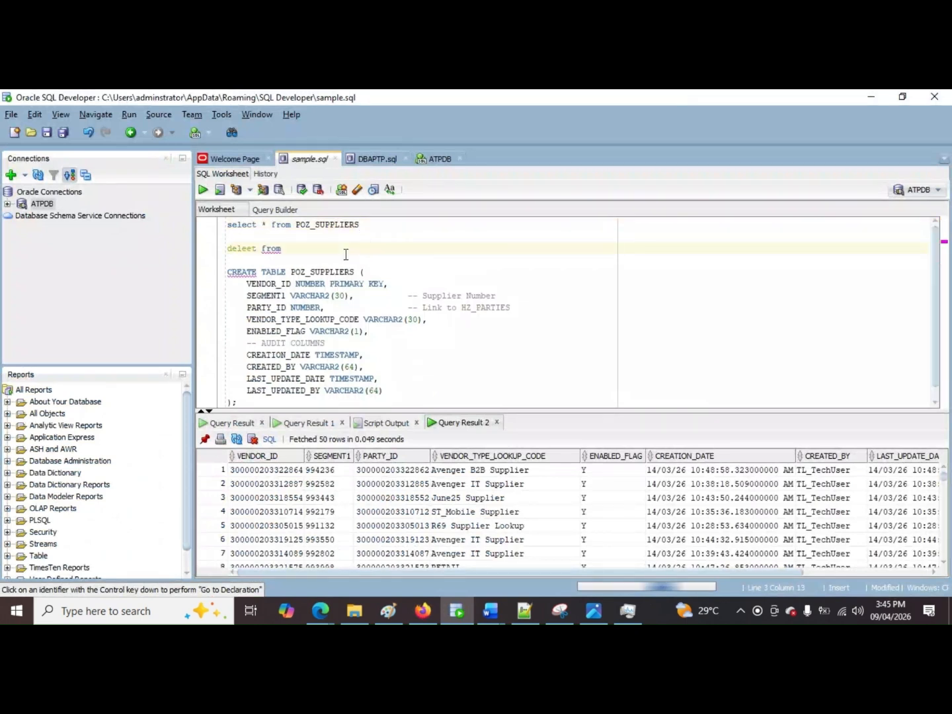
pyautogui.click(258, 251)
pyautogui.press('BackSpace')
pyautogui.press('BackSpace')
pyautogui.write('te')
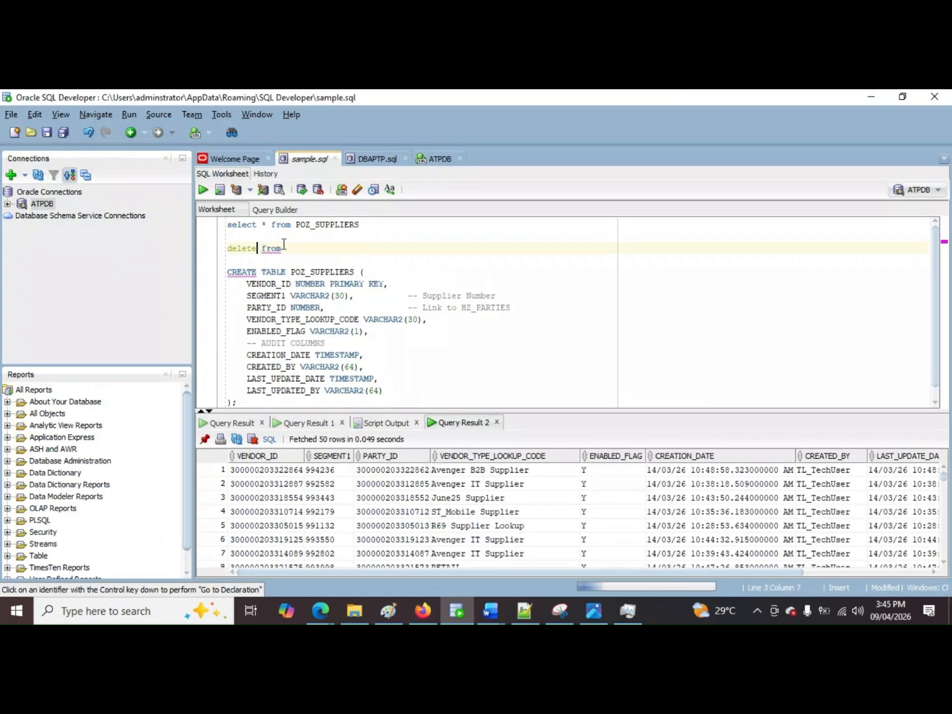
# Step: Complete the delete statement with the table name POZ_SUPPLIERS copied from the select query, and run only that statement
pyautogui.moveTo(297, 226); pyautogui.dragTo(325, 236)
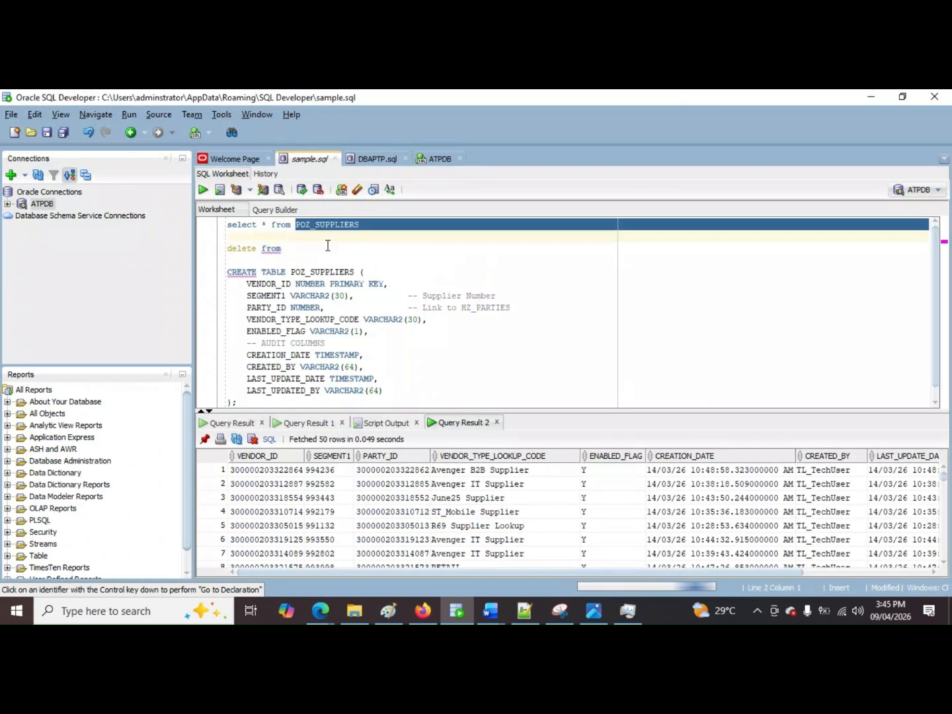
pyautogui.hotkey('ctrl', 'c')
pyautogui.click(327, 245)
pyautogui.hotkey('ctrl', 'v')
pyautogui.moveTo(403, 246); pyautogui.dragTo(227, 249)
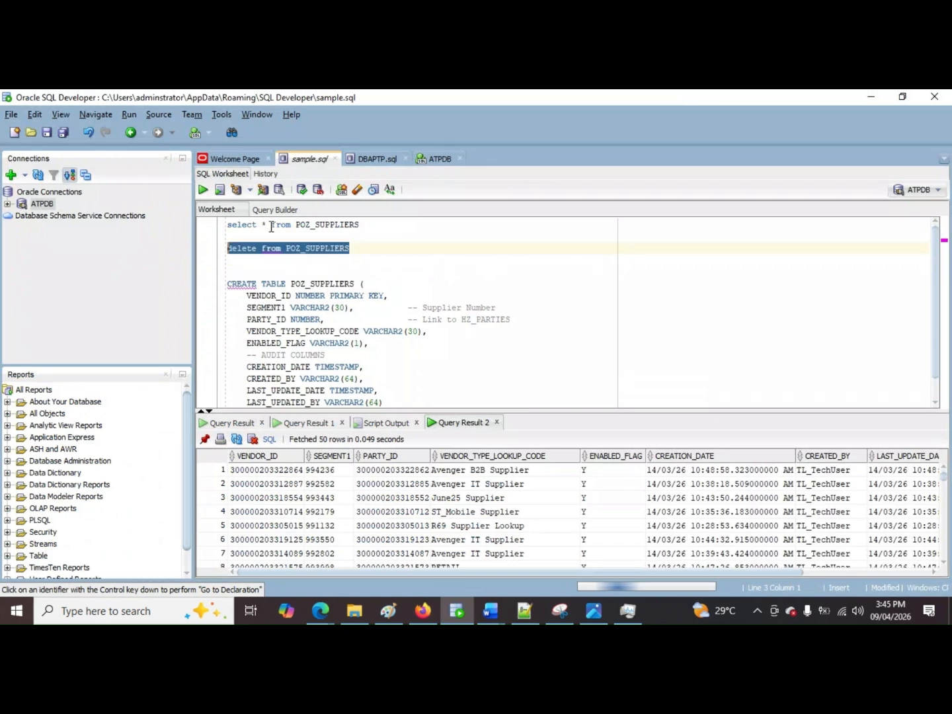
pyautogui.click(204, 191)
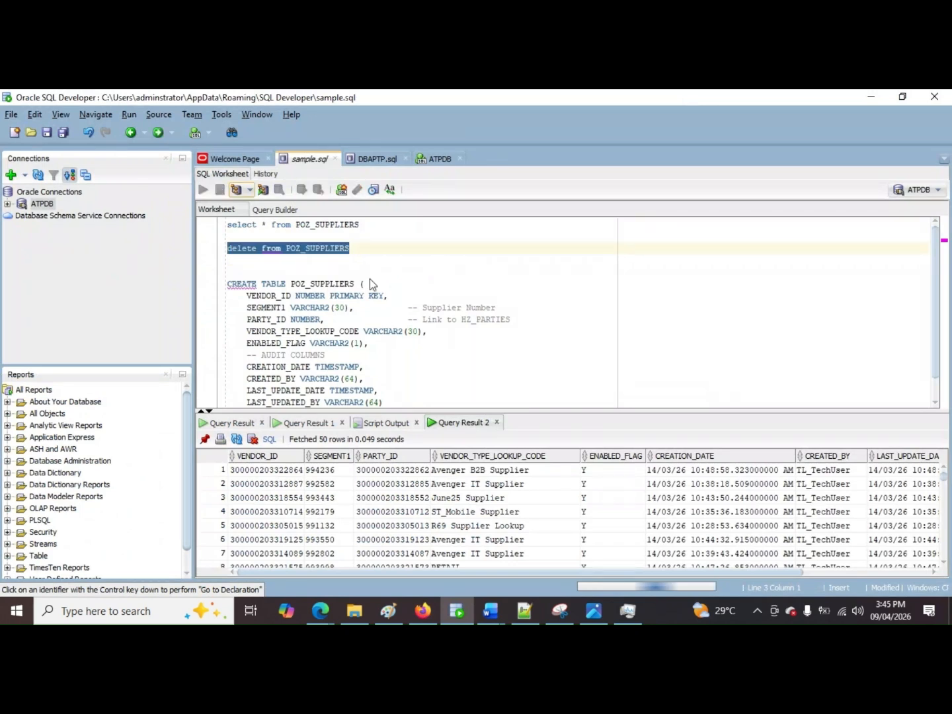
# Step: Switch to Firefox and bring up the Oracle Integration projects list
pyautogui.click(423, 614)
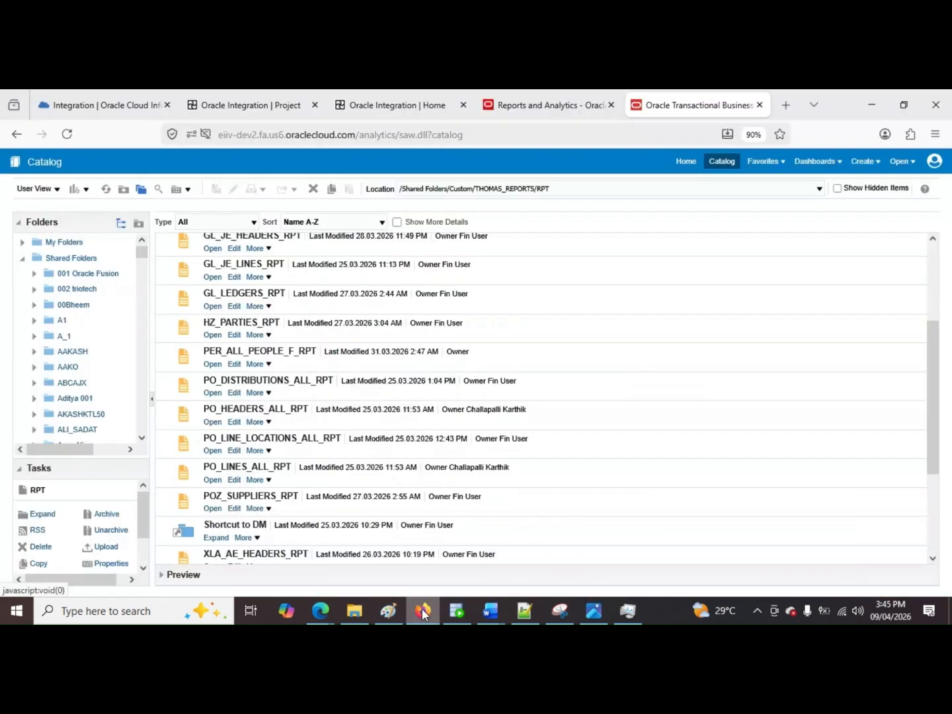
pyautogui.scroll(2, 638, 398)
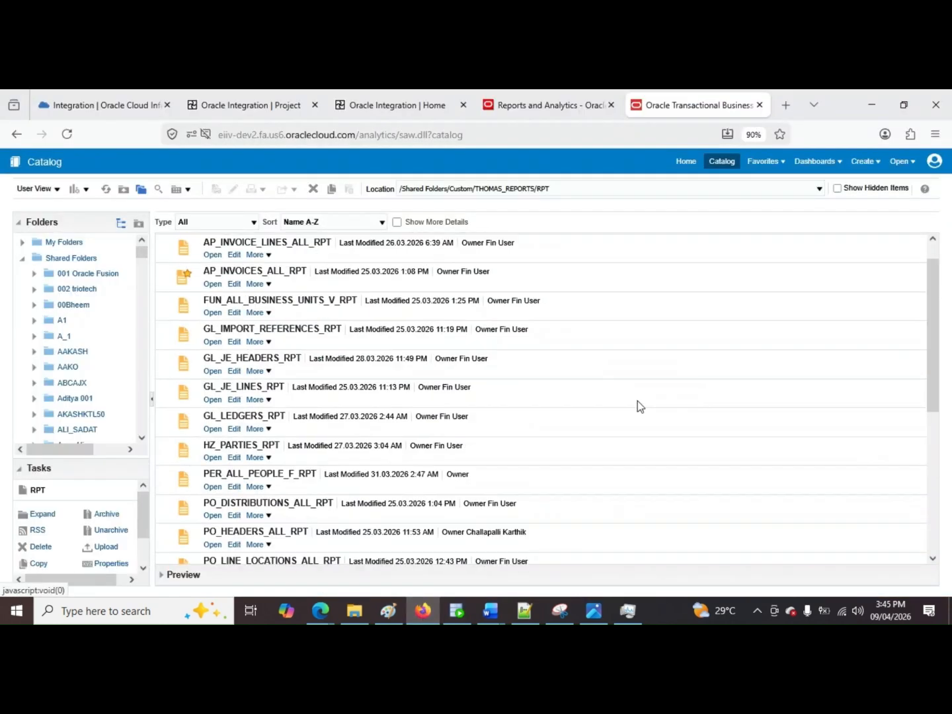
pyautogui.scroll(1, 638, 401)
pyautogui.click(269, 105)
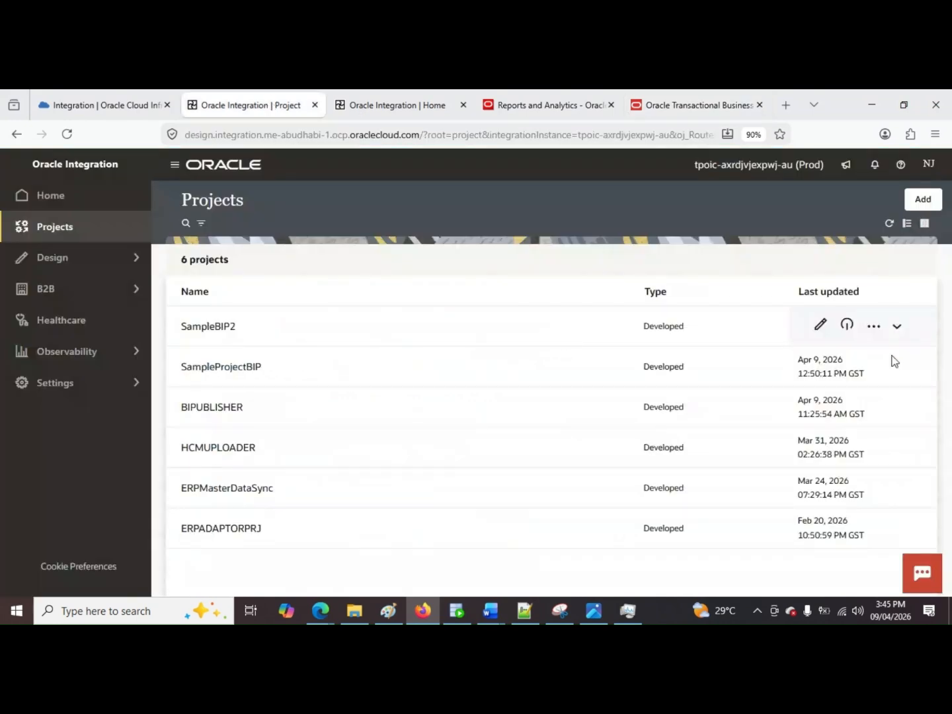
# Step: Start a new project from entered details and try to create it with the name SAMPLEBIP2
pyautogui.click(924, 199)
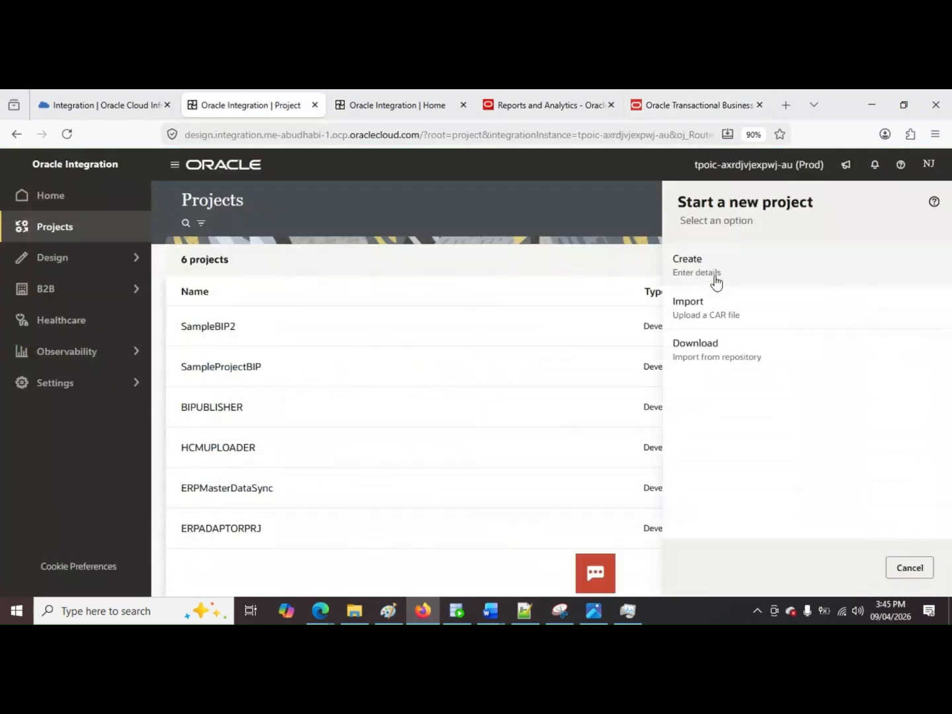
pyautogui.click(715, 281)
pyautogui.click(742, 270)
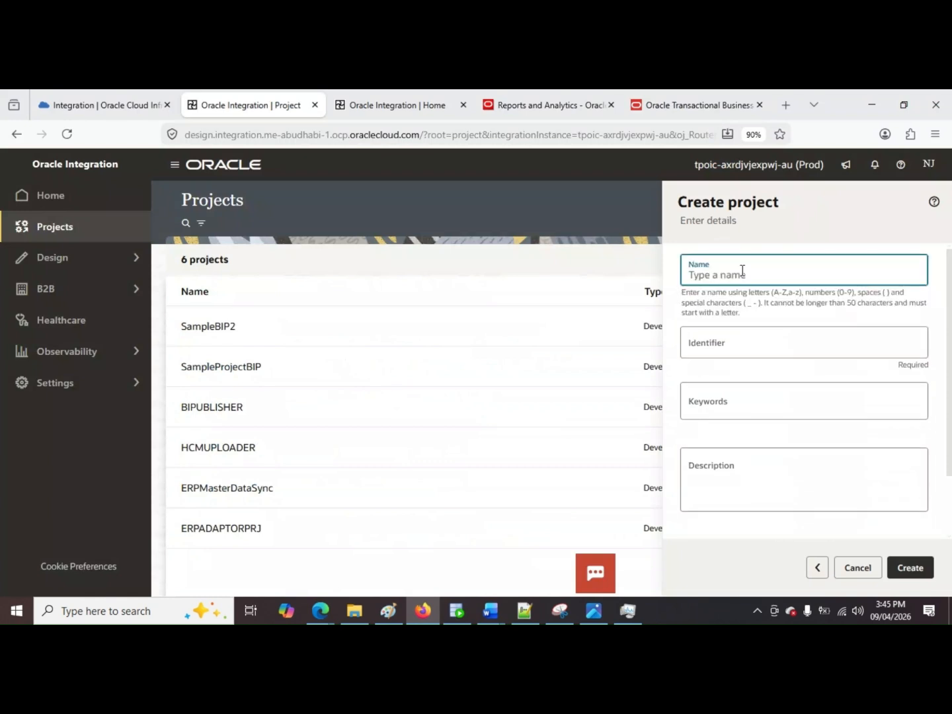
pyautogui.write('SAM')
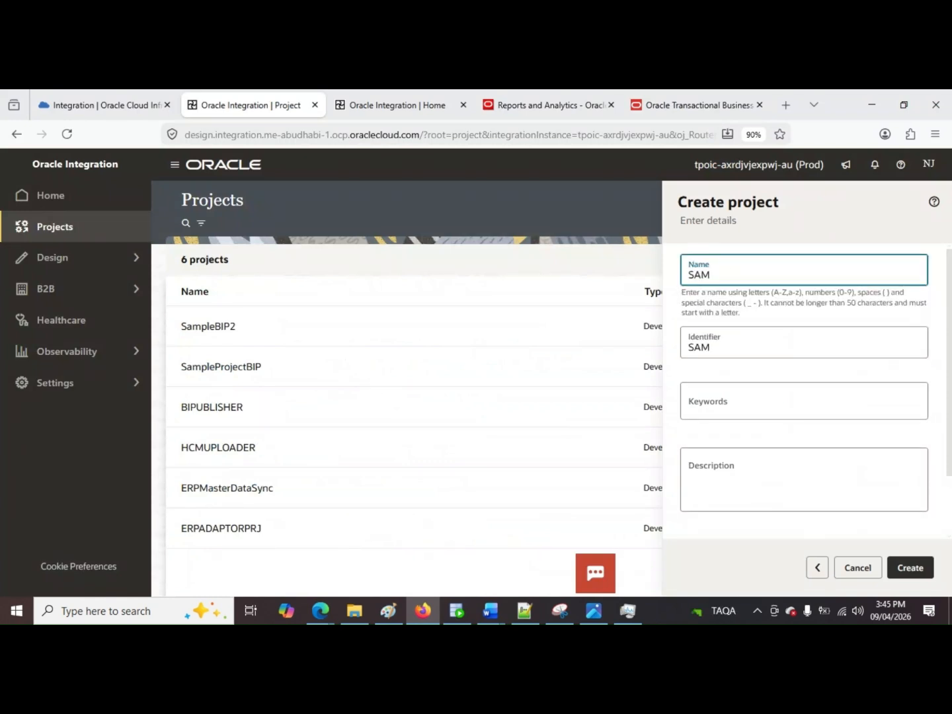
pyautogui.write('PLEBIP2')
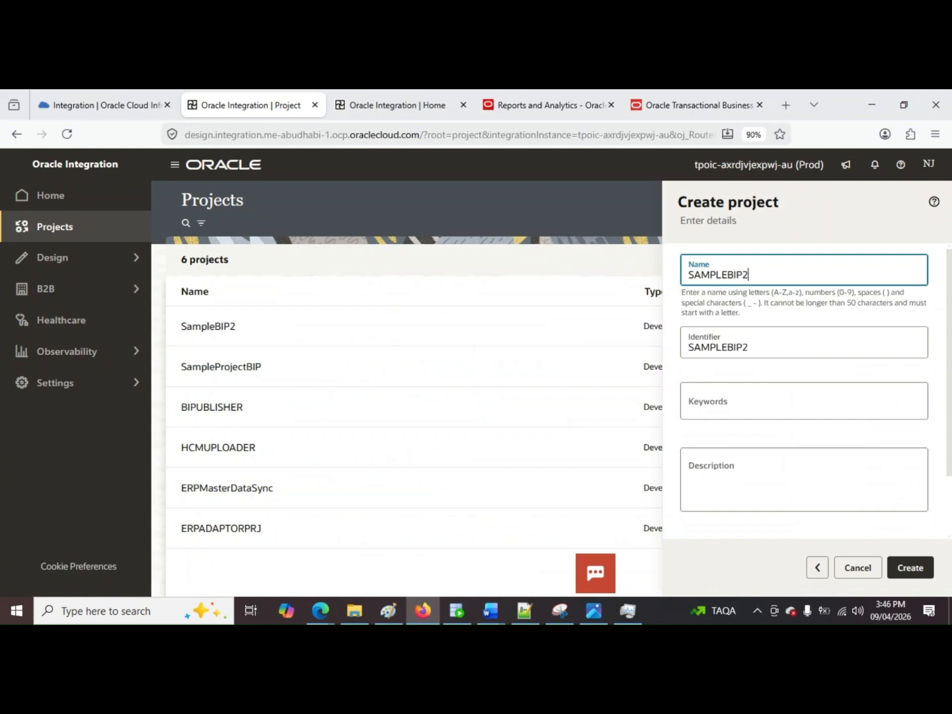
pyautogui.click(910, 573)
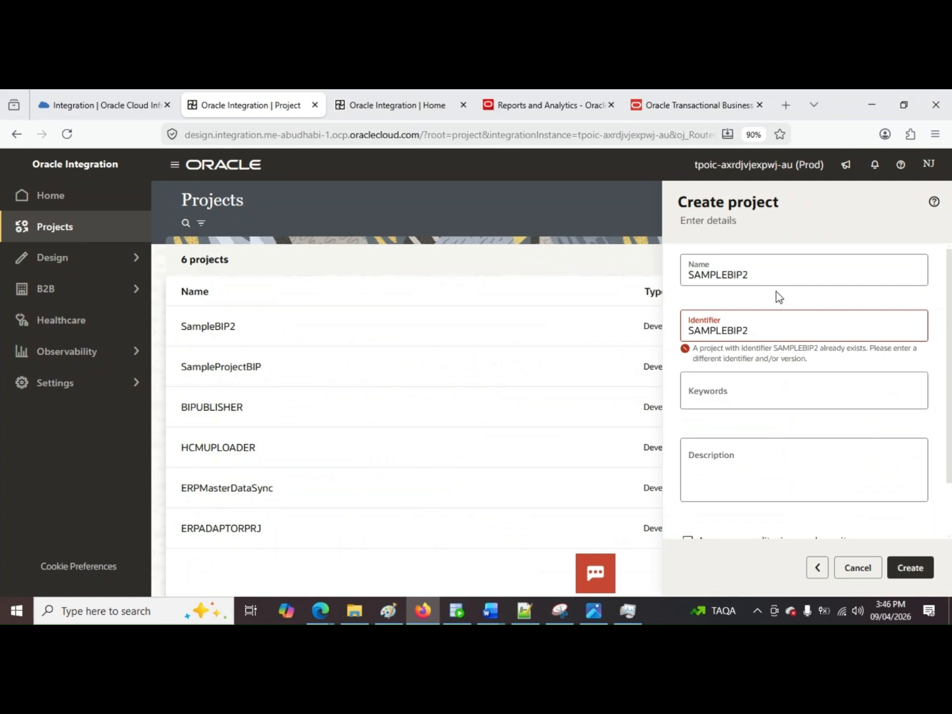
# Step: Change the new project's name to SAMPLEBIP3 and create it
pyautogui.click(745, 266)
pyautogui.press('BackSpace')
pyautogui.write('3')
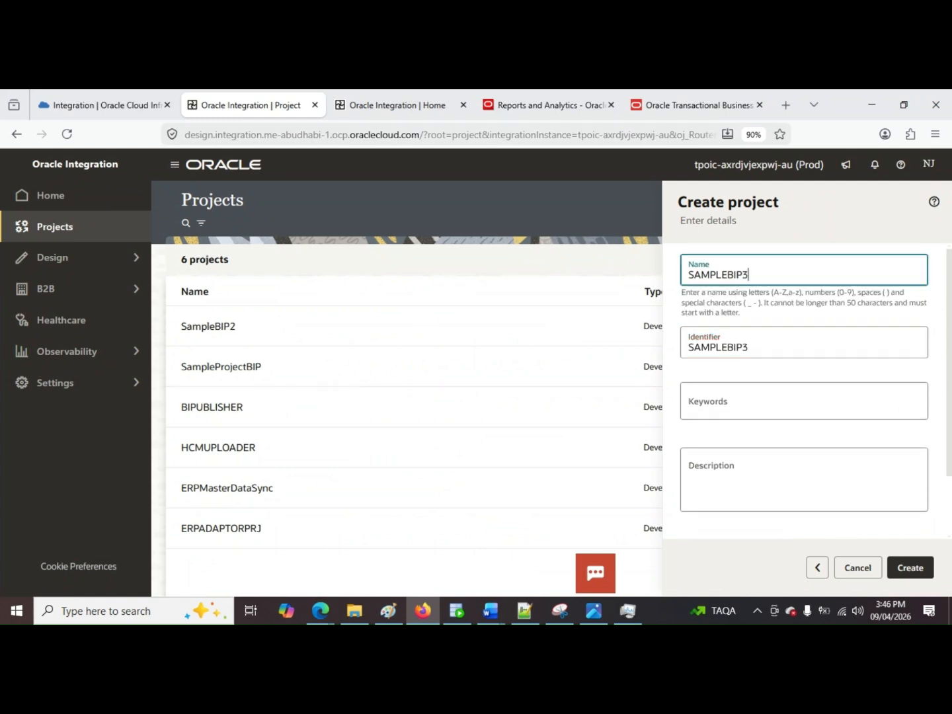
pyautogui.click(910, 568)
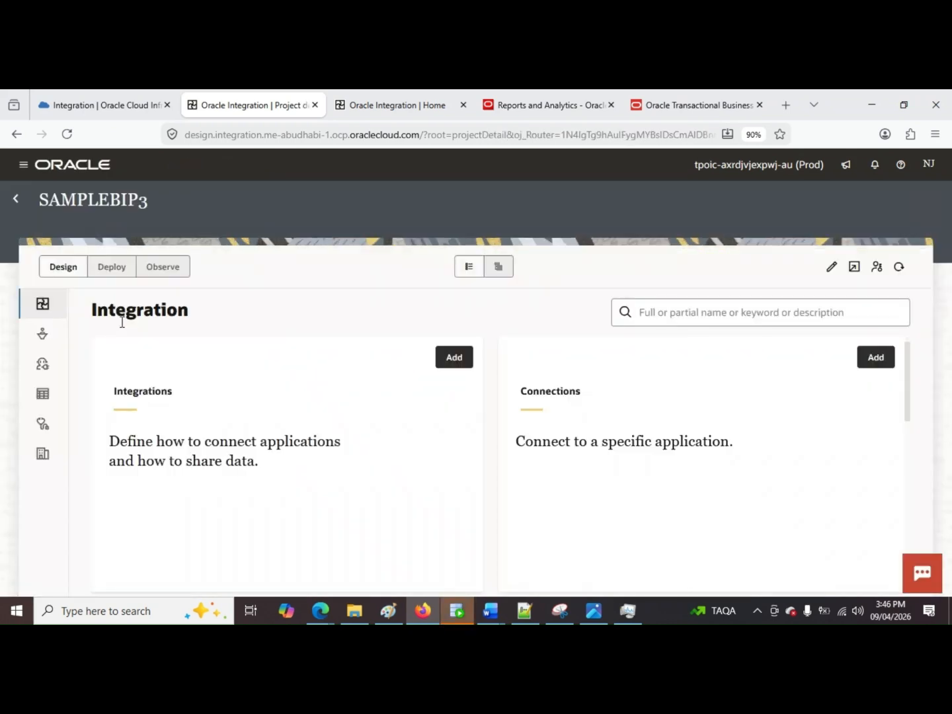
# Step: Add a connection to the SAMPLEBIP3 project, searching the adapters for SOAP and choosing the SOAP adapter
pyautogui.scroll(-2, 431, 400)
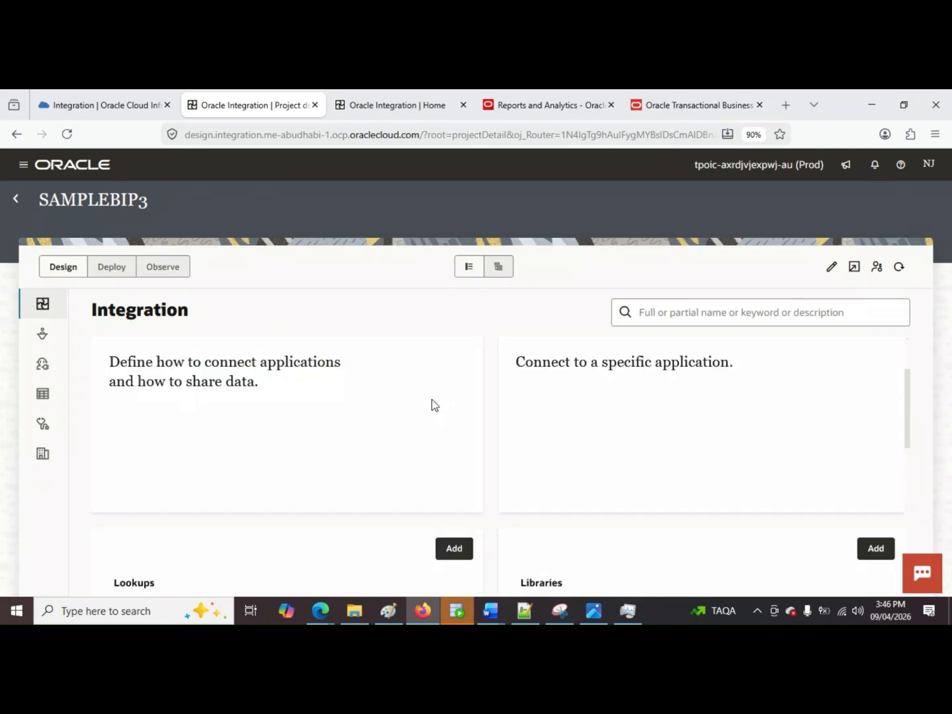
pyautogui.scroll(2, 450, 400)
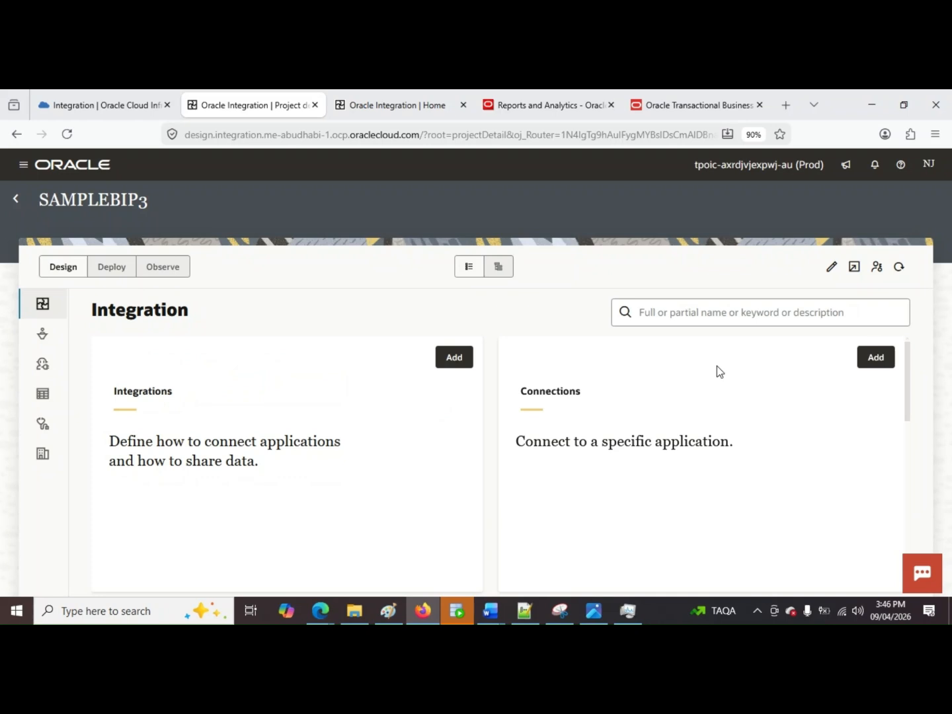
pyautogui.click(874, 371)
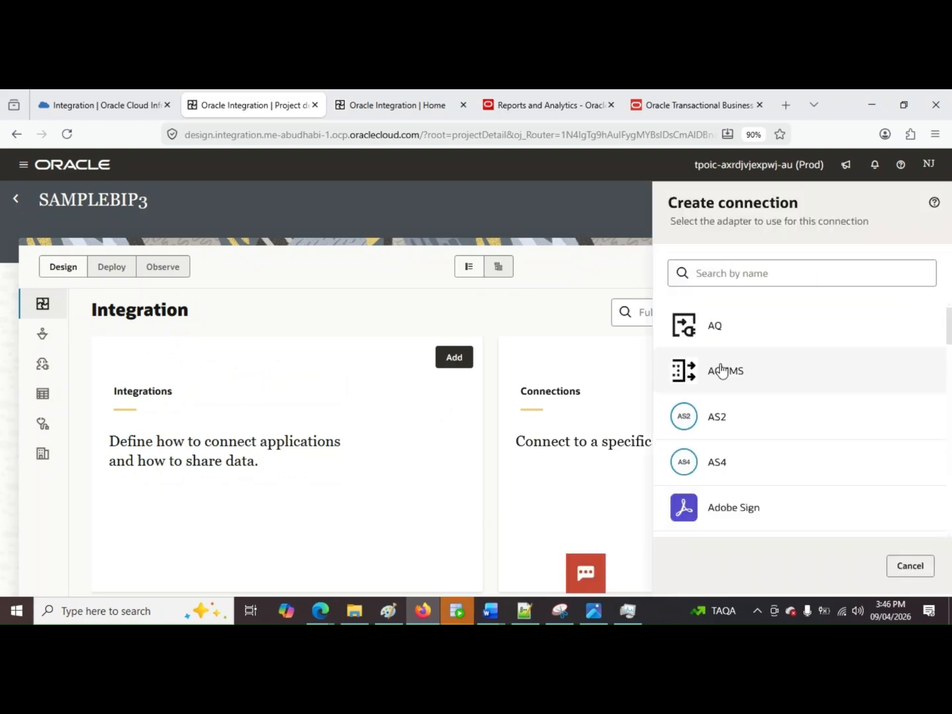
pyautogui.click(785, 279)
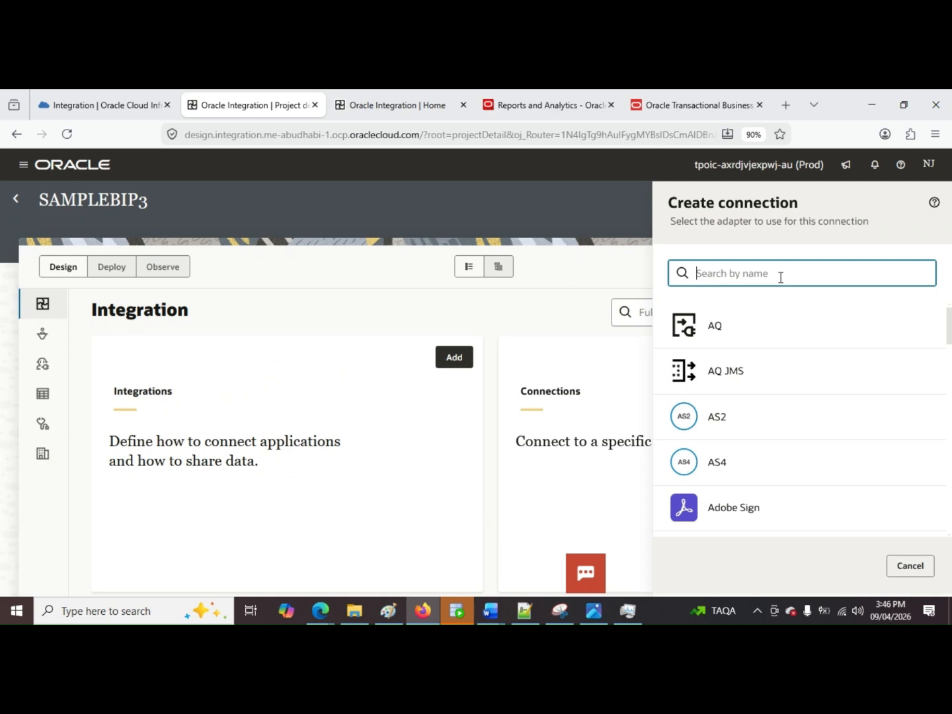
pyautogui.write('so')
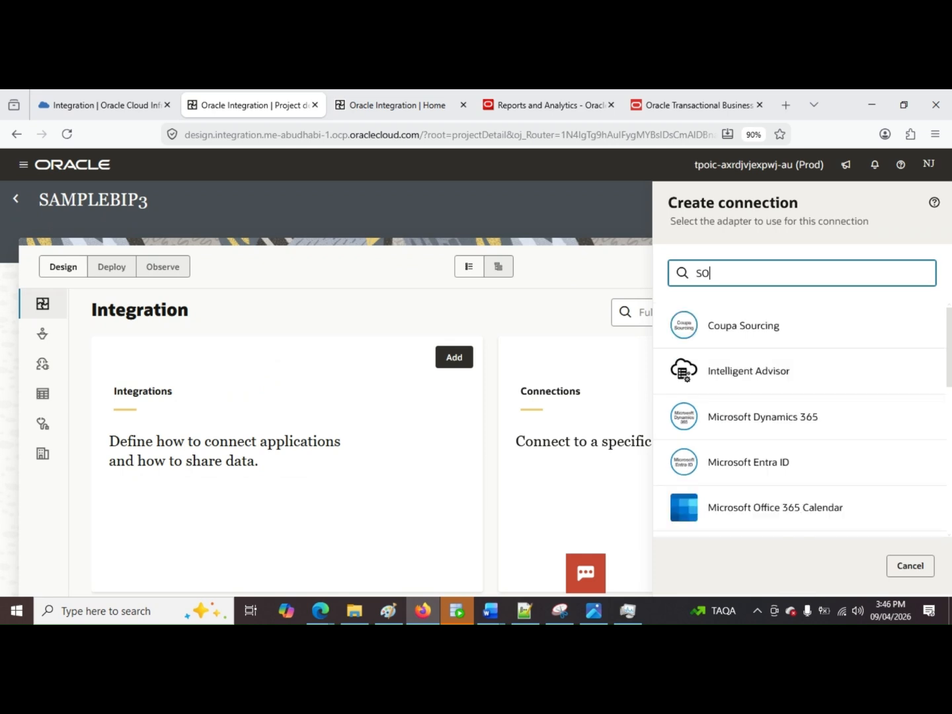
pyautogui.press('BackSpace')
pyautogui.write('OA')
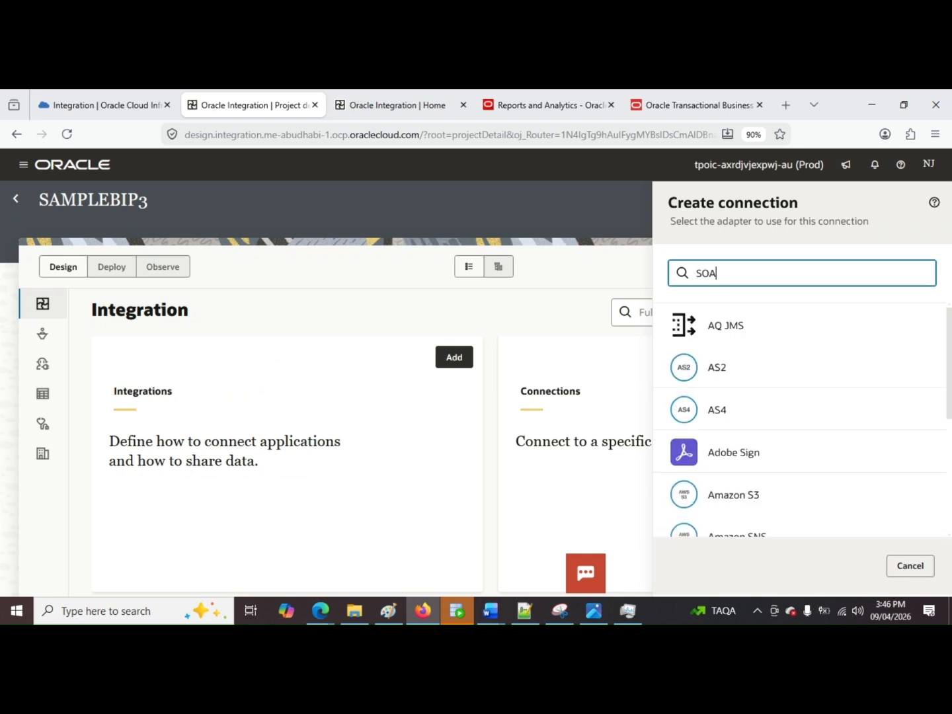
pyautogui.write('P')
pyautogui.click(790, 336)
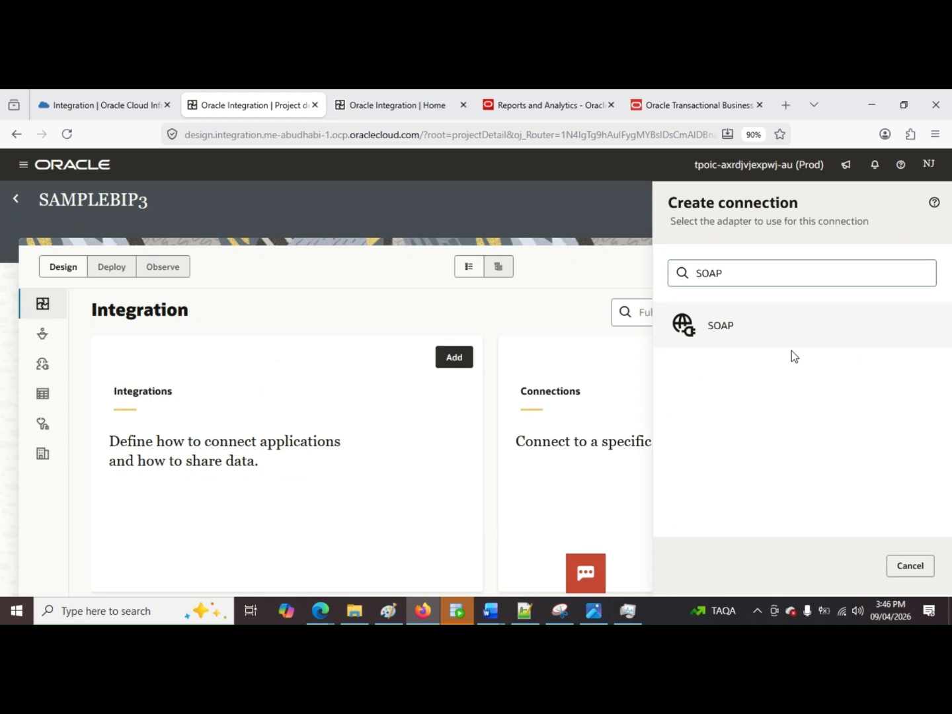
# Step: Name the SOAP connection ERPSOAPCON, set its role to Invoke, and create it
pyautogui.click(723, 284)
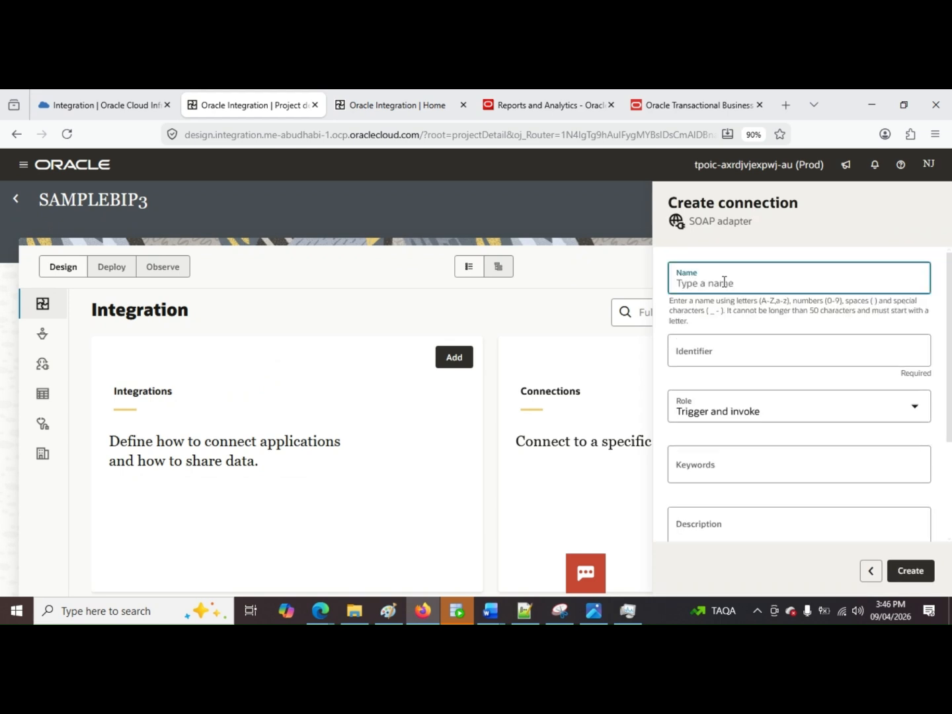
pyautogui.write('ERPSOAP')
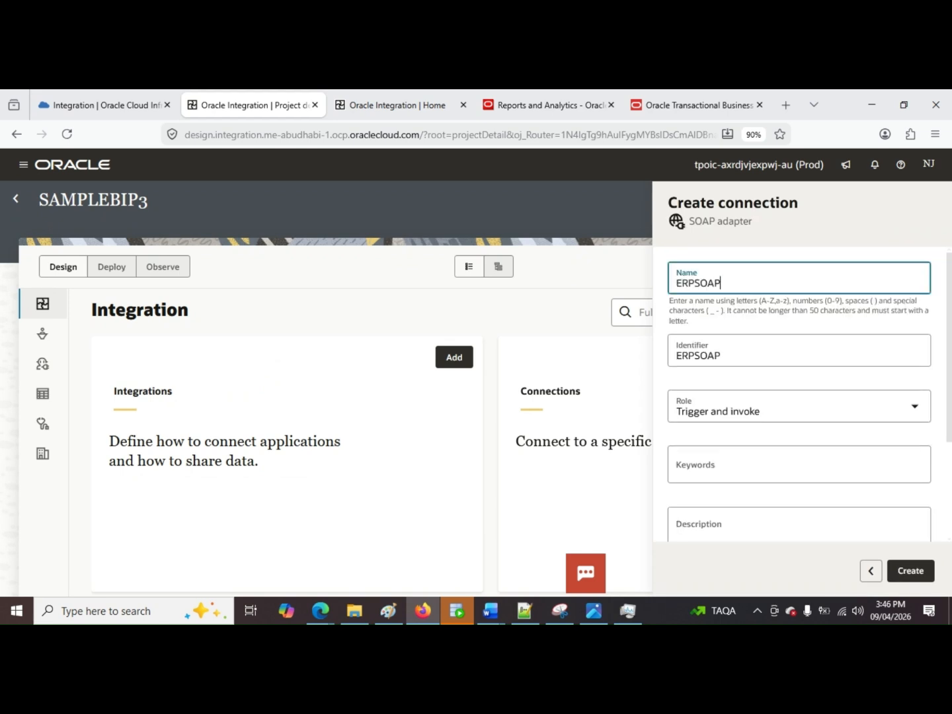
pyautogui.write('CON')
pyautogui.click(774, 409)
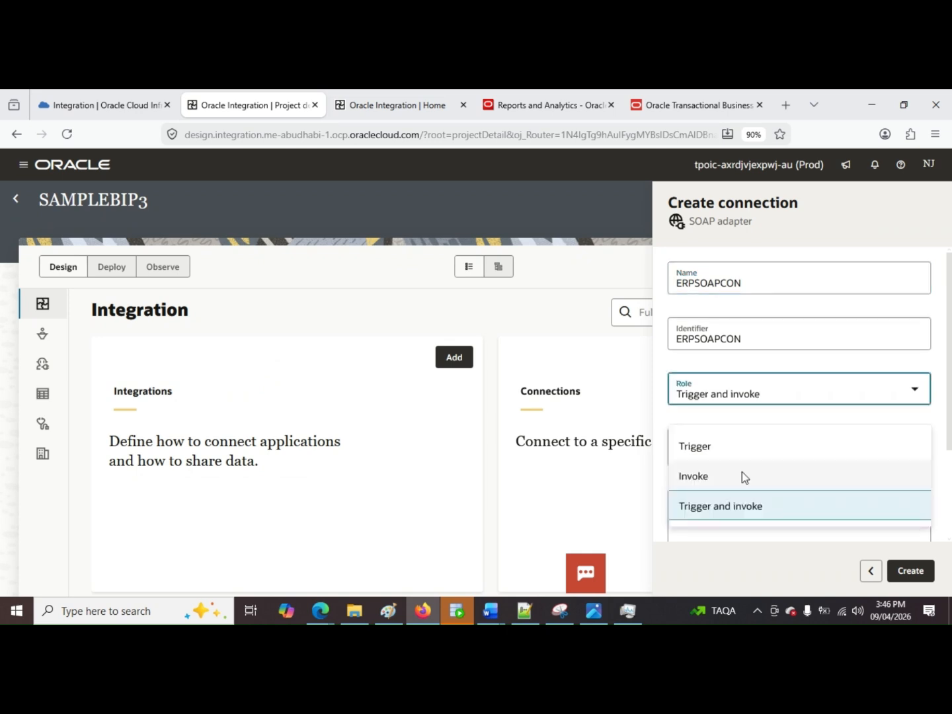
pyautogui.click(742, 474)
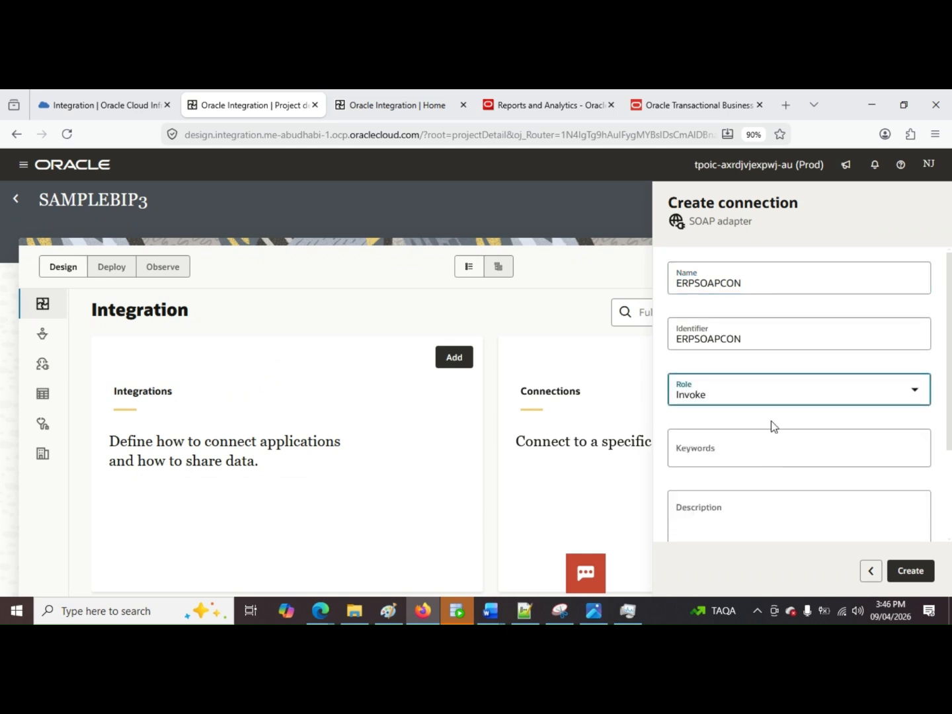
pyautogui.scroll(-1, 772, 417)
pyautogui.scroll(1, 760, 397)
pyautogui.click(922, 563)
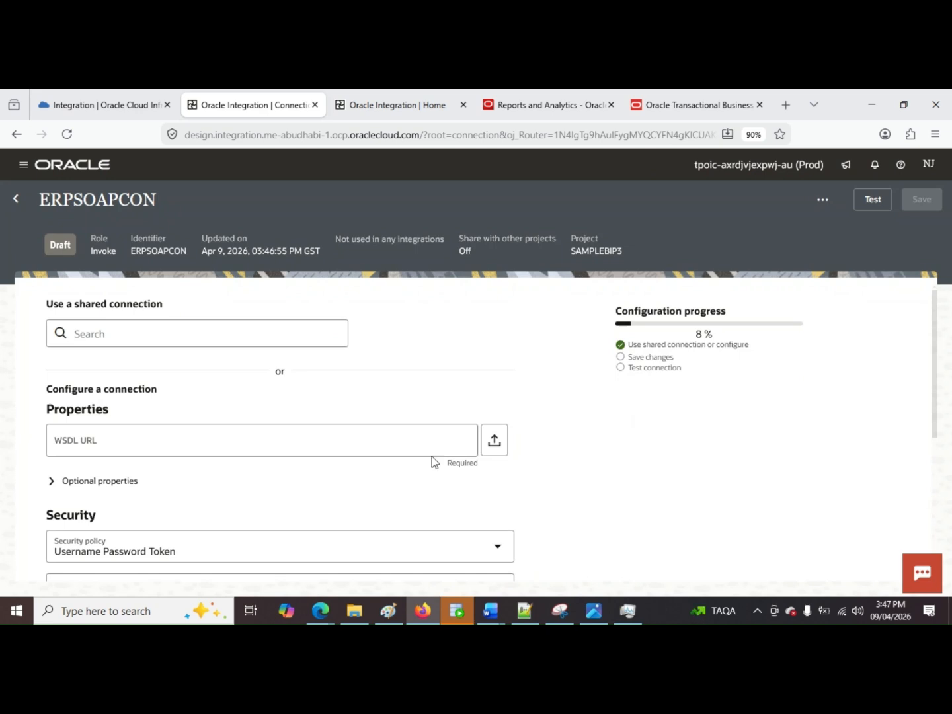
# Step: In Word, copy the SOAP connection's WSDL URL ending in /xmlpserver/services/ExternalReportWSSService?wsdl from OIC_Fusion_BIP_ATP_Integration_Document
pyautogui.click(360, 448)
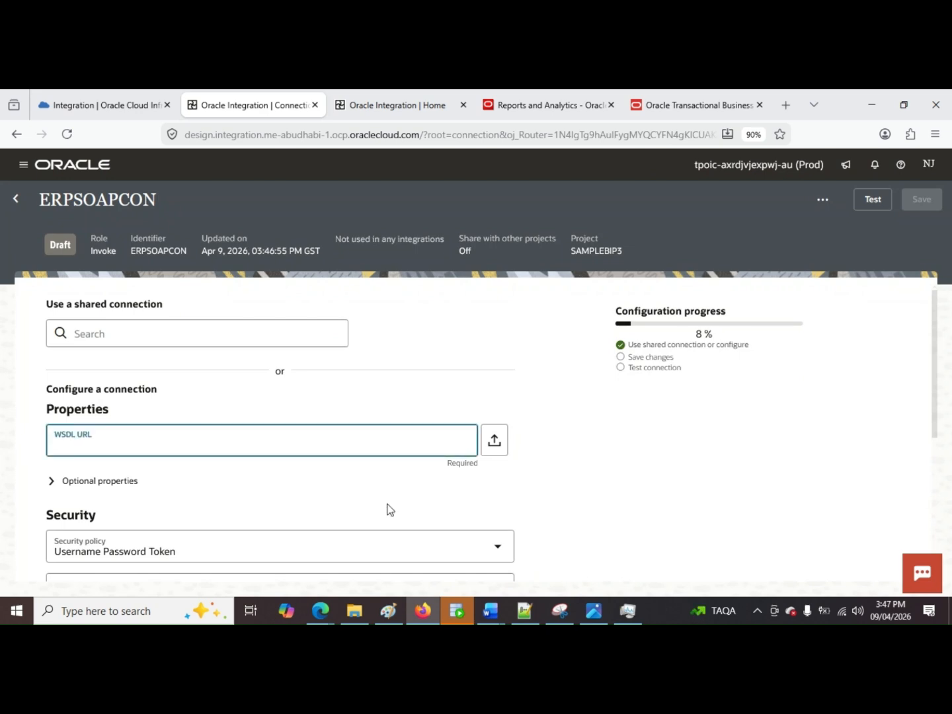
pyautogui.click(490, 611)
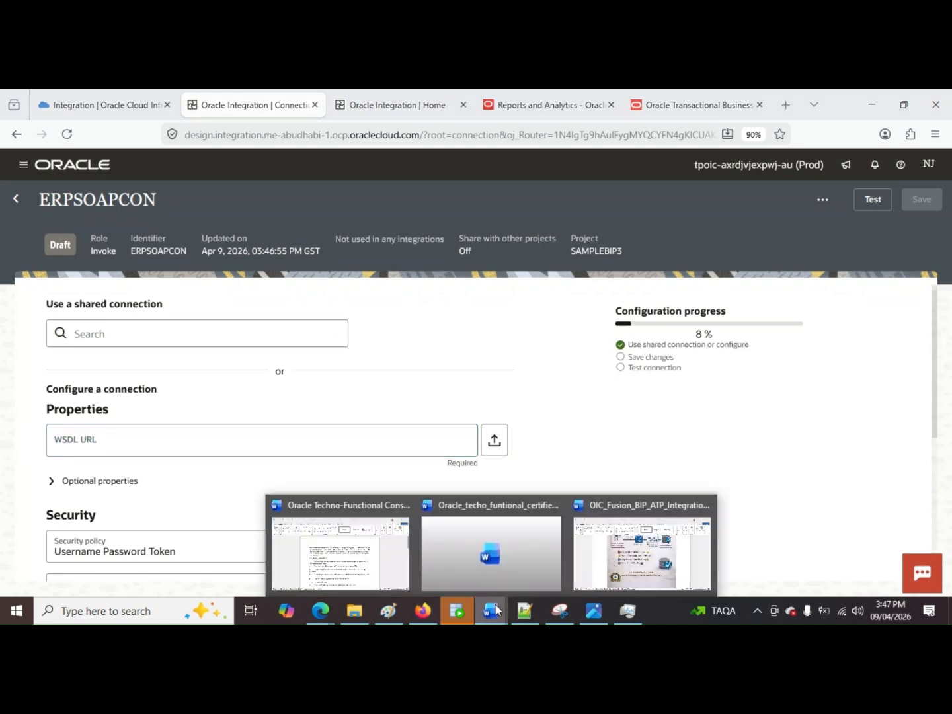
pyautogui.click(618, 563)
pyautogui.scroll(-5, 558, 366)
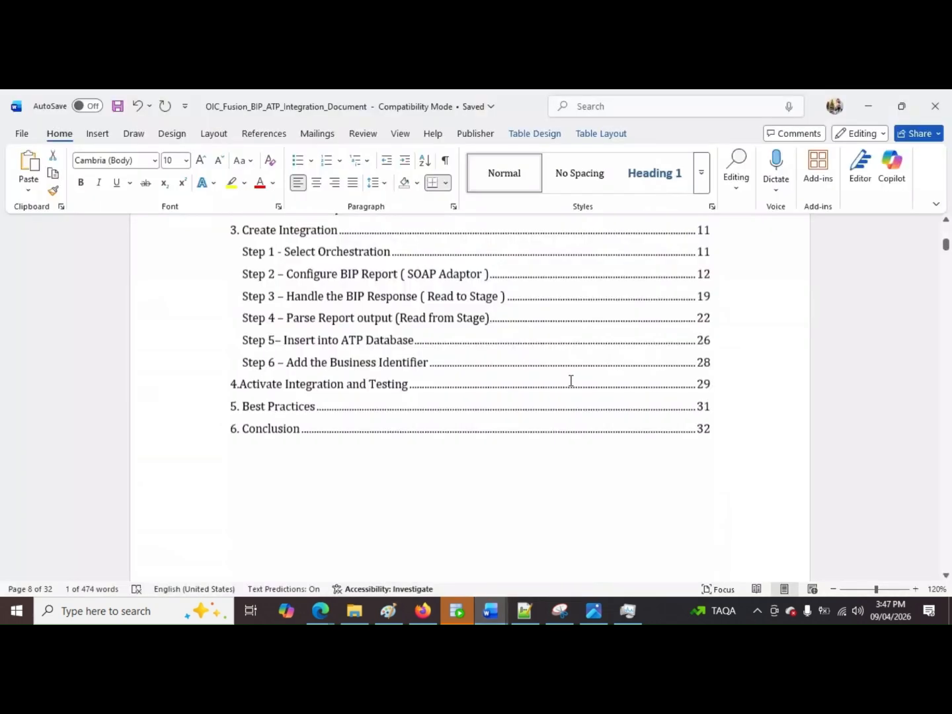
pyautogui.scroll(3, 412, 376)
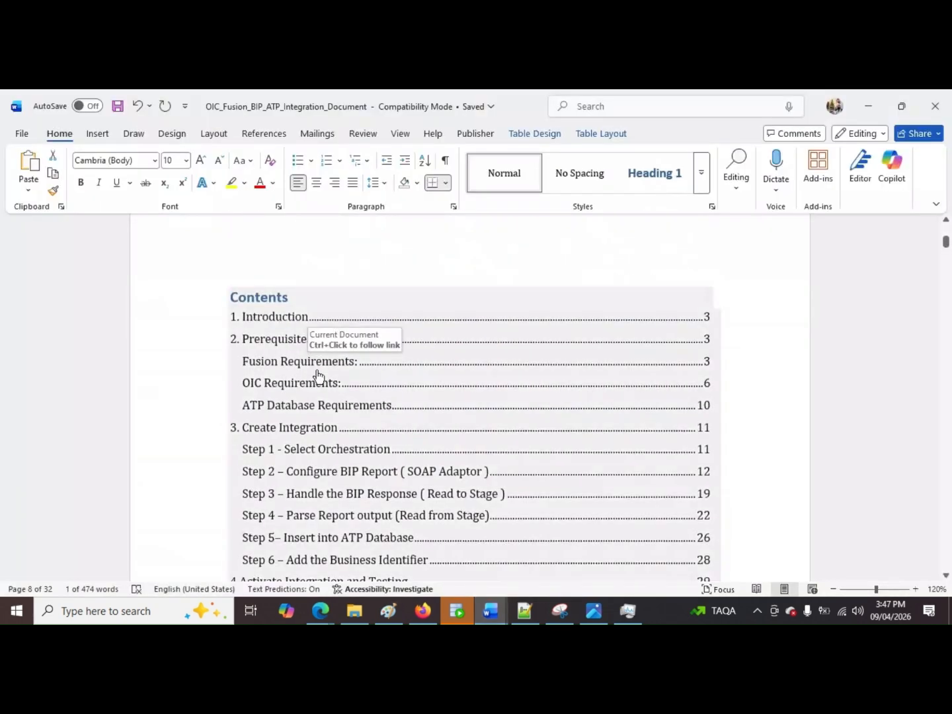
pyautogui.keyDown('ctrl'); pyautogui.click(317, 373); pyautogui.keyUp('ctrl')
pyautogui.scroll(-2, 360, 366)
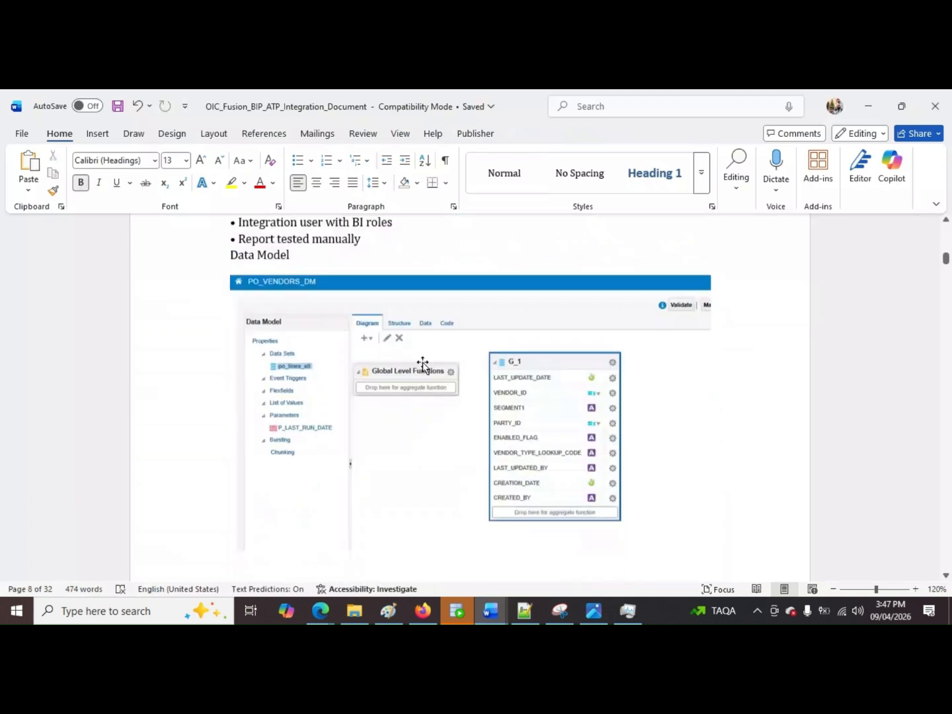
pyautogui.scroll(-10, 437, 369)
pyautogui.scroll(-10, 452, 376)
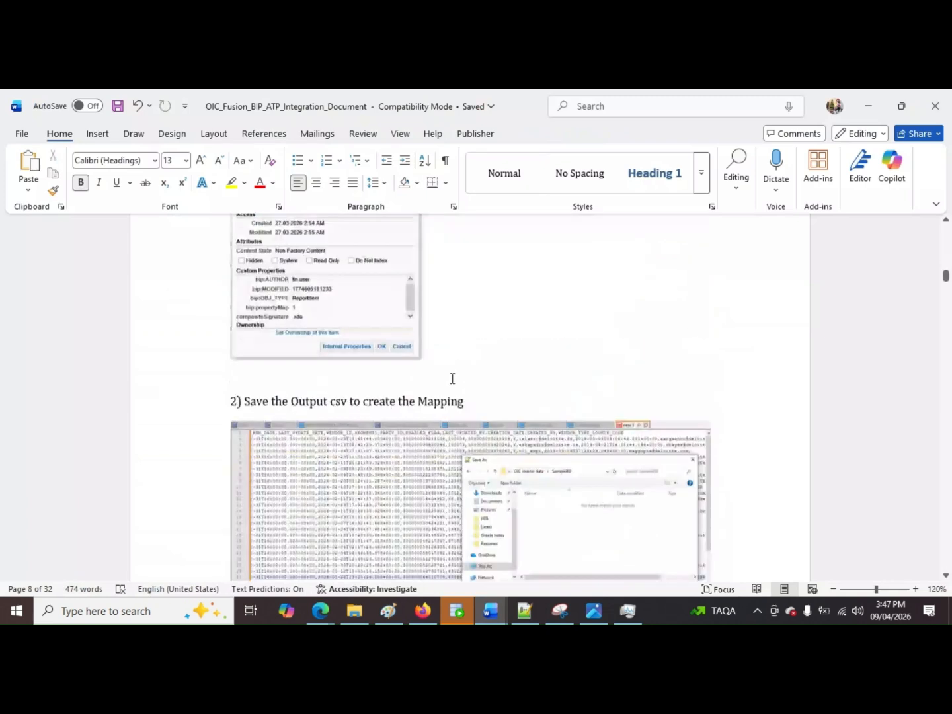
pyautogui.scroll(-10, 452, 380)
pyautogui.scroll(-10, 452, 384)
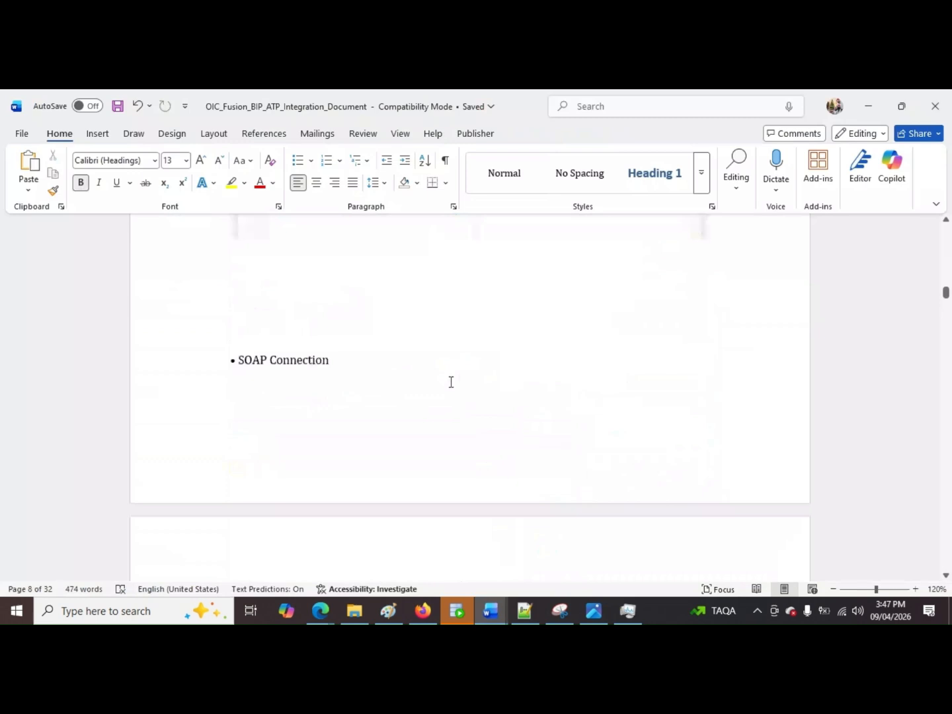
pyautogui.scroll(-10, 457, 381)
pyautogui.scroll(-5, 460, 380)
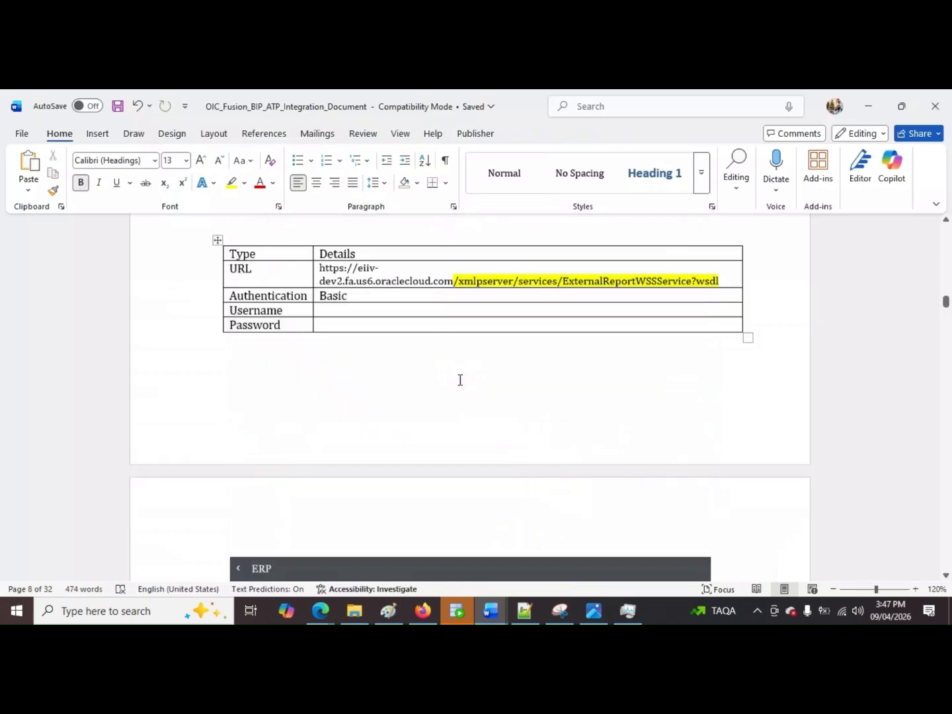
pyautogui.scroll(1, 328, 316)
pyautogui.moveTo(328, 316); pyautogui.dragTo(721, 322)
pyautogui.hotkey('ctrl', 'c')
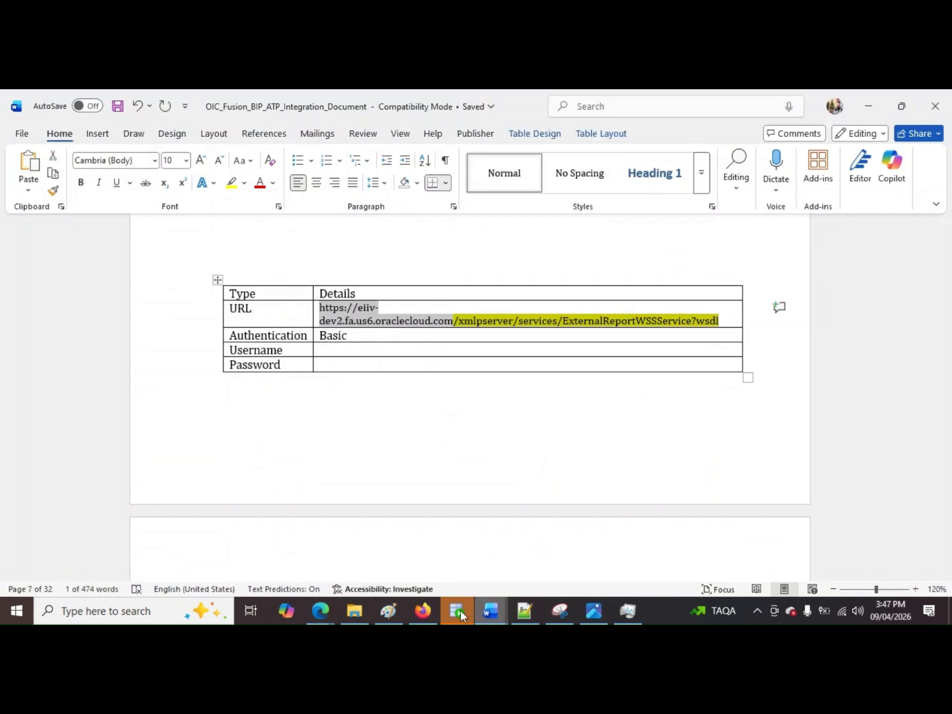
# Step: Back in Firefox, paste the copied address as ERPSOAPCON's WSDL URL and set its security policy to Basic Authentication
pyautogui.click(423, 610)
pyautogui.hotkey('ctrl', 'v')
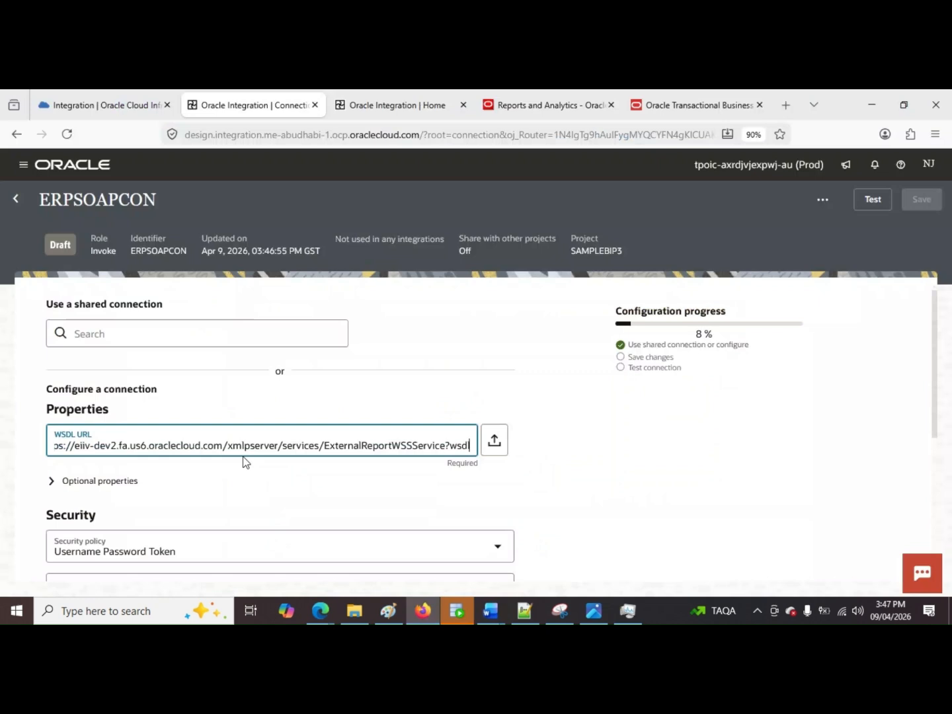
pyautogui.scroll(-1, 264, 455)
pyautogui.scroll(-1, 285, 453)
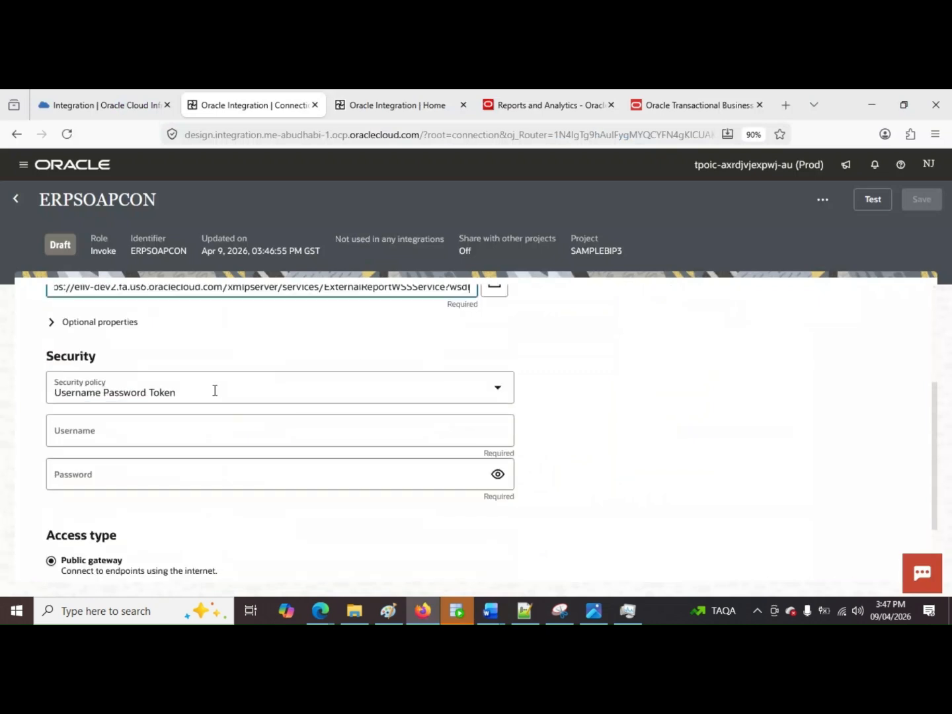
pyautogui.click(196, 395)
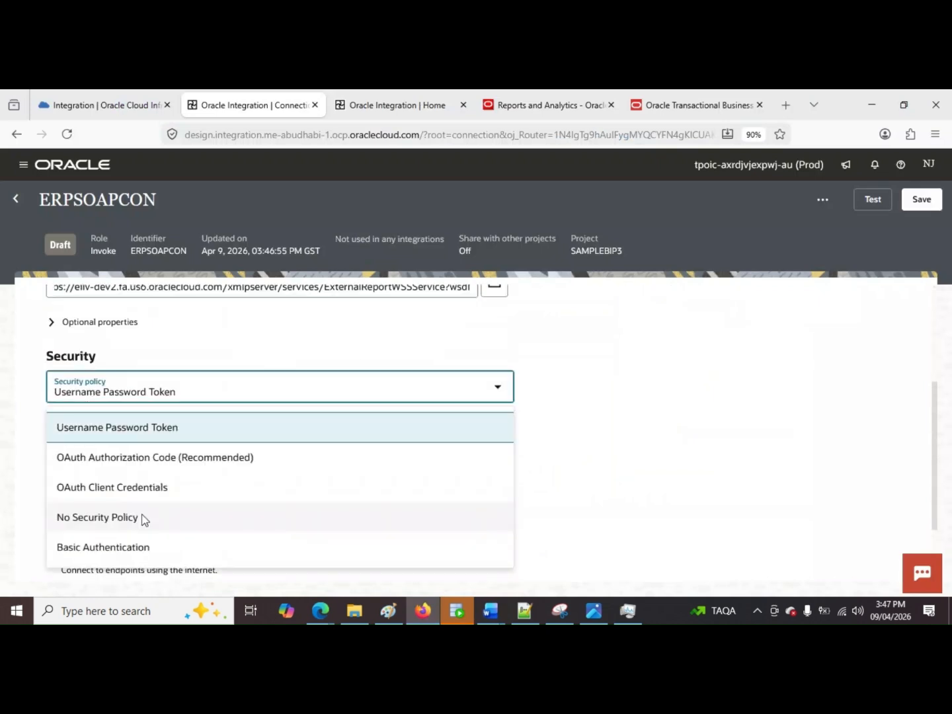
pyautogui.click(145, 547)
# Step: Enter fin.user as the SOAP connection's username and type the account password
pyautogui.click(200, 427)
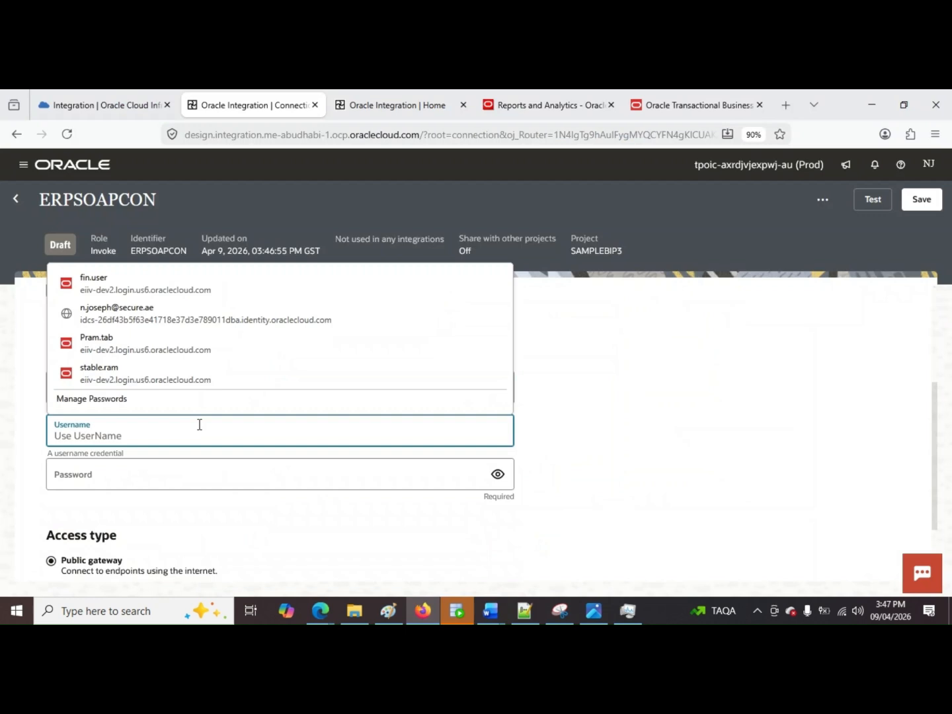
pyautogui.write('fin')
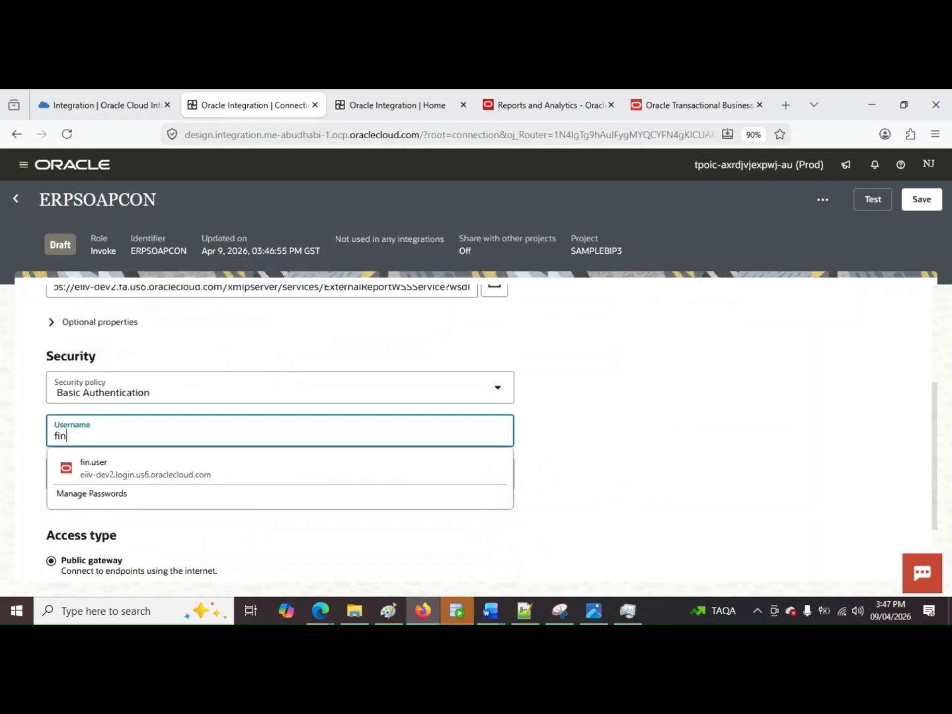
pyautogui.click(233, 470)
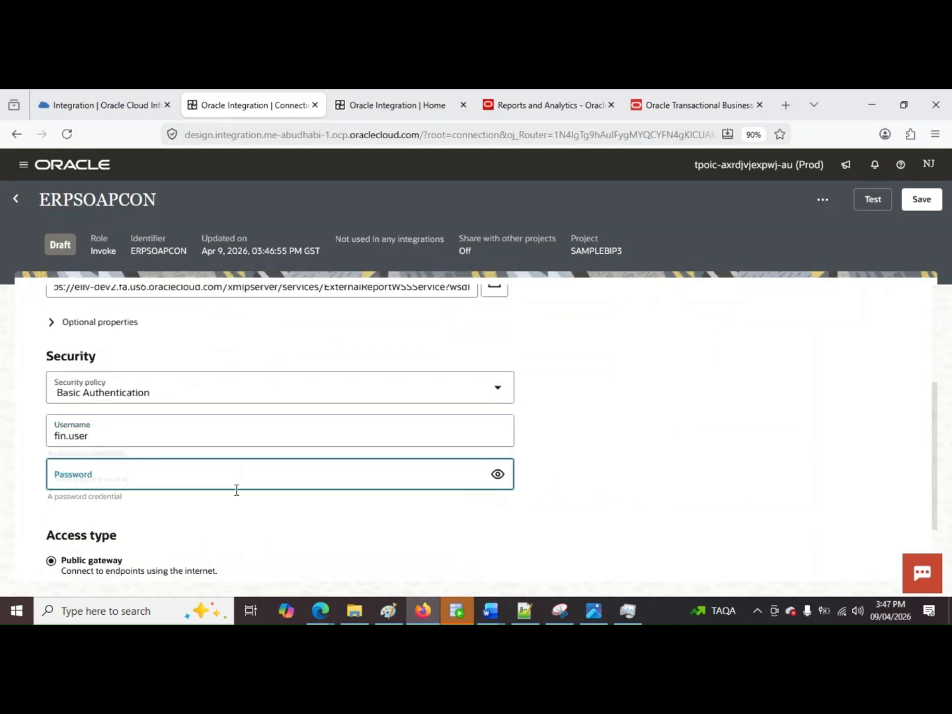
pyautogui.press('BackSpace')
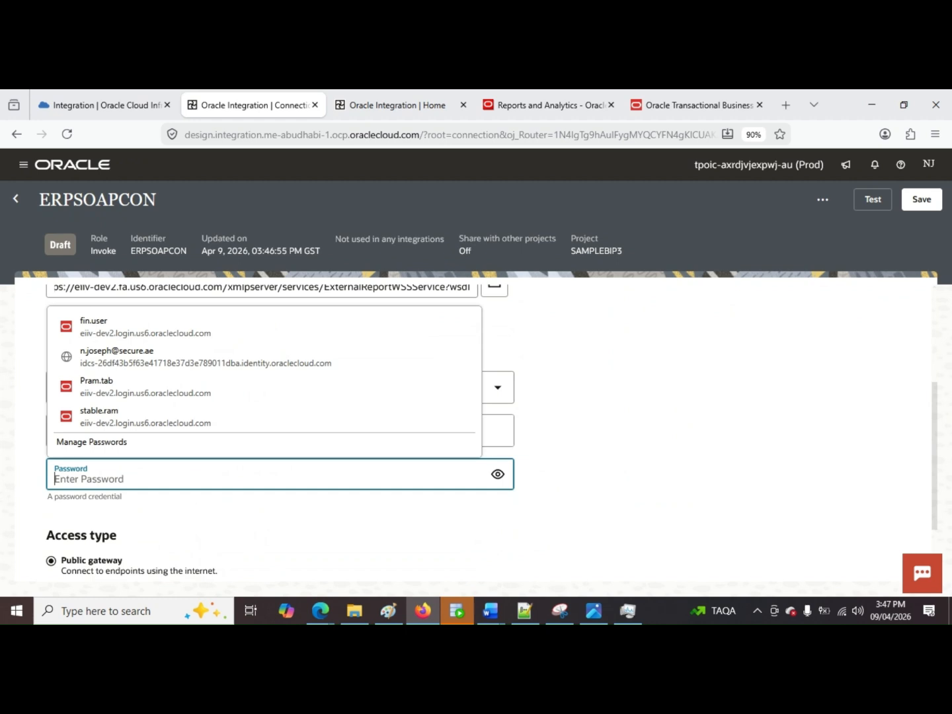
pyautogui.write('••••')
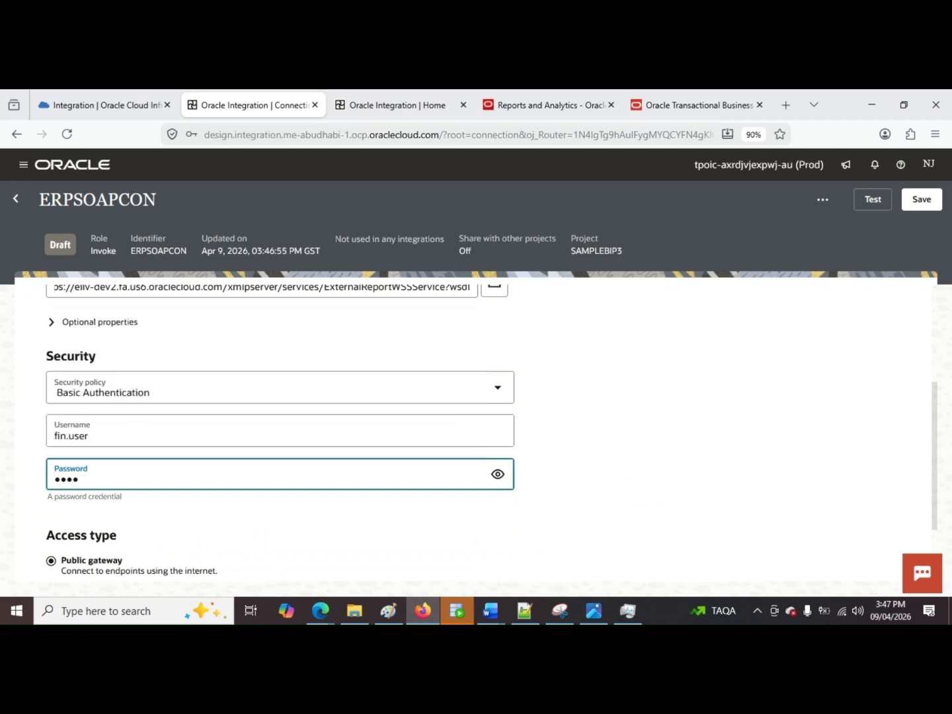
pyautogui.write('••••••••')
# Step: Validate and test the ERPSOAPCON connection, and save it
pyautogui.scroll(3, 723, 328)
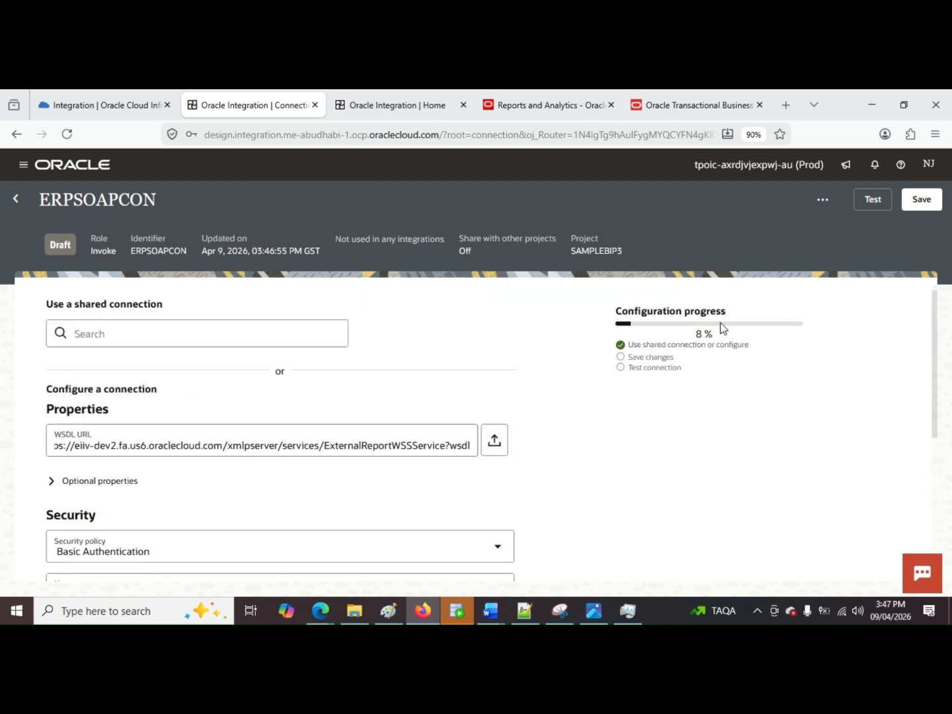
pyautogui.click(873, 199)
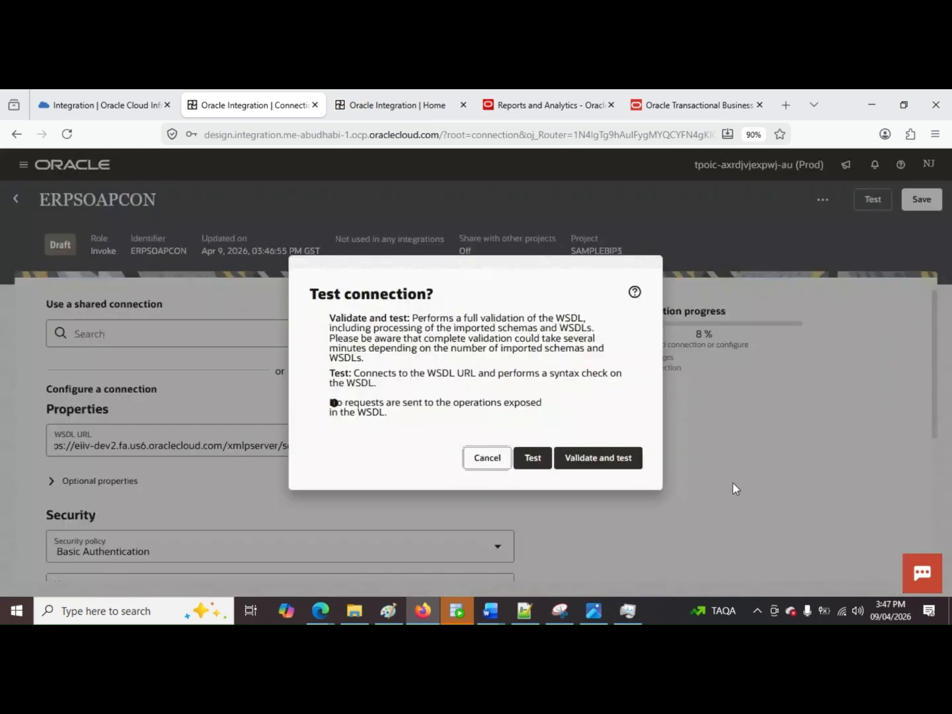
pyautogui.click(599, 457)
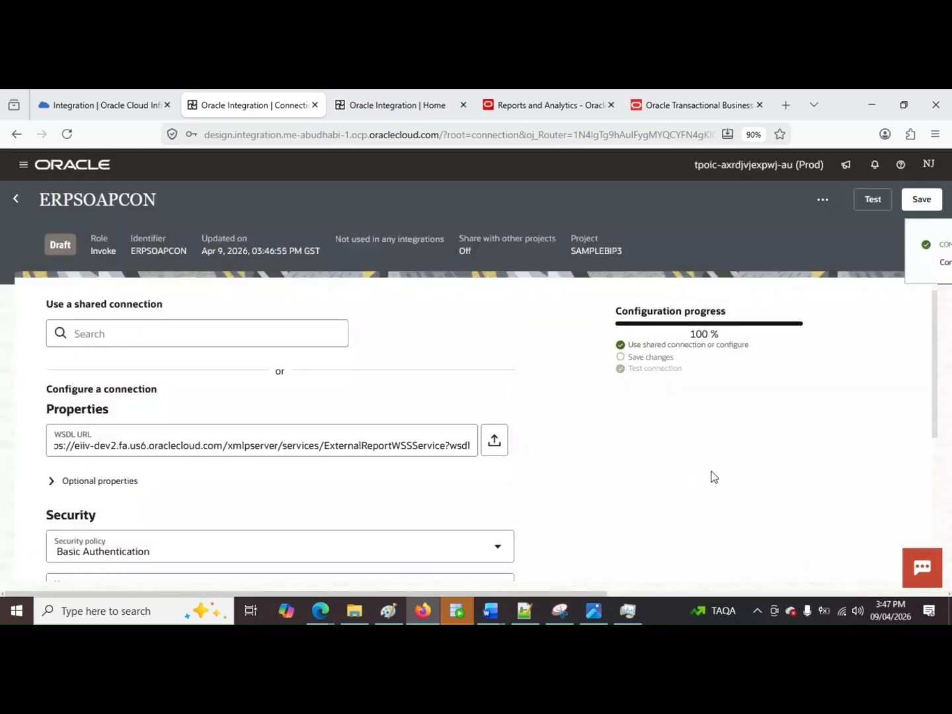
pyautogui.click(925, 246)
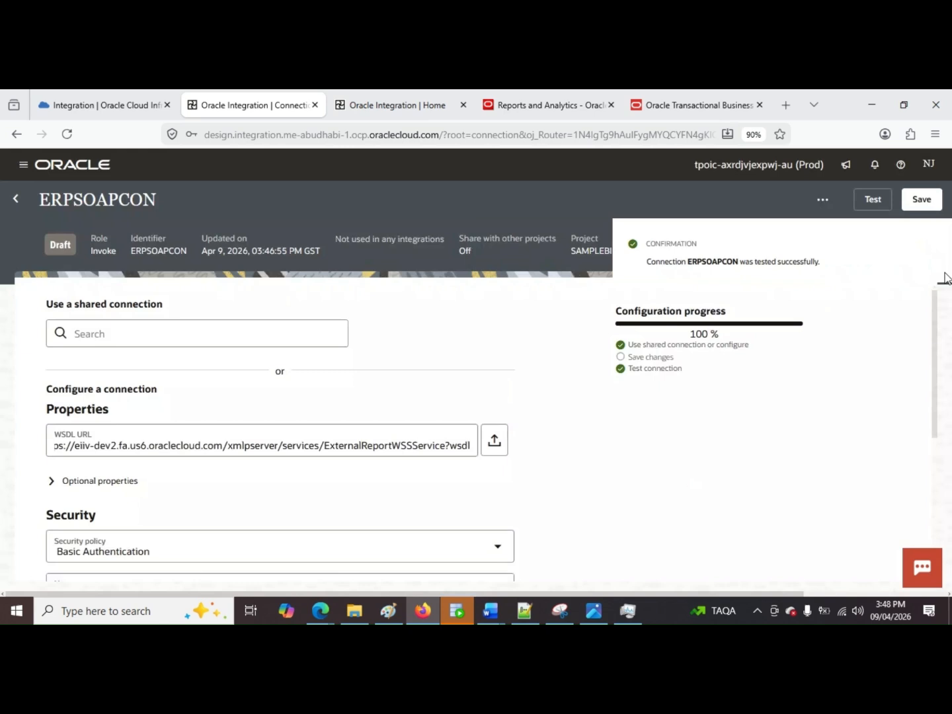
pyautogui.click(923, 209)
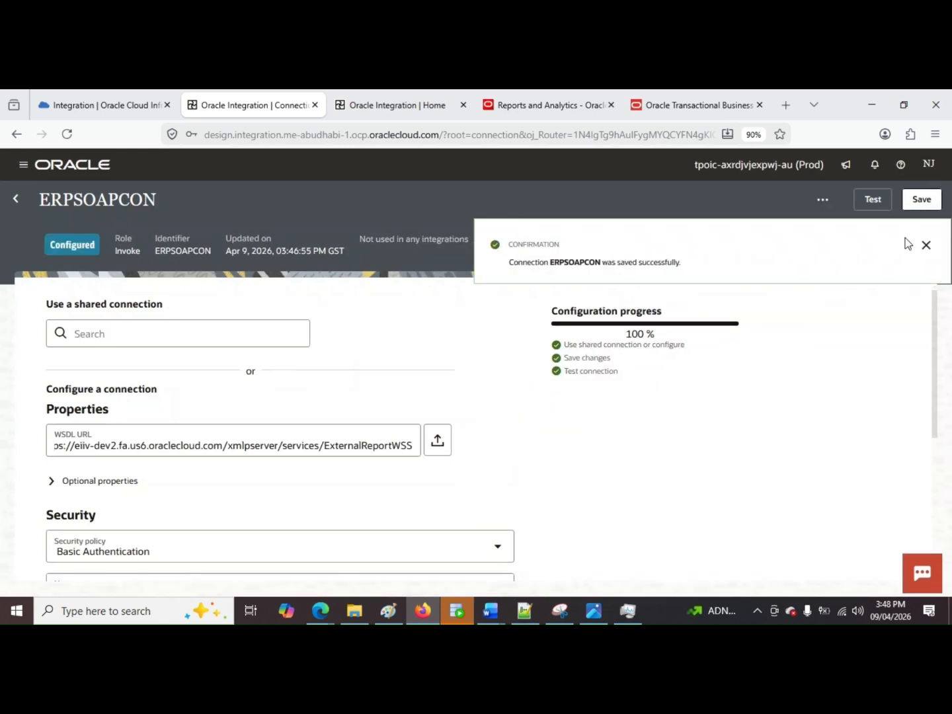
# Step: Return to the SAMPLEBIP3 project and add another connection, searching the adapters for ATP and choosing Oracle ATP
pyautogui.click(12, 202)
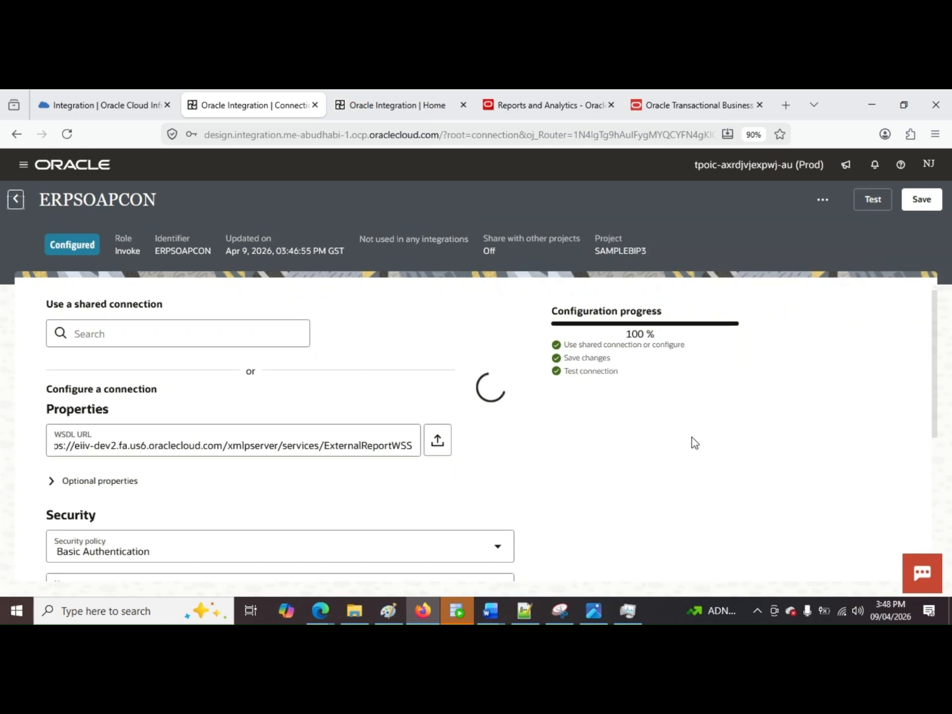
pyautogui.scroll(-2, 692, 438)
pyautogui.scroll(-3, 689, 439)
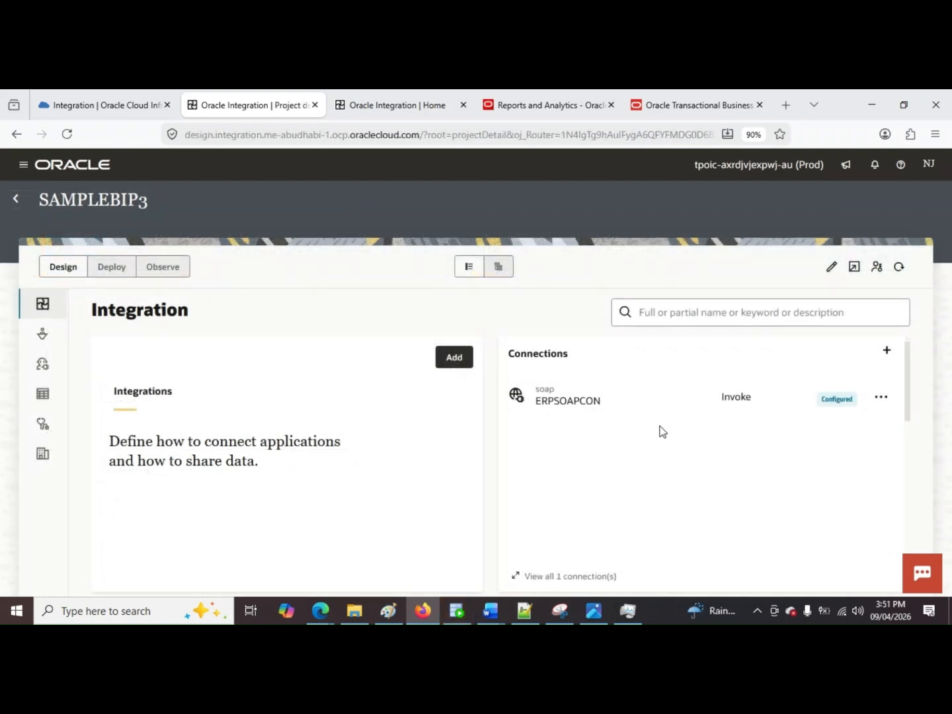
pyautogui.click(888, 352)
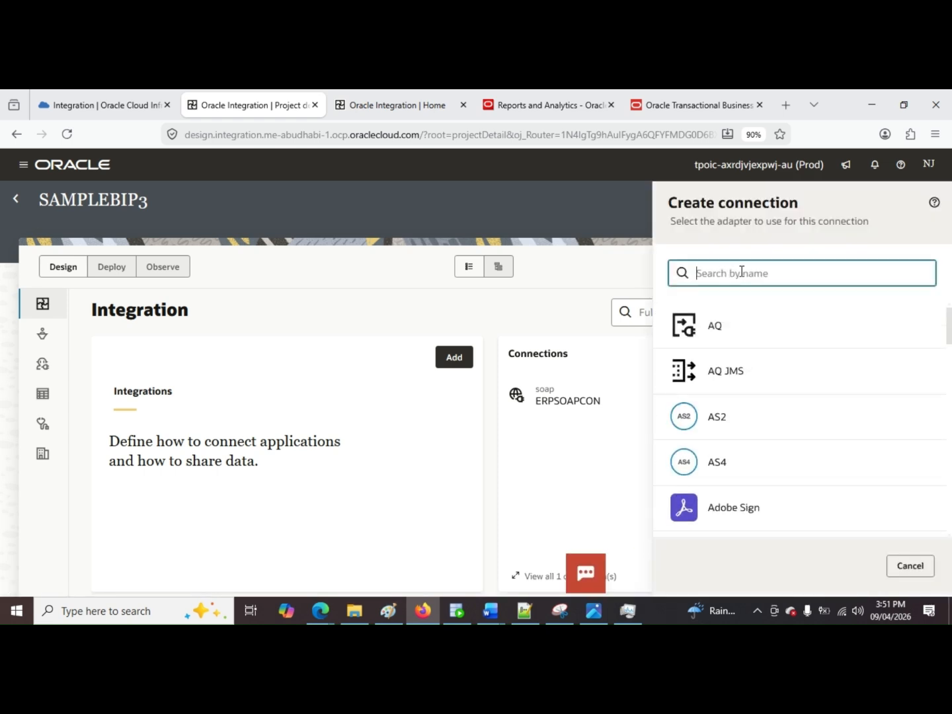
pyautogui.write('ATPDB')
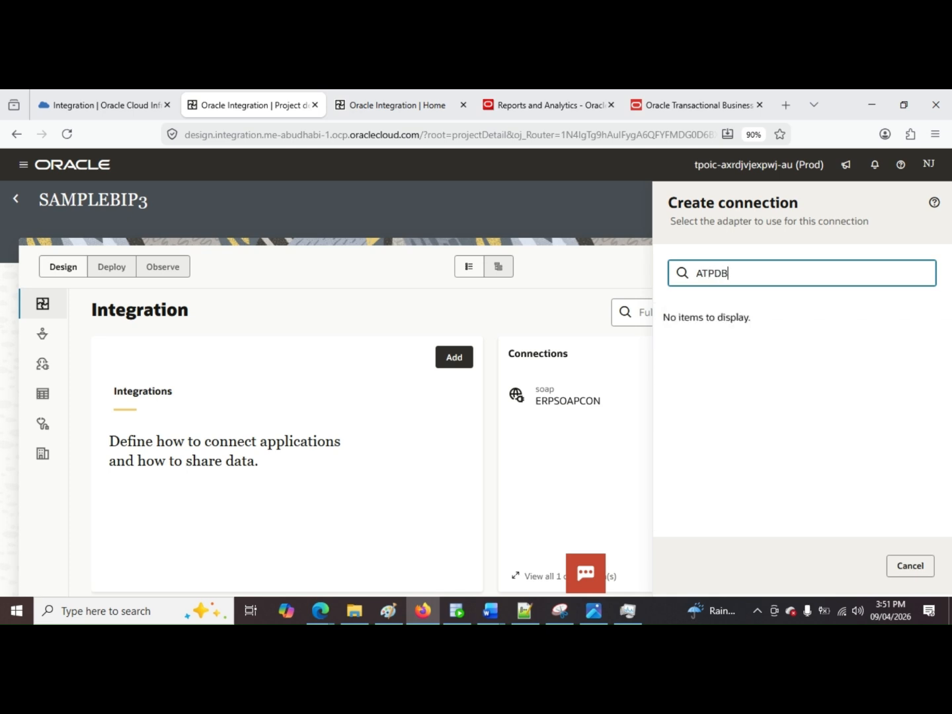
pyautogui.press('BackSpace')
pyautogui.press('BackSpace')
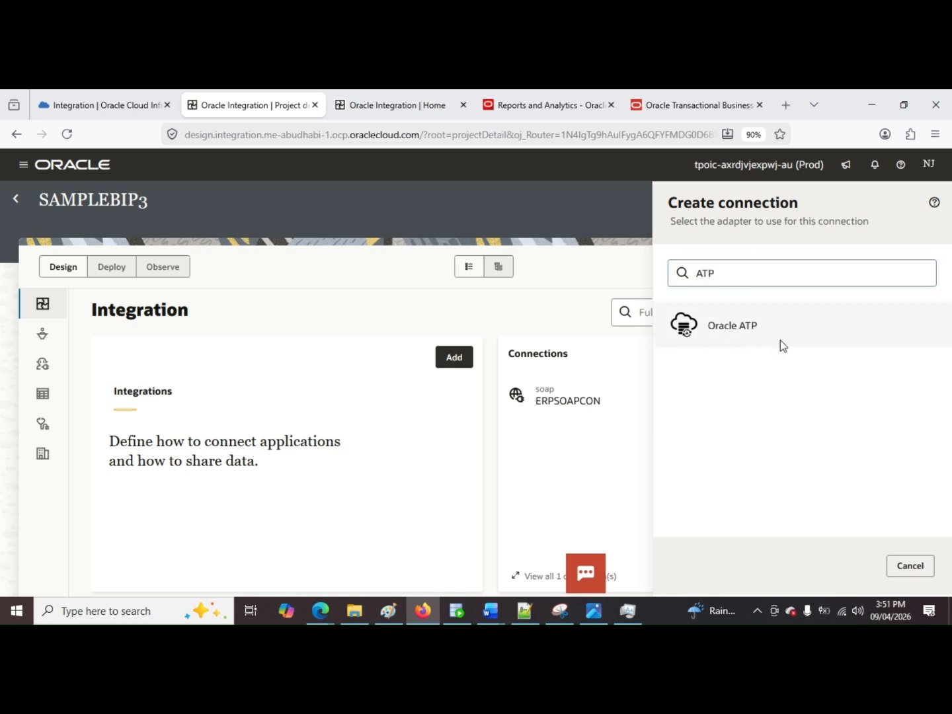
pyautogui.click(780, 340)
# Step: Name the Oracle ATP connection ATPDBCON and create it with the Trigger and invoke role
pyautogui.click(758, 283)
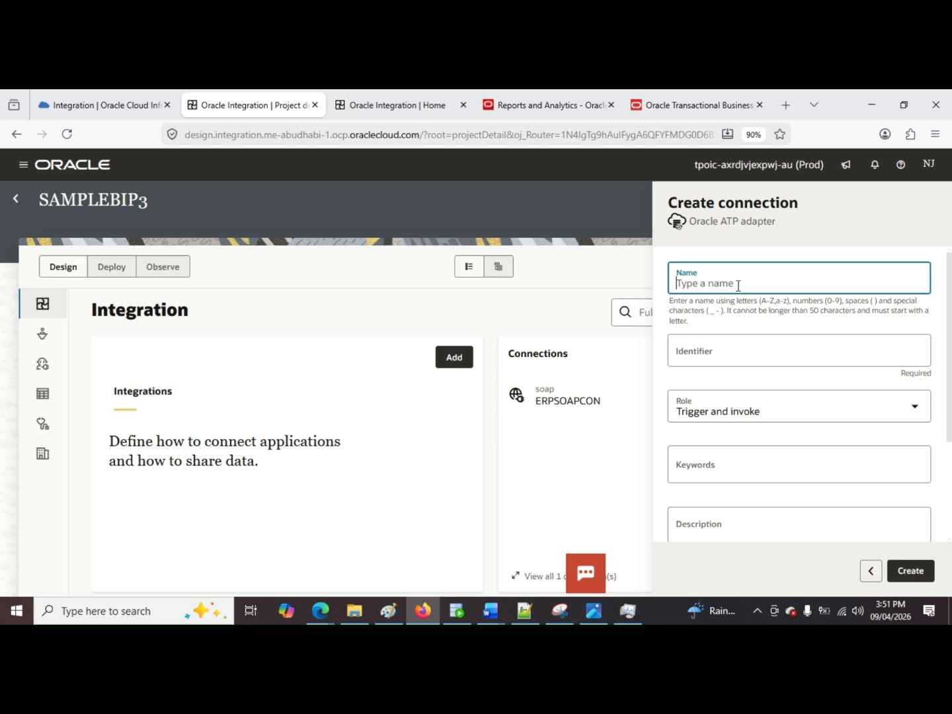
pyautogui.write('ATPDB')
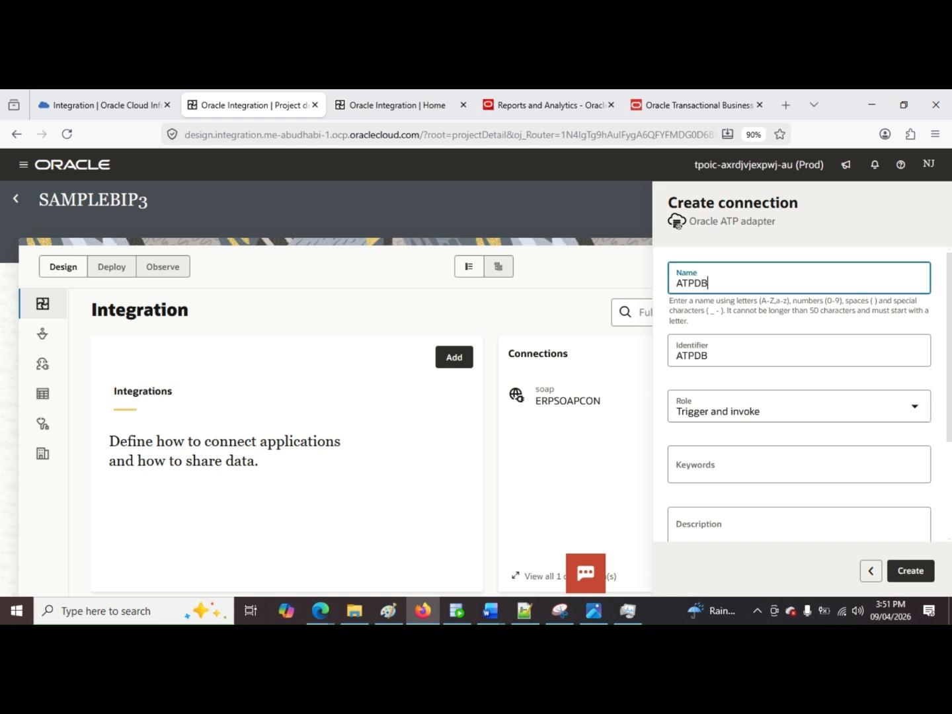
pyautogui.write('CON')
pyautogui.click(910, 570)
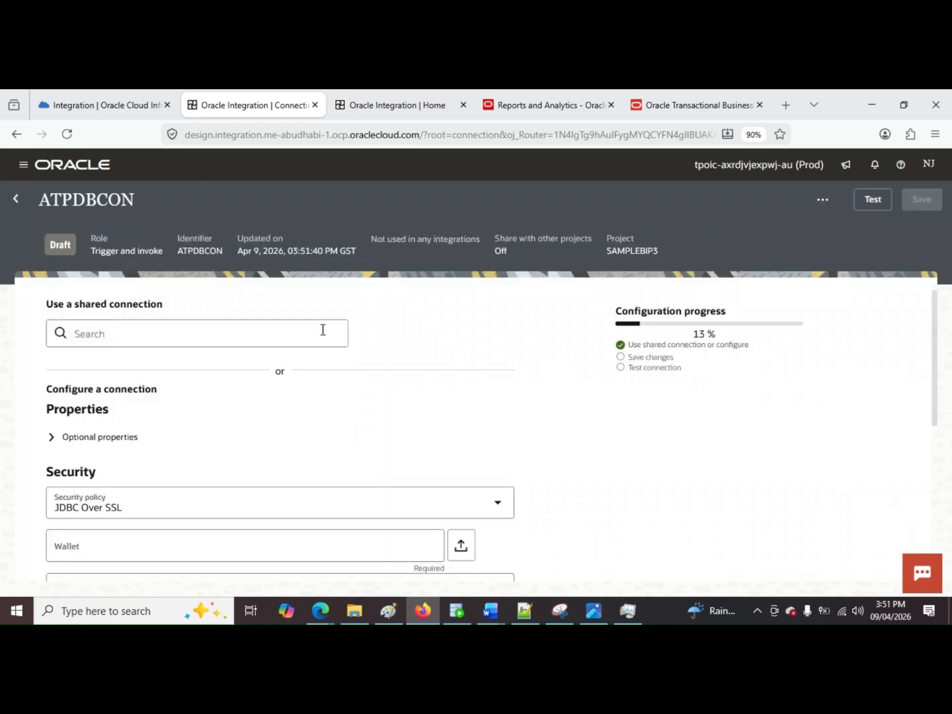
# Step: Upload Wallet_DBATP(3).zip from the Downloads folder as the ATPDBCON connection's wallet
pyautogui.scroll(-3, 461, 391)
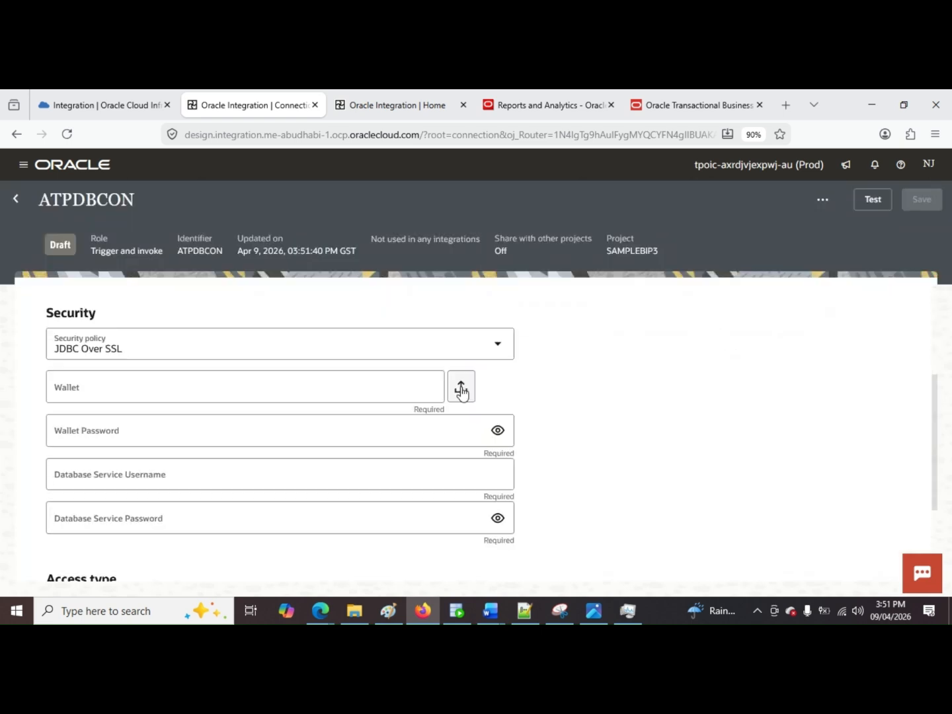
pyautogui.click(462, 391)
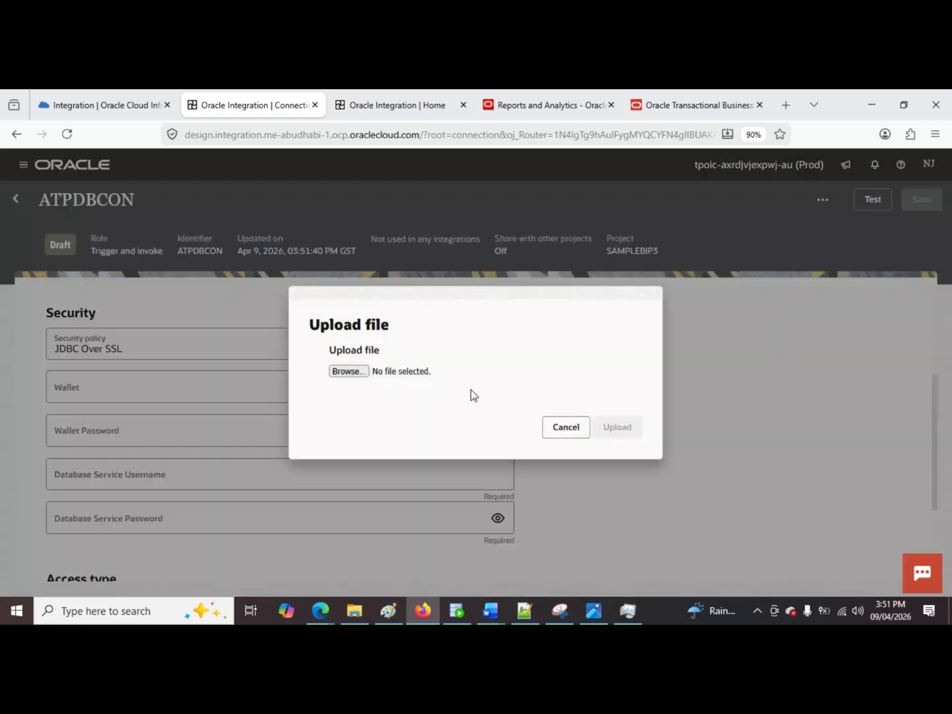
pyautogui.click(367, 370)
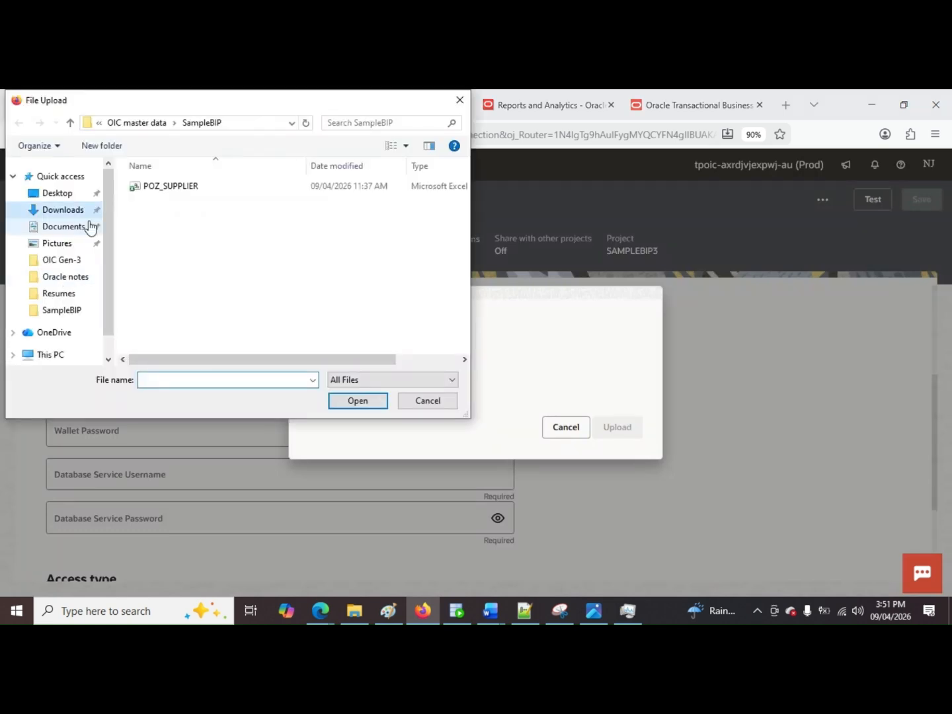
pyautogui.click(66, 210)
pyautogui.scroll(-5, 248, 255)
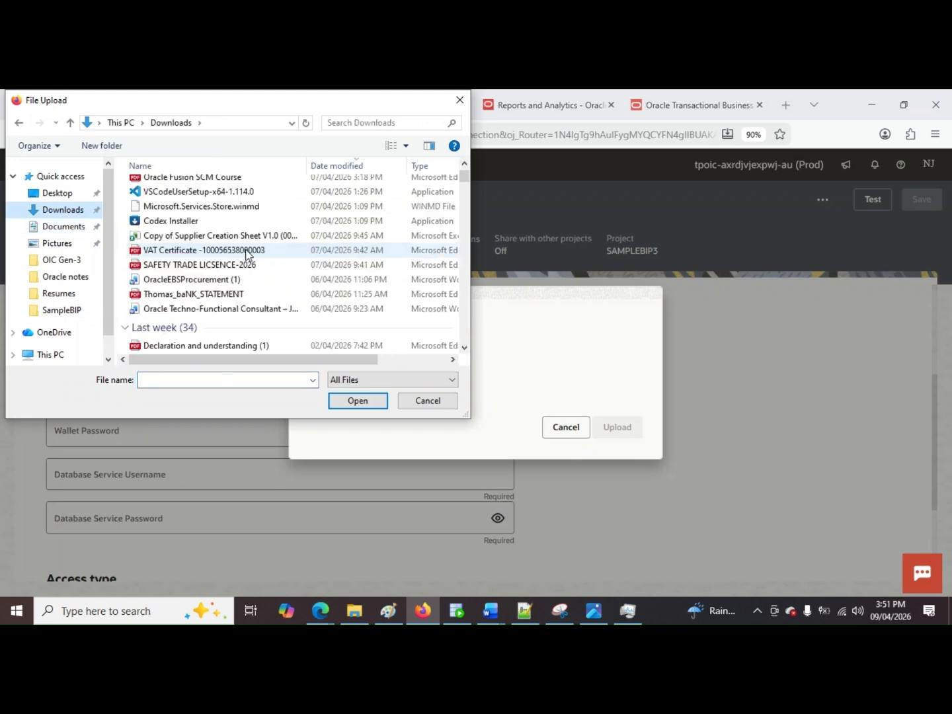
pyautogui.scroll(-5, 248, 255)
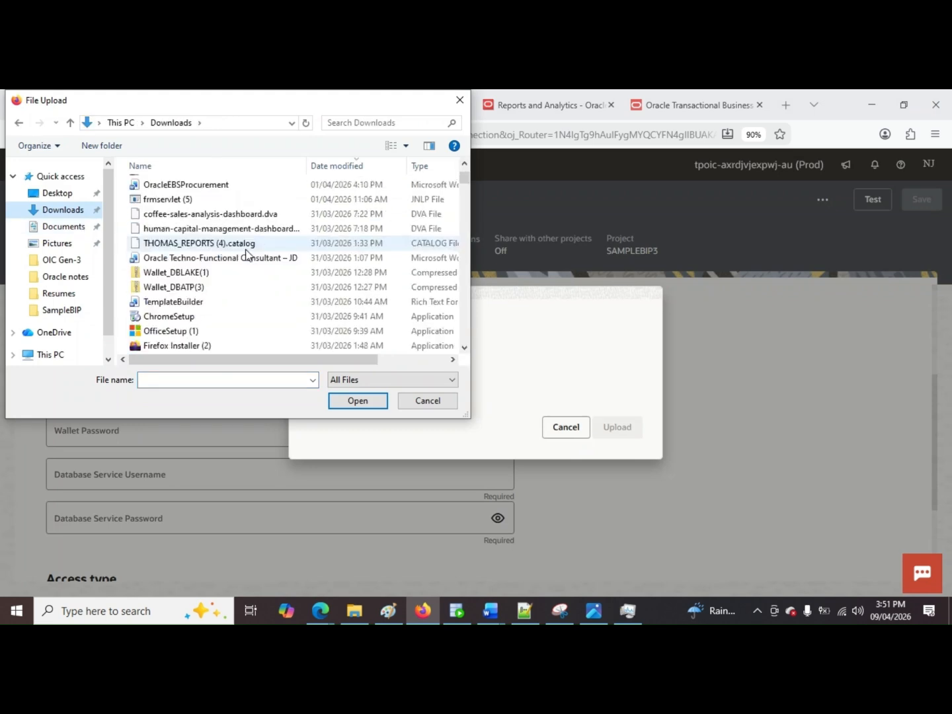
pyautogui.click(223, 288)
pyautogui.doubleClick(224, 289)
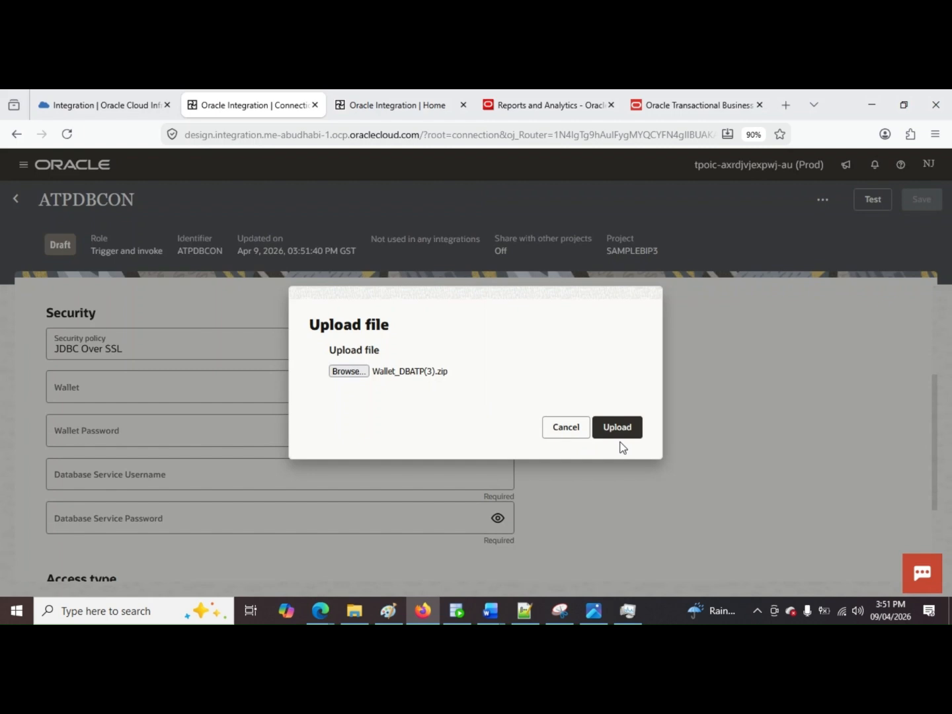
pyautogui.click(619, 428)
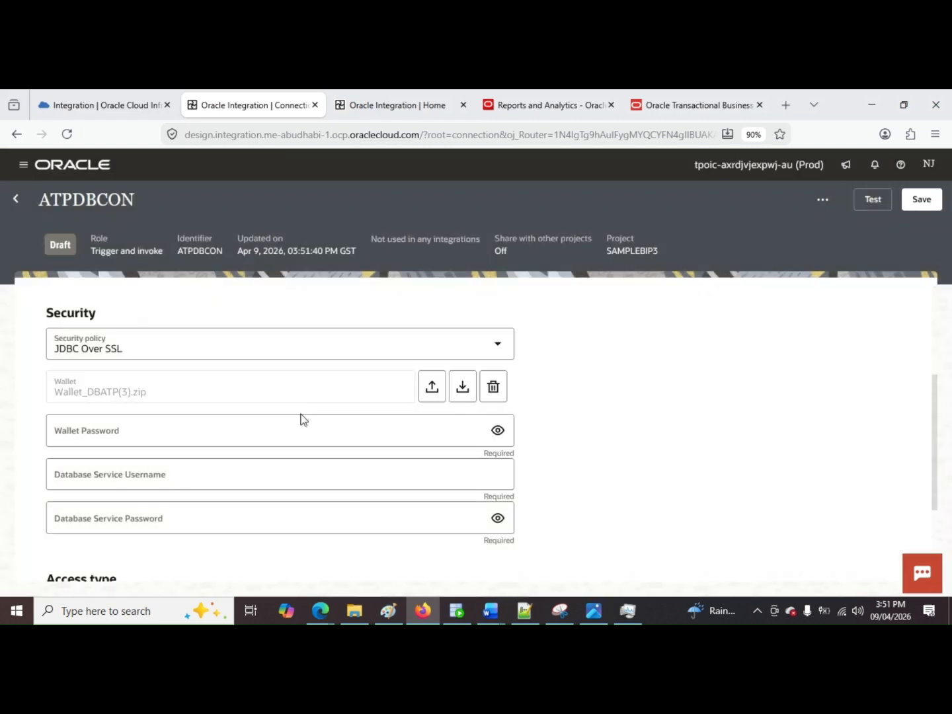
# Step: Enter the wallet password, set the database service username to admin, and enter the database service password
pyautogui.scroll(3, 301, 418)
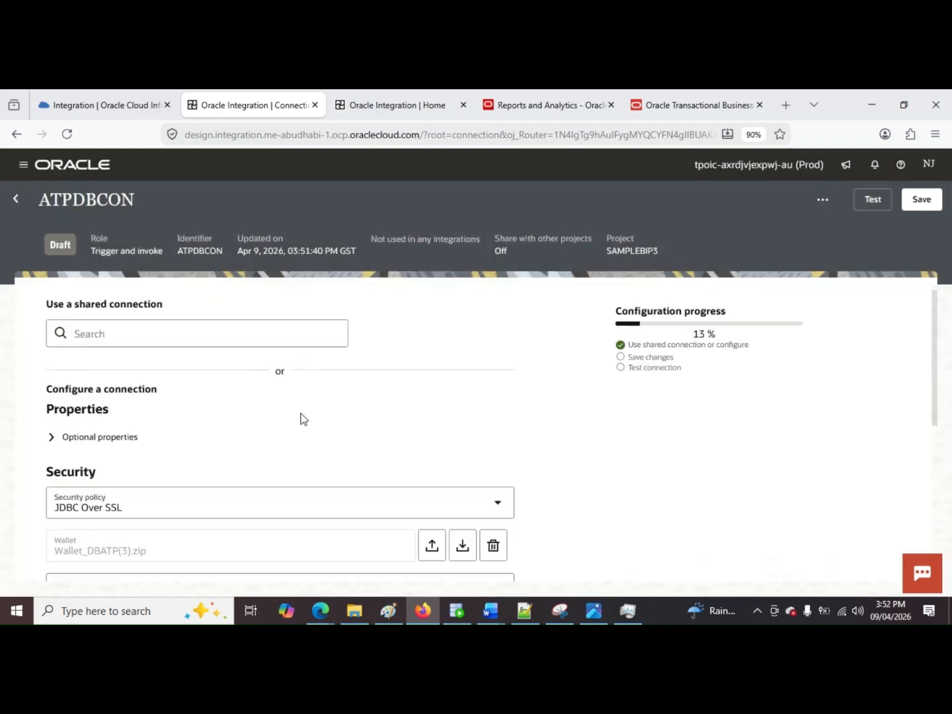
pyautogui.scroll(-3, 303, 419)
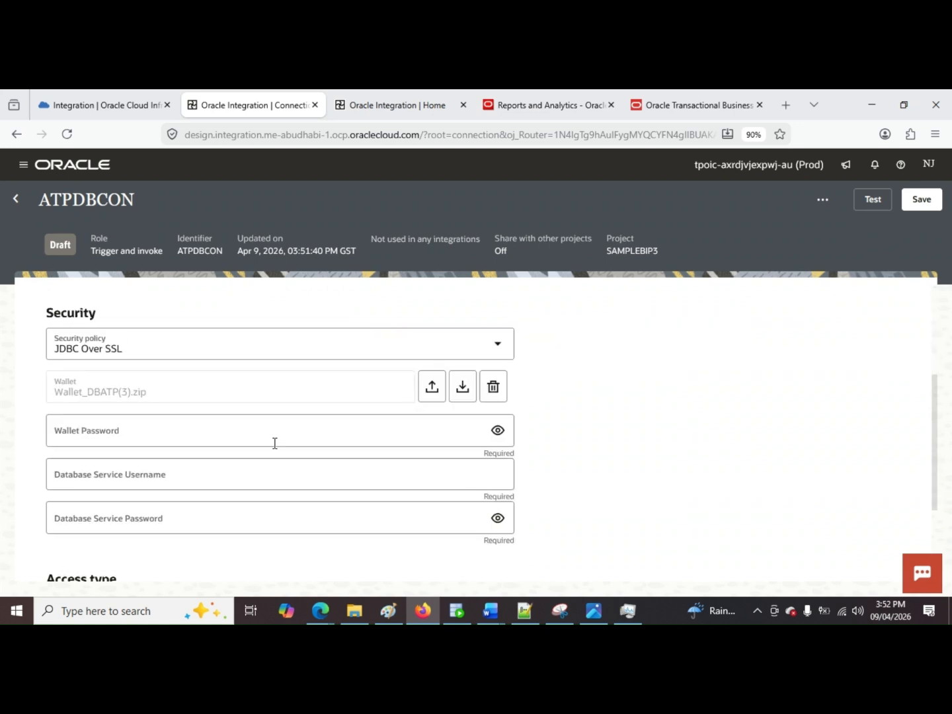
pyautogui.click(240, 440)
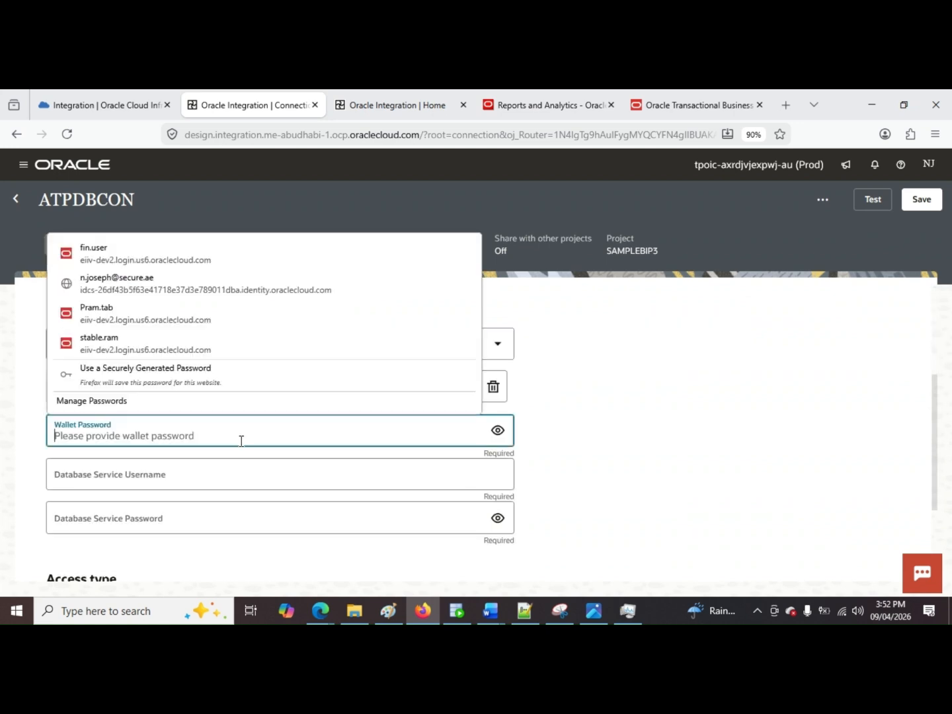
pyautogui.hotkey('ctrl', 'v')
pyautogui.press('Tab')
pyautogui.write('a')
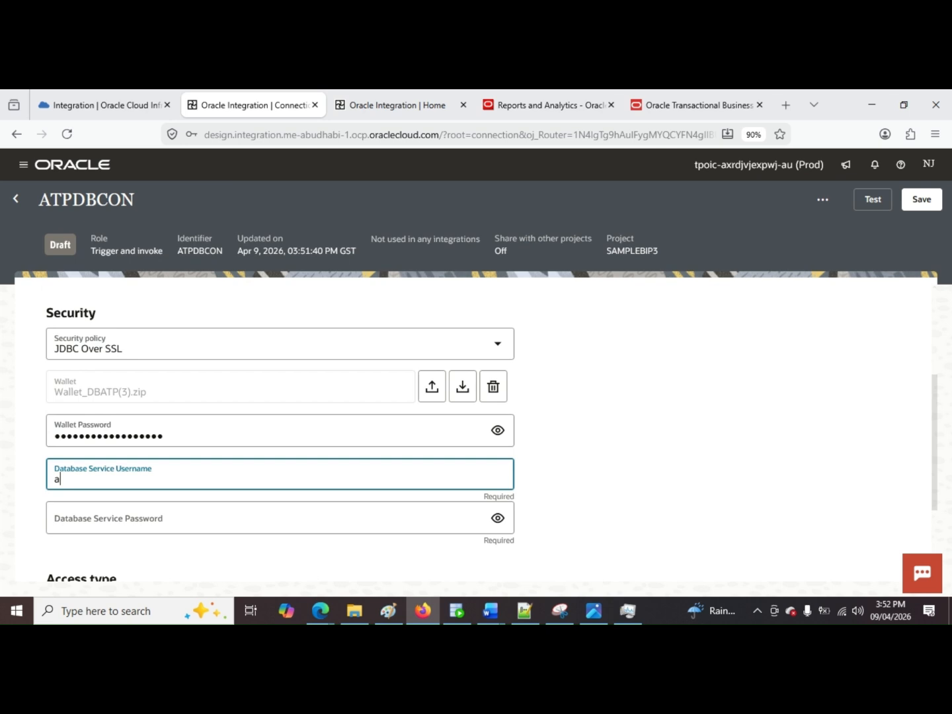
pyautogui.write('dmin')
pyautogui.press('Tab')
pyautogui.hotkey('ctrl', 'v')
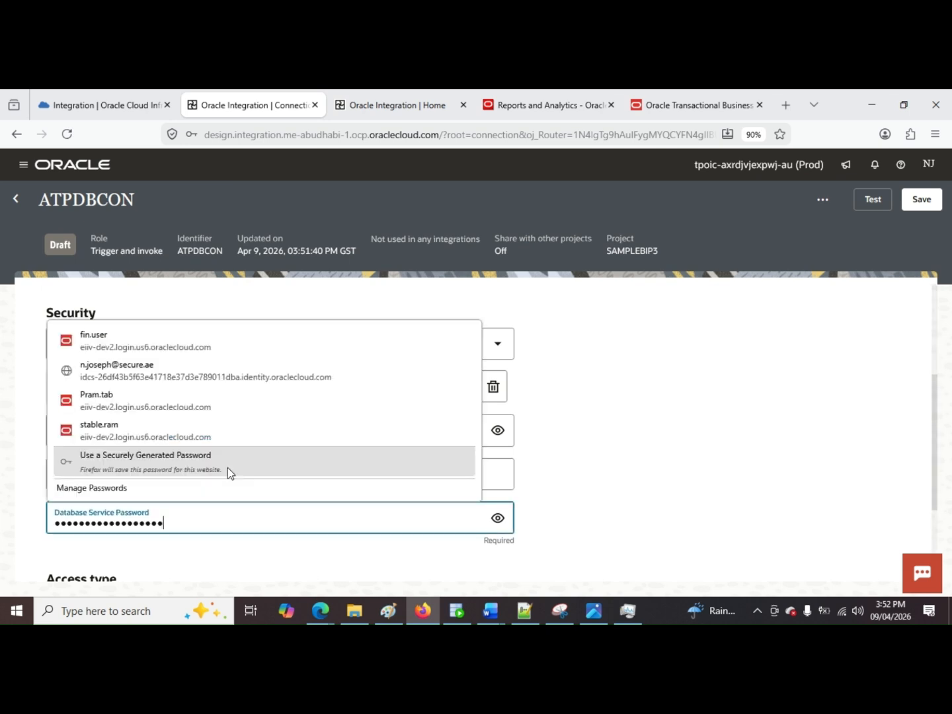
# Step: Expand the connection's optional properties and open the service name for editing
pyautogui.scroll(-2, 284, 497)
pyautogui.scroll(5, 213, 389)
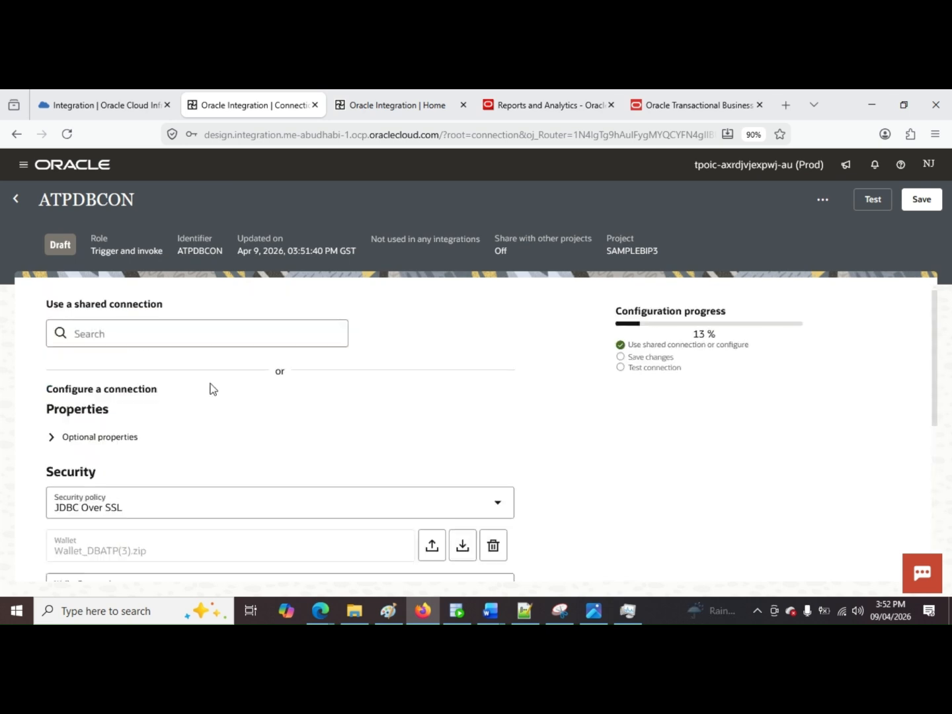
pyautogui.click(109, 437)
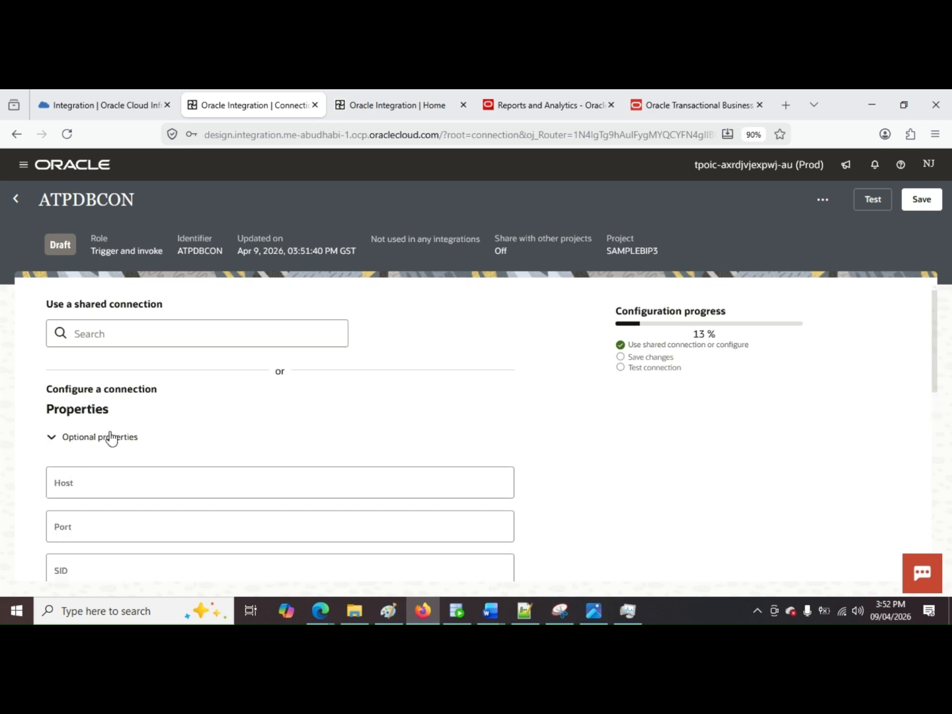
pyautogui.scroll(-3, 164, 461)
pyautogui.click(165, 457)
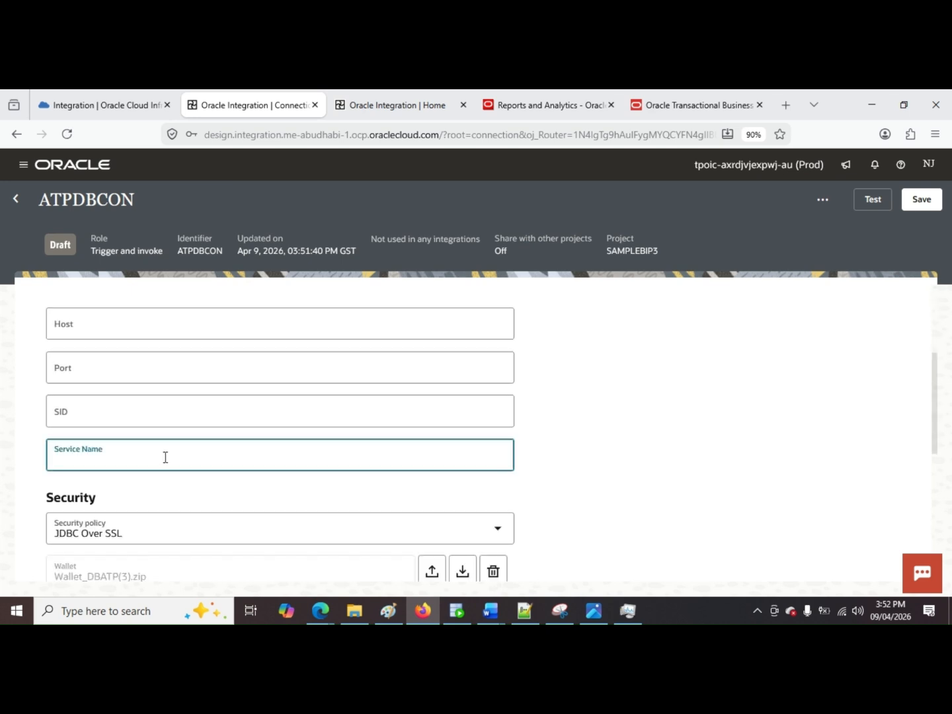
# Step: Try testing the ATPDBCON connection with the service name atpdb_high, and clear that name
pyautogui.write('atpdb_high')
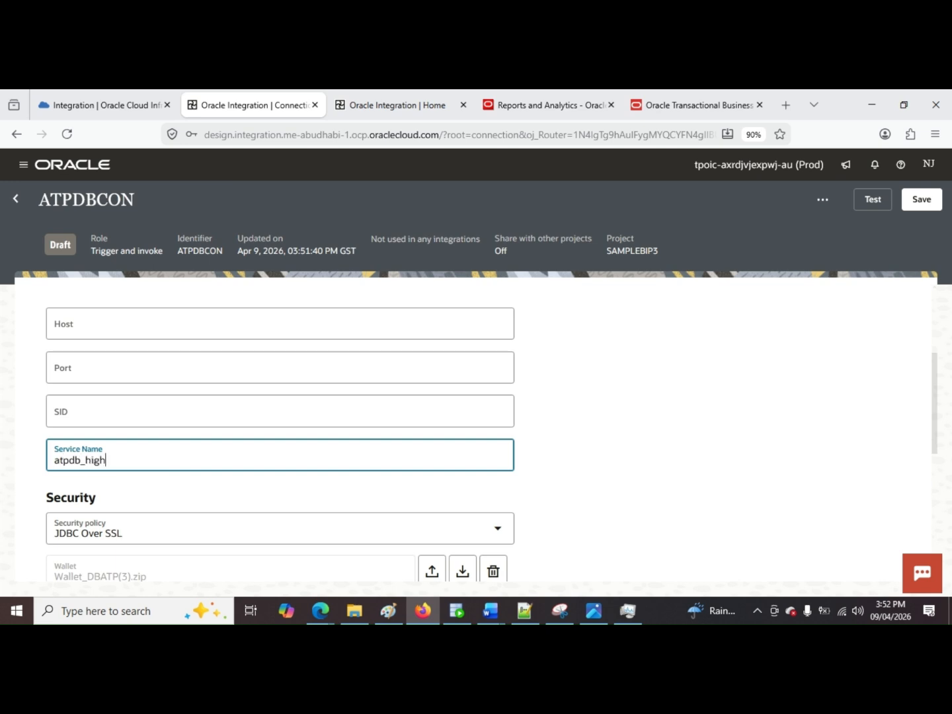
pyautogui.click(860, 229)
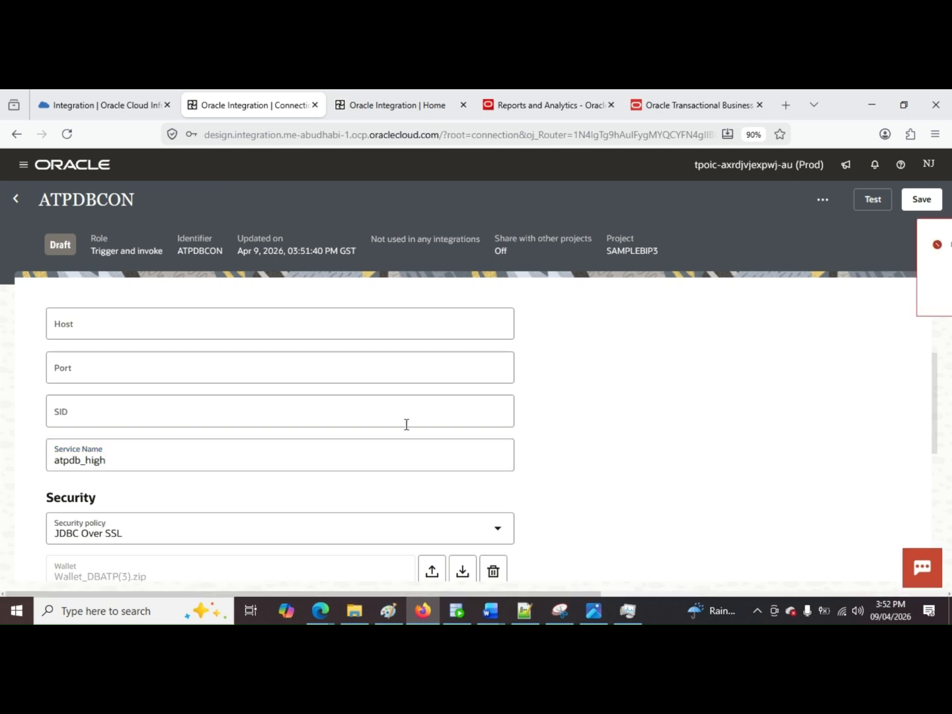
pyautogui.click(110, 462)
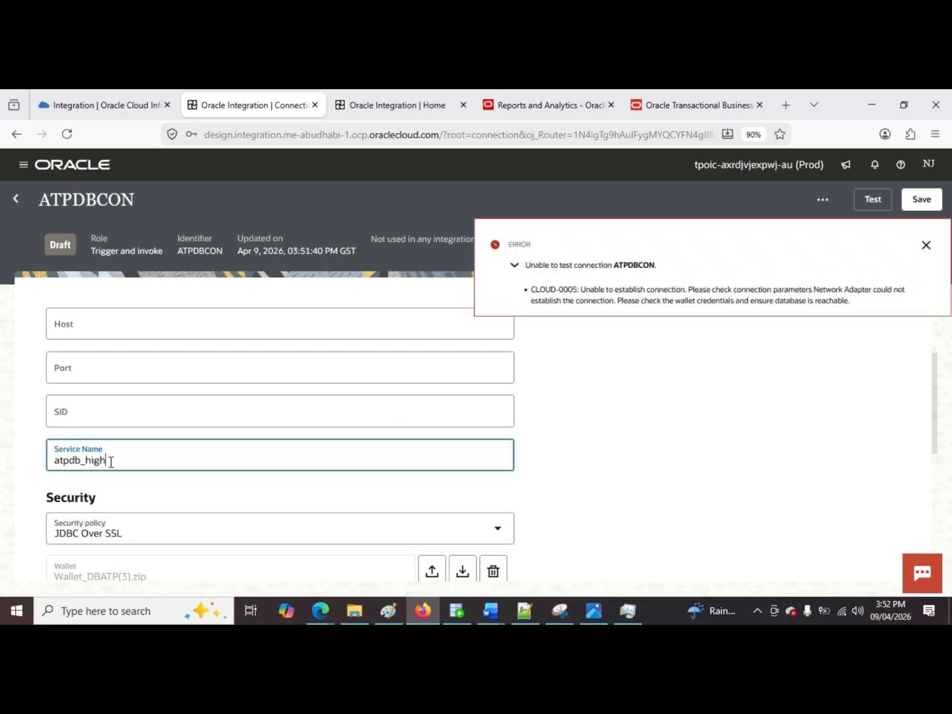
pyautogui.moveTo(111, 462); pyautogui.dragTo(0, 468)
pyautogui.press('BackSpace')
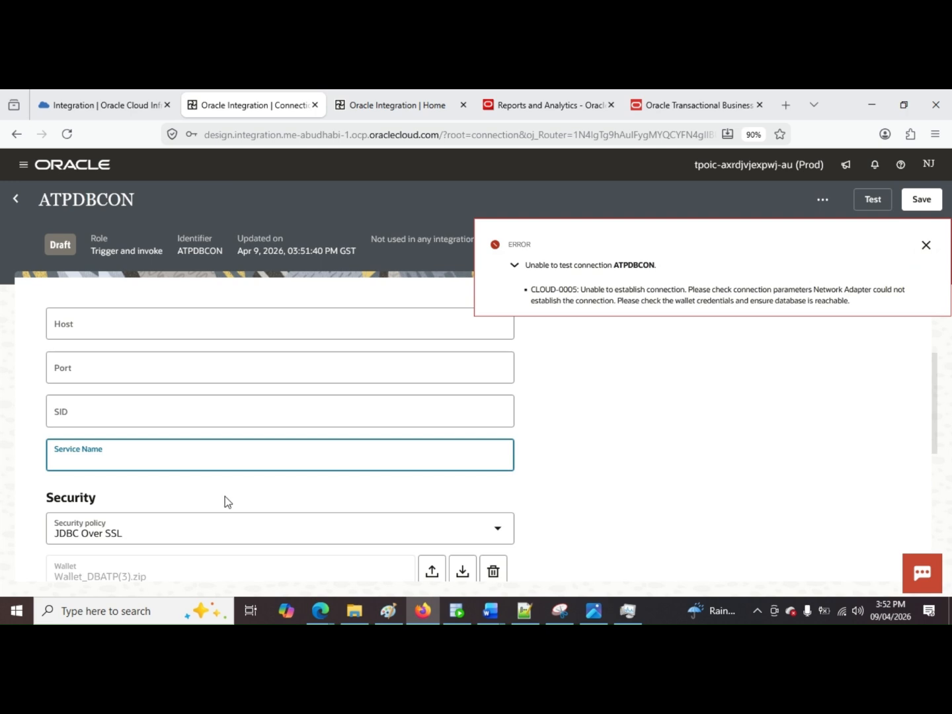
# Step: Switch to the Oracle Cloud console and open the Autonomous AI Databases list to check the database's name
pyautogui.click(82, 96)
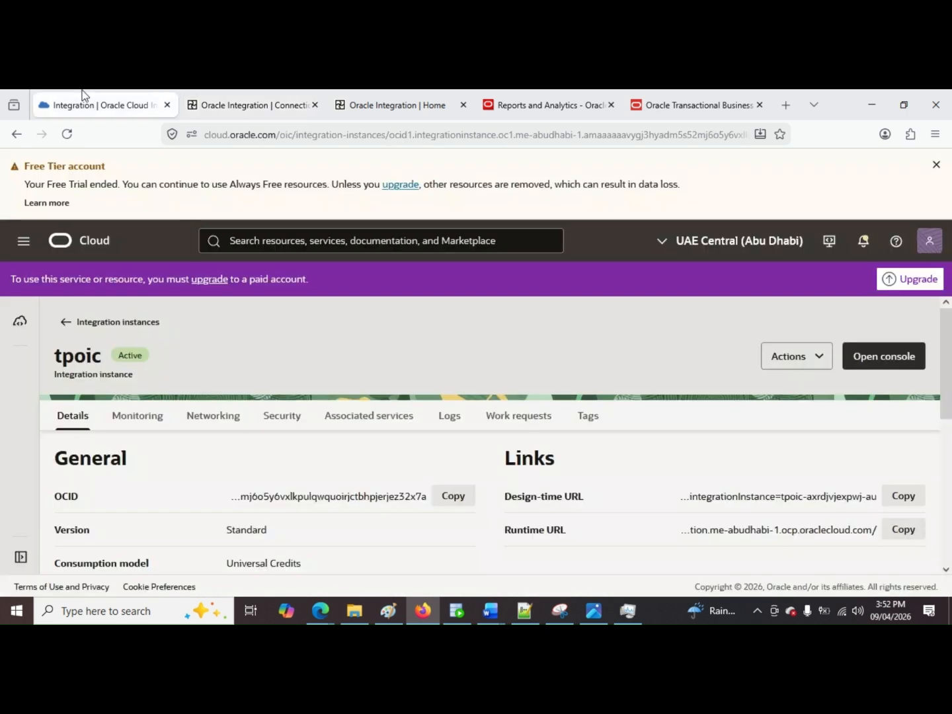
pyautogui.click(23, 242)
pyautogui.scroll(1, 74, 415)
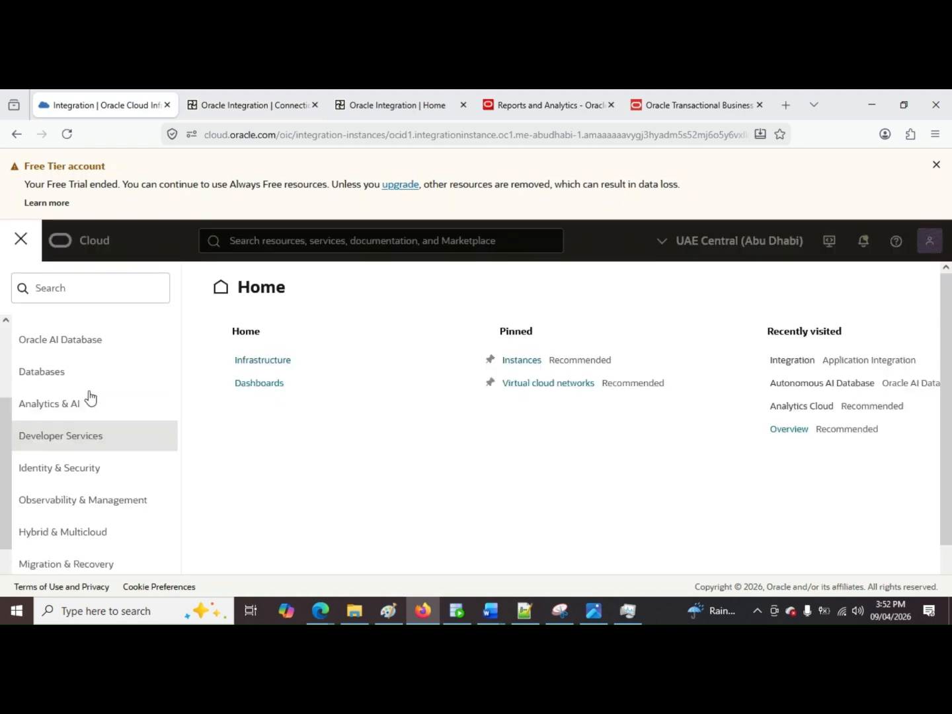
pyautogui.scroll(1, 91, 398)
pyautogui.click(291, 364)
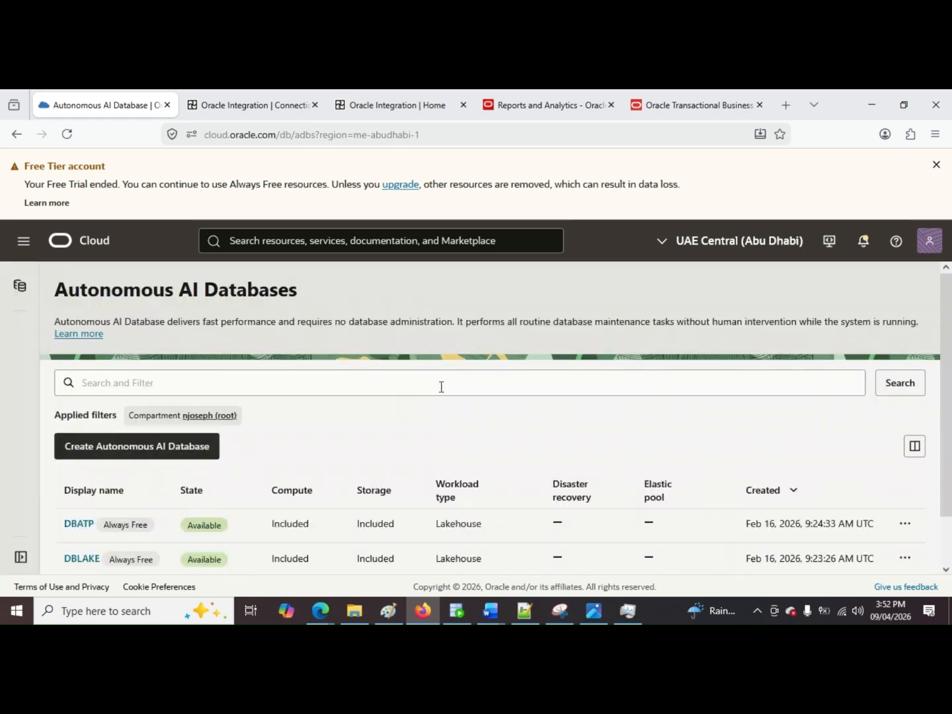
pyautogui.scroll(-2, 483, 410)
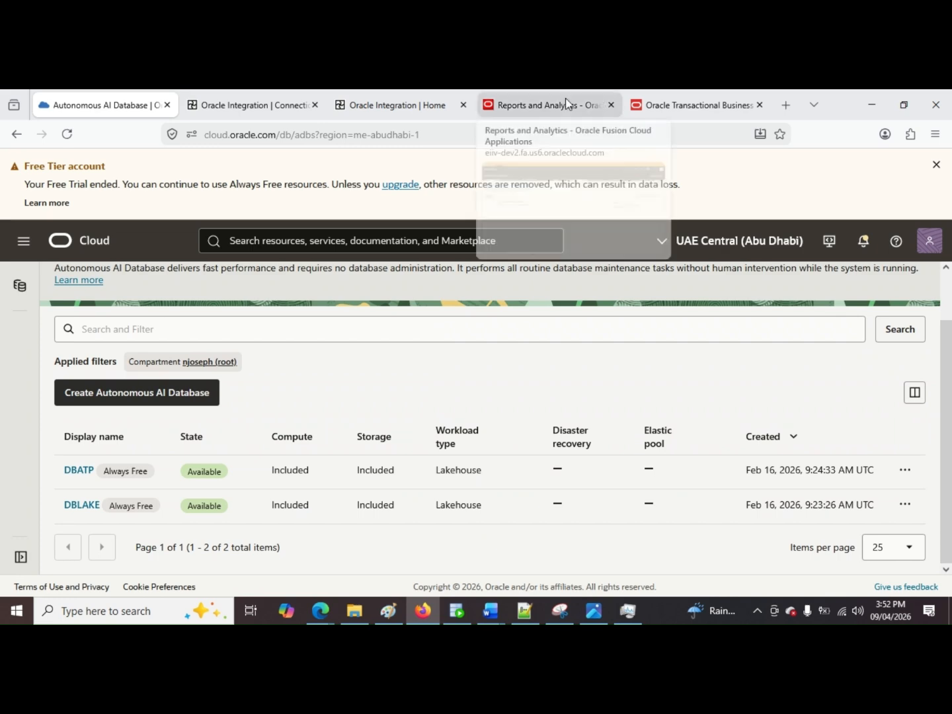
# Step: Return to the ATPDBCON connection, set its service name to dbatp_high, and test the connection
pyautogui.click(377, 106)
pyautogui.click(252, 105)
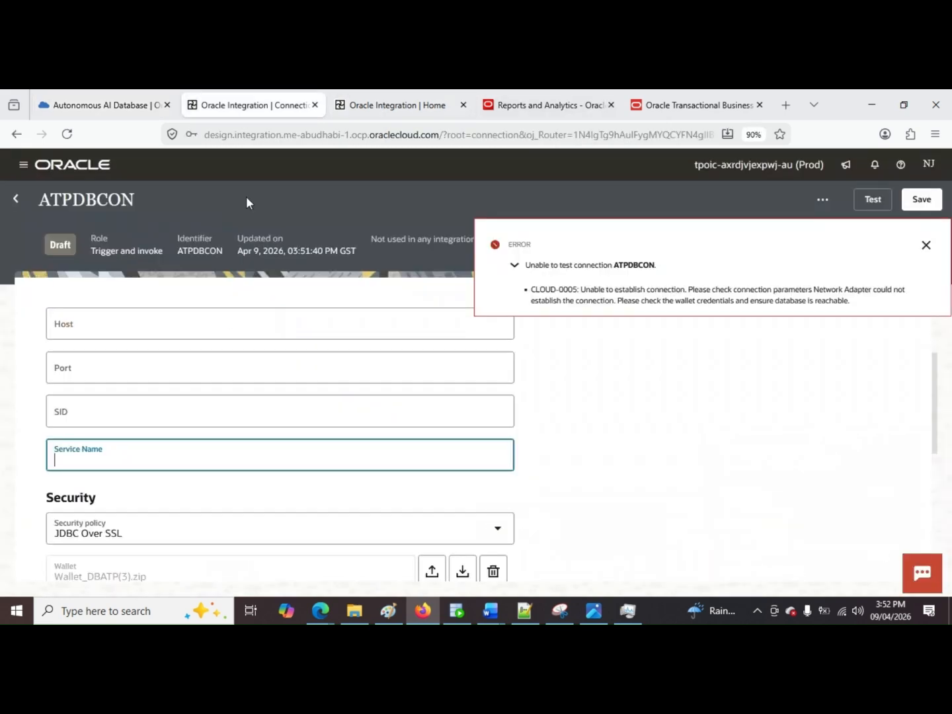
pyautogui.write('dbay')
pyautogui.press('BackSpace')
pyautogui.write('tp_high')
pyautogui.click(873, 197)
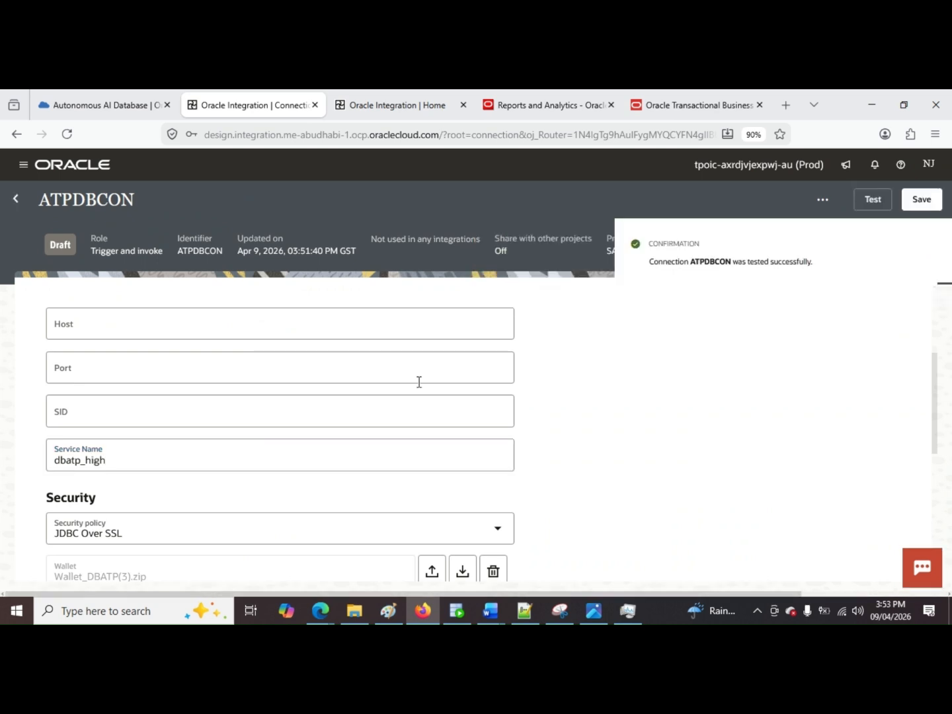
# Step: Save the ATPDBCON connection and go back to the SAMPLEBIP3 project
pyautogui.scroll(-2, 420, 381)
pyautogui.scroll(-2, 118, 462)
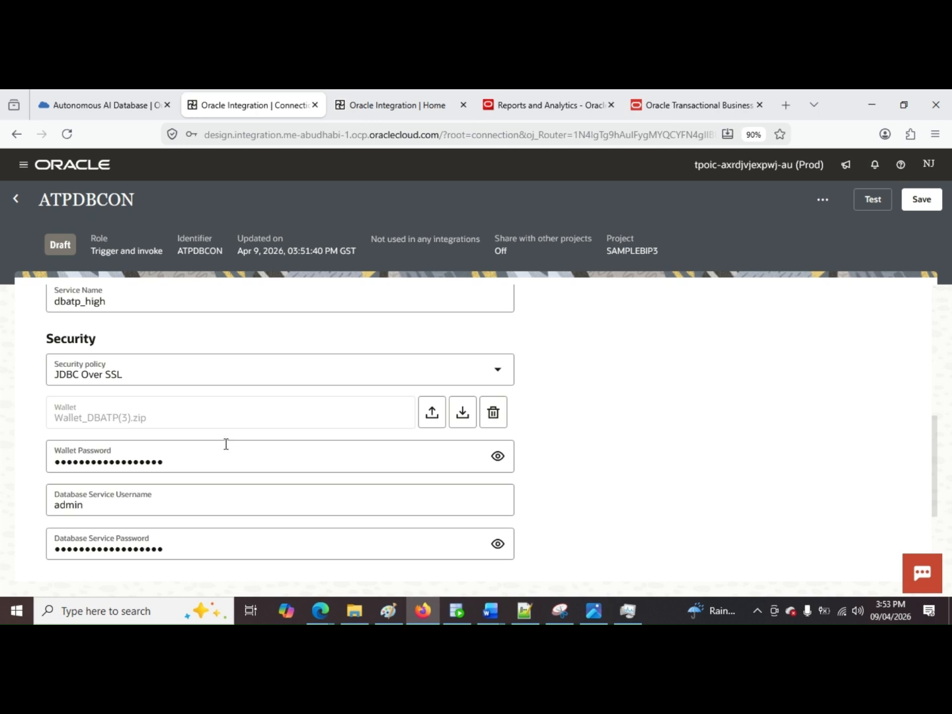
pyautogui.scroll(1, 255, 444)
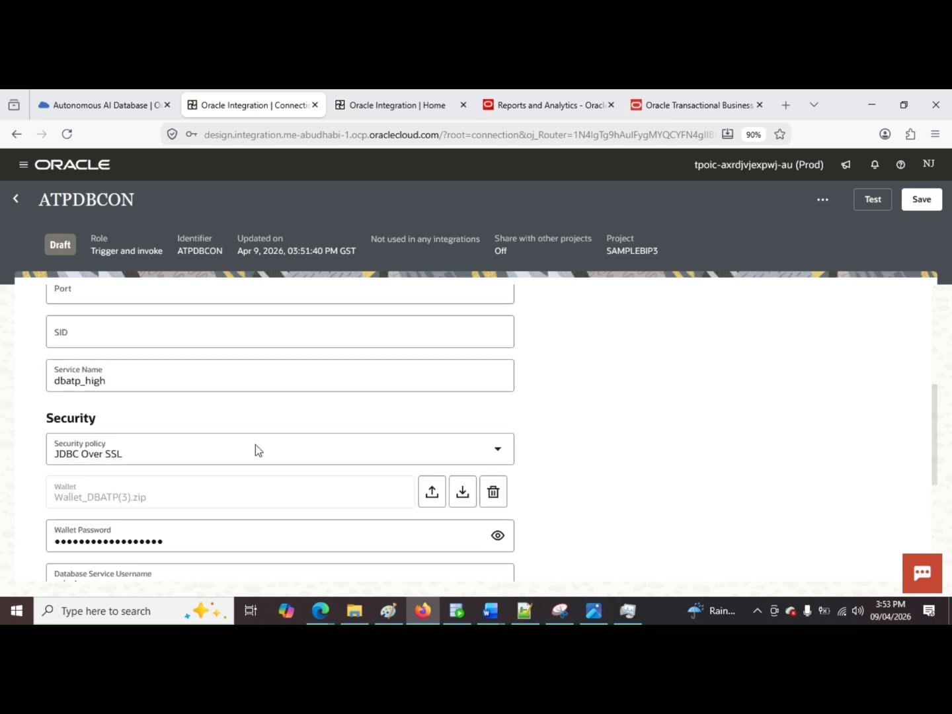
pyautogui.scroll(1, 218, 446)
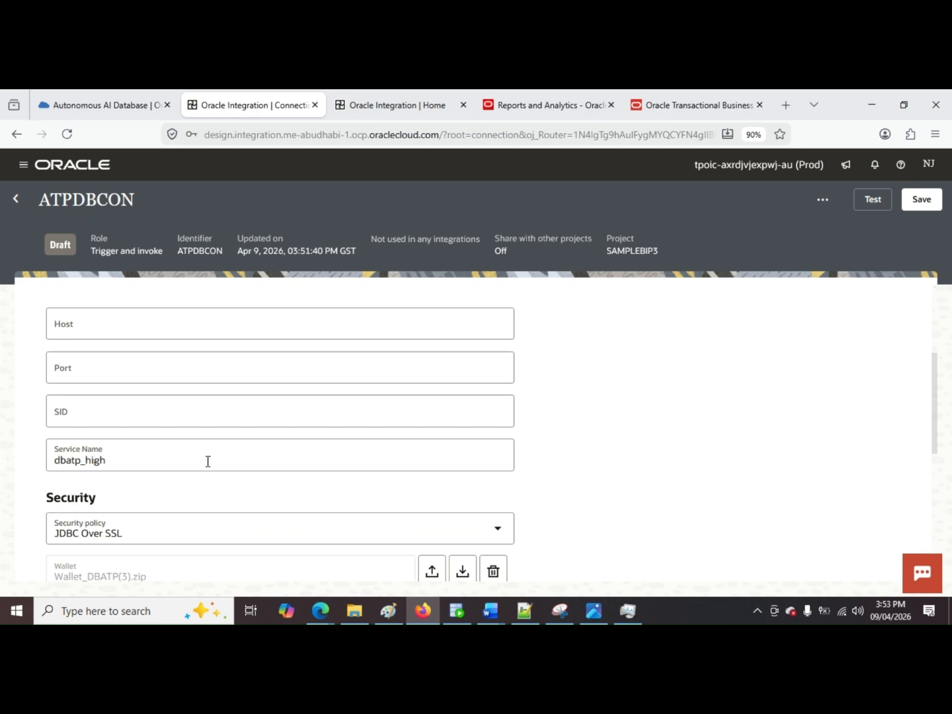
pyautogui.click(940, 205)
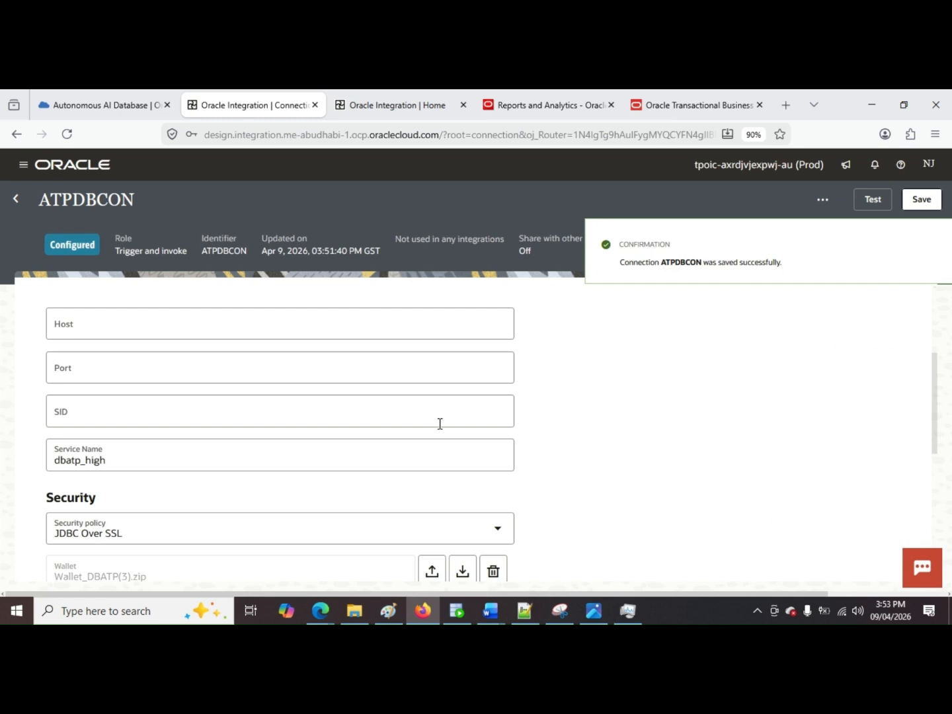
pyautogui.click(18, 205)
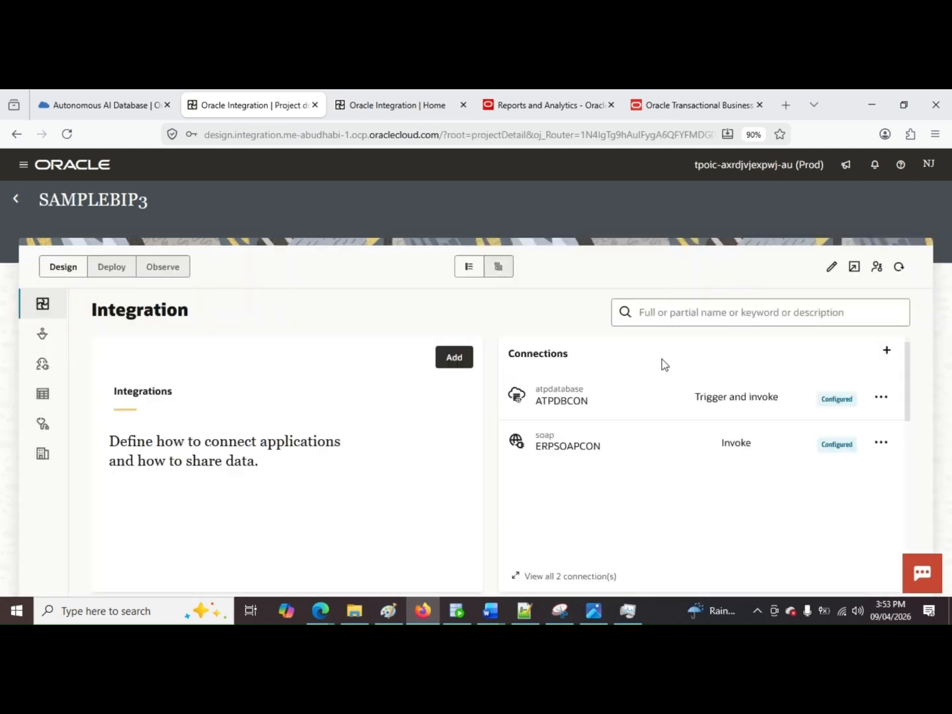
# Step: Create a schedule-based integration named BIPINTGRATION in the SAMPLEBIP3 project
pyautogui.click(454, 358)
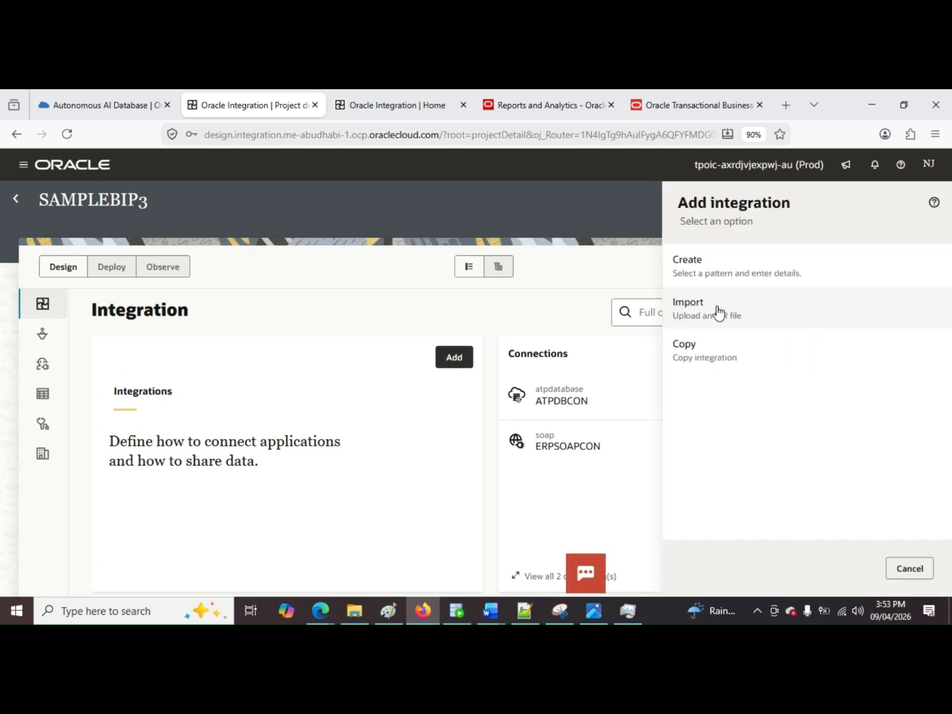
pyautogui.click(758, 278)
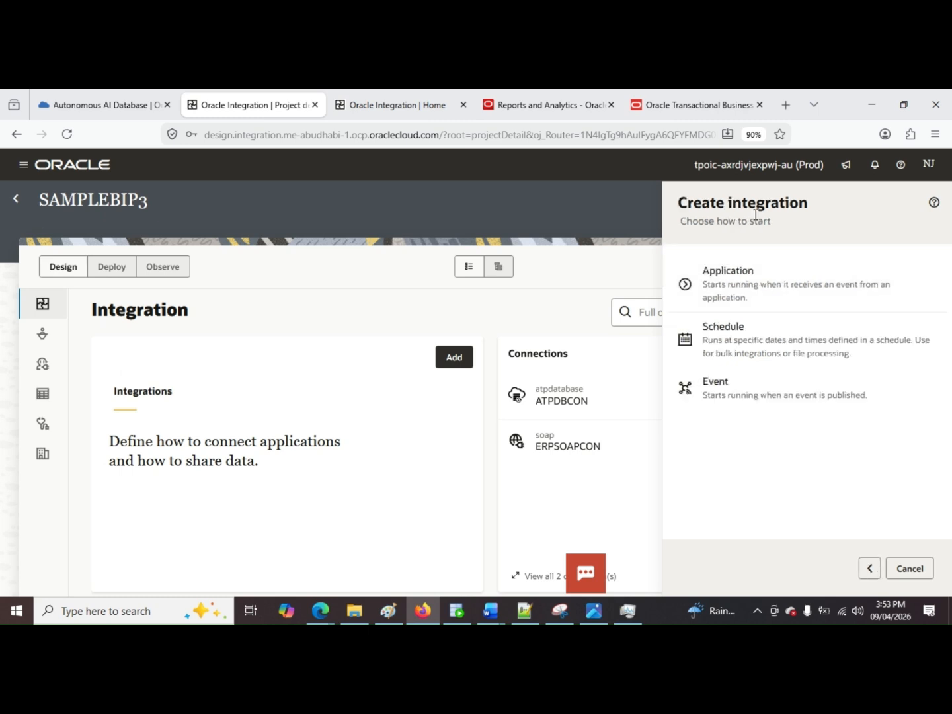
pyautogui.click(799, 363)
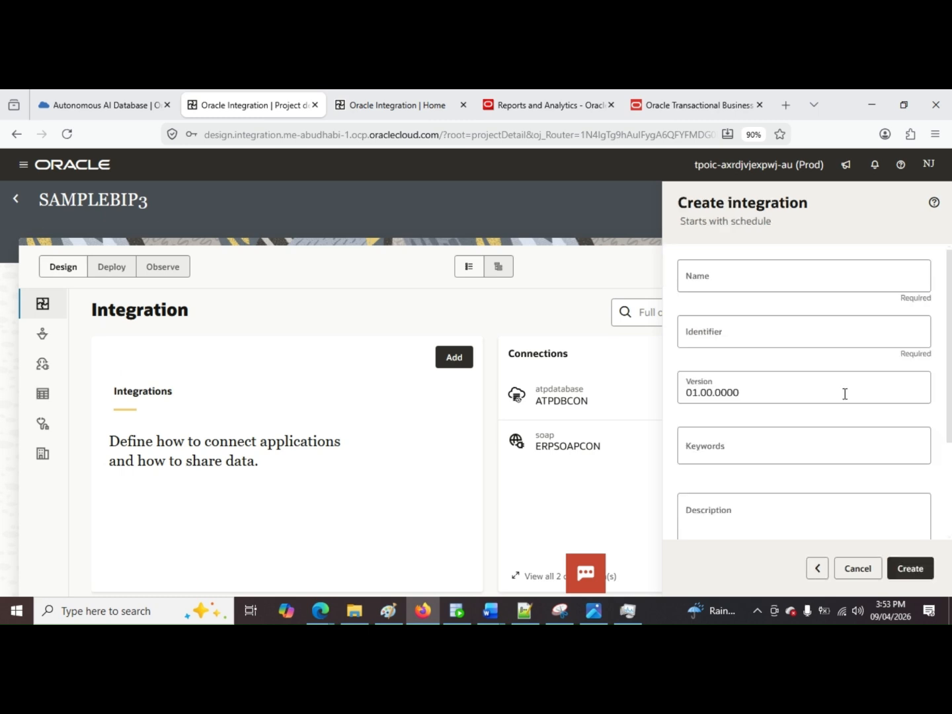
pyautogui.click(768, 278)
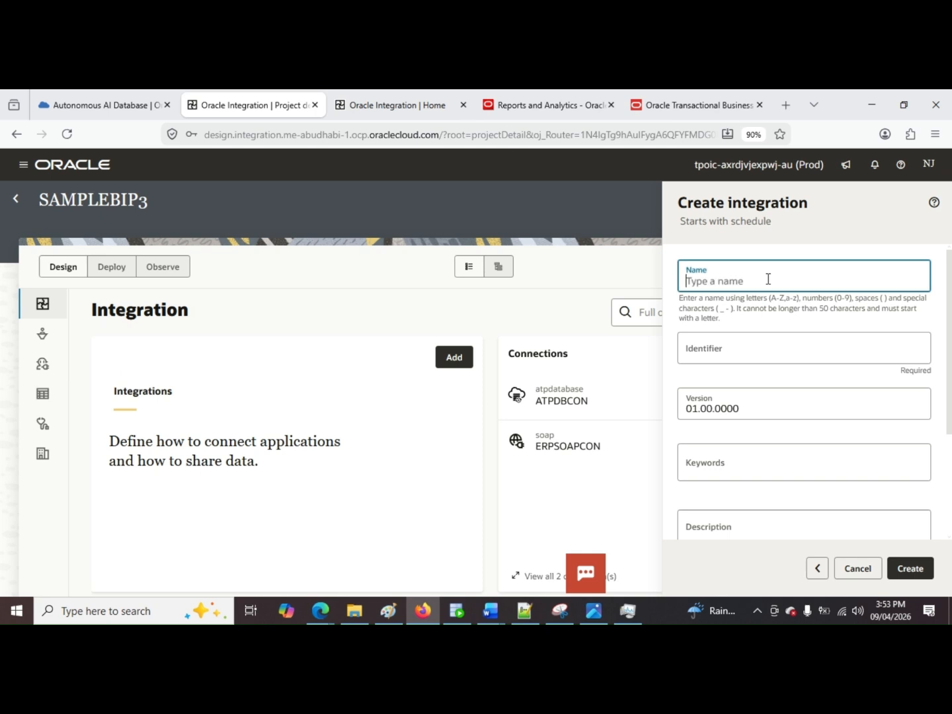
pyautogui.write('BI')
pyautogui.press('BackSpace')
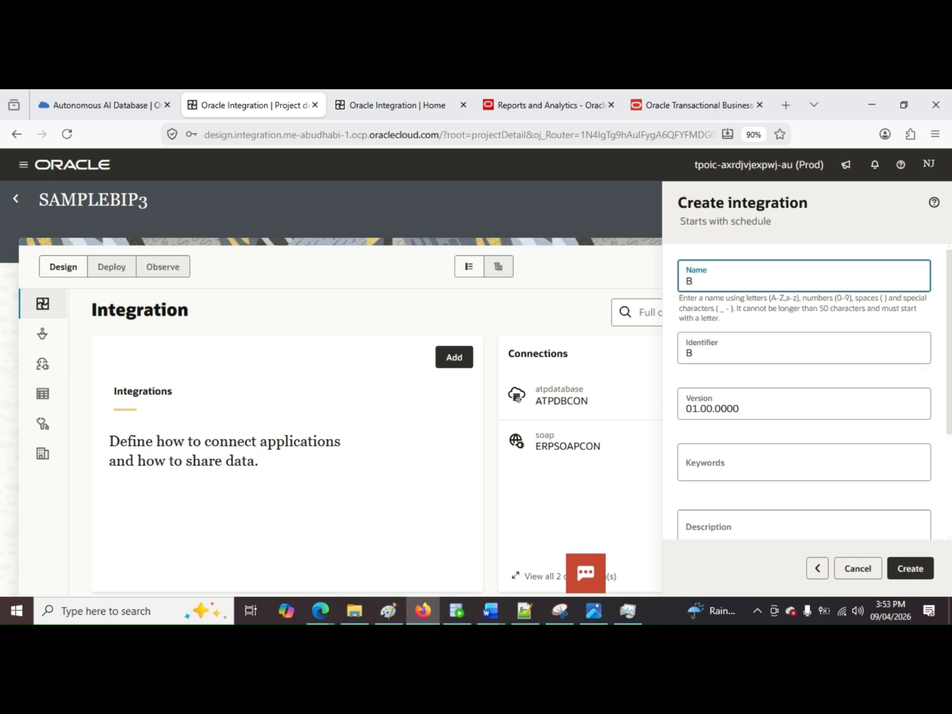
pyautogui.write('IPINTGRATION')
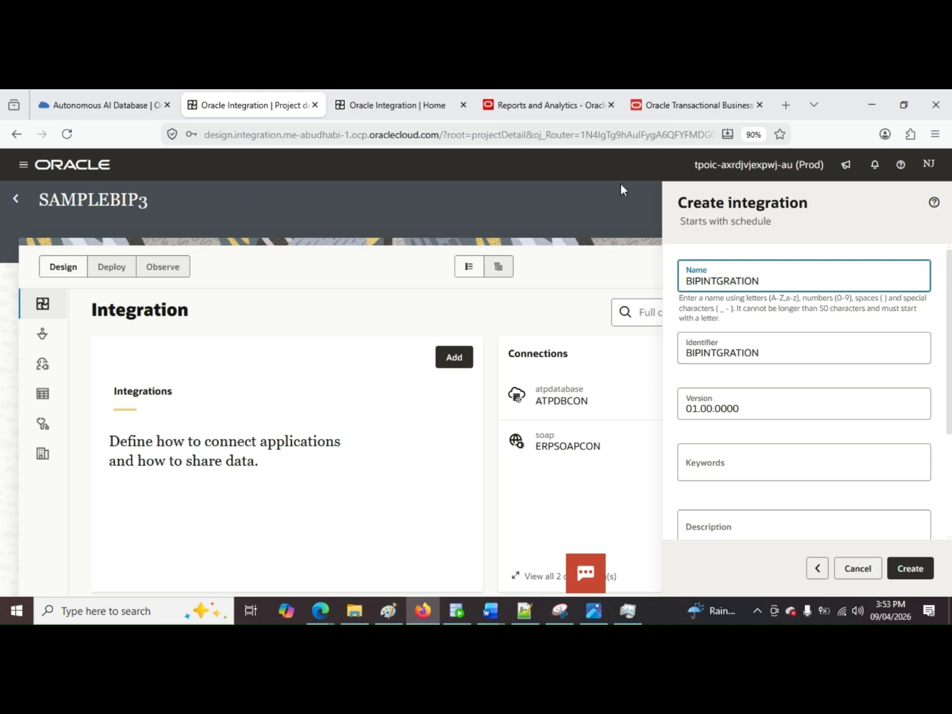
pyautogui.scroll(-2, 831, 410)
pyautogui.click(910, 570)
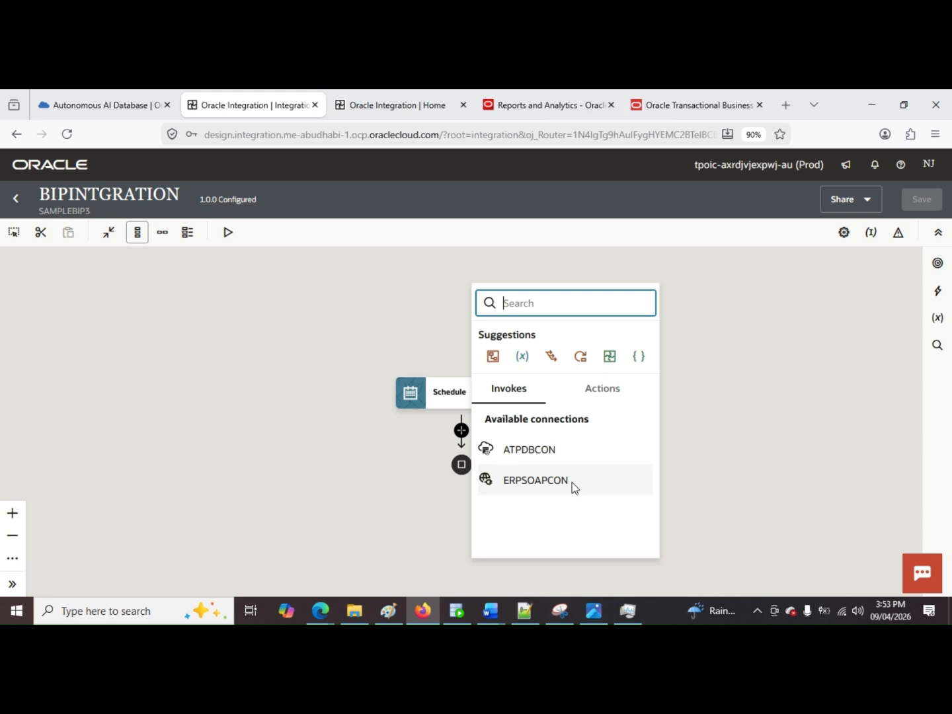
# Step: Switch the integration canvas to the horizontal layout and add an ERPSOAPCON invoke after the Schedule trigger
pyautogui.click(162, 233)
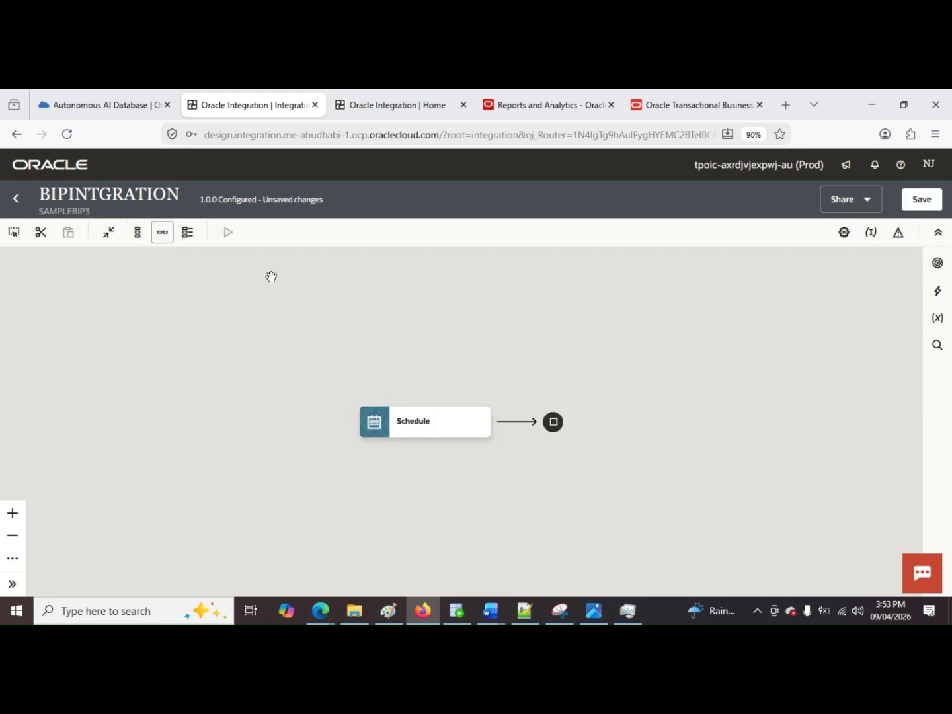
pyautogui.click(518, 425)
pyautogui.click(514, 423)
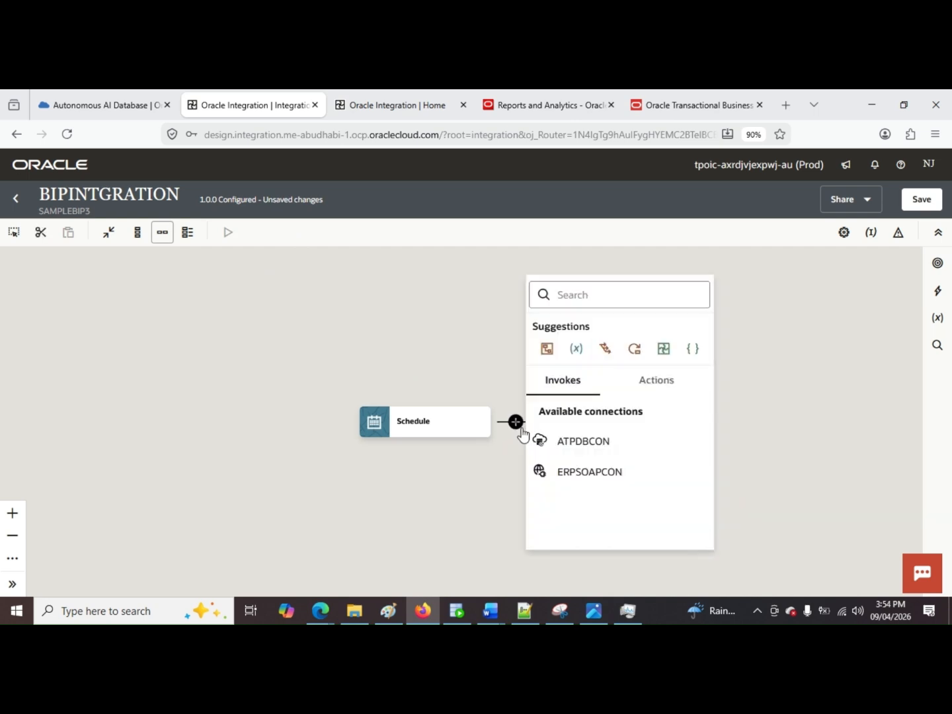
pyautogui.click(636, 444)
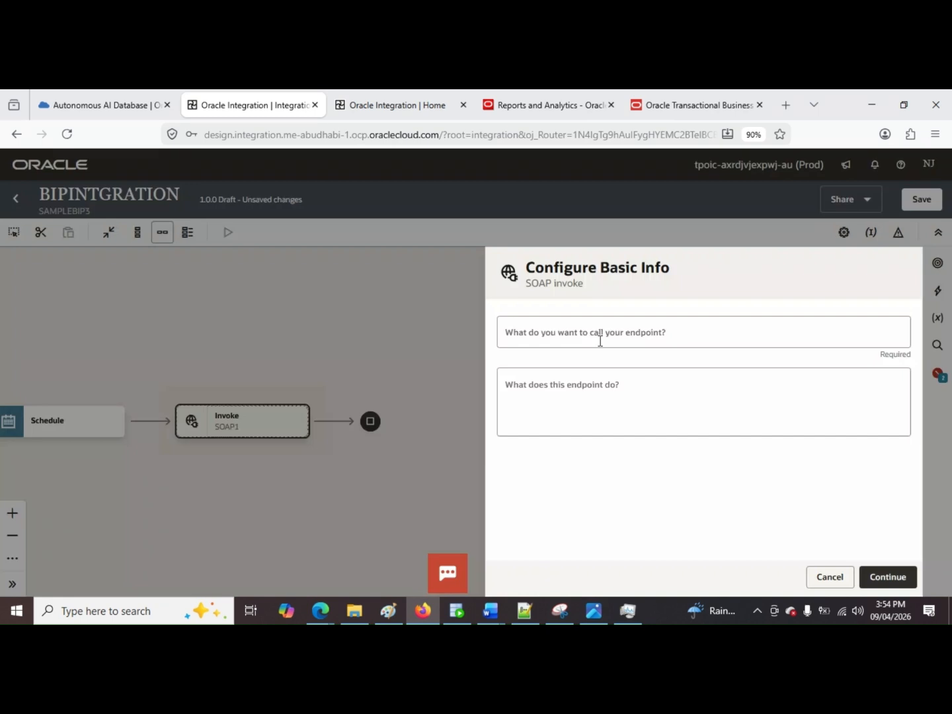
# Step: Configure the SOAP invoke with the endpoint name CALLBIP and the runReport operation, and finish its setup
pyautogui.click(601, 339)
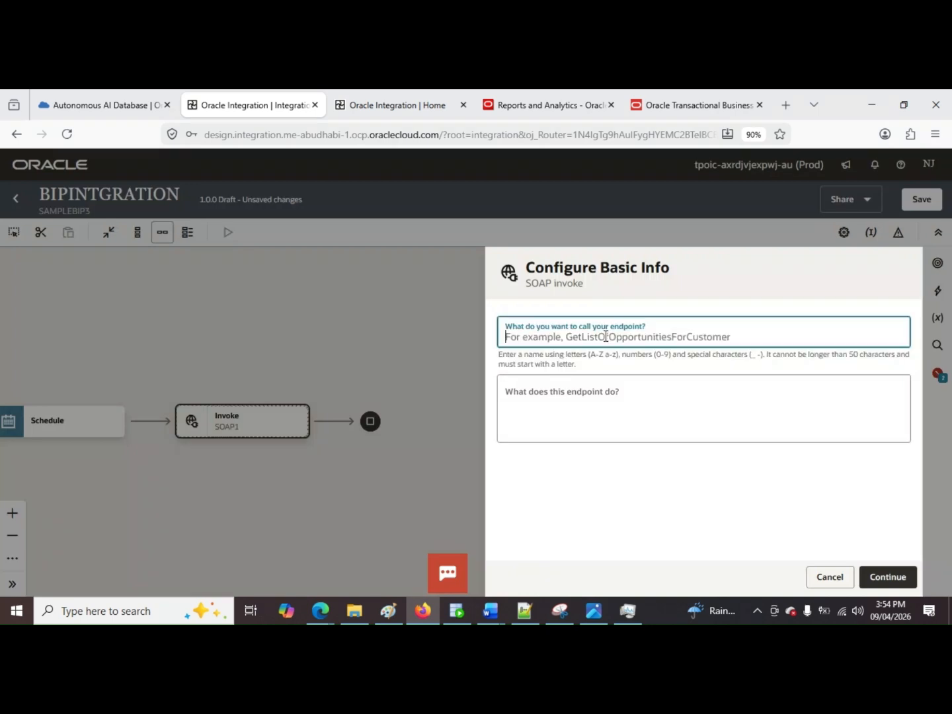
pyautogui.write('CALLB')
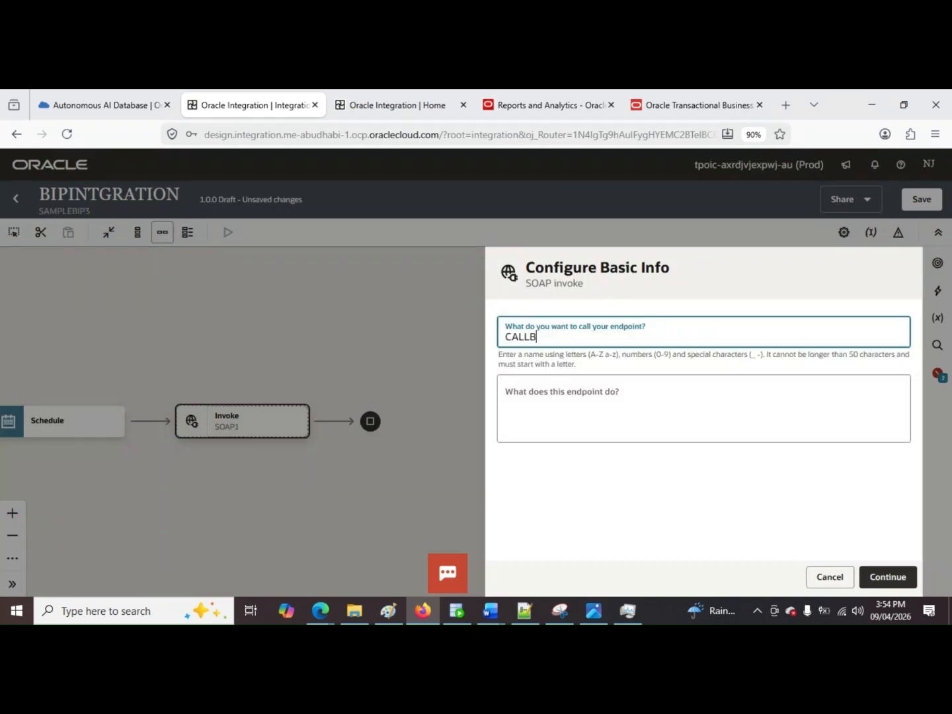
pyautogui.write('IP')
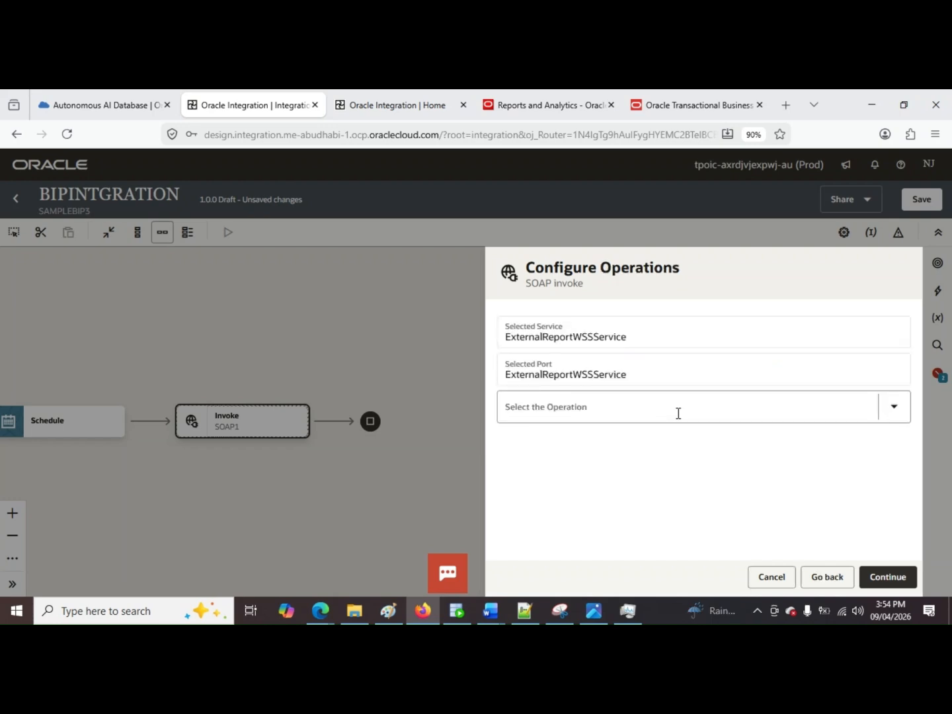
pyautogui.click(678, 413)
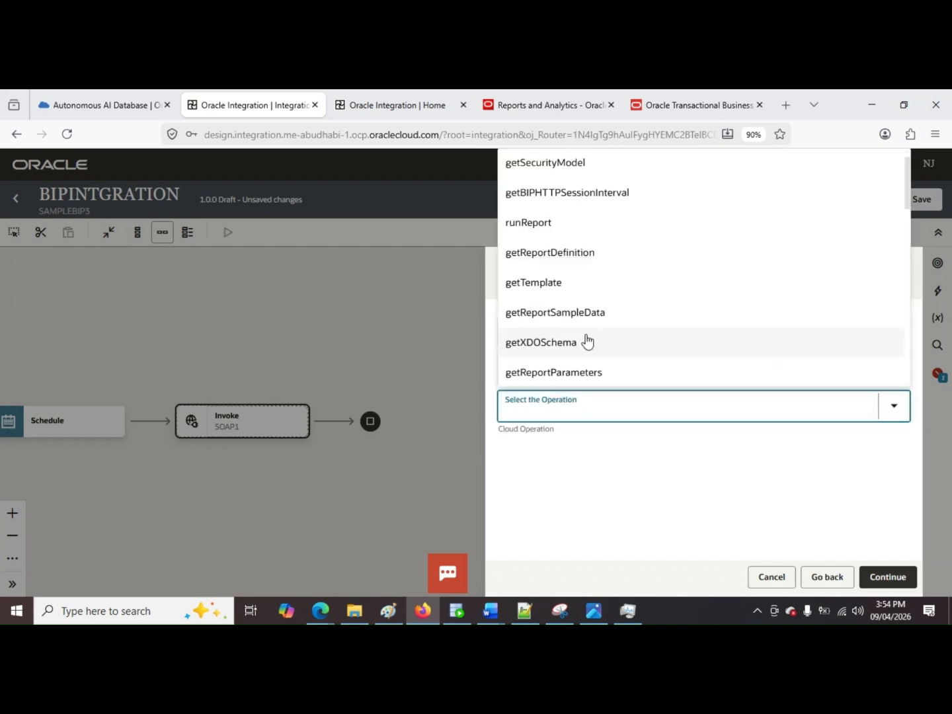
pyautogui.click(584, 228)
pyautogui.scroll(-1, 715, 505)
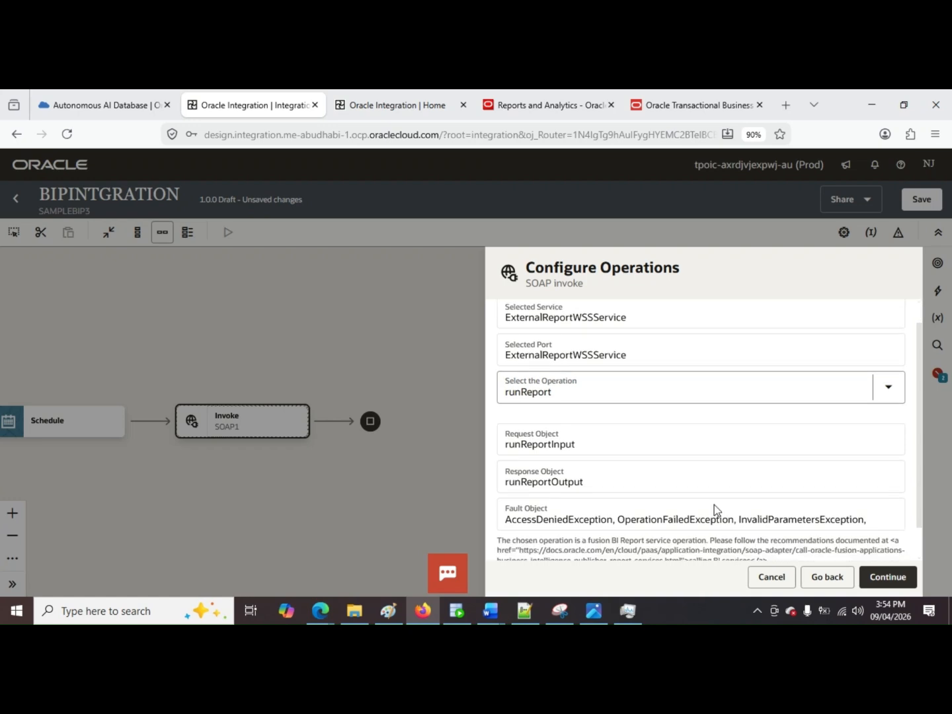
pyautogui.scroll(-1, 714, 504)
pyautogui.click(881, 578)
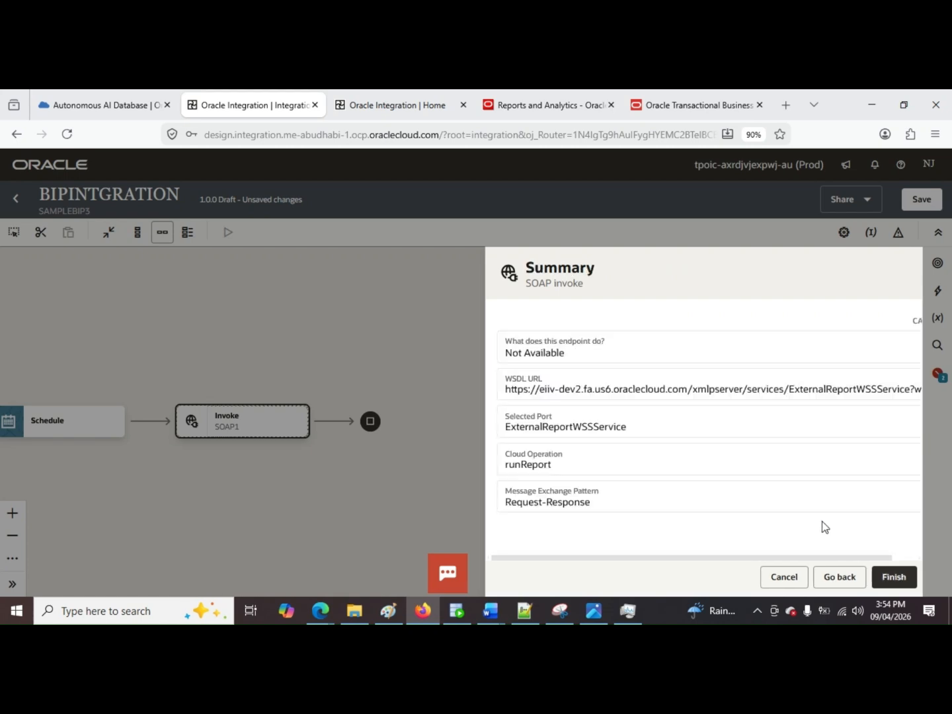
pyautogui.click(894, 578)
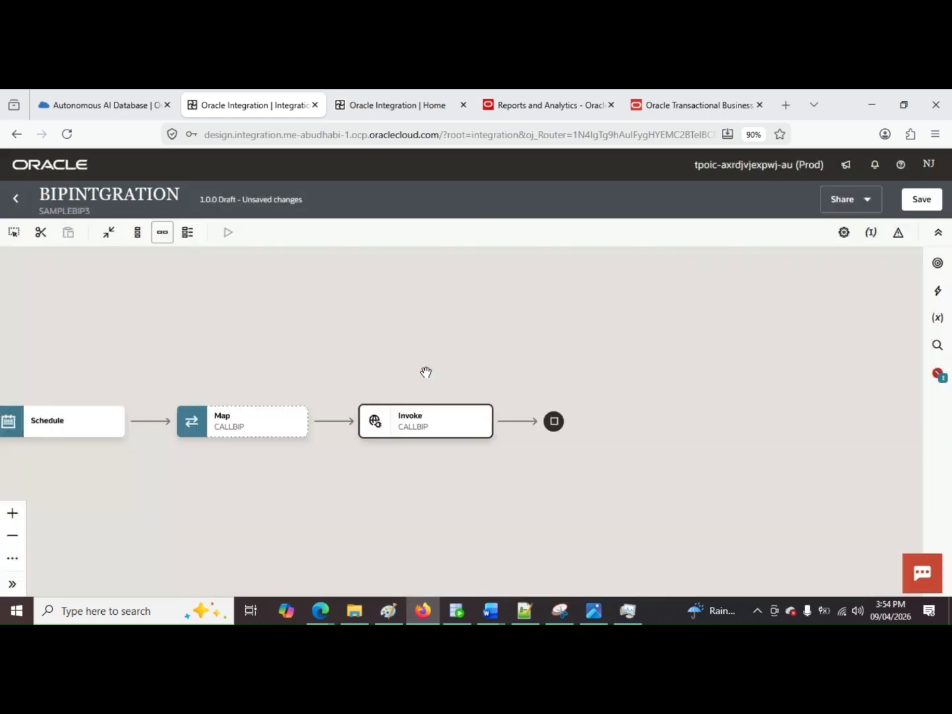
pyautogui.moveTo(426, 372); pyautogui.dragTo(652, 342)
pyautogui.moveTo(392, 438)
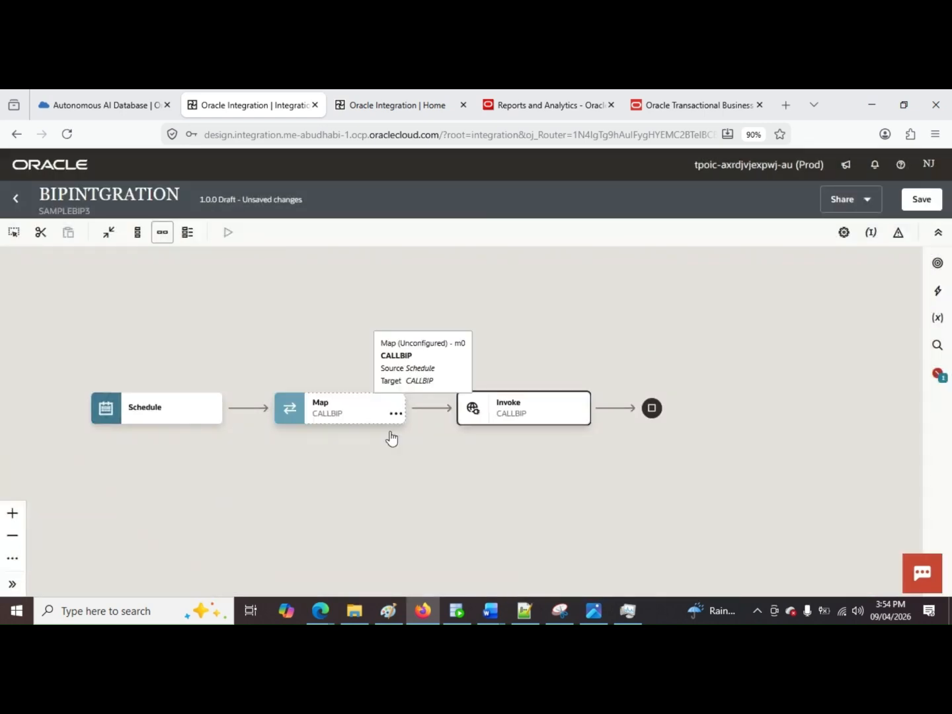
pyautogui.click(396, 414)
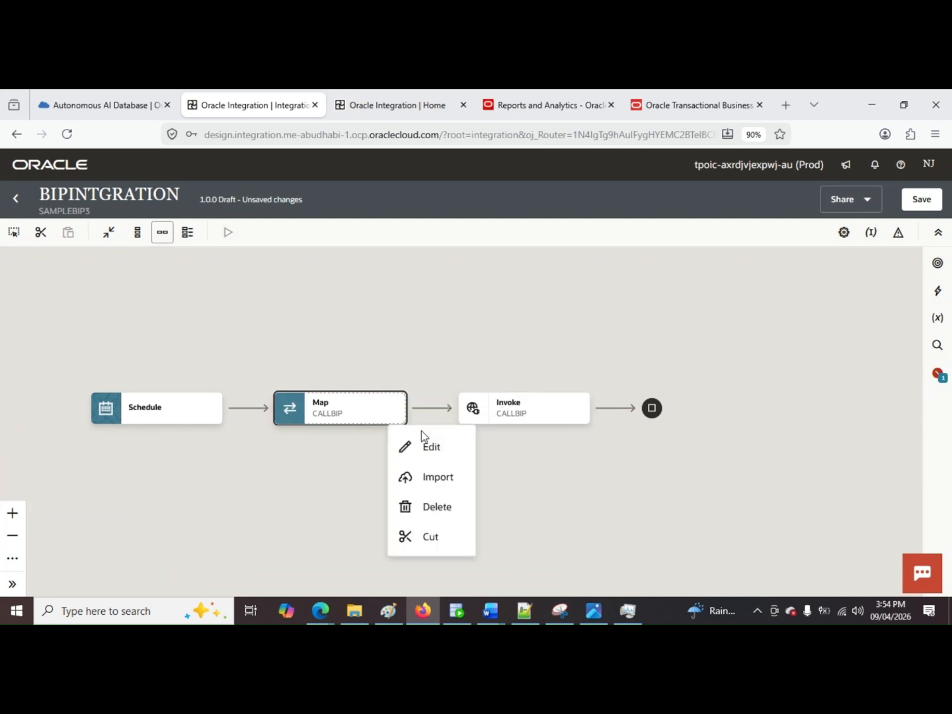
pyautogui.click(423, 436)
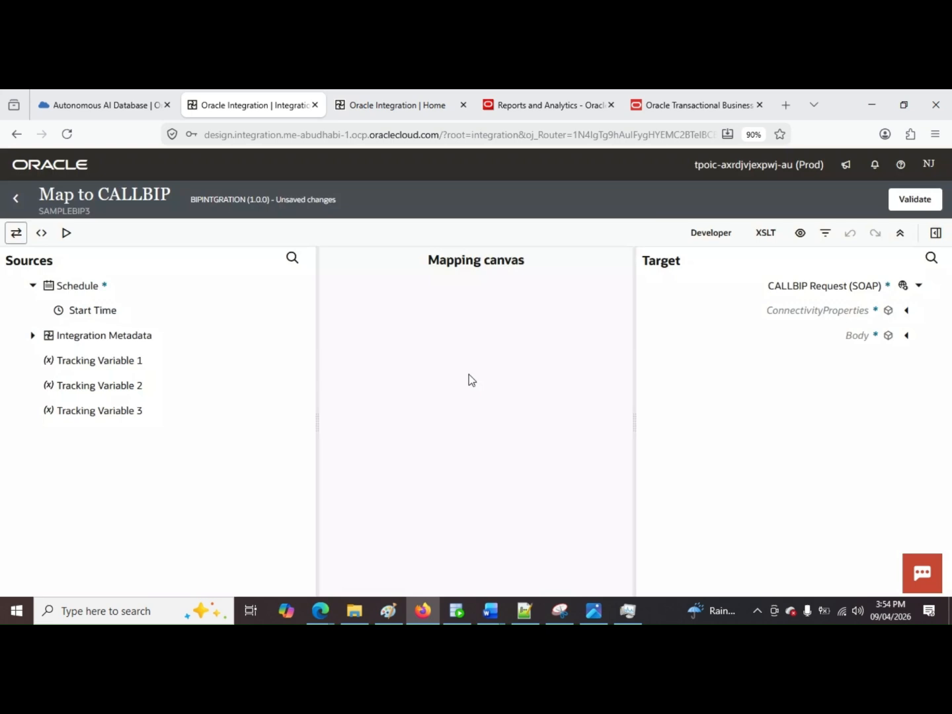
pyautogui.click(15, 198)
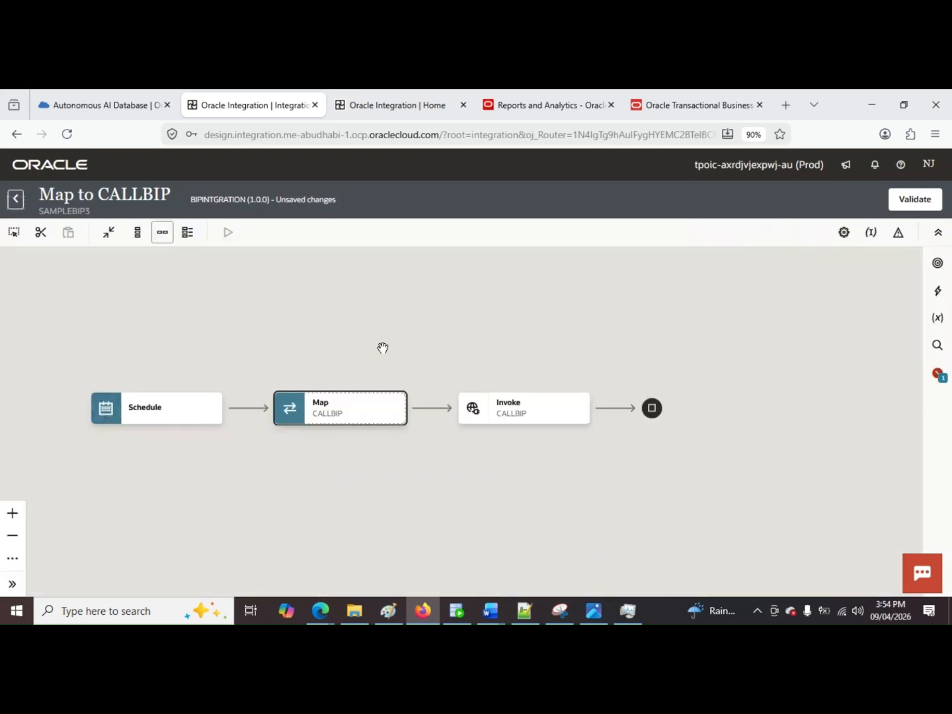
# Step: Edit the Schedule trigger and add a new schedule parameter
pyautogui.click(212, 413)
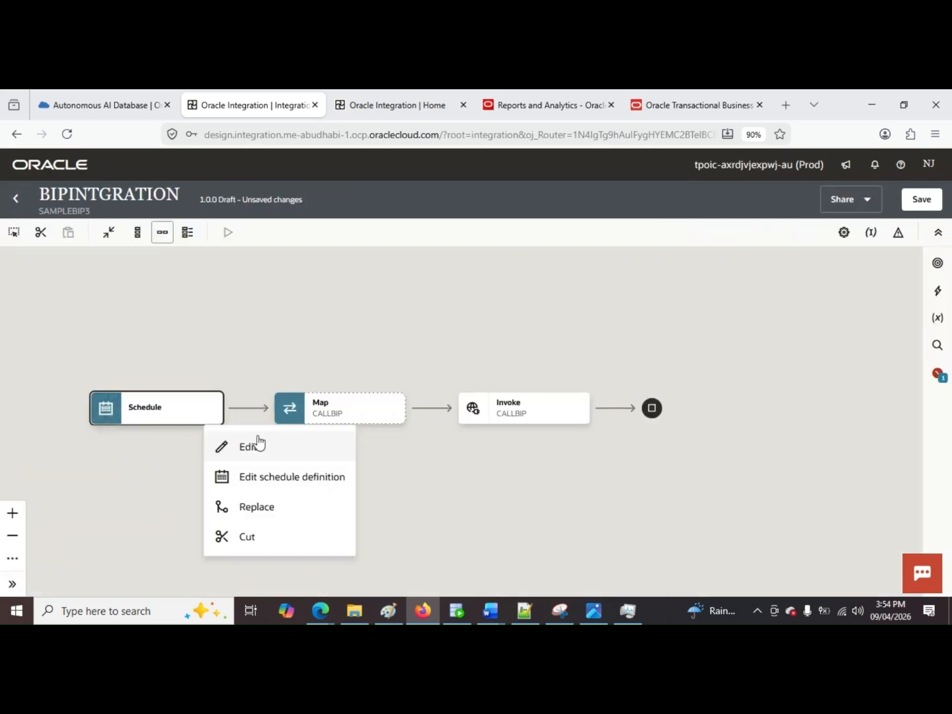
pyautogui.click(250, 447)
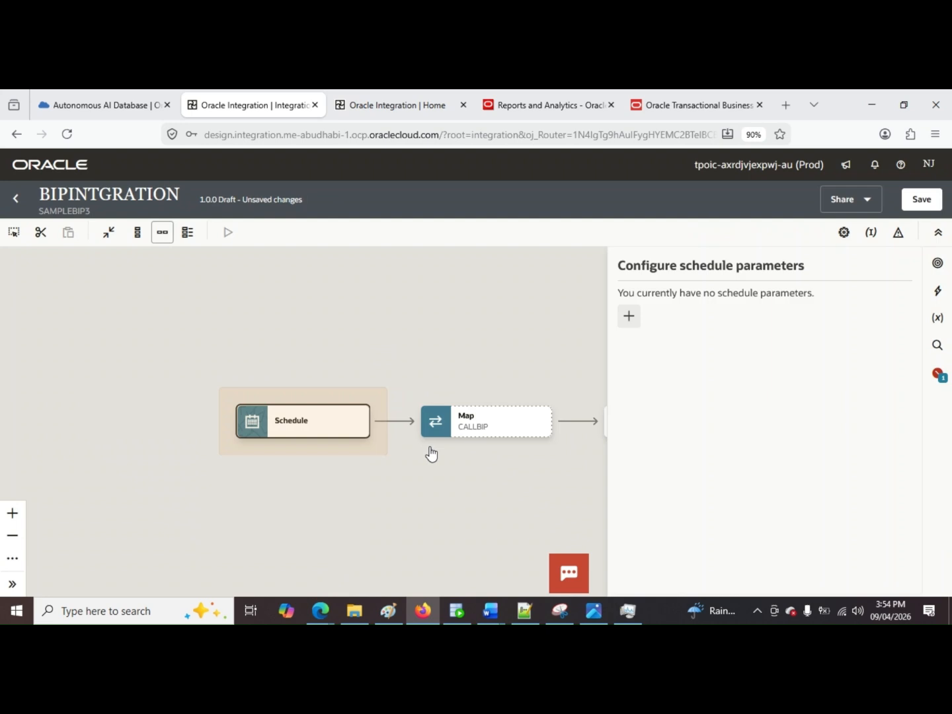
pyautogui.click(628, 318)
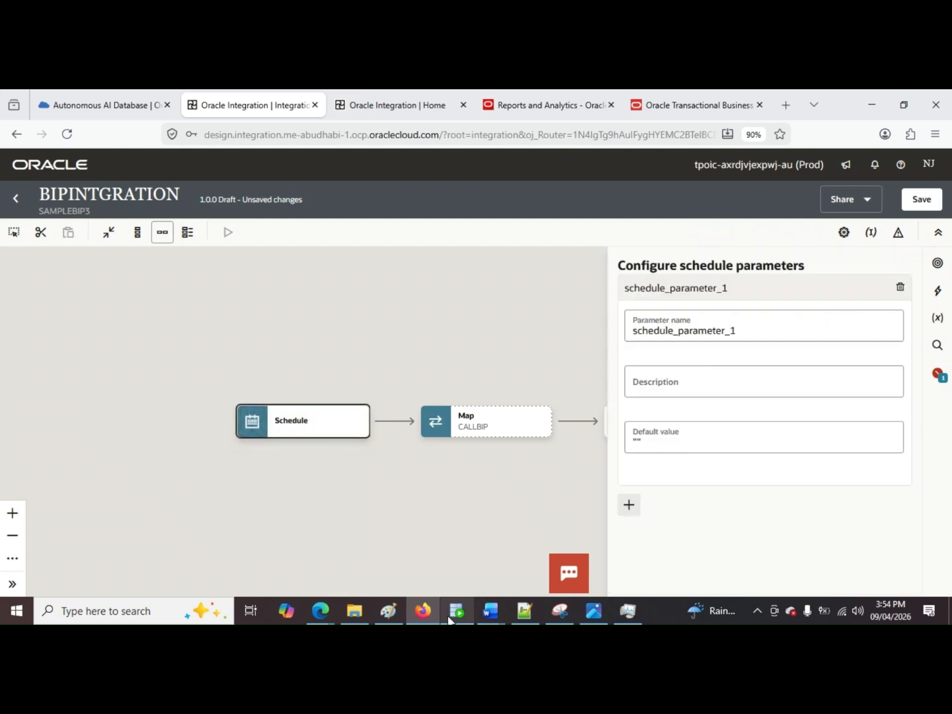
# Step: Switch to Notepad++ and select the parameter name P_LAST_RUN_DATE in the new 3 notes for copying
pyautogui.click(524, 611)
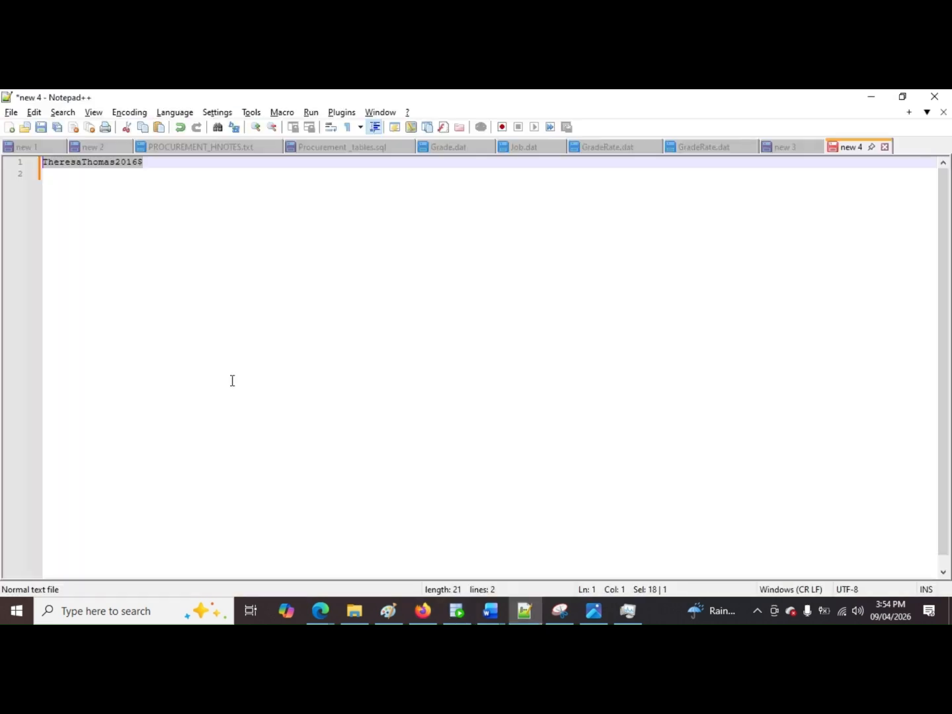
pyautogui.click(780, 148)
pyautogui.click(182, 201)
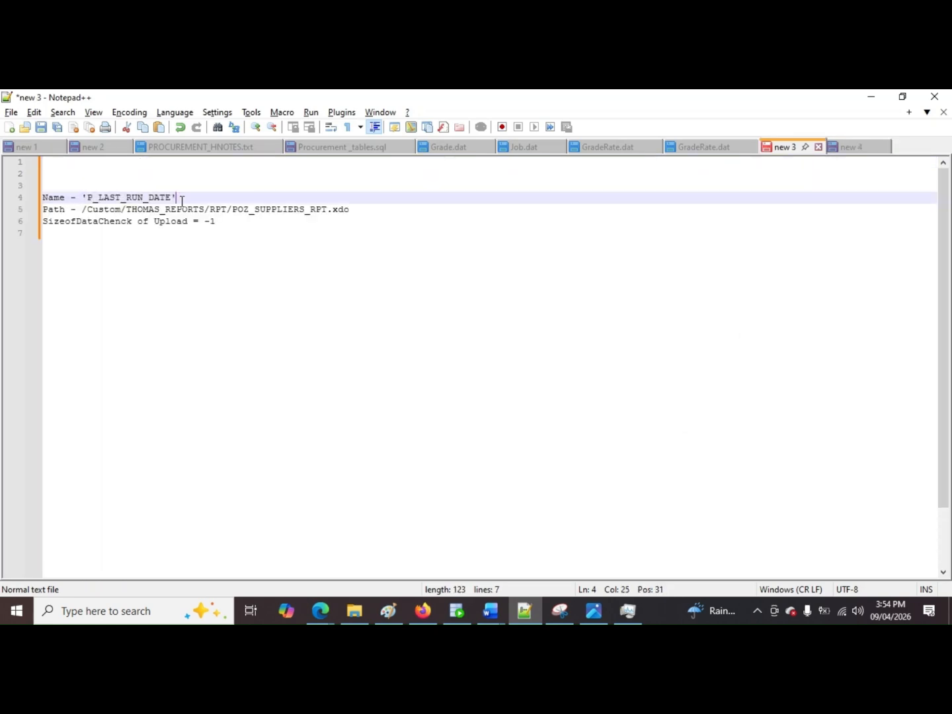
pyautogui.moveTo(172, 197); pyautogui.dragTo(90, 197)
pyautogui.hotkey('ctrl', 'c')
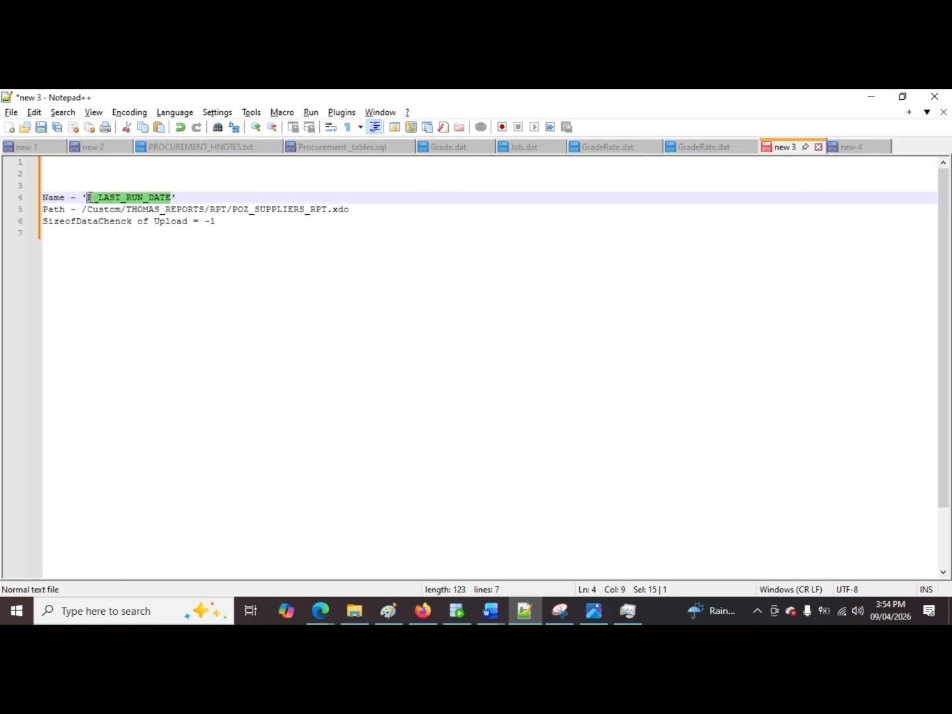
# Step: Return to the integration in the browser, name the schedule parameter P_LAST_RUN_DATE, and save the integration
pyautogui.hotkey('alt', 'Tab')
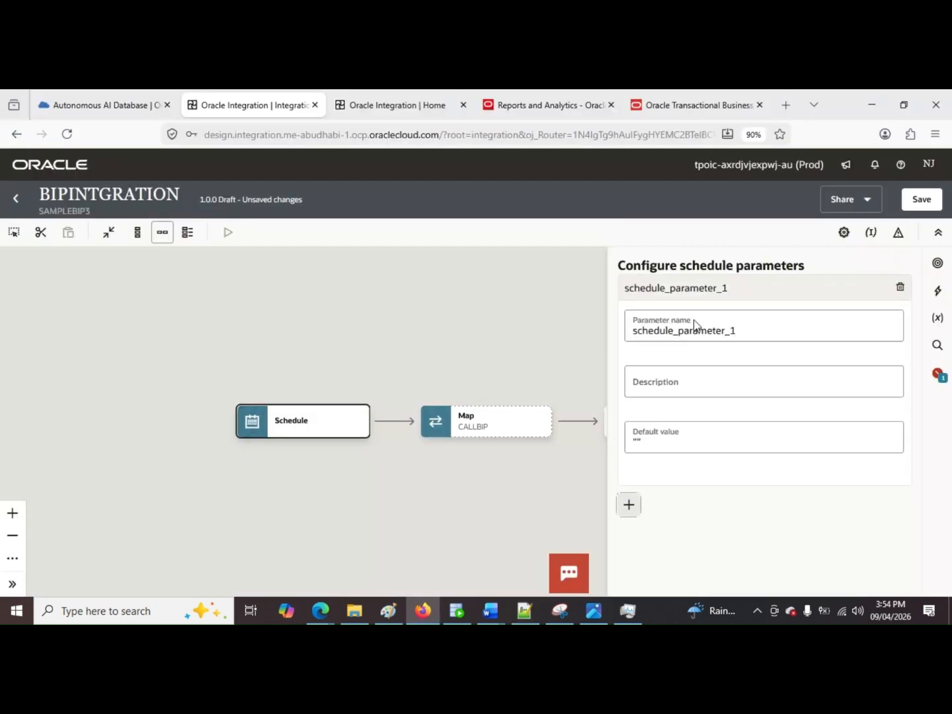
pyautogui.doubleClick(694, 325)
pyautogui.hotkey('ctrl', 'v')
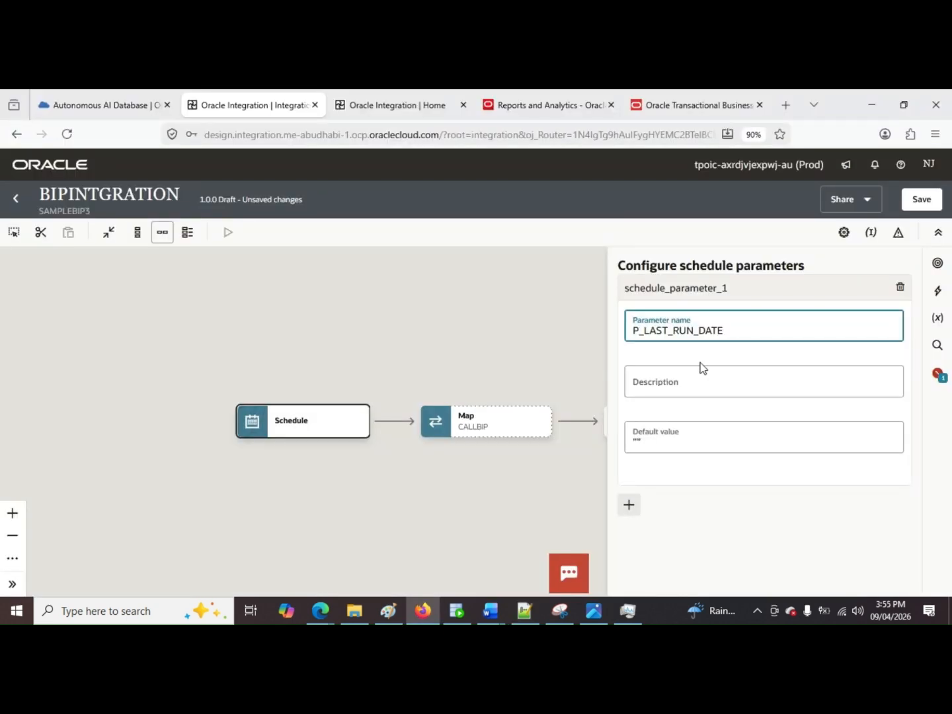
pyautogui.press('Tab')
pyautogui.click(921, 200)
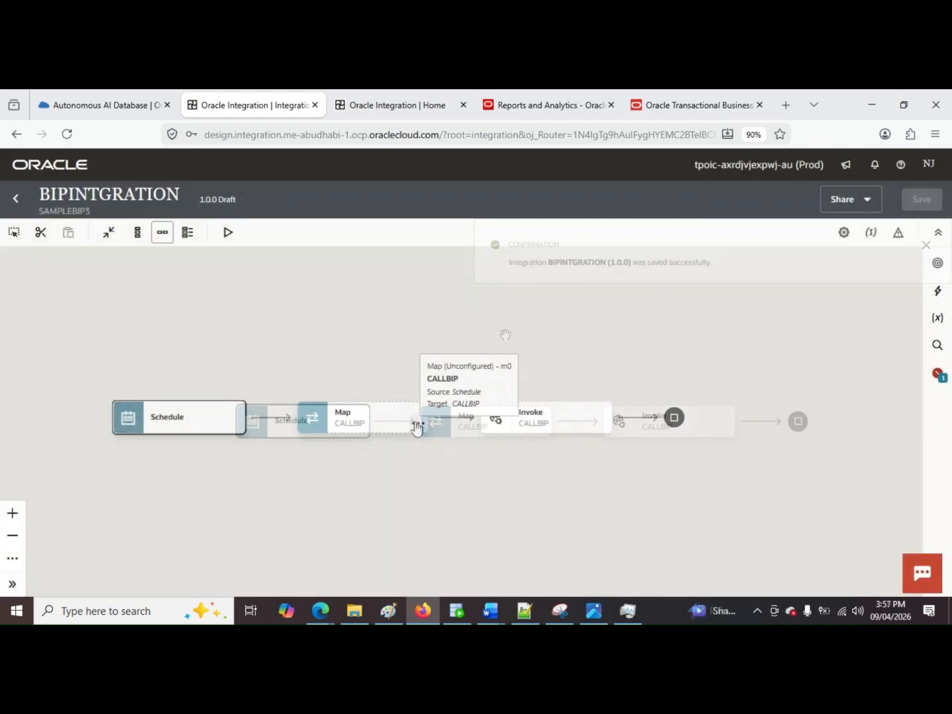
# Step: Edit the CALLBIP map and expand the target's Body, runReport and reportRequest nodes
pyautogui.click(417, 420)
pyautogui.click(436, 456)
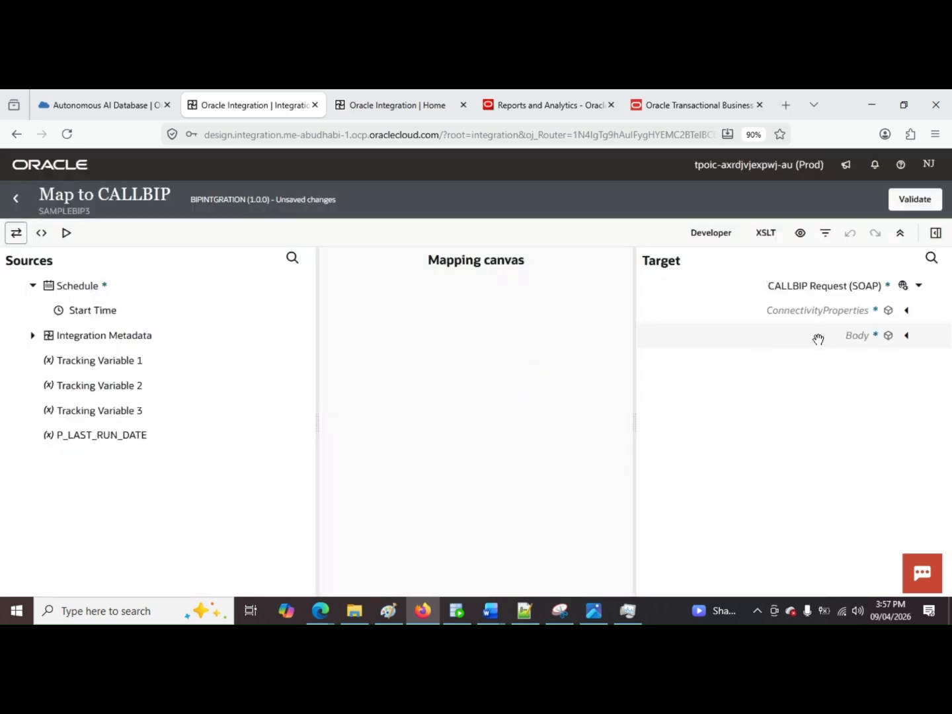
pyautogui.click(907, 335)
pyautogui.click(895, 360)
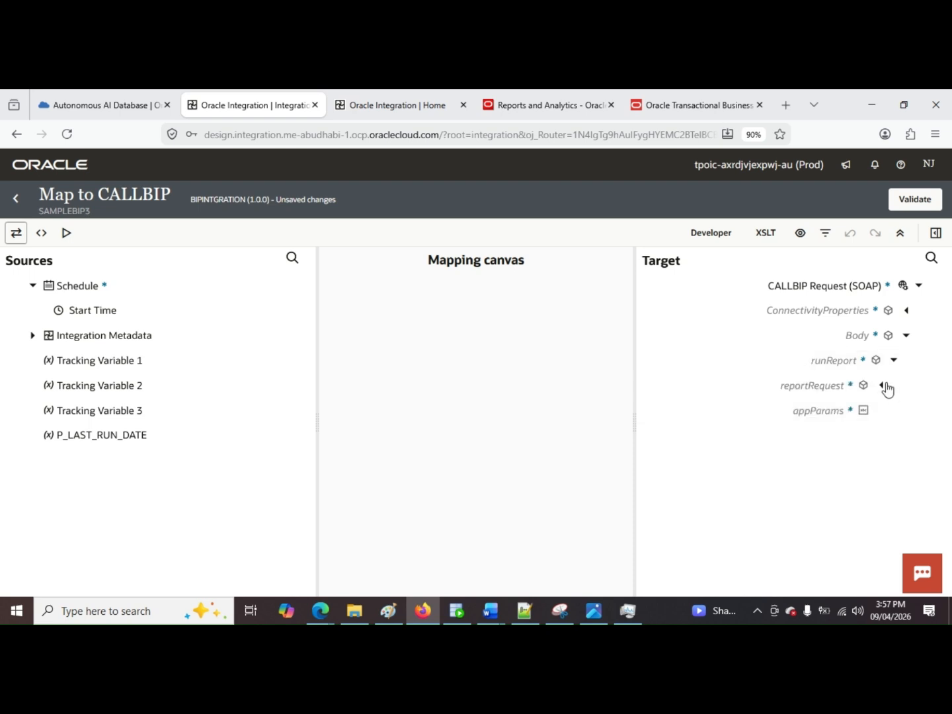
pyautogui.click(883, 386)
# Step: Create a target node for reportAbsolutePath under reportRequest in the CALLBIP map
pyautogui.scroll(-3, 779, 347)
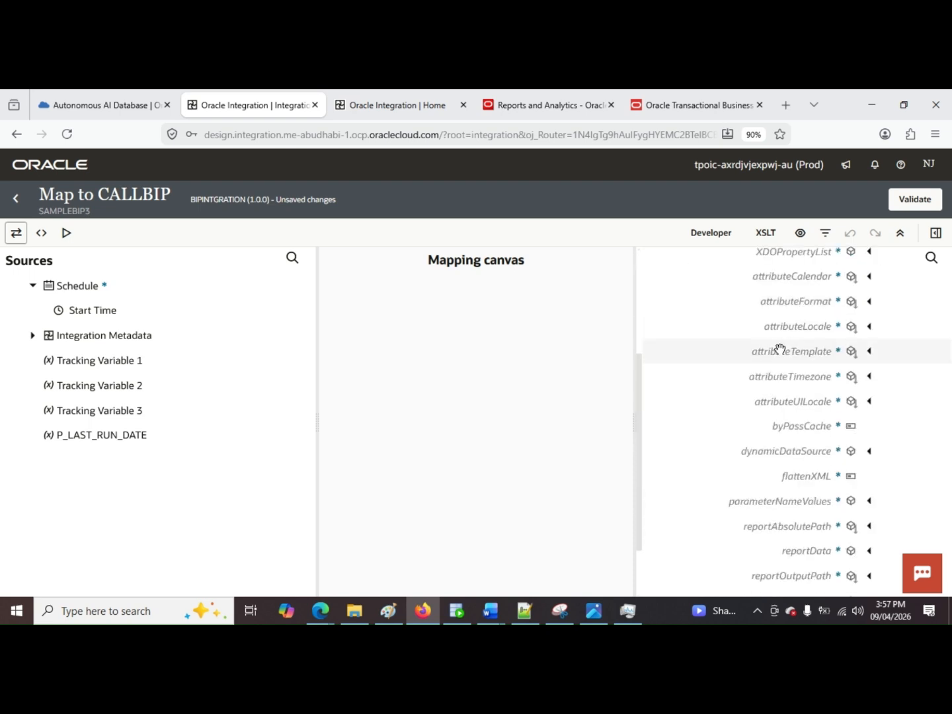
pyautogui.scroll(-1, 780, 349)
pyautogui.click(822, 459)
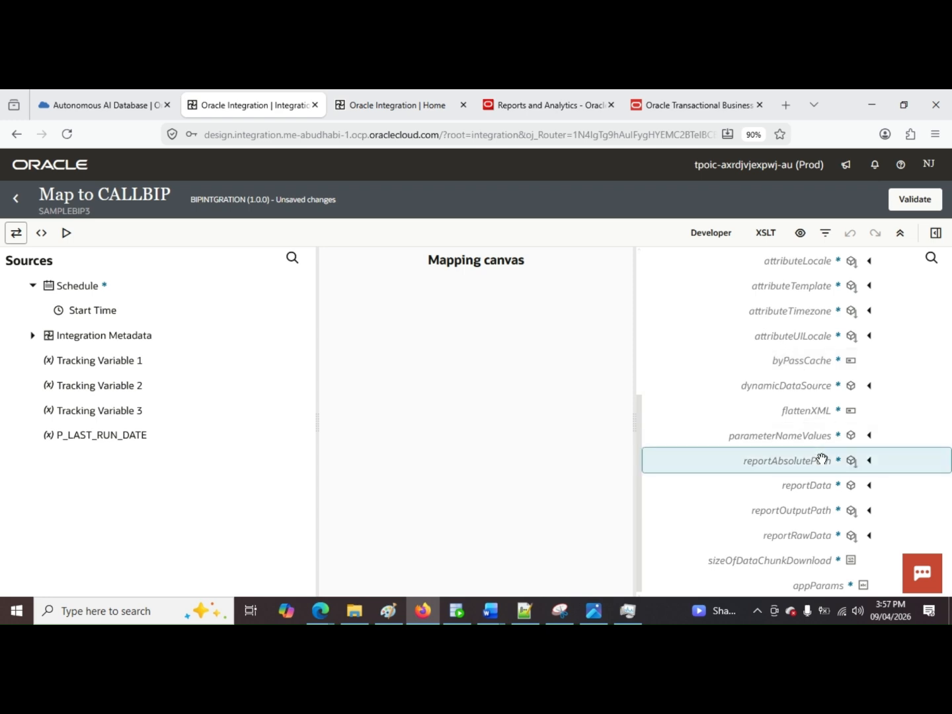
pyautogui.rightClick(820, 459)
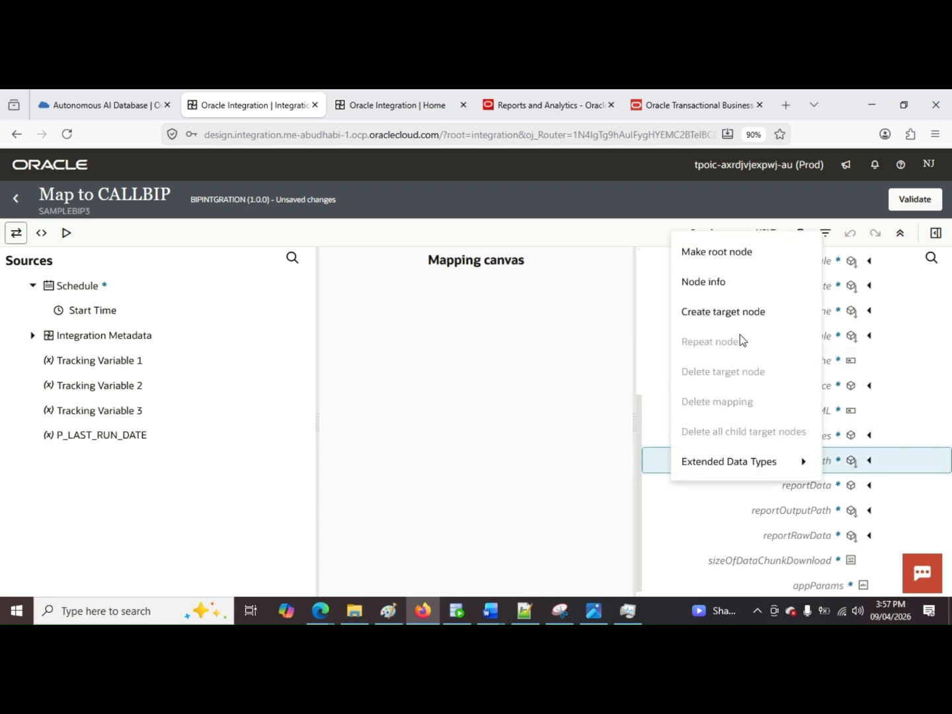
pyautogui.click(748, 312)
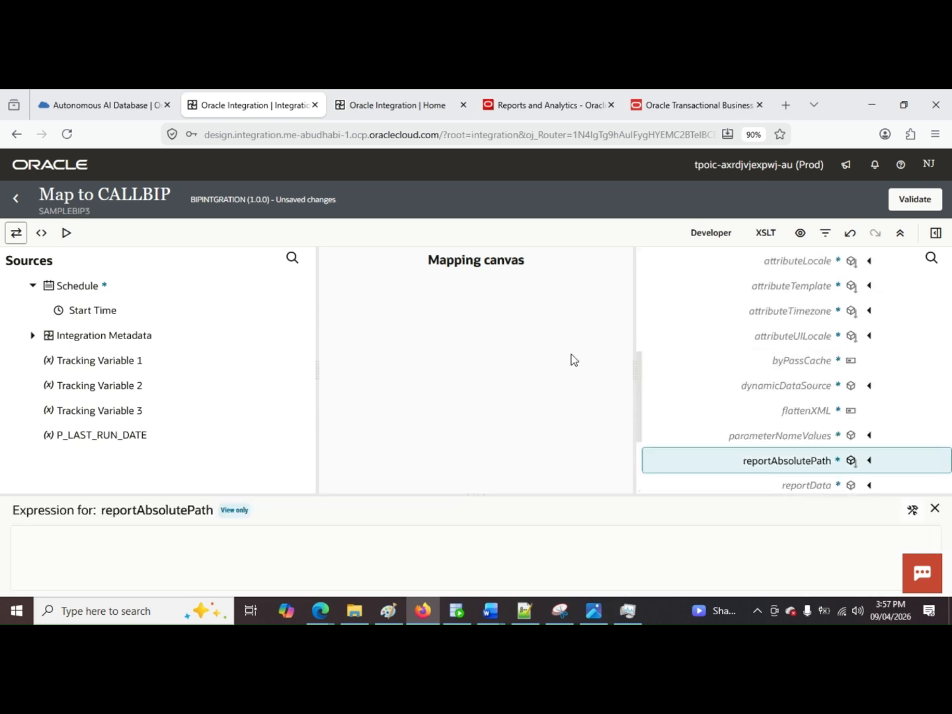
# Step: Switch to Notepad++ and copy the report path /Custom/THOMAS_REPORTS/RPT/POZ_SUPPLIERS_RPT.xdo from the new 3 notes
pyautogui.click(524, 611)
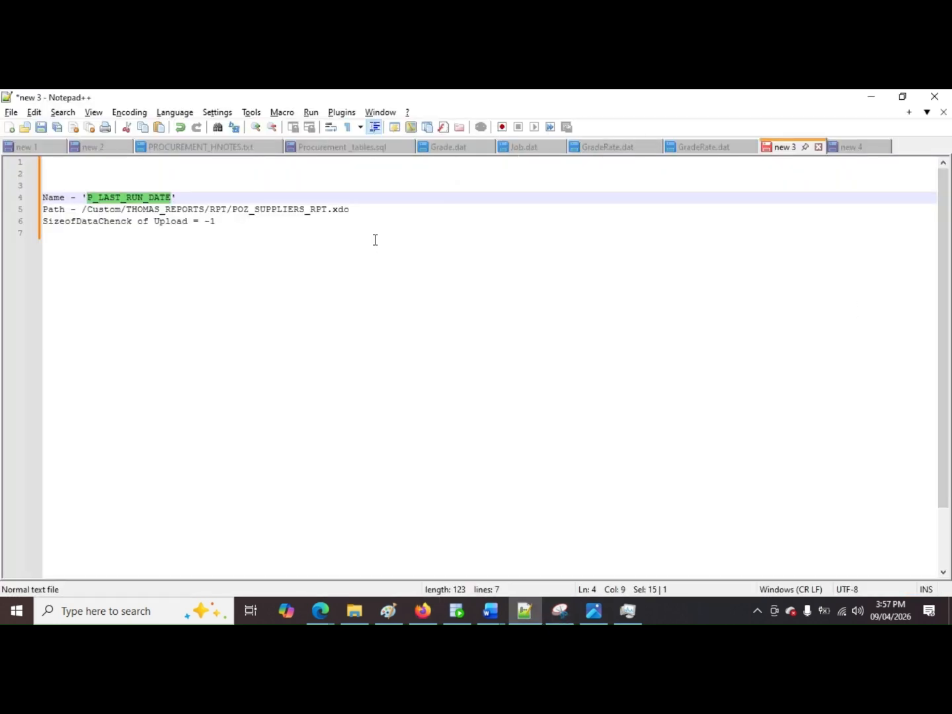
pyautogui.moveTo(378, 210); pyautogui.dragTo(84, 209)
pyautogui.hotkey('ctrl', 'c')
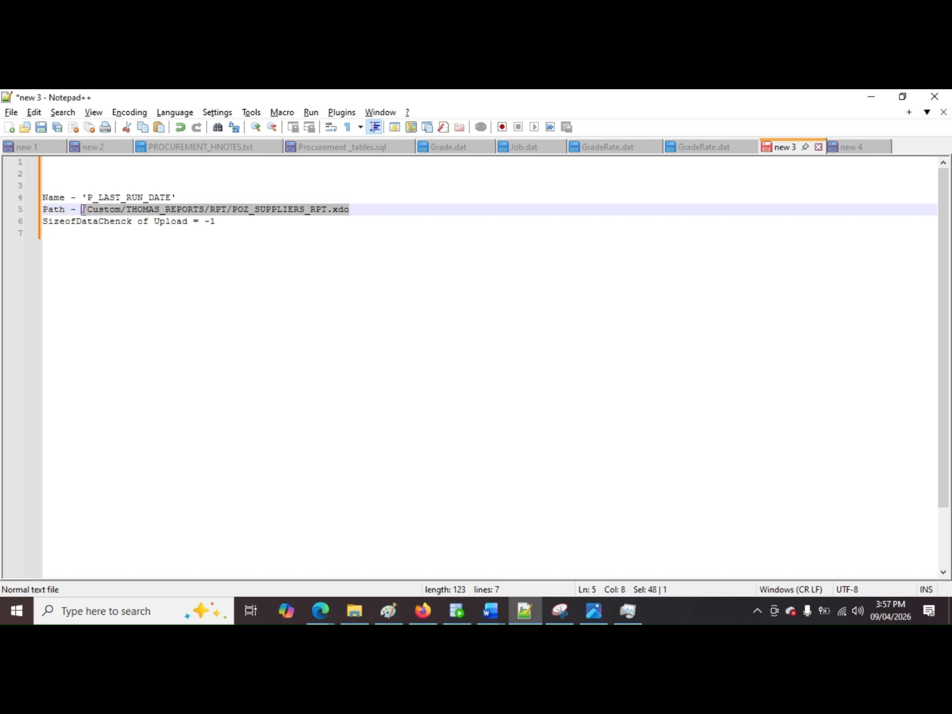
pyautogui.press('alt')
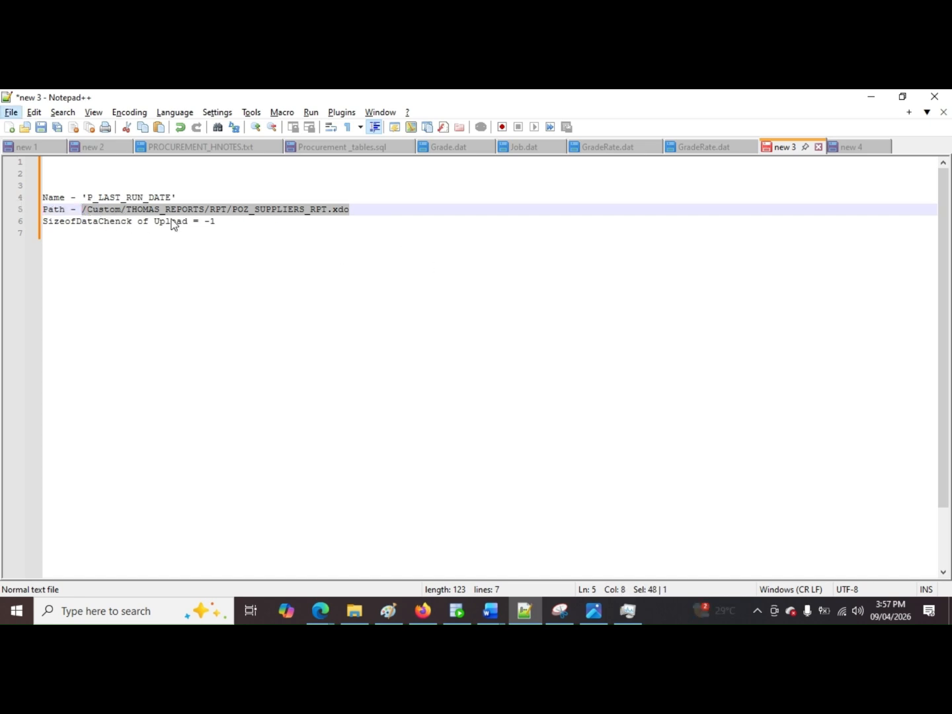
# Step: Return to the map in the browser and set reportAbsolutePath to the literal /Custom/THOMAS_REPORTS/RPT/POZ_SUPPLIERS_RPT.xdo
pyautogui.hotkey('alt', 'Tab')
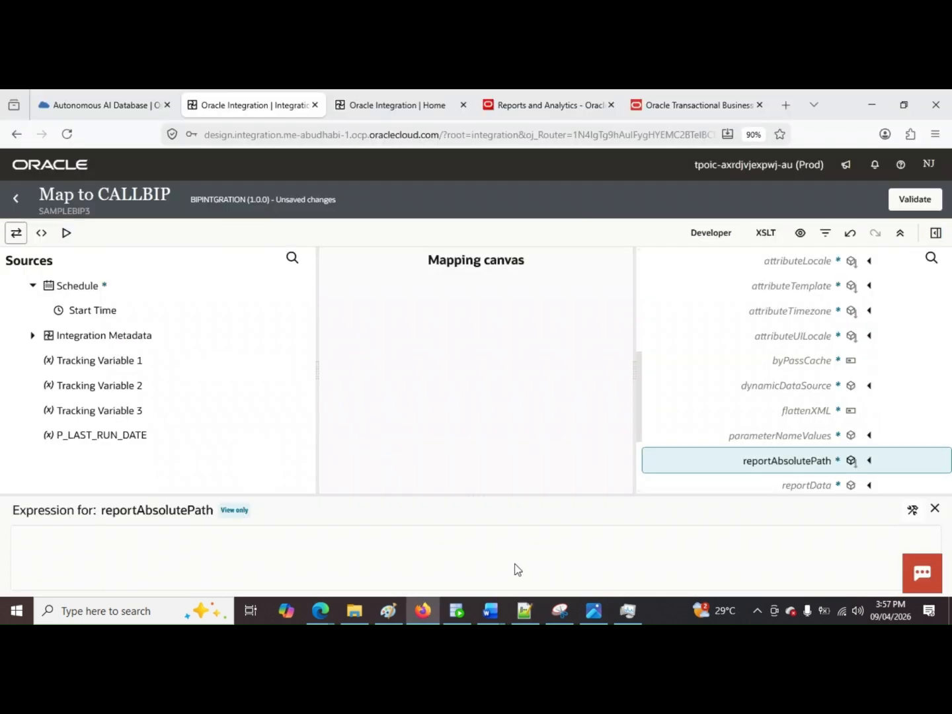
pyautogui.click(912, 509)
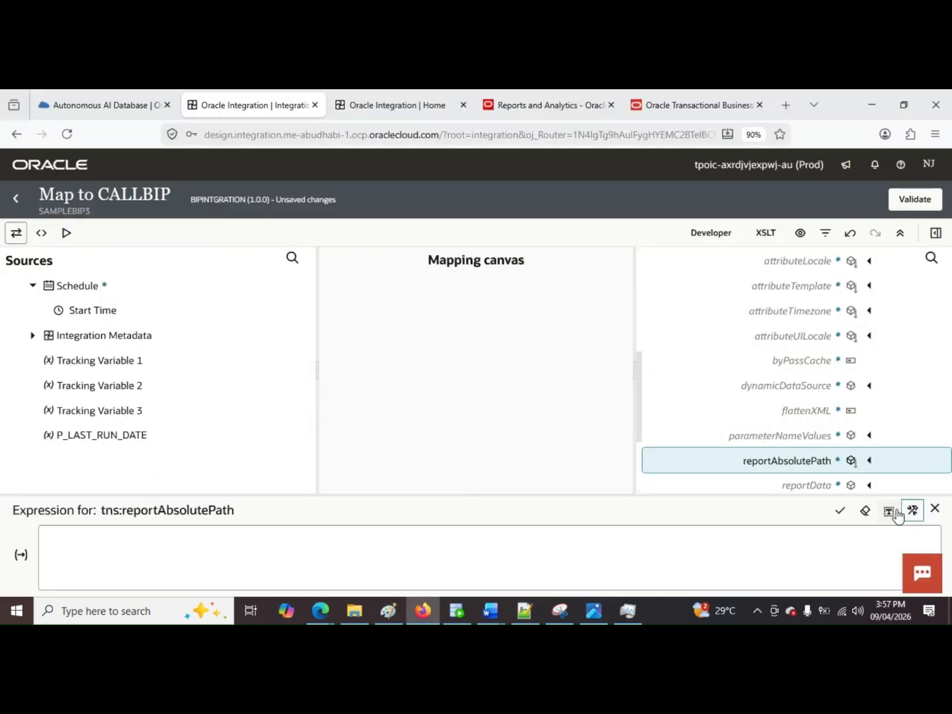
pyautogui.click(748, 561)
pyautogui.hotkey('ctrl', 'v')
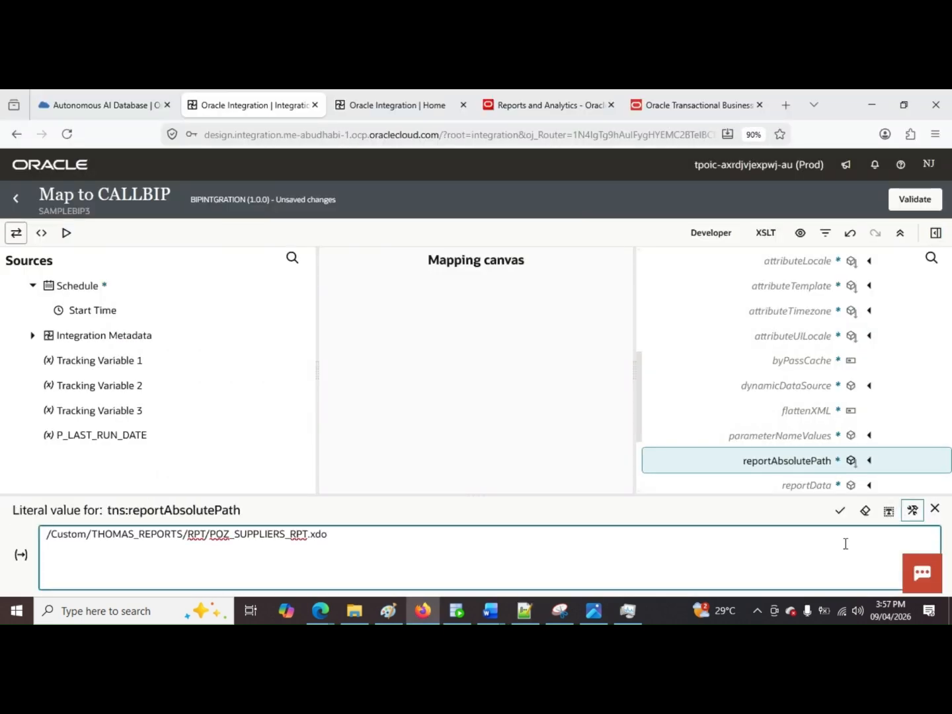
pyautogui.click(840, 511)
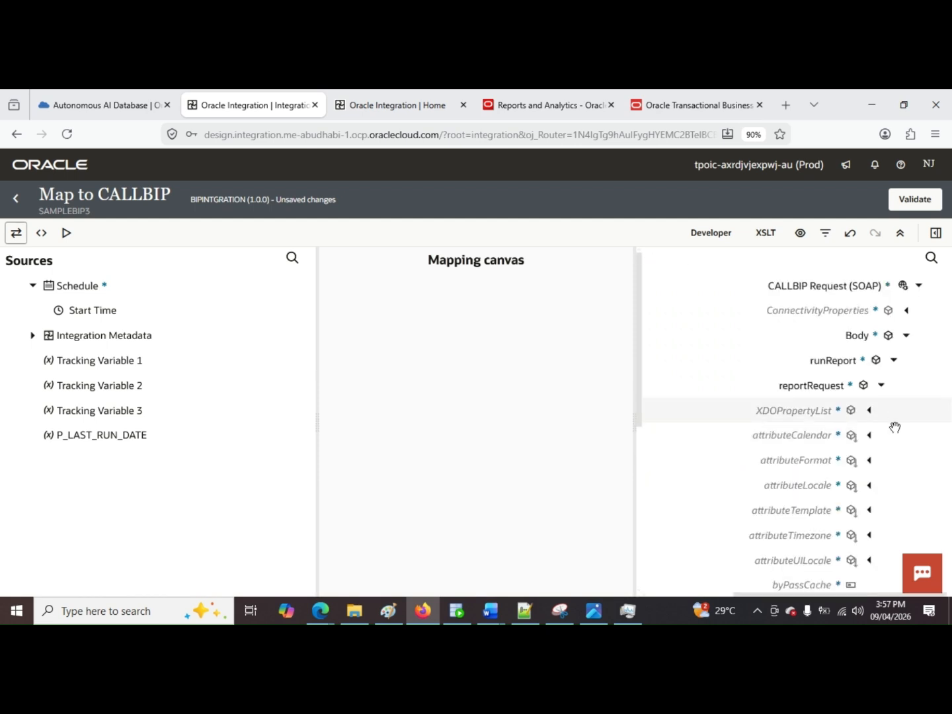
# Step: Create a target node for sizeOfDataChunkDownload and set its literal value to -1
pyautogui.scroll(-4, 895, 428)
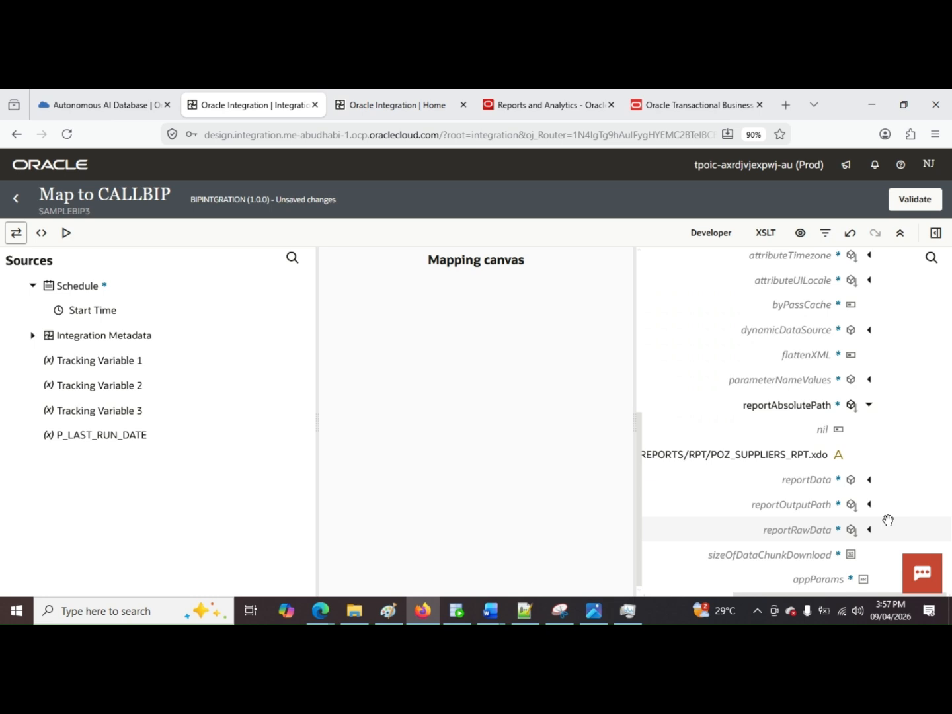
pyautogui.click(830, 560)
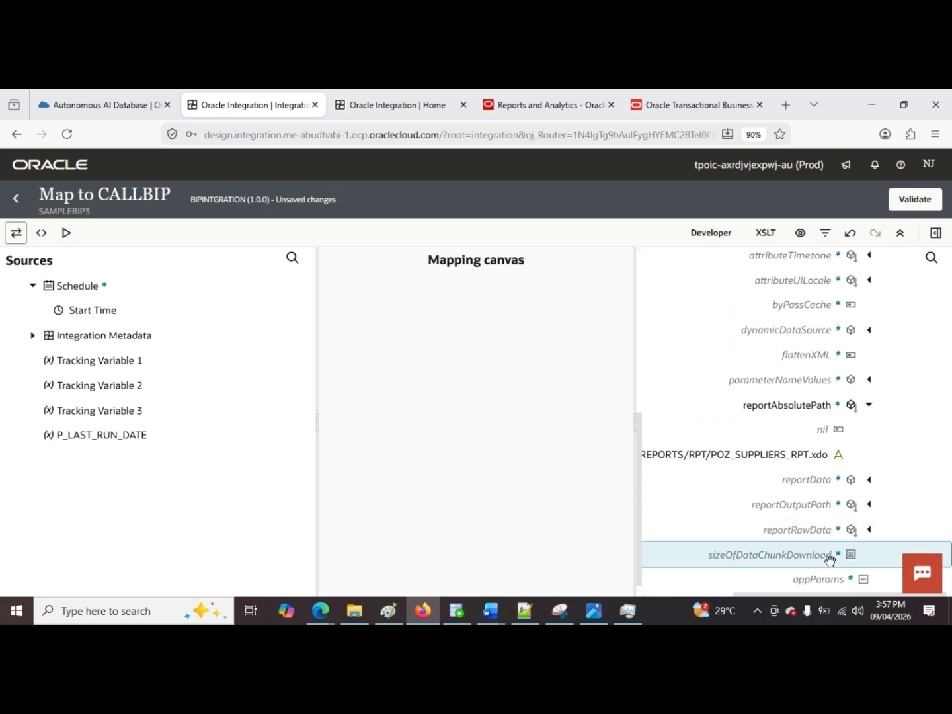
pyautogui.rightClick(830, 560)
pyautogui.click(769, 427)
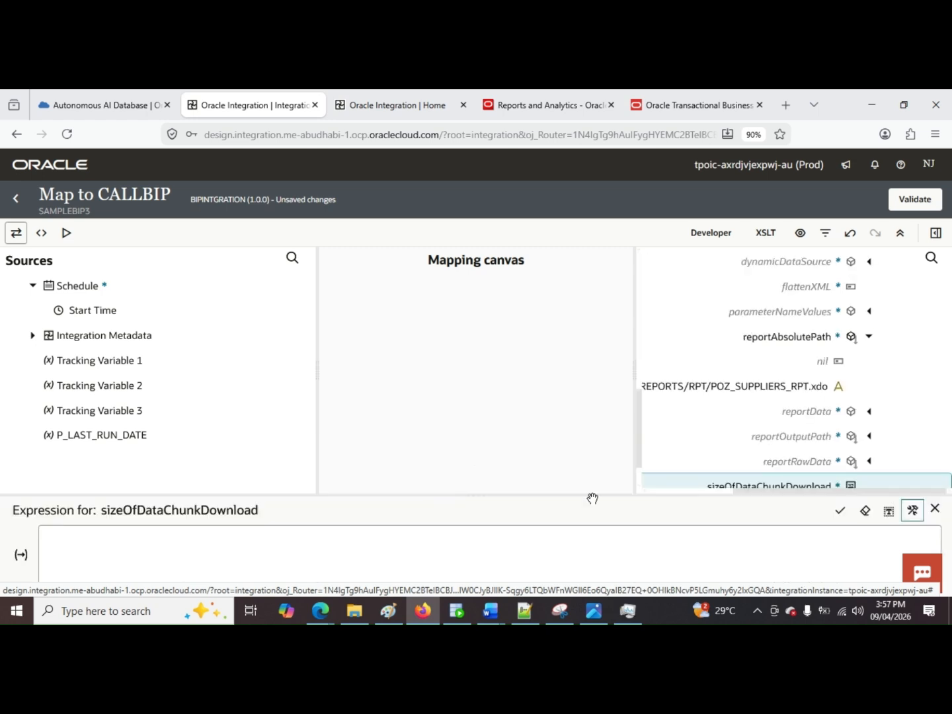
pyautogui.click(889, 511)
pyautogui.click(785, 560)
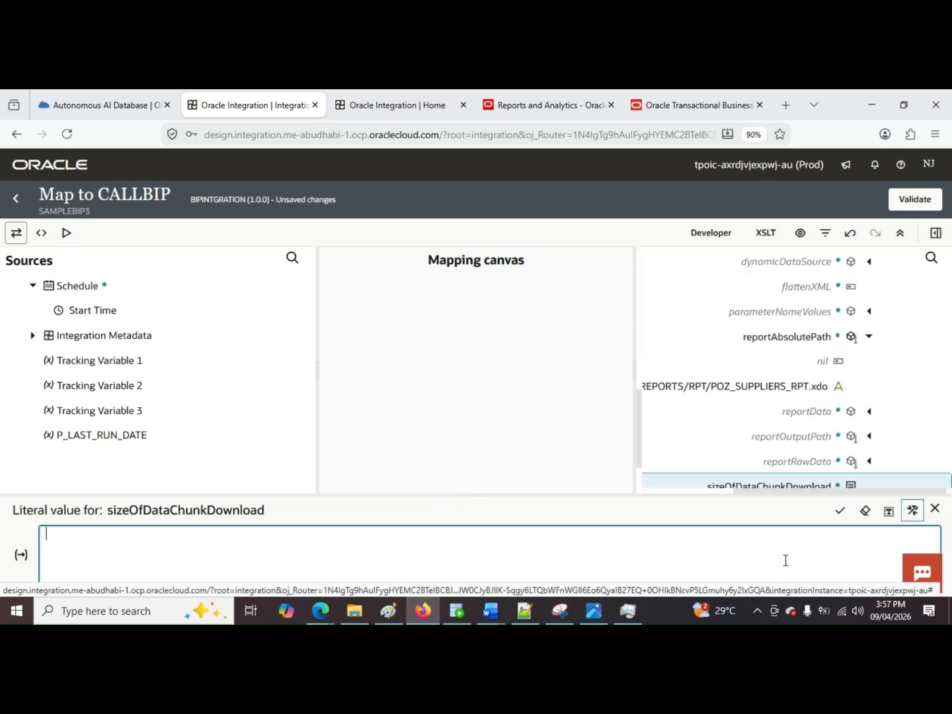
pyautogui.write('-1')
pyautogui.click(840, 511)
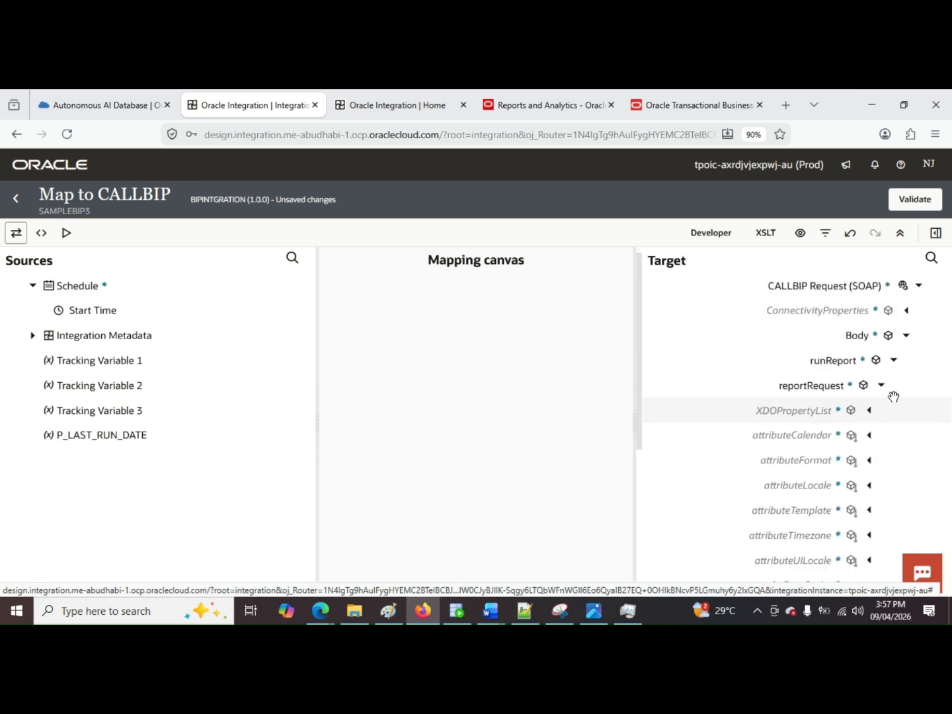
# Step: Expand parameterNameValues and its item in the target, and create a target node for name
pyautogui.scroll(-3, 900, 404)
pyautogui.scroll(3, 910, 413)
pyautogui.scroll(-2, 910, 414)
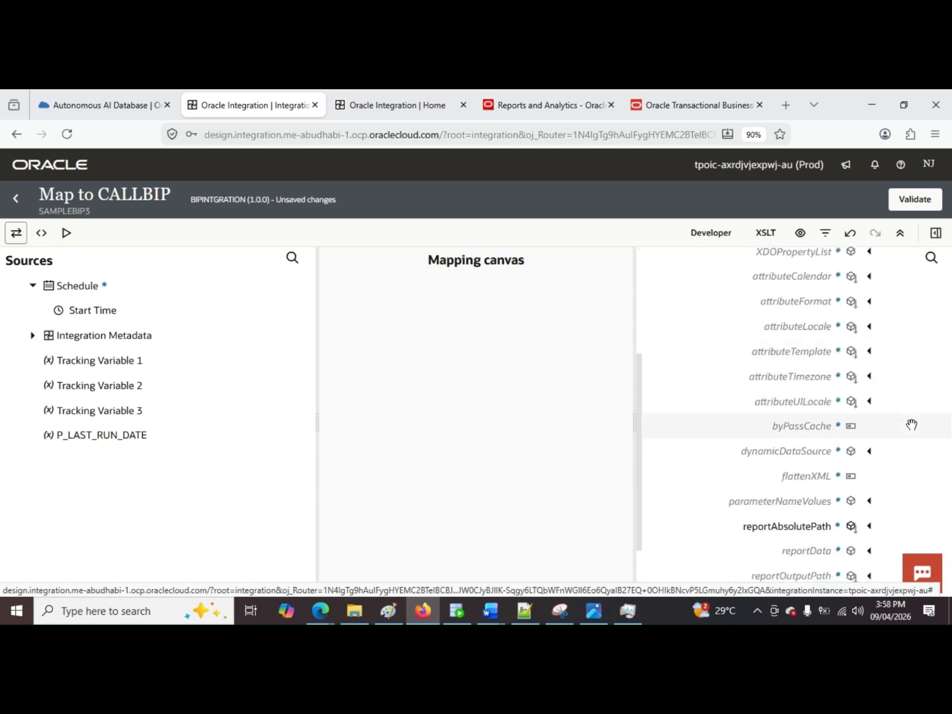
pyautogui.scroll(-1, 912, 425)
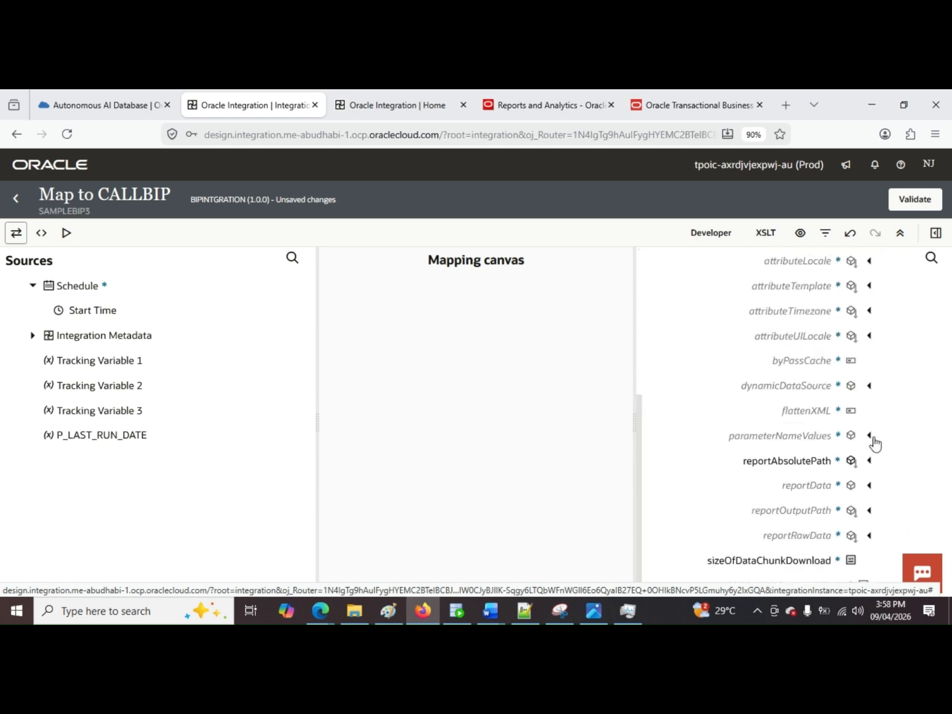
pyautogui.click(870, 438)
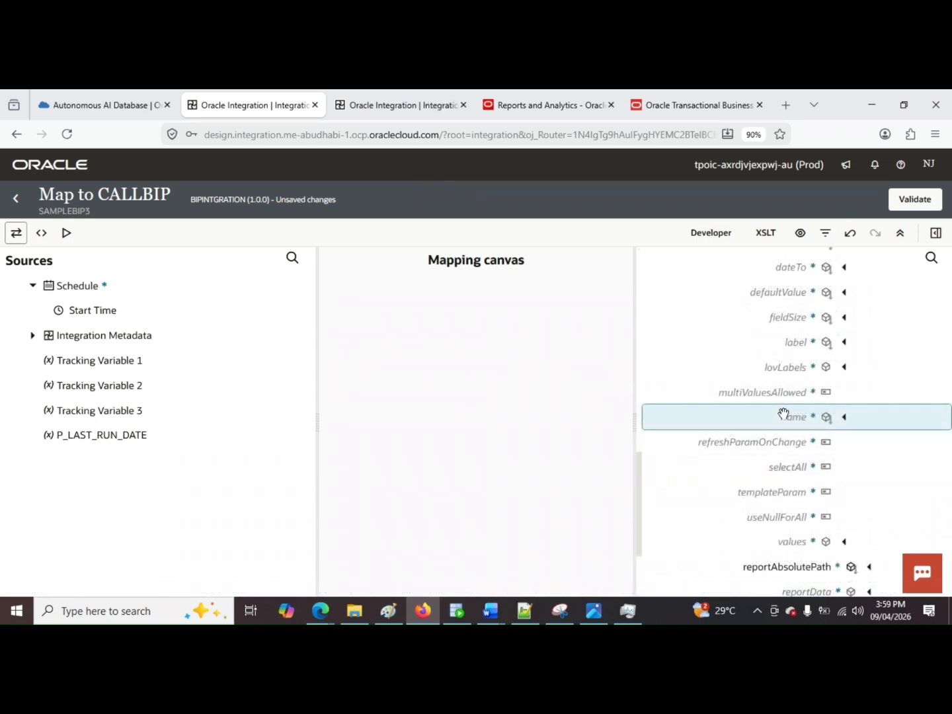
pyautogui.rightClick(783, 414)
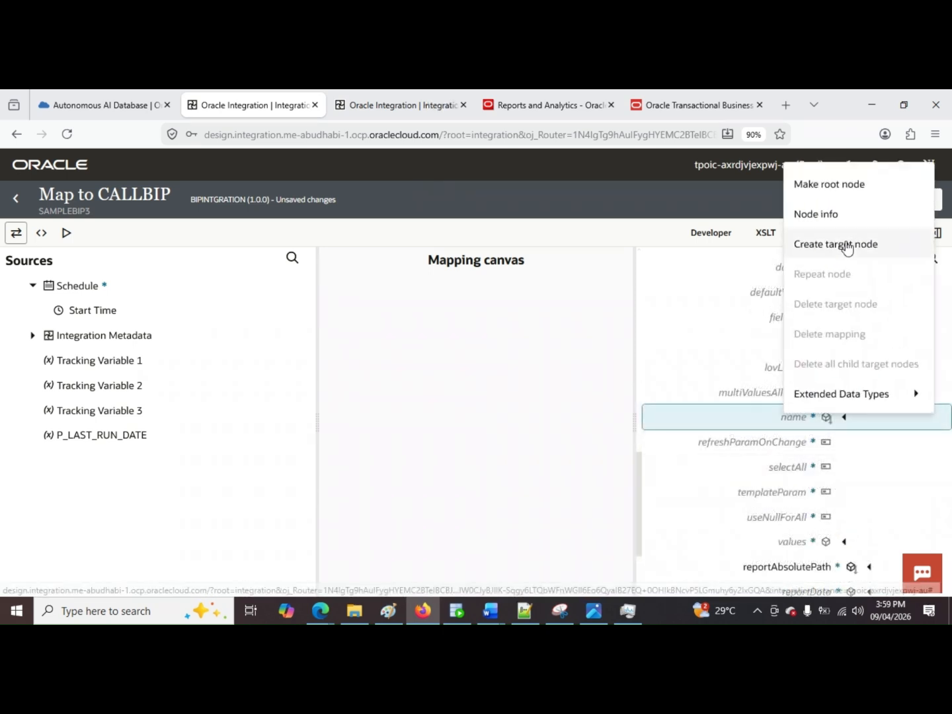
pyautogui.click(848, 245)
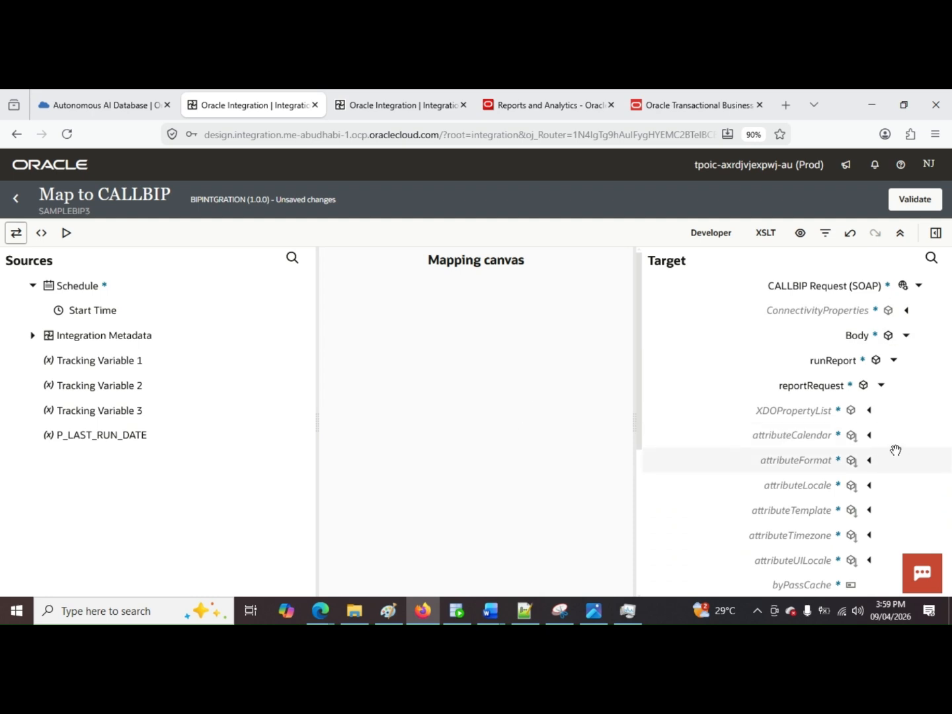
# Step: Review the target's reportRequest nodes, including parameterNameValues, reportAbsolutePath and sizeOfDataChunkDownload
pyautogui.scroll(-4, 888, 450)
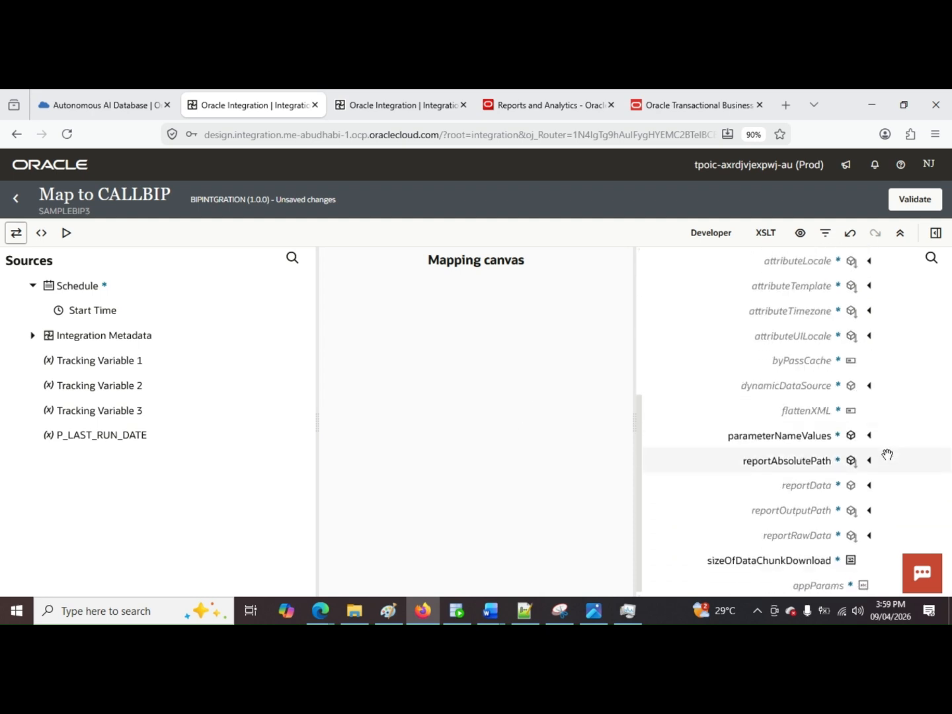
pyautogui.scroll(5, 887, 455)
pyautogui.scroll(-2, 889, 457)
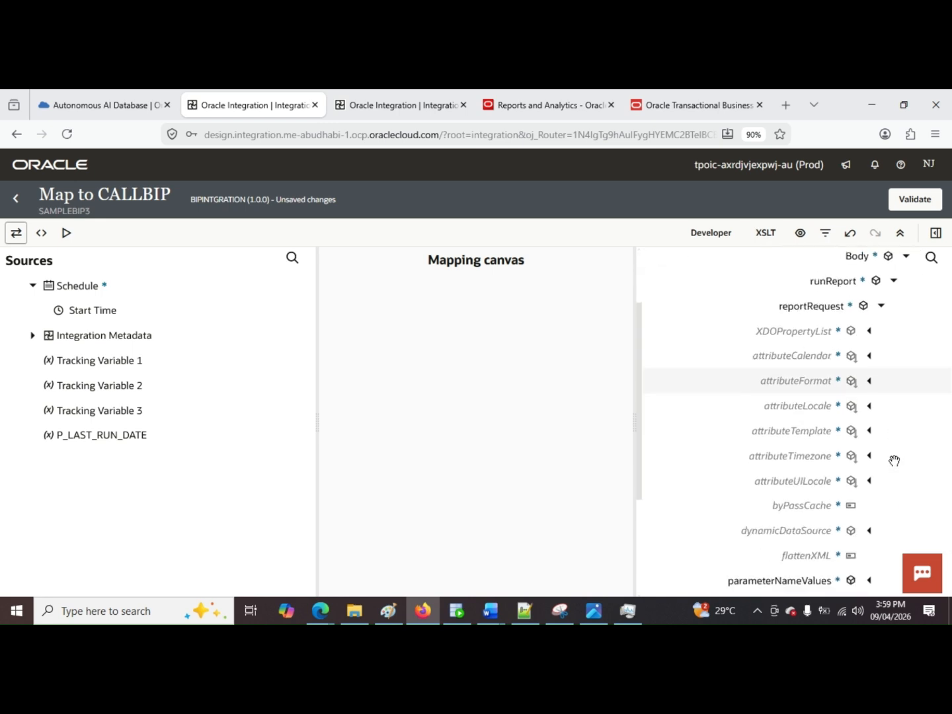
pyautogui.scroll(1, 894, 458)
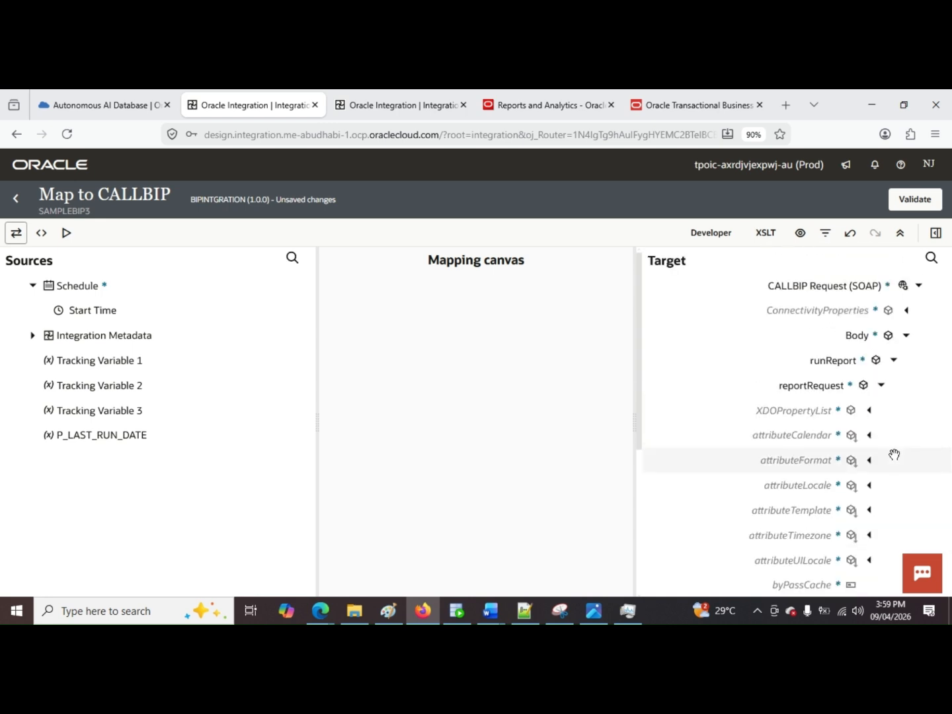
pyautogui.scroll(-1, 894, 455)
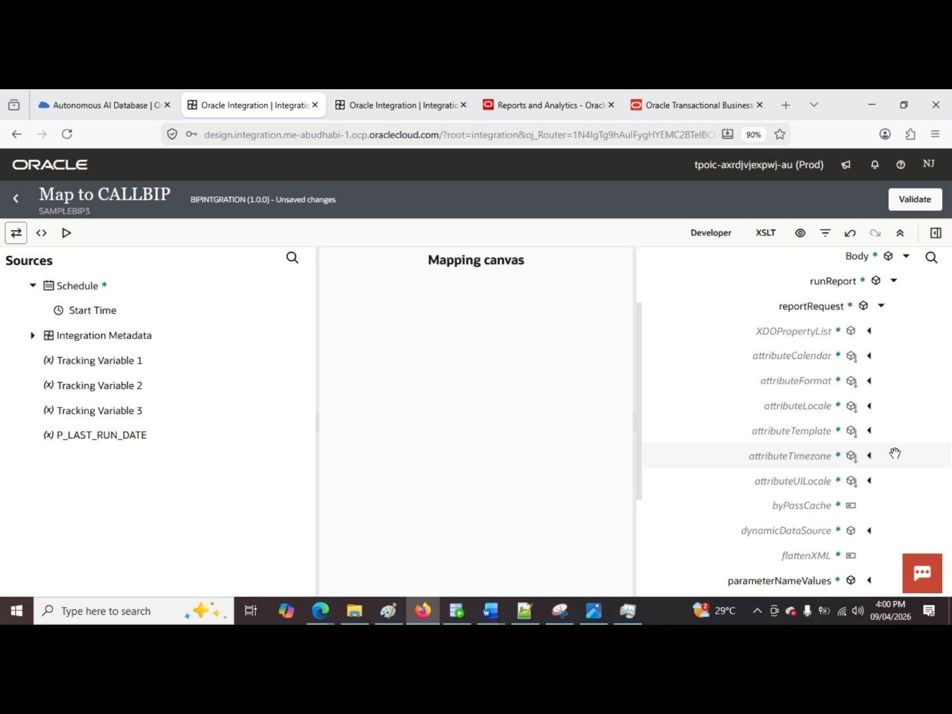
pyautogui.scroll(-2, 893, 455)
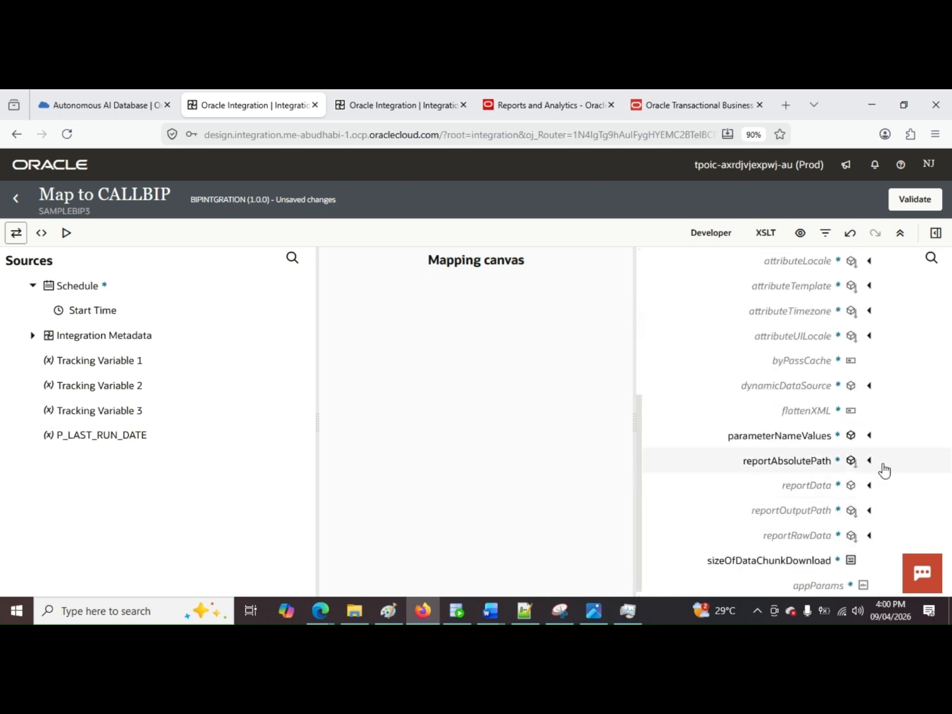
pyautogui.click(871, 437)
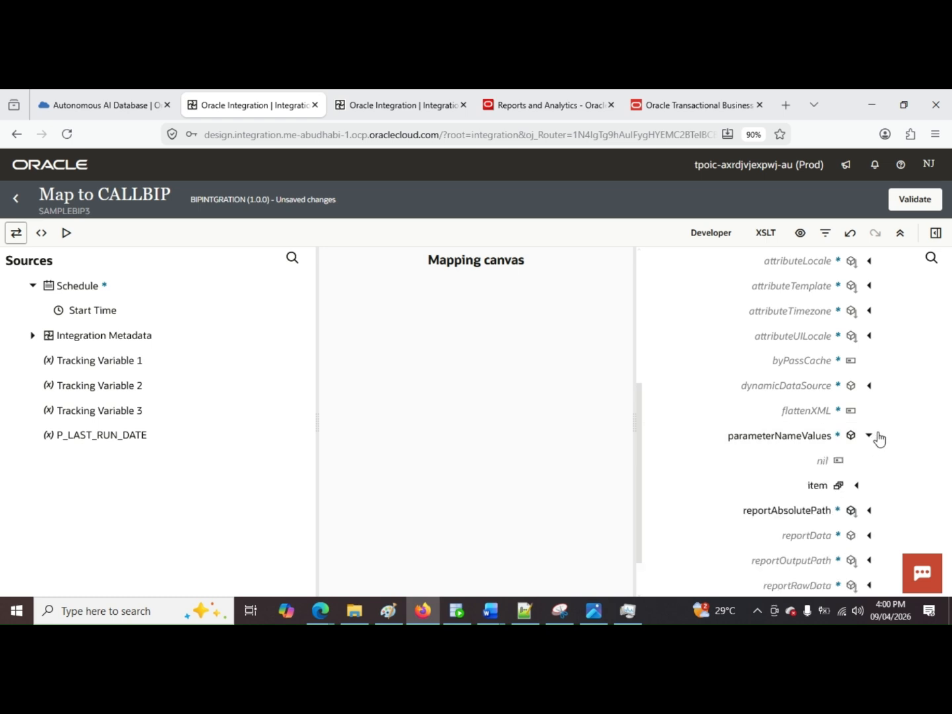
pyautogui.click(871, 437)
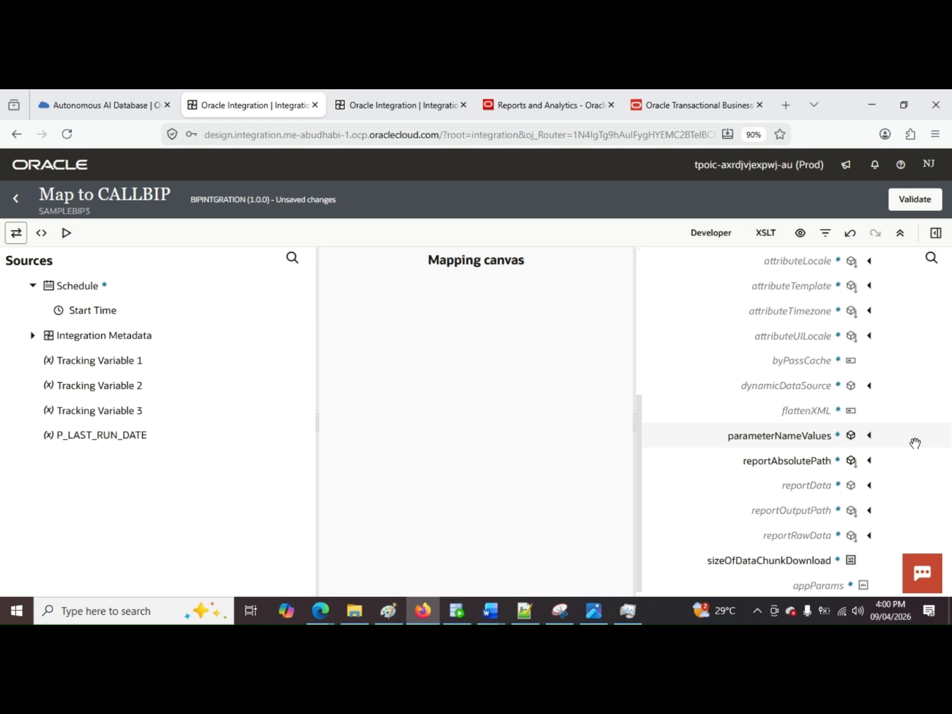
pyautogui.scroll(2, 914, 440)
pyautogui.scroll(1, 915, 436)
pyautogui.scroll(-3, 916, 436)
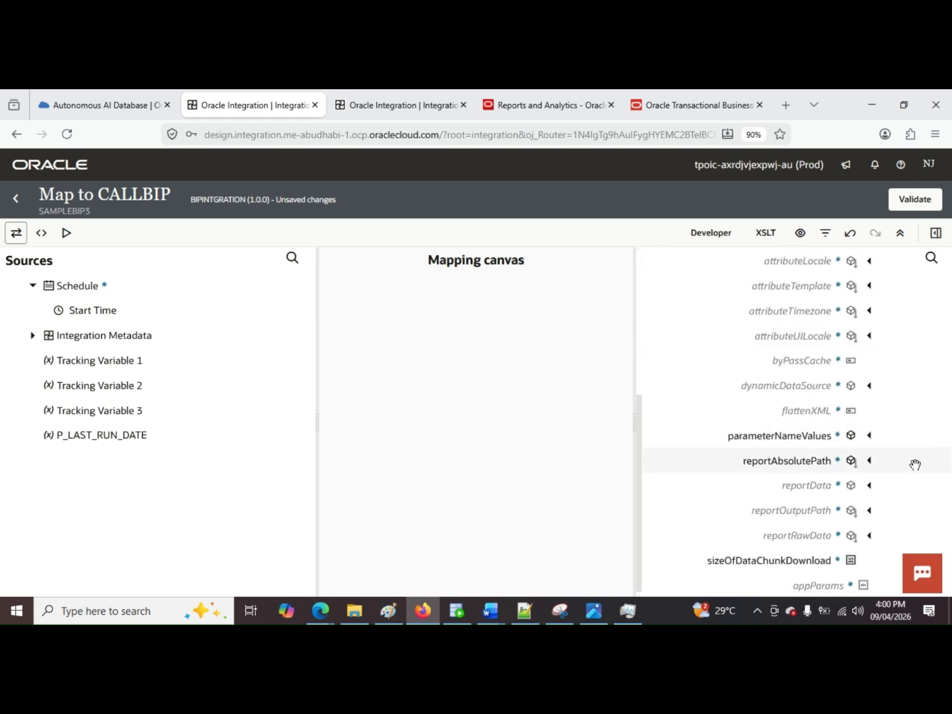
# Step: Expand parameterNameValues and its item, and open the expression of the name node for editing
pyautogui.click(870, 436)
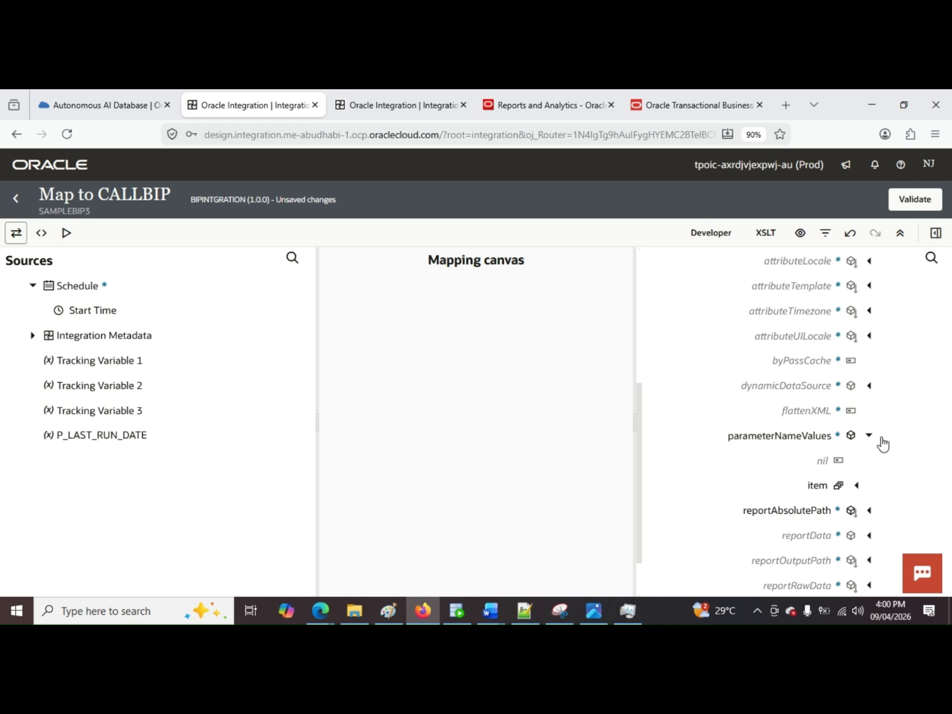
pyautogui.click(857, 486)
pyautogui.scroll(-2, 896, 463)
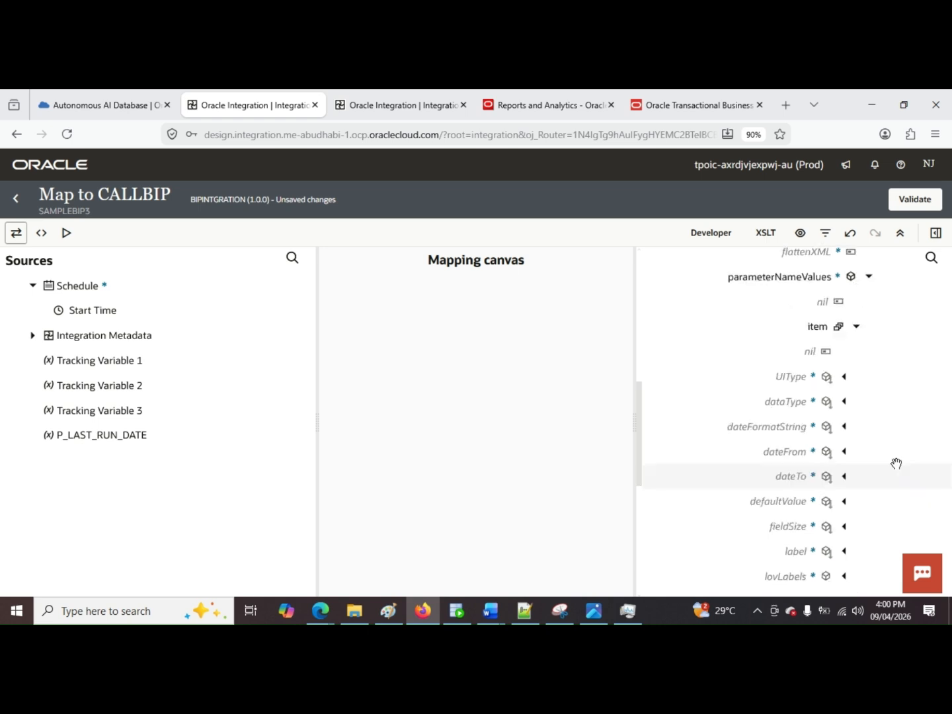
pyautogui.scroll(-2, 896, 464)
pyautogui.click(853, 467)
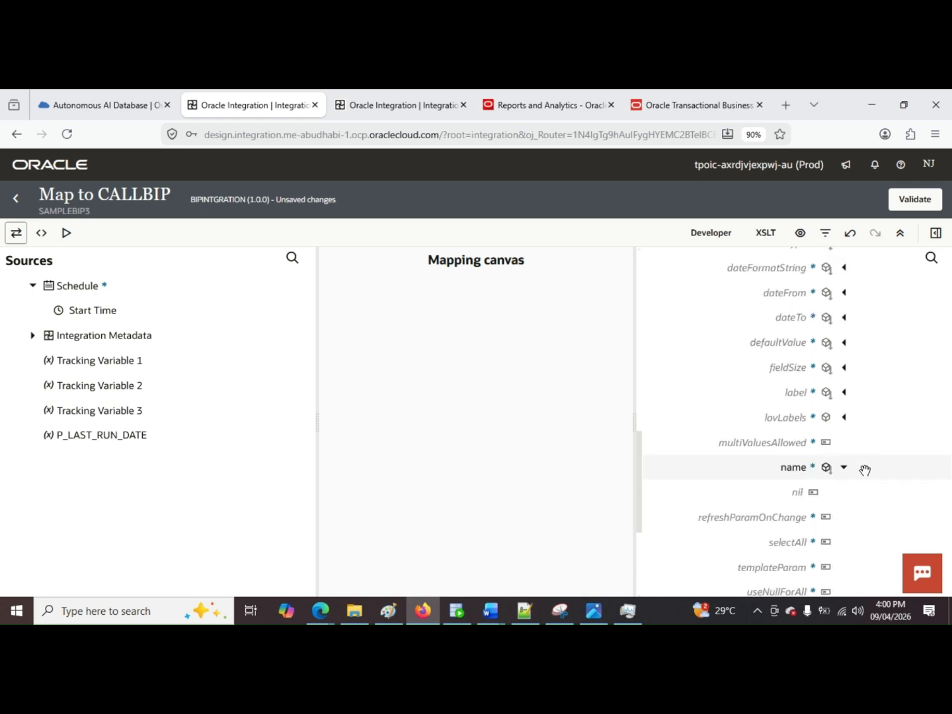
pyautogui.click(844, 468)
pyautogui.rightClick(818, 466)
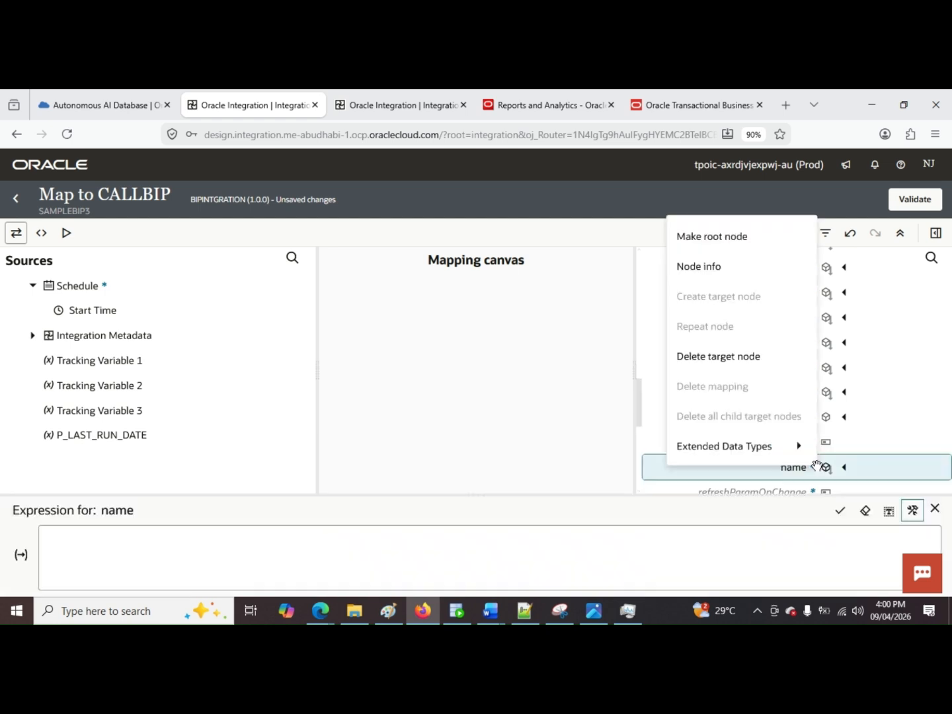
pyautogui.click(537, 542)
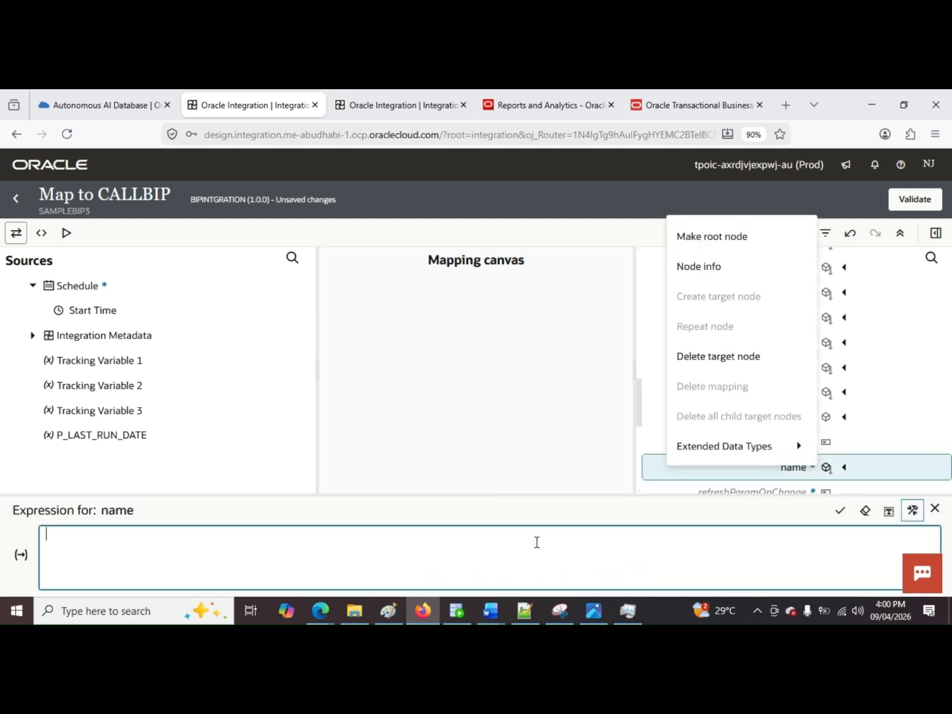
# Step: Copy 'P_LAST_RUN_DATE' from the Notepad++ notes and apply it as the expression of the target's name node
pyautogui.click(524, 610)
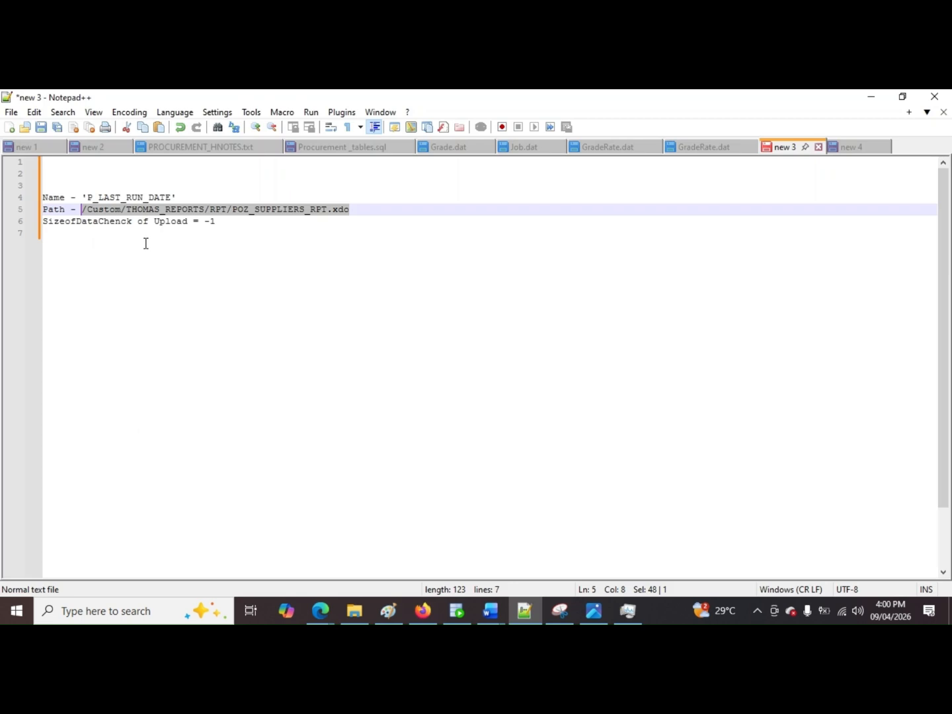
pyautogui.moveTo(177, 198); pyautogui.dragTo(81, 197)
pyautogui.hotkey('ctrl', 'c')
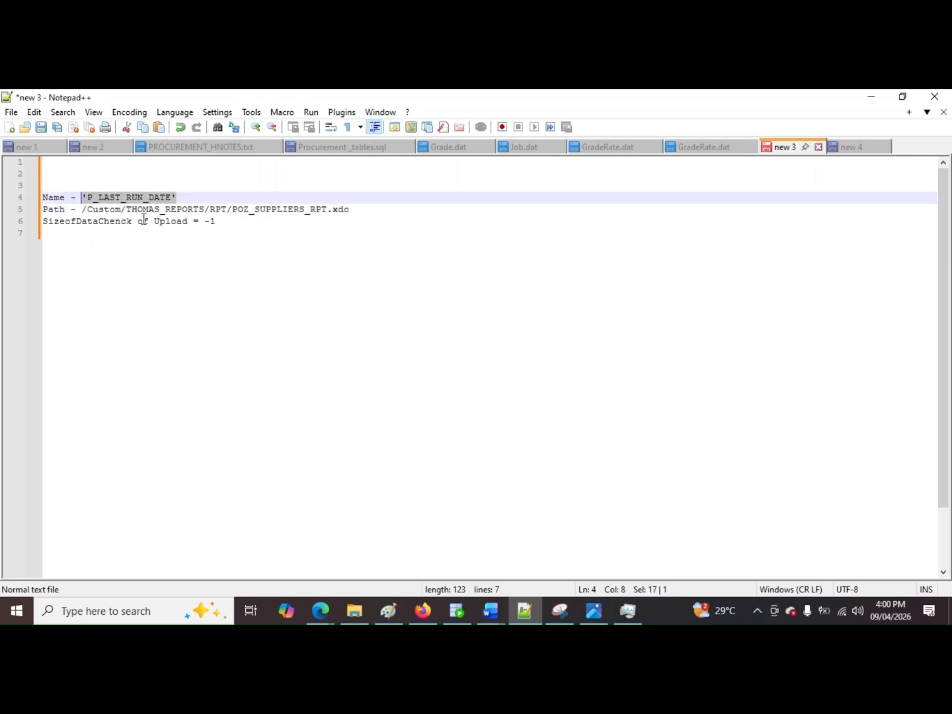
pyautogui.hotkey('alt', 'Tab')
pyautogui.click(249, 548)
pyautogui.hotkey('ctrl', 'v')
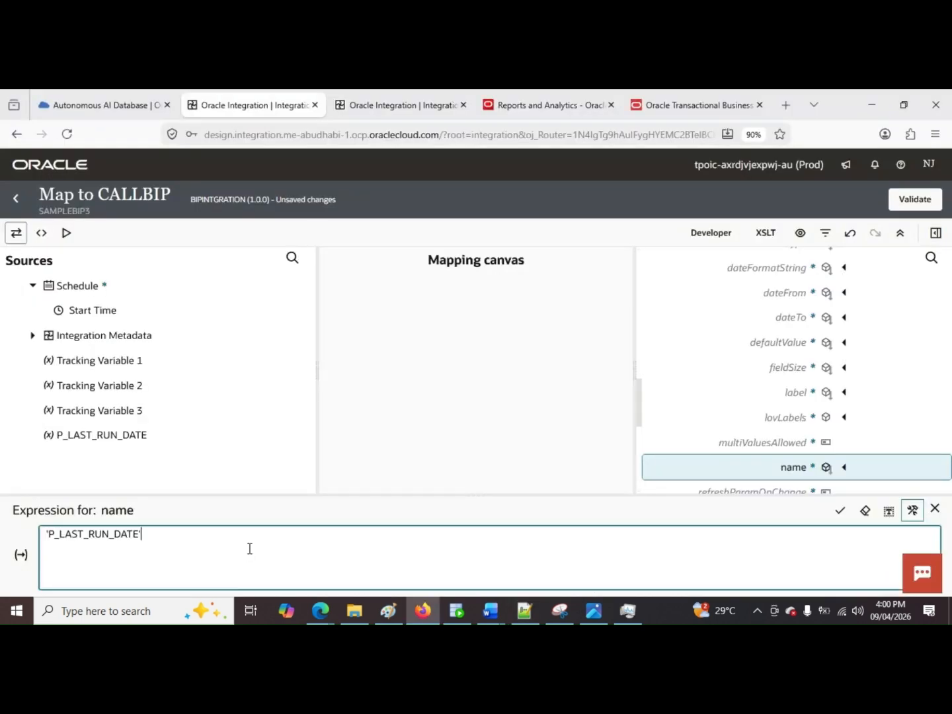
pyautogui.click(840, 512)
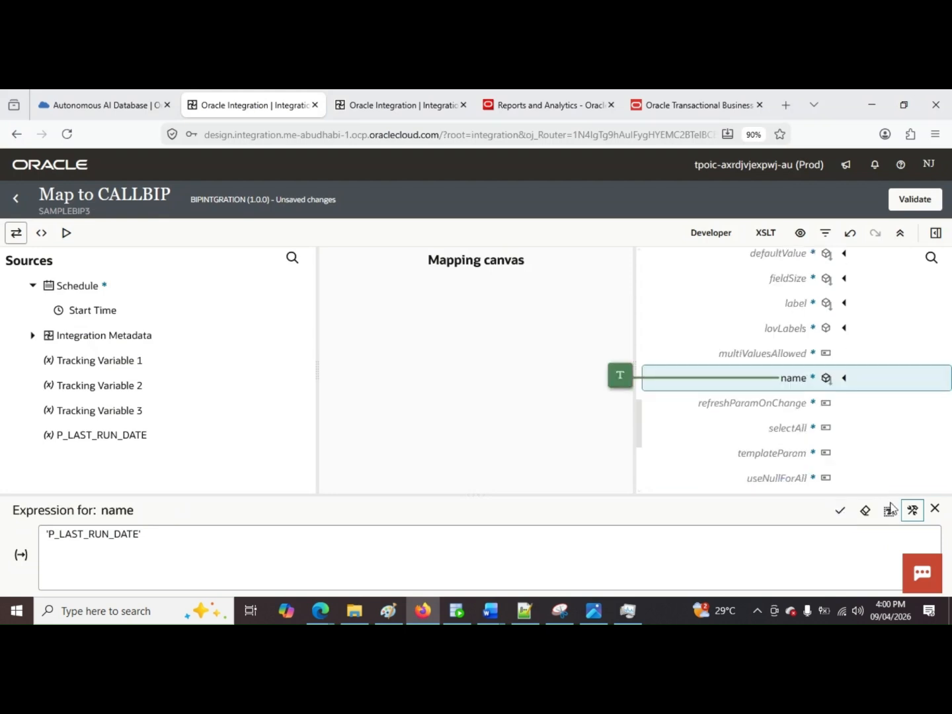
# Step: Expand the target's values node and map the P_LAST_RUN_DATE source variable to its item
pyautogui.scroll(-2, 874, 400)
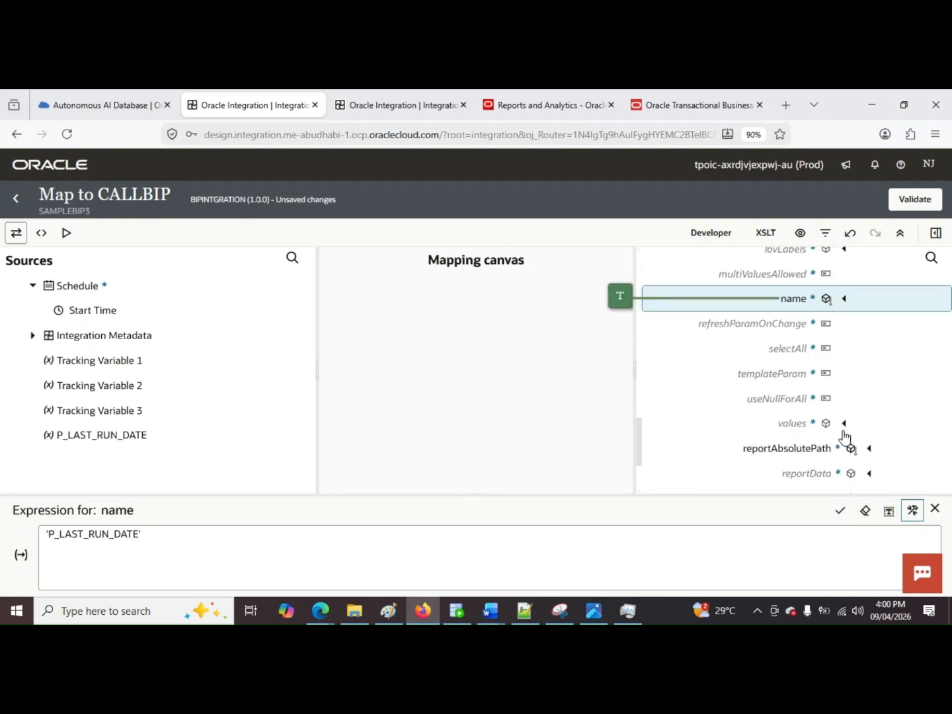
pyautogui.click(844, 425)
pyautogui.scroll(-2, 813, 400)
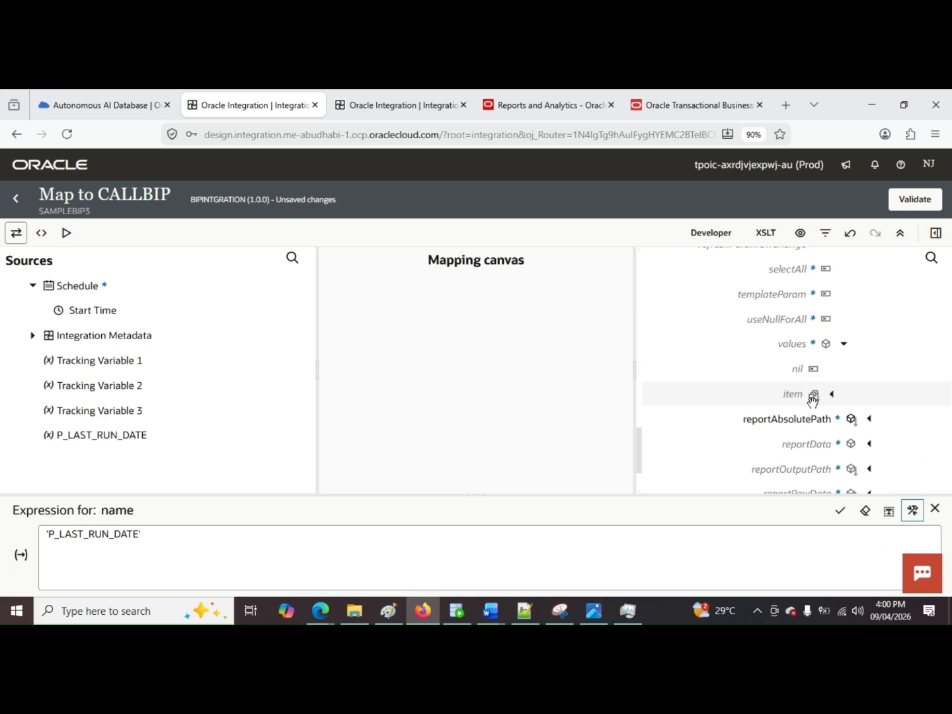
pyautogui.click(813, 399)
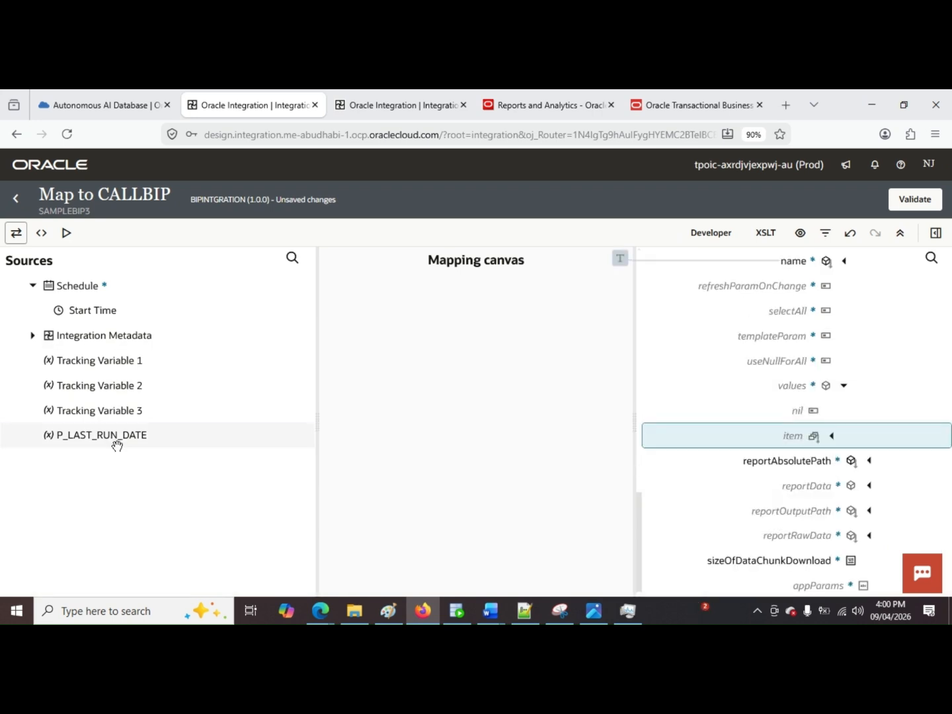
pyautogui.moveTo(117, 445); pyautogui.dragTo(818, 439)
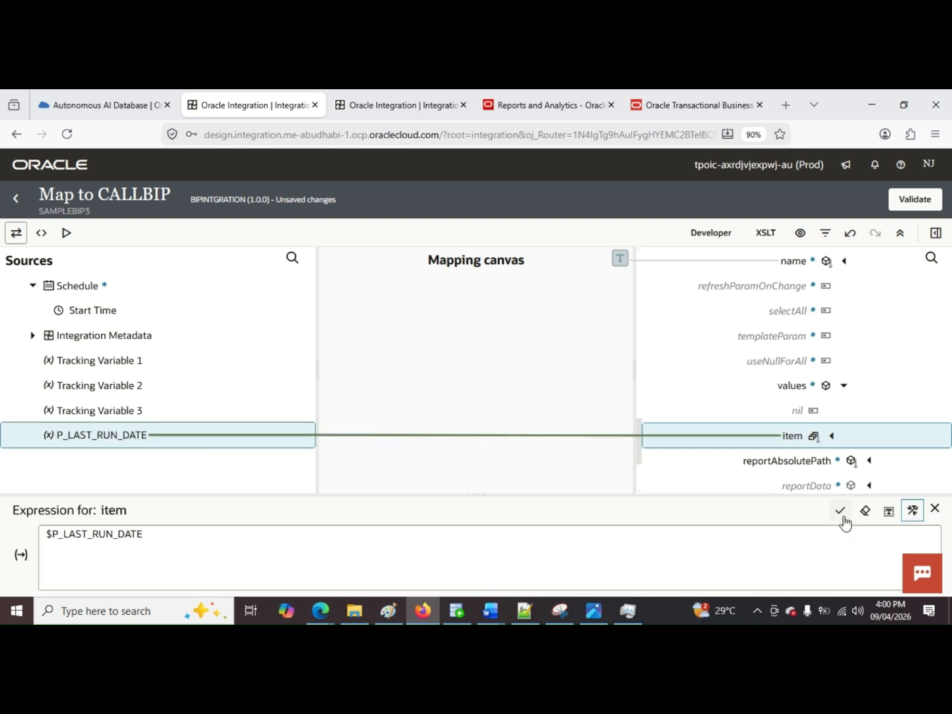
# Step: Validate the CALLBIP mapping and return to the BIPINTGRATION flow, dismissing the notification
pyautogui.click(866, 515)
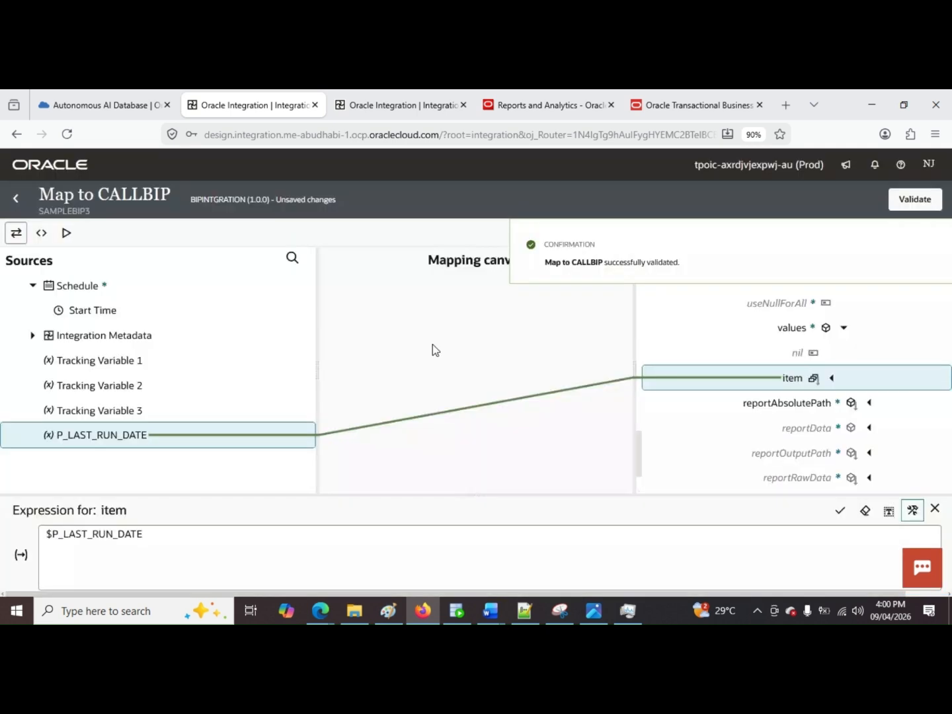
pyautogui.click(16, 199)
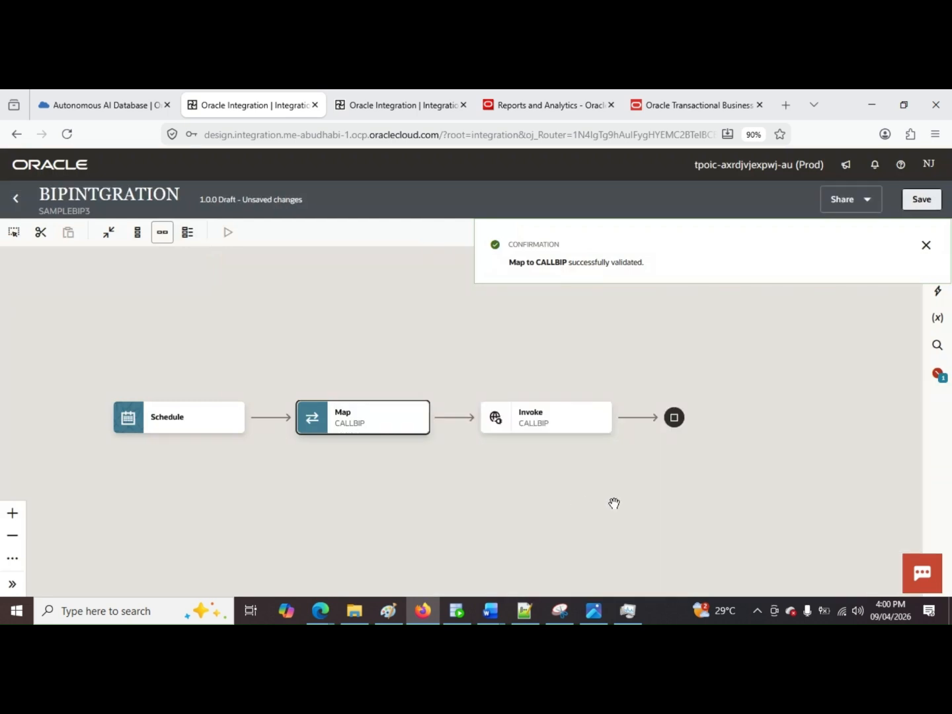
pyautogui.click(926, 245)
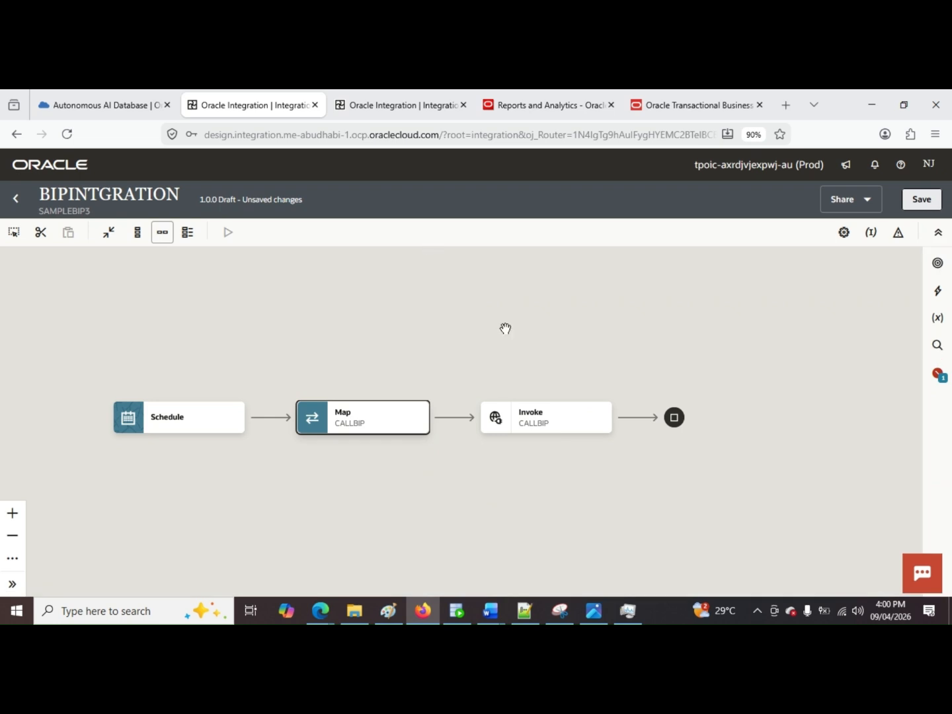
# Step: Insert a Scope action between the Schedule and the CALLBIP map
pyautogui.click(271, 418)
pyautogui.write('s')
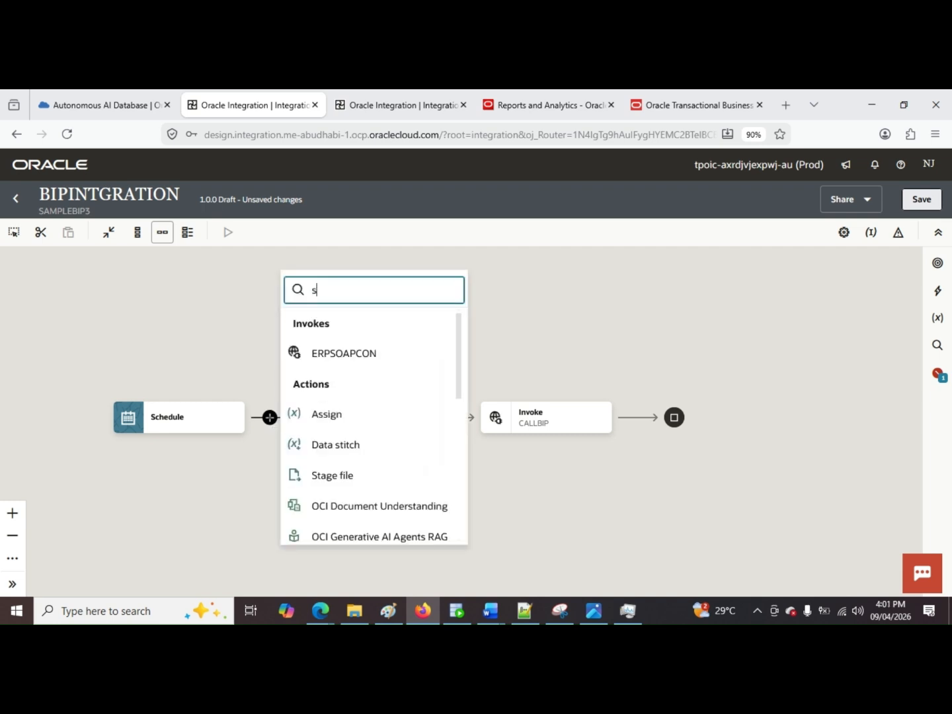
pyautogui.write('c')
pyautogui.click(361, 352)
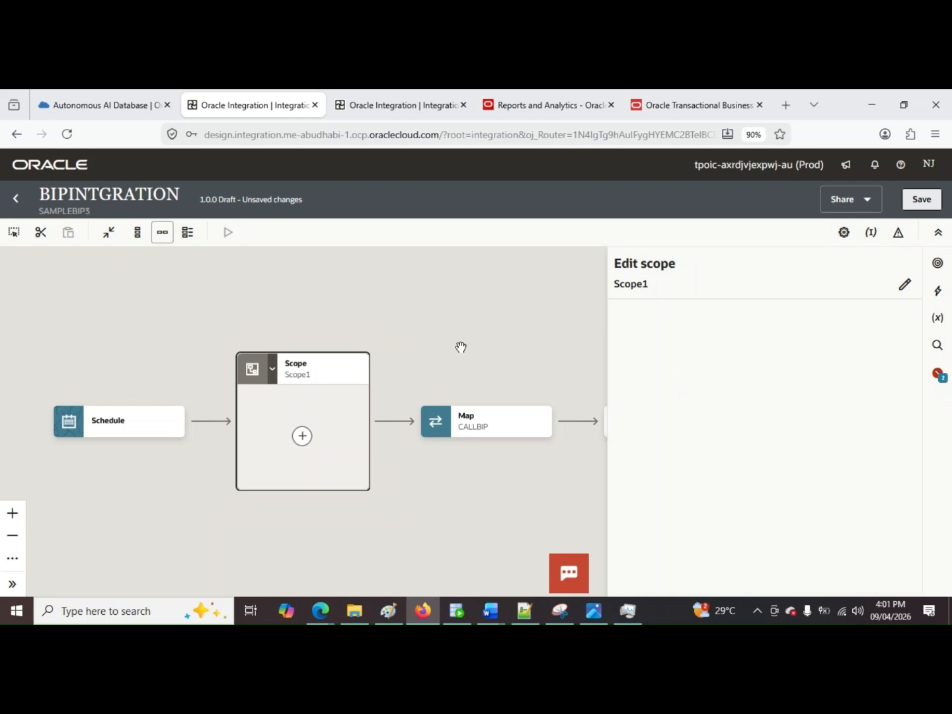
# Step: Try to rename the new scope as TRYCATCH
pyautogui.click(644, 289)
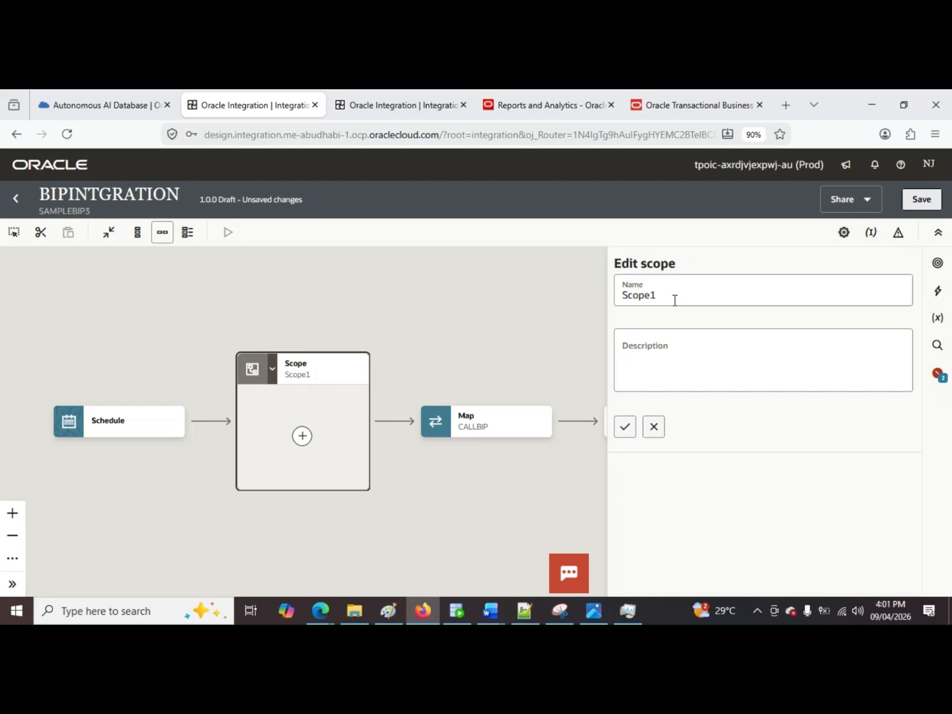
pyautogui.click(675, 301)
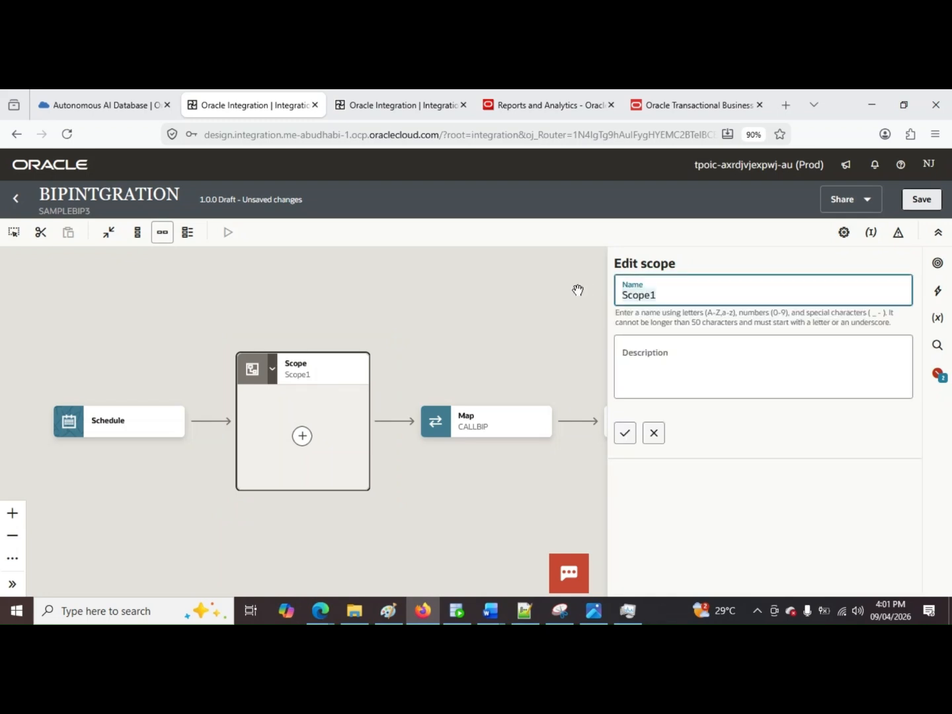
pyautogui.write('TRYCATCH')
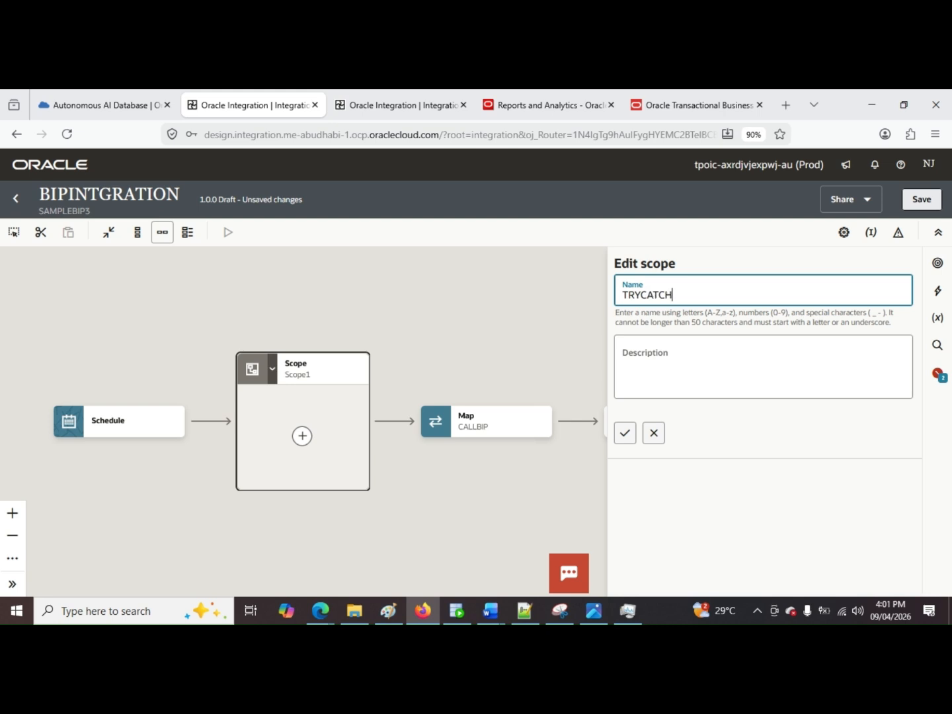
pyautogui.click(457, 315)
pyautogui.click(540, 367)
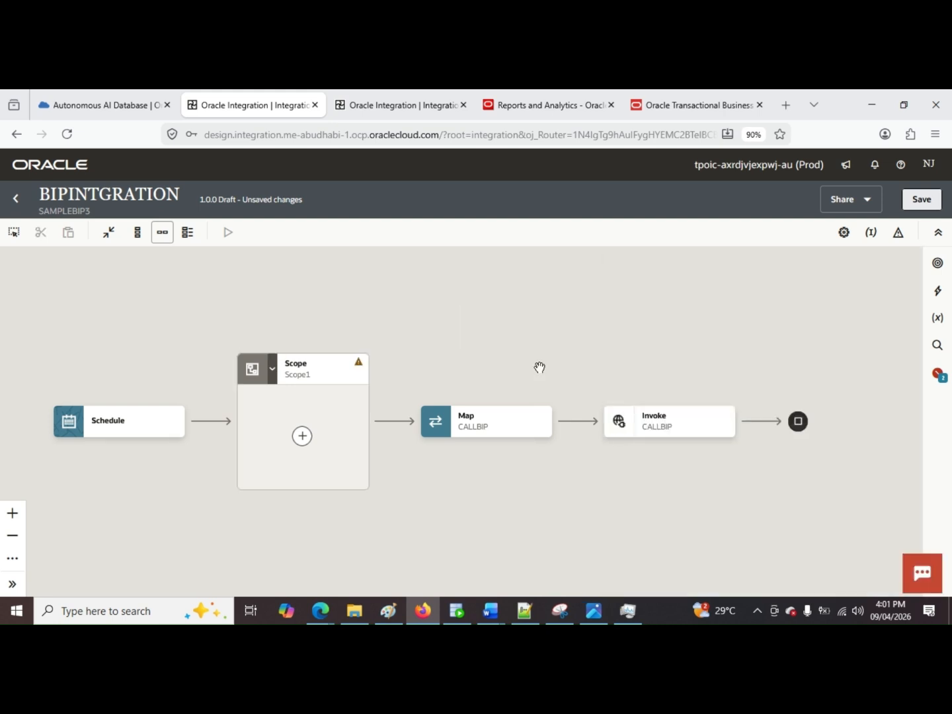
pyautogui.moveTo(326, 375)
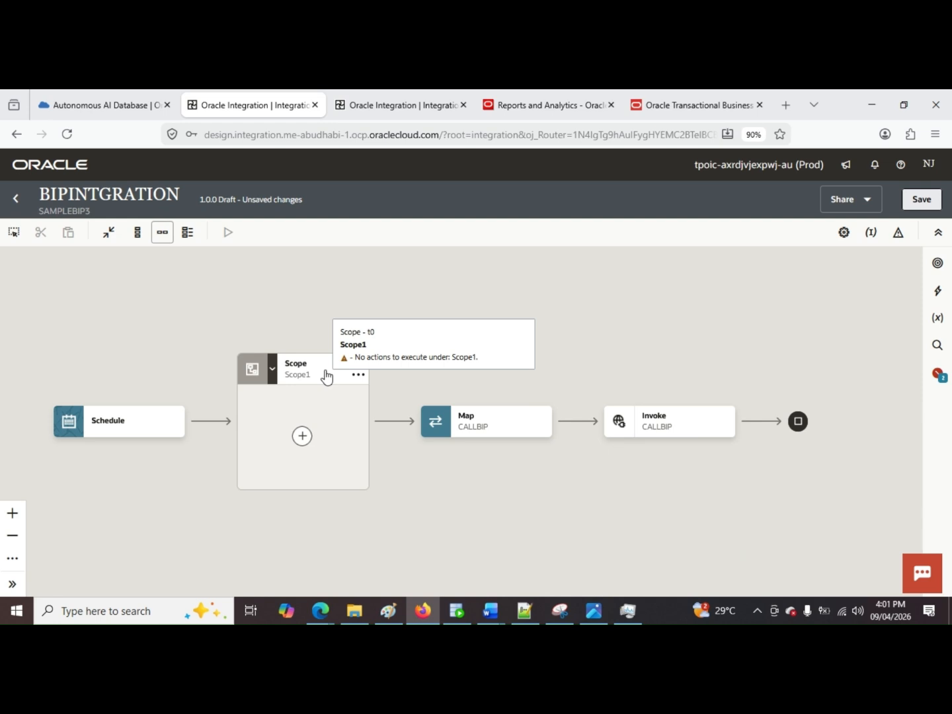
# Step: Cut the CALLBIP map and invoke from the flow and paste both inside the scope
pyautogui.scroll(-1, 326, 377)
pyautogui.scroll(-1, 367, 430)
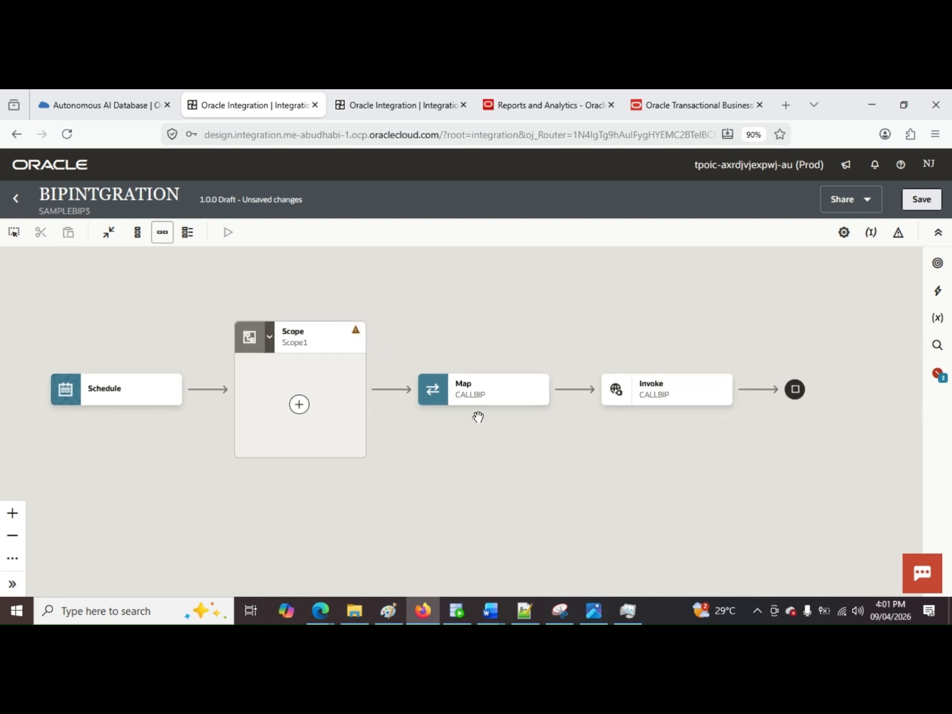
pyautogui.click(478, 401)
pyautogui.keyDown('ctrl'); pyautogui.click(652, 391); pyautogui.keyUp('ctrl')
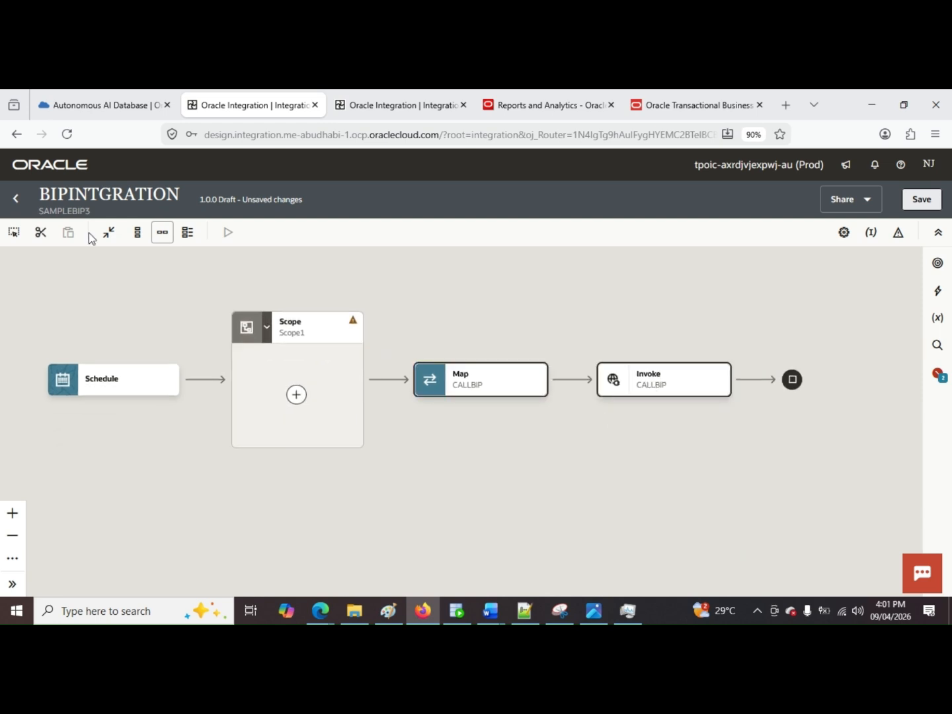
pyautogui.click(296, 395)
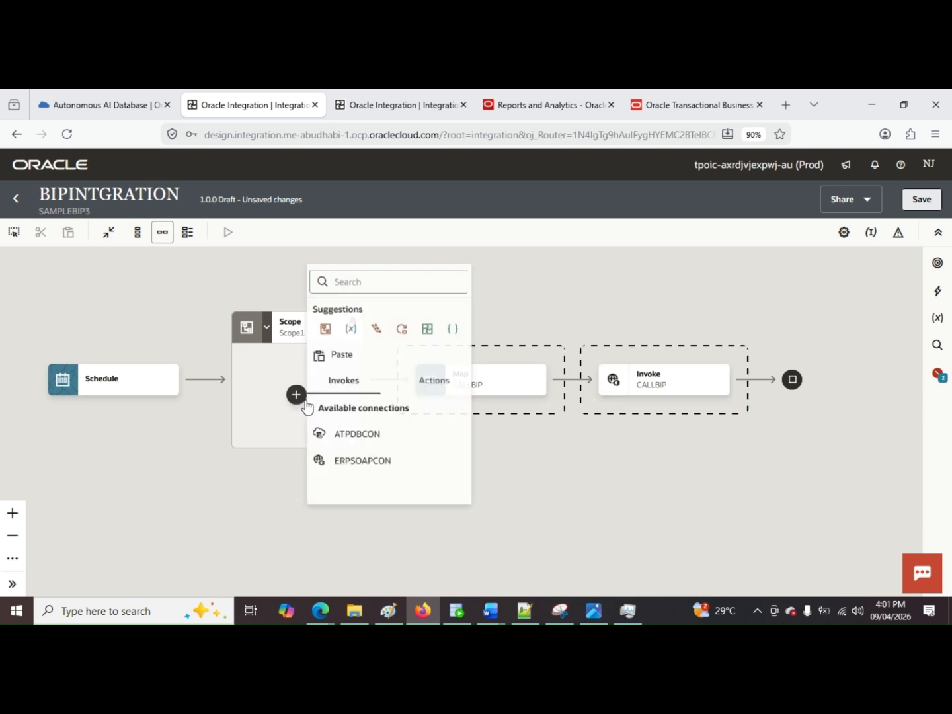
pyautogui.click(342, 343)
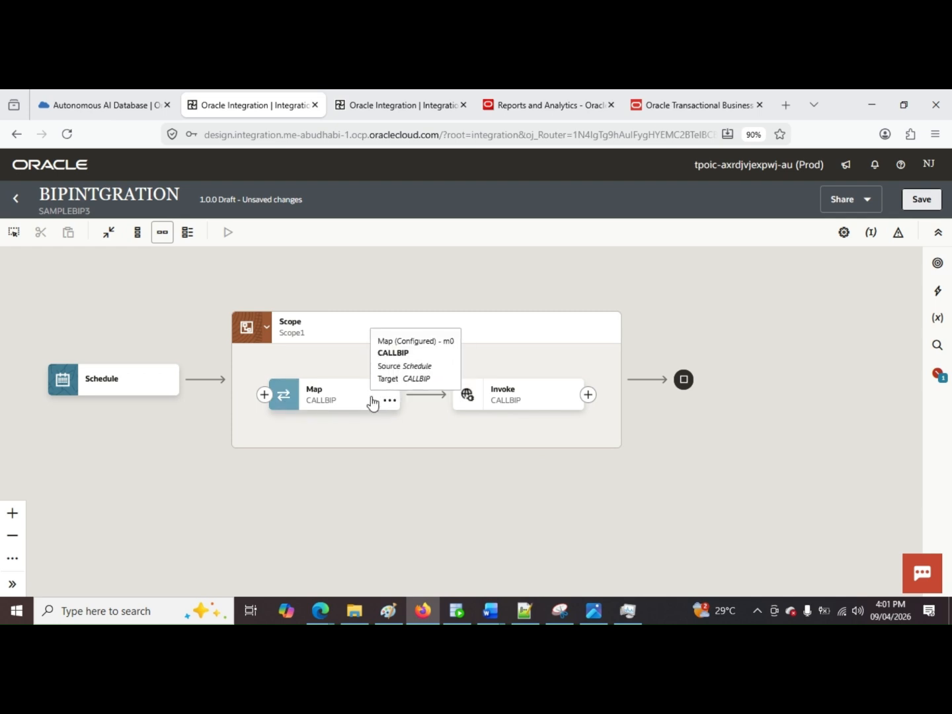
# Step: Add a Stage file action after the CALLBIP invoke inside the scope
pyautogui.click(588, 395)
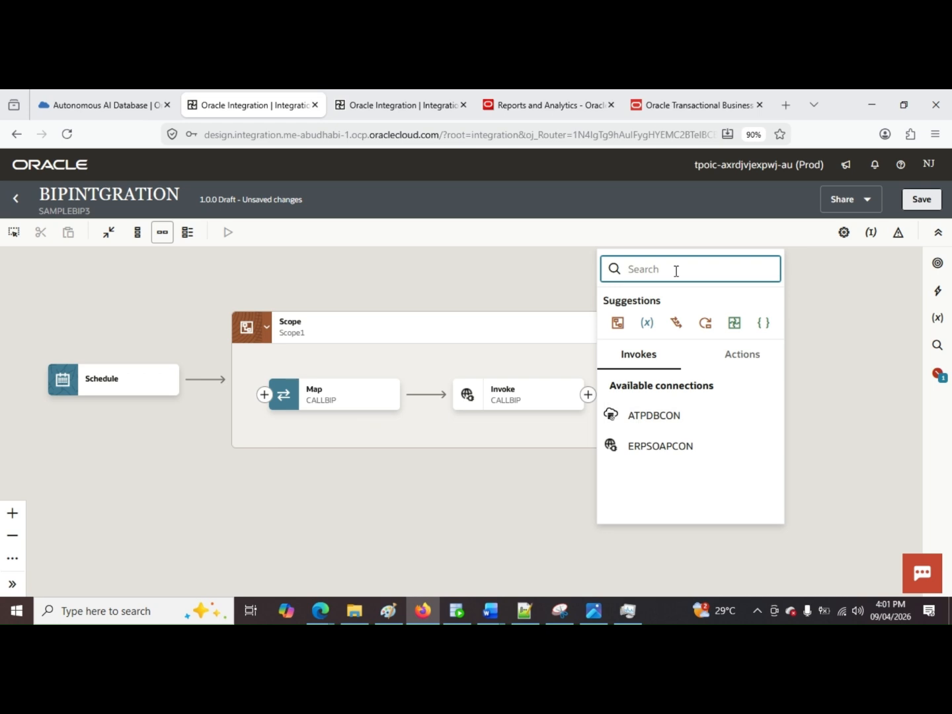
pyautogui.write('s')
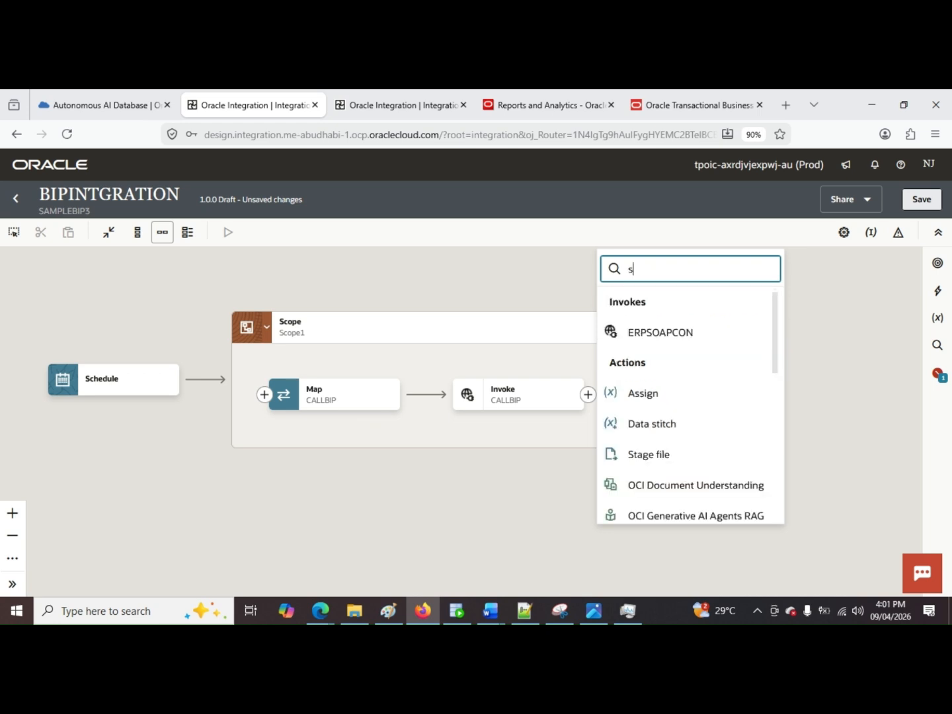
pyautogui.write('tage')
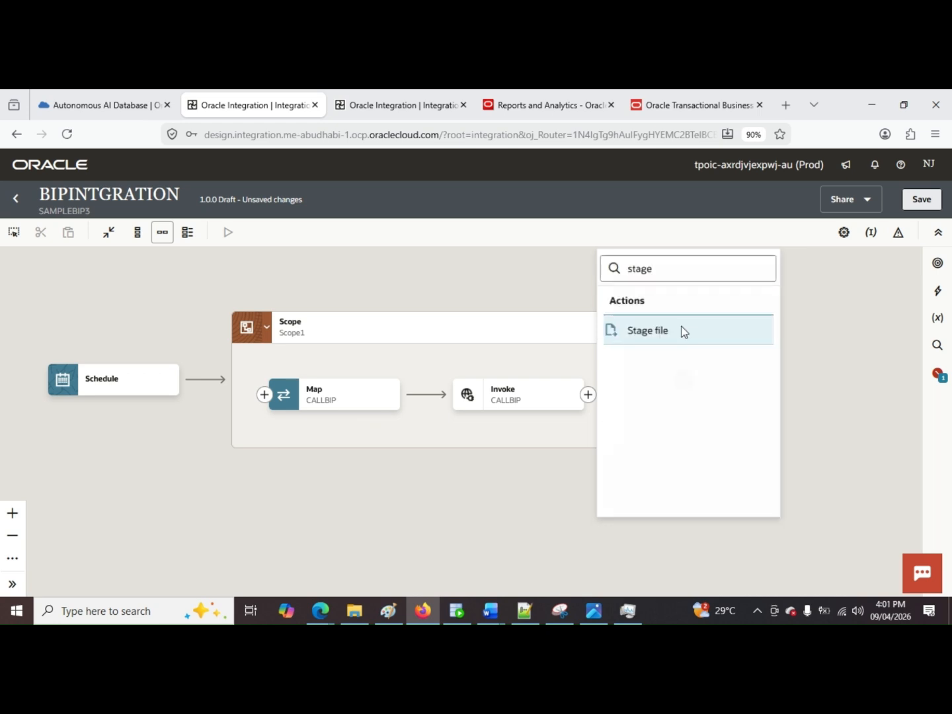
pyautogui.click(681, 327)
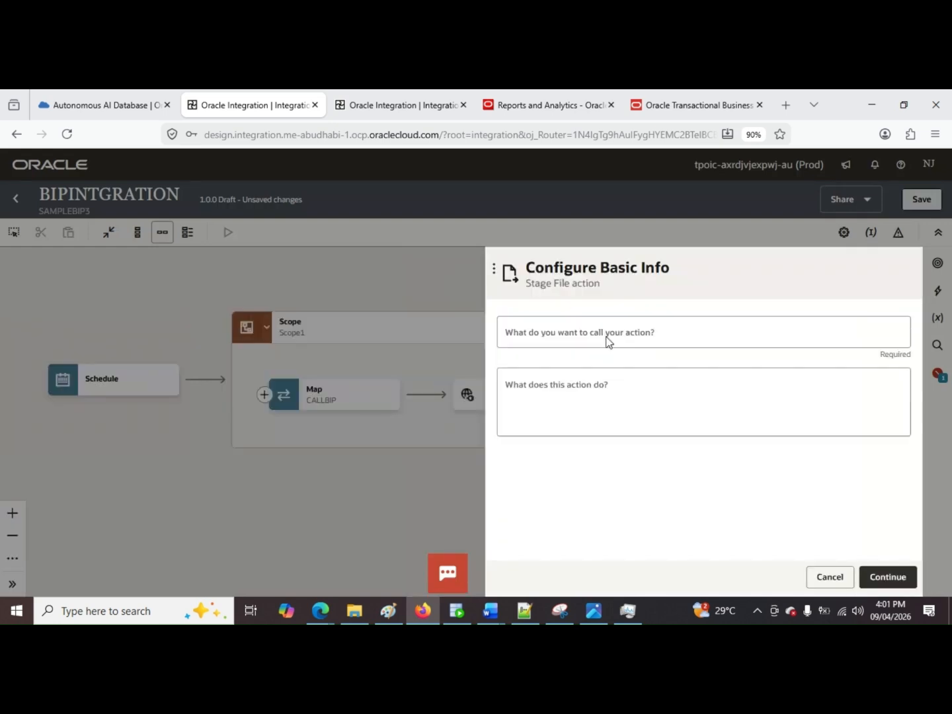
# Step: Name the stage file action WriteFile and continue to the operation settings
pyautogui.click(607, 340)
pyautogui.write('Wt')
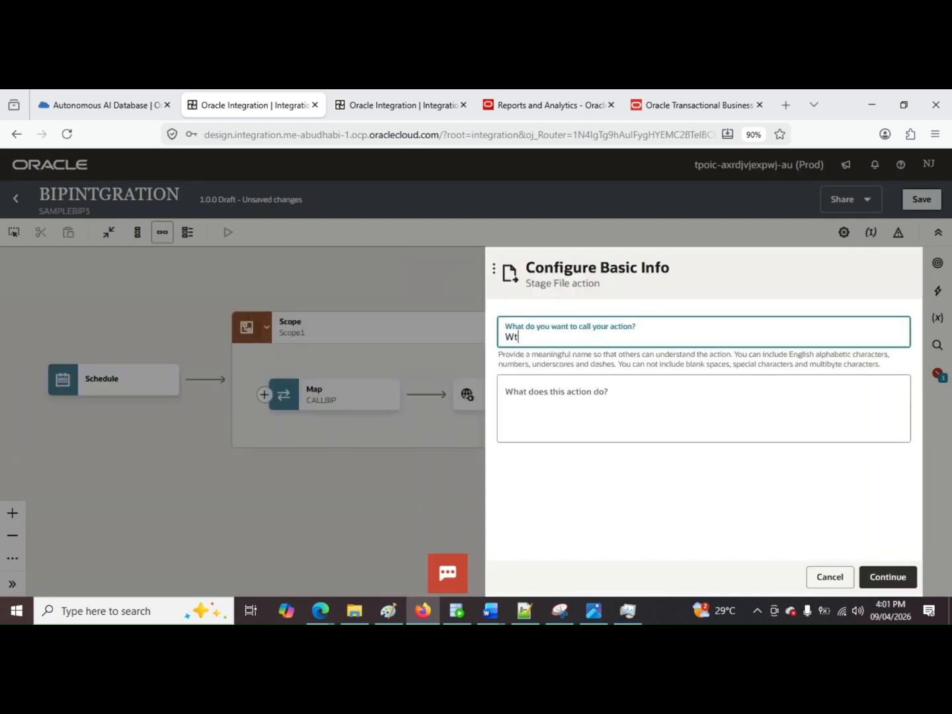
pyautogui.write('r')
pyautogui.press('BackSpace')
pyautogui.press('BackSpace')
pyautogui.write('riteFile')
pyautogui.click(886, 580)
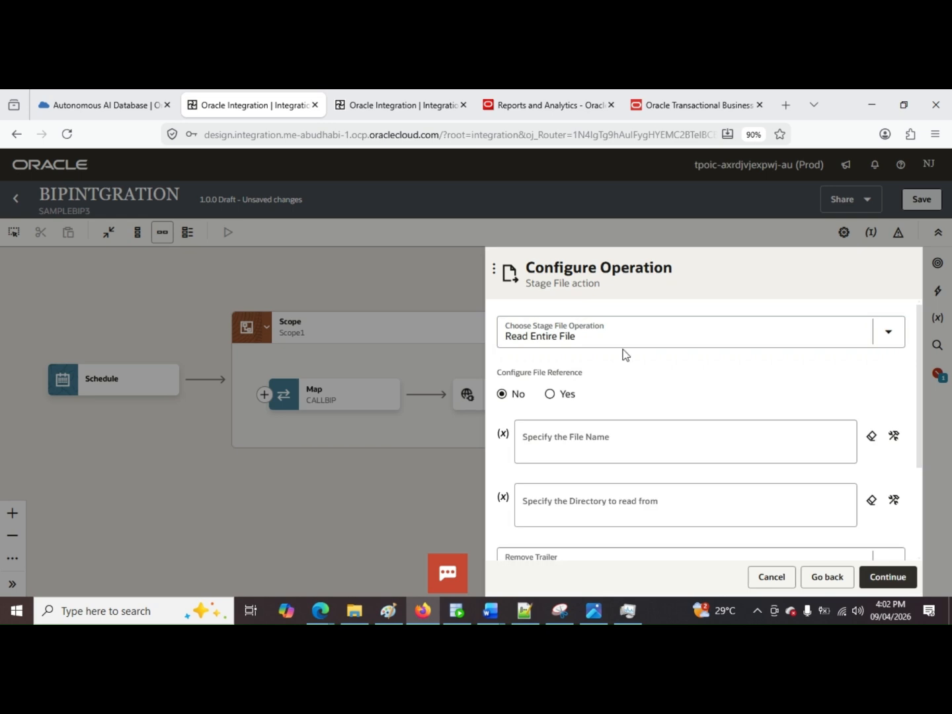
# Step: Choose Write File as the stage file operation and set the file name to 'data.csv'
pyautogui.click(623, 345)
pyautogui.click(639, 433)
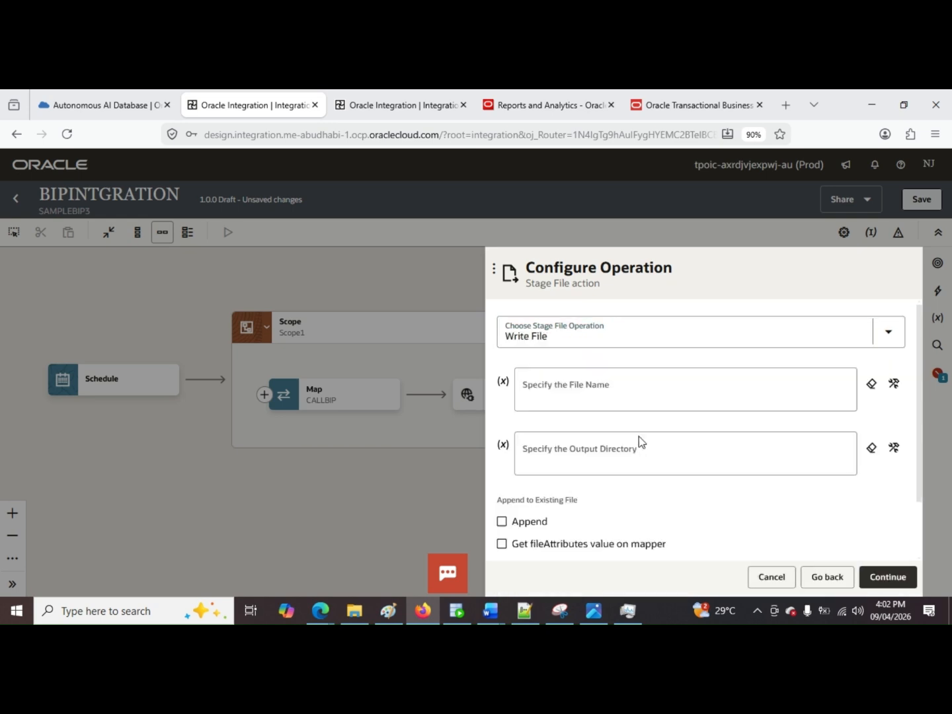
pyautogui.click(703, 391)
pyautogui.write('"')
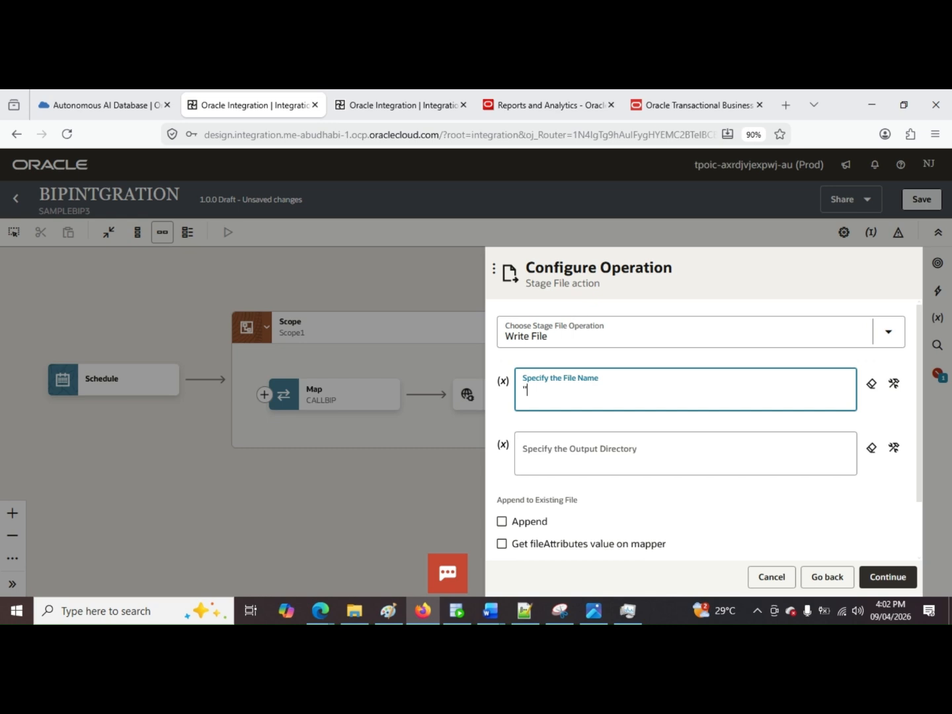
pyautogui.write("data.csv'")
# Step: Set the output directory to '/temp' and compare the settings with the WriteFile action in the CallBIPReport integration
pyautogui.click(615, 441)
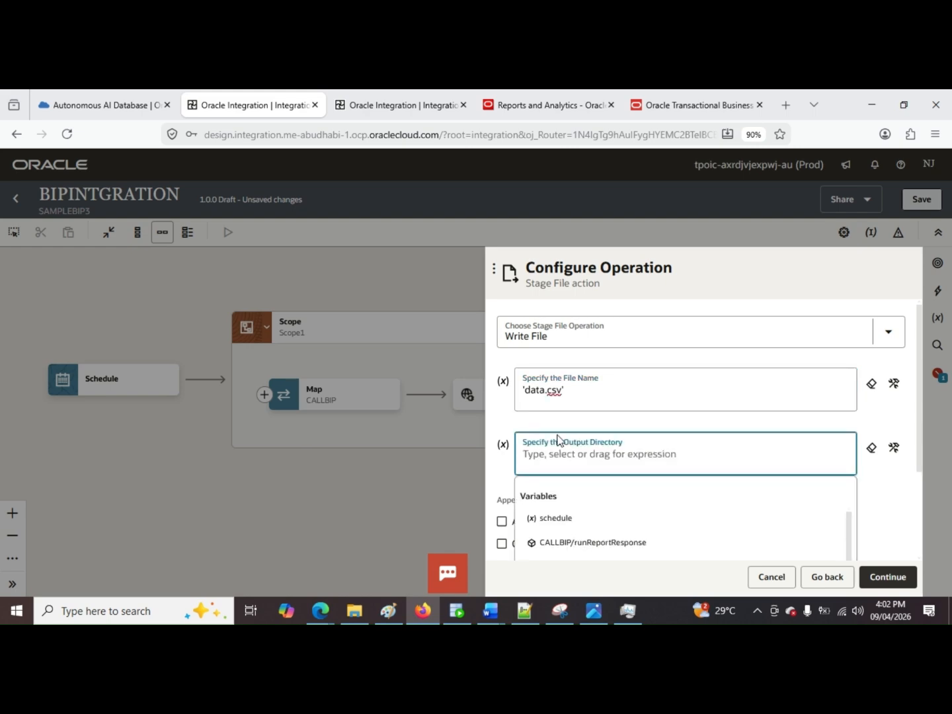
pyautogui.write("'t")
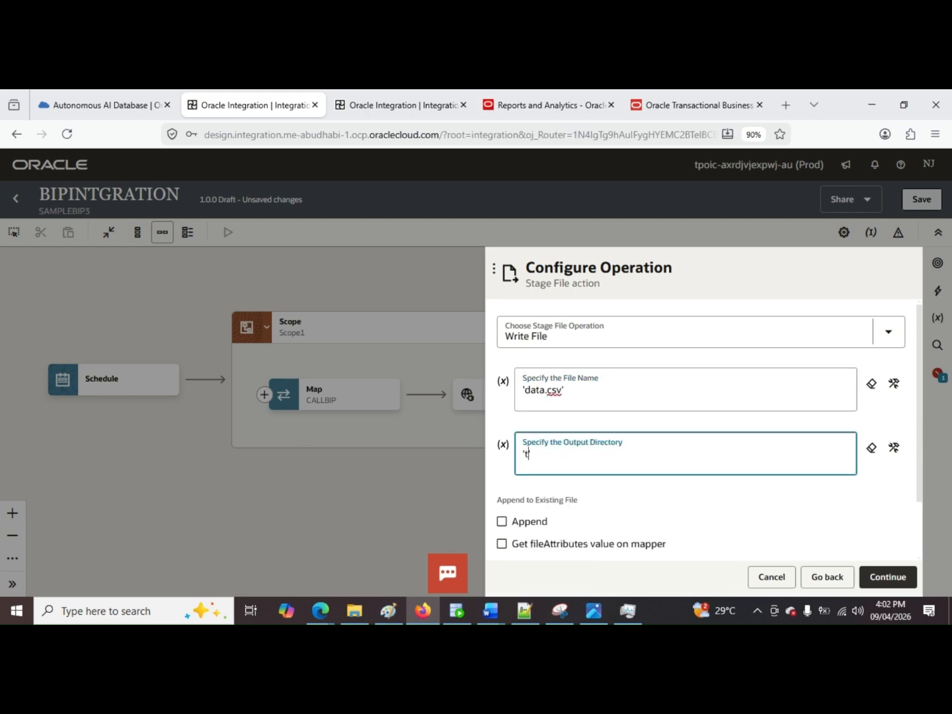
pyautogui.press('BackSpace')
pyautogui.write("emp'")
pyautogui.click(530, 453)
pyautogui.press('BackSpace')
pyautogui.write('/')
pyautogui.click(340, 104)
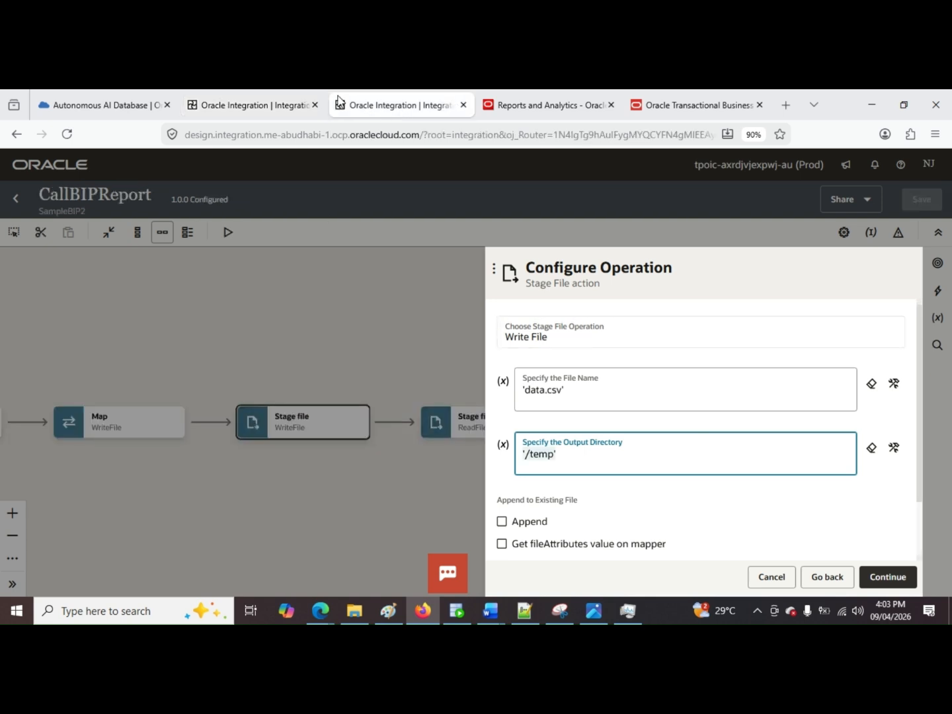
pyautogui.click(253, 98)
pyautogui.scroll(-1, 688, 437)
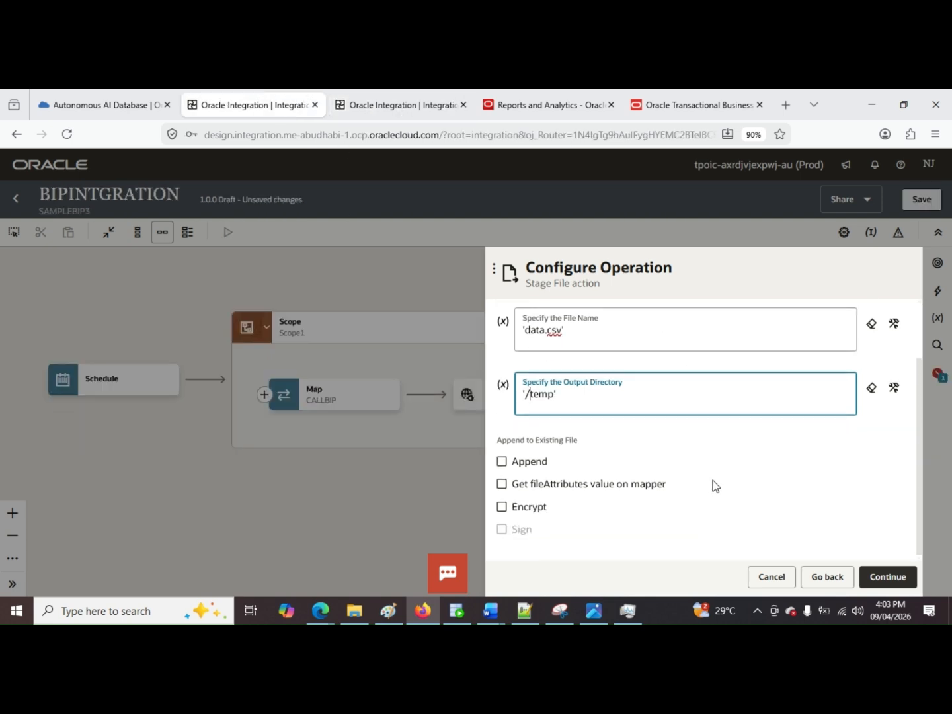
pyautogui.scroll(1, 822, 496)
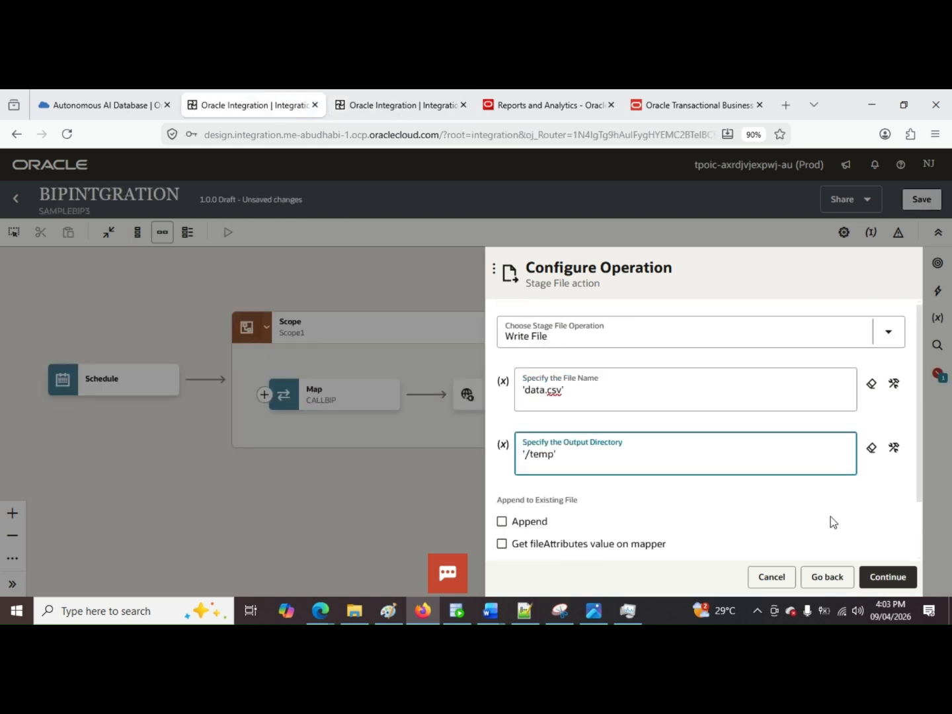
# Step: Accept the WriteFile operation settings and choose an XML schema (XSD) document to describe the structure of the file contents
pyautogui.click(895, 584)
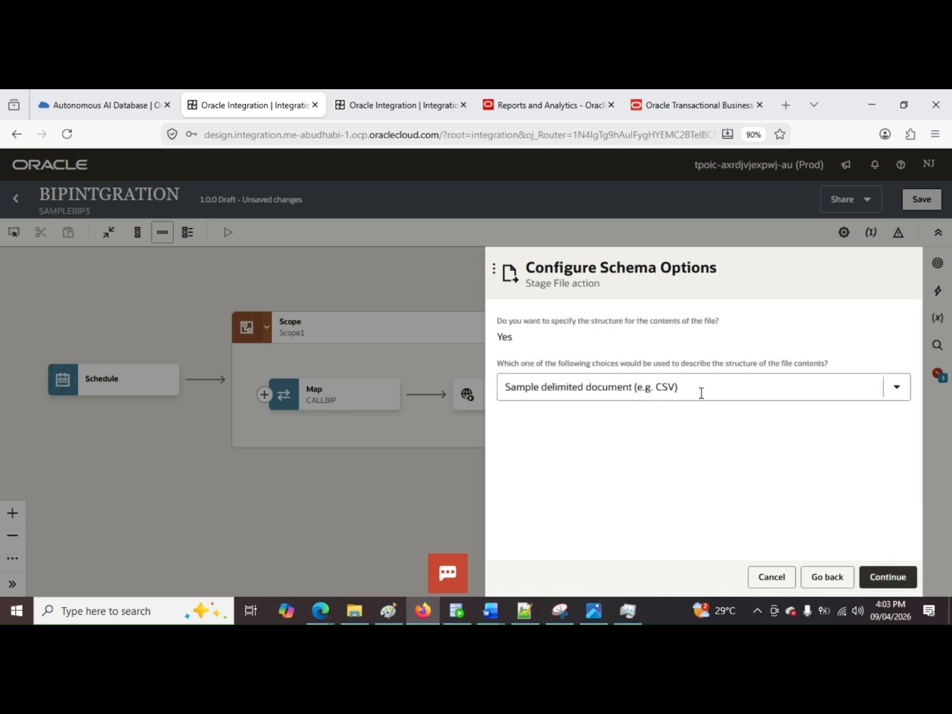
pyautogui.click(714, 393)
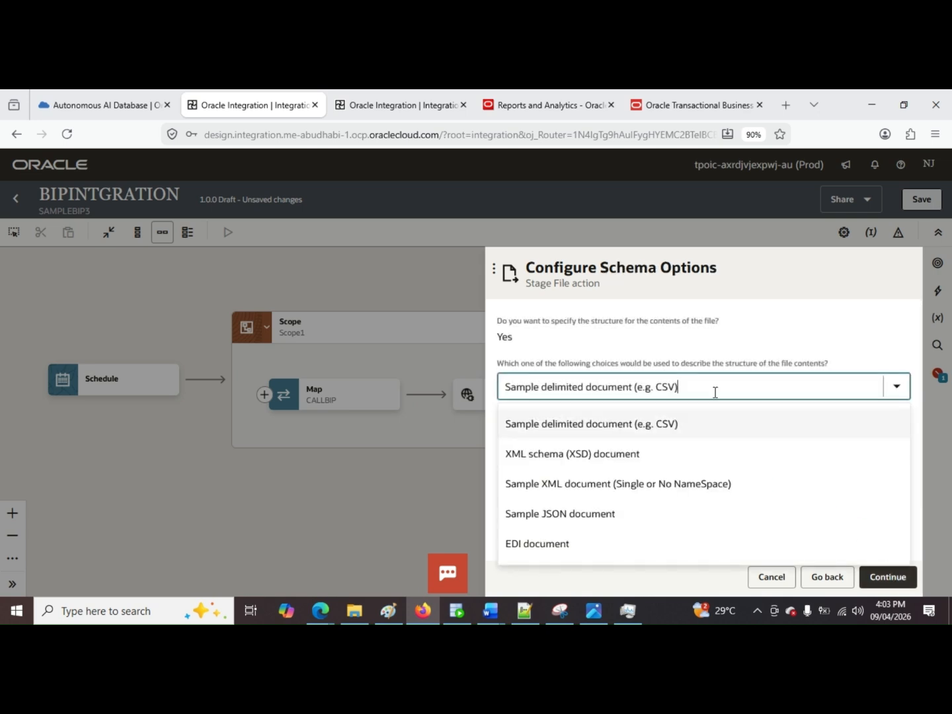
pyautogui.click(706, 455)
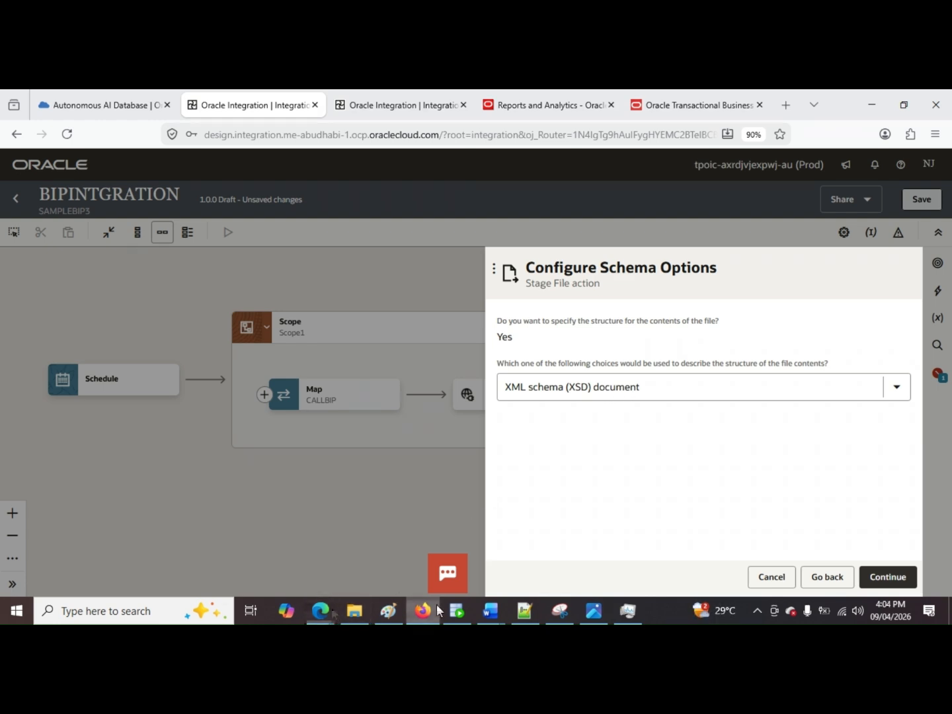
pyautogui.click(894, 576)
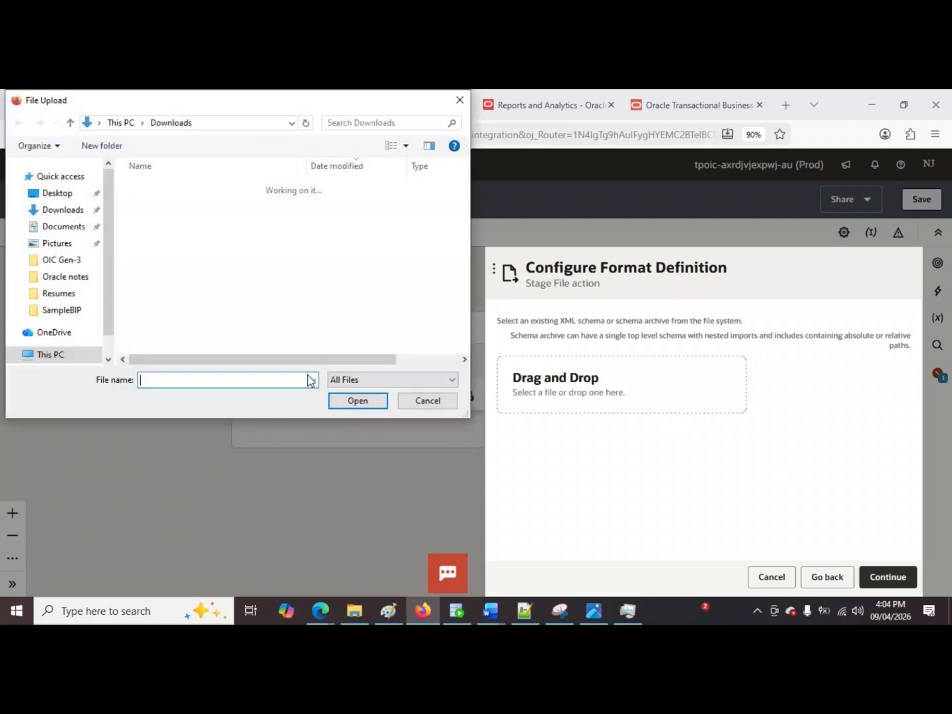
# Step: Upload opaque.xsd from the OIC Gen-3 folder as the schema with opaqueElement as its element, and finish the WriteFile stage file action
pyautogui.hotkey('ctrl', 'v')
pyautogui.press('Return')
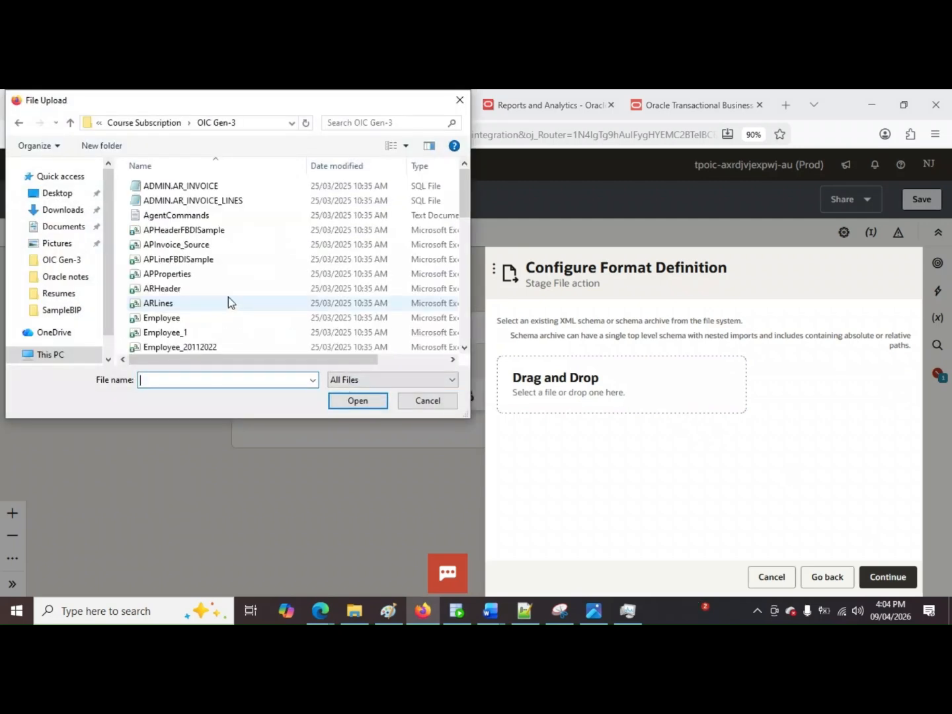
pyautogui.scroll(-5, 226, 285)
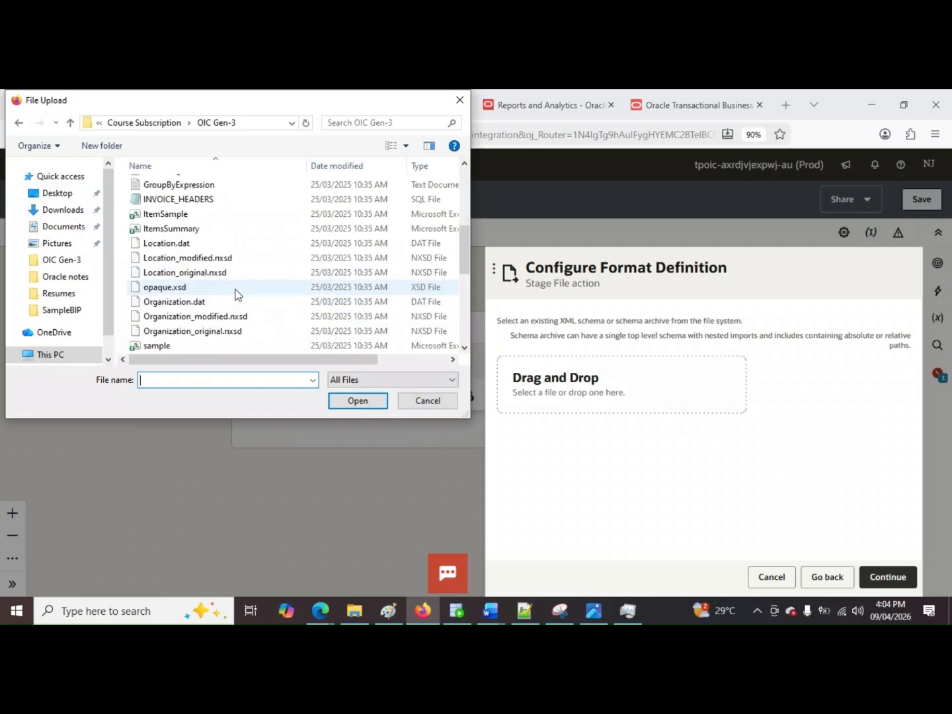
pyautogui.click(238, 294)
pyautogui.doubleClick(237, 294)
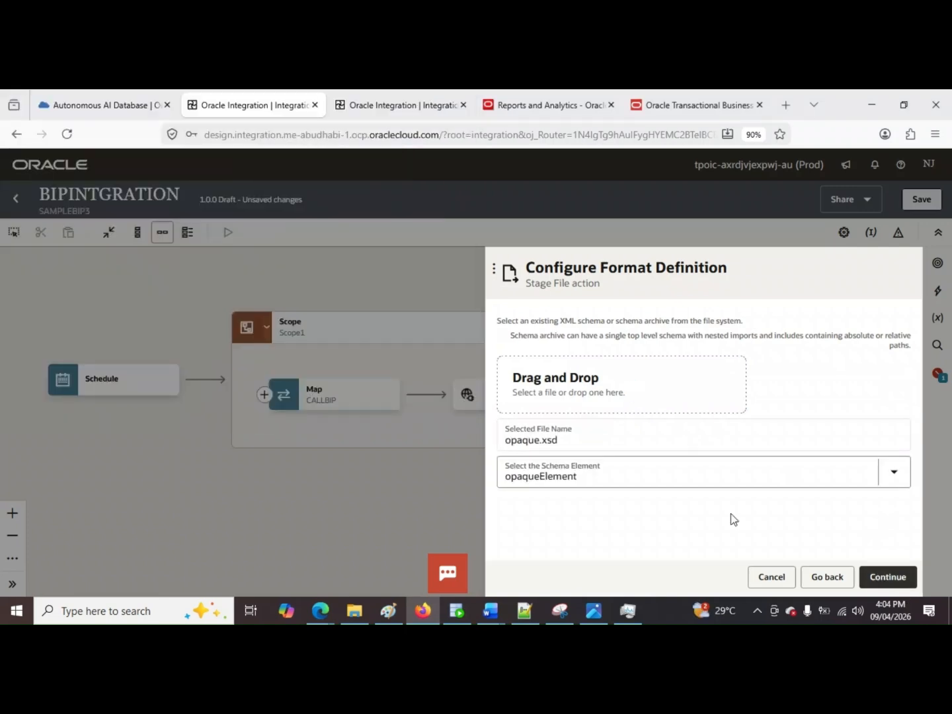
pyautogui.click(884, 577)
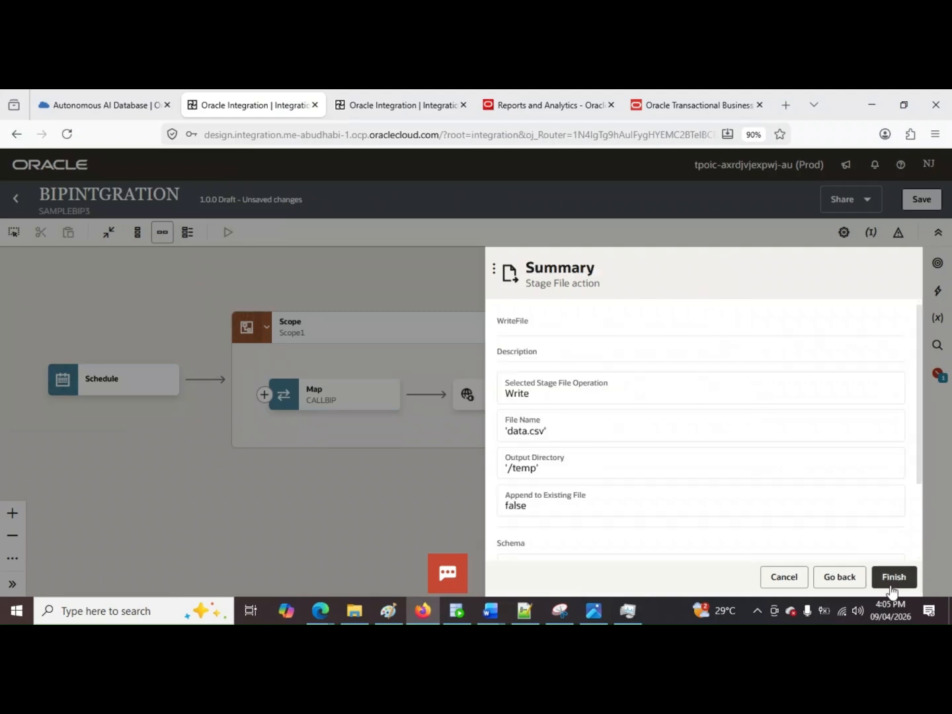
pyautogui.click(893, 580)
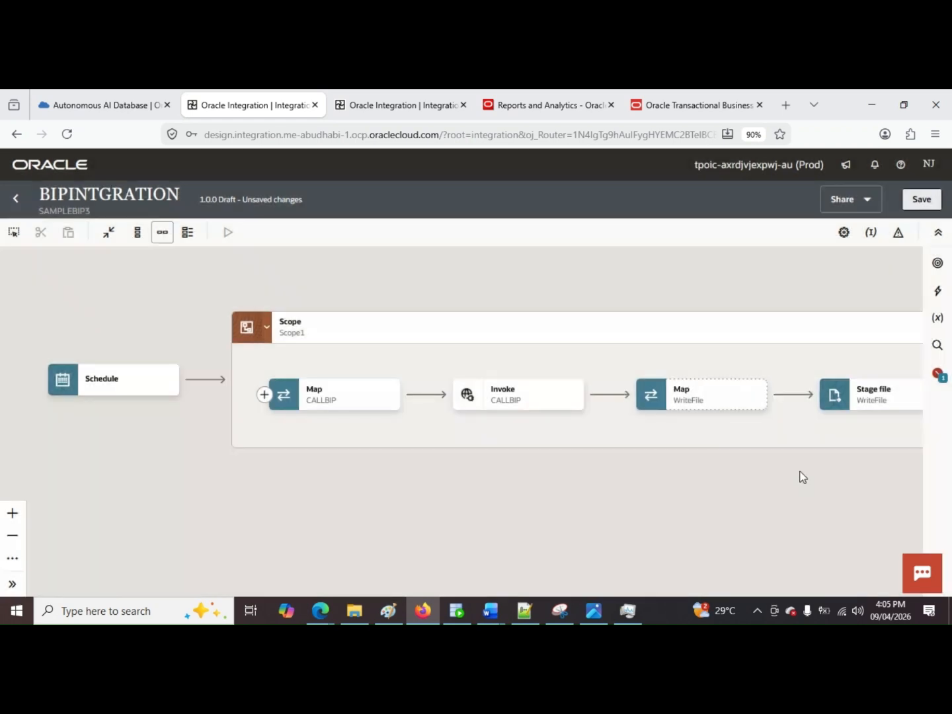
# Step: Open the WriteFile map between the CALLBIP invoke and the stage file action for editing
pyautogui.moveTo(796, 476); pyautogui.dragTo(599, 472)
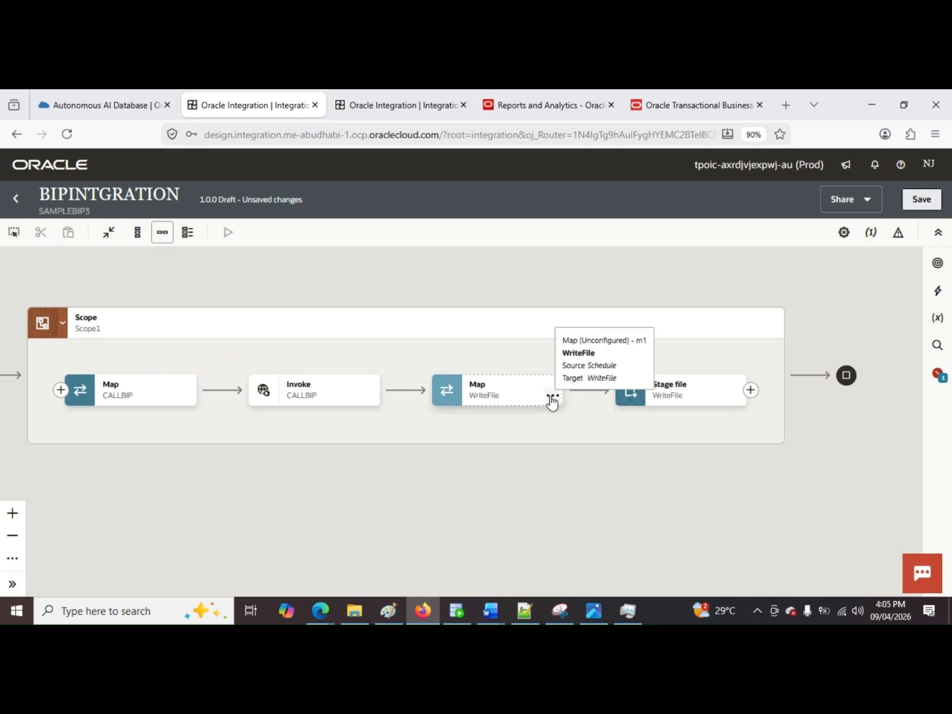
pyautogui.click(554, 399)
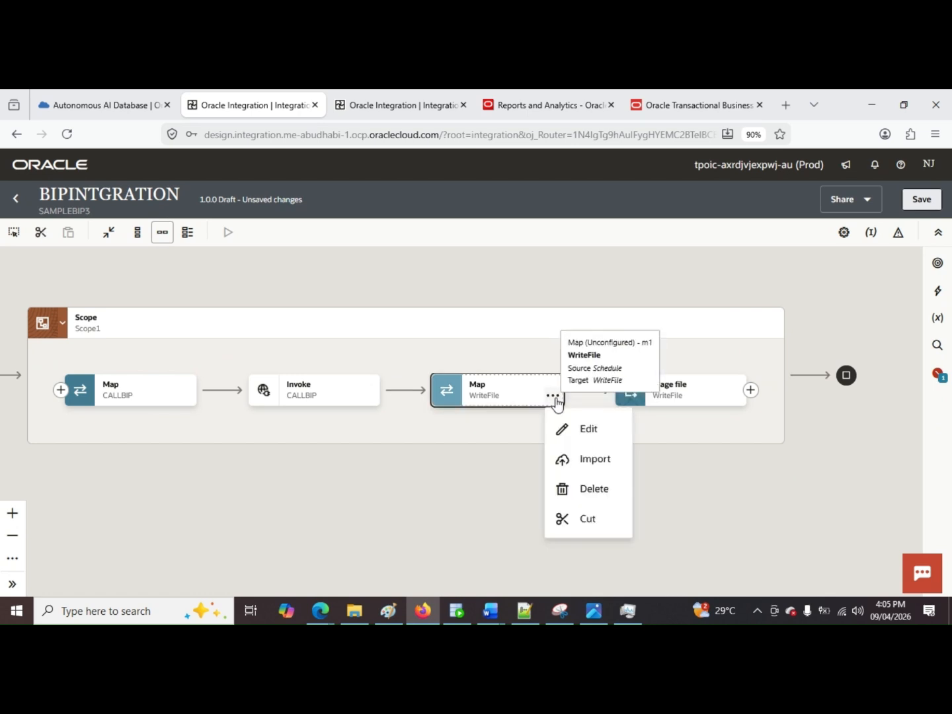
pyautogui.click(613, 441)
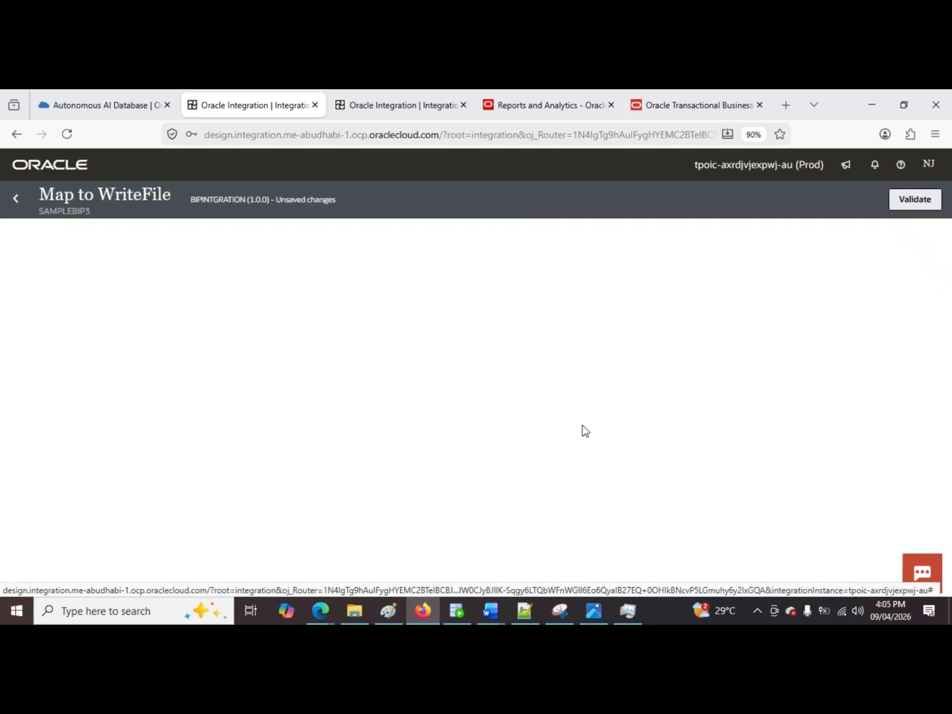
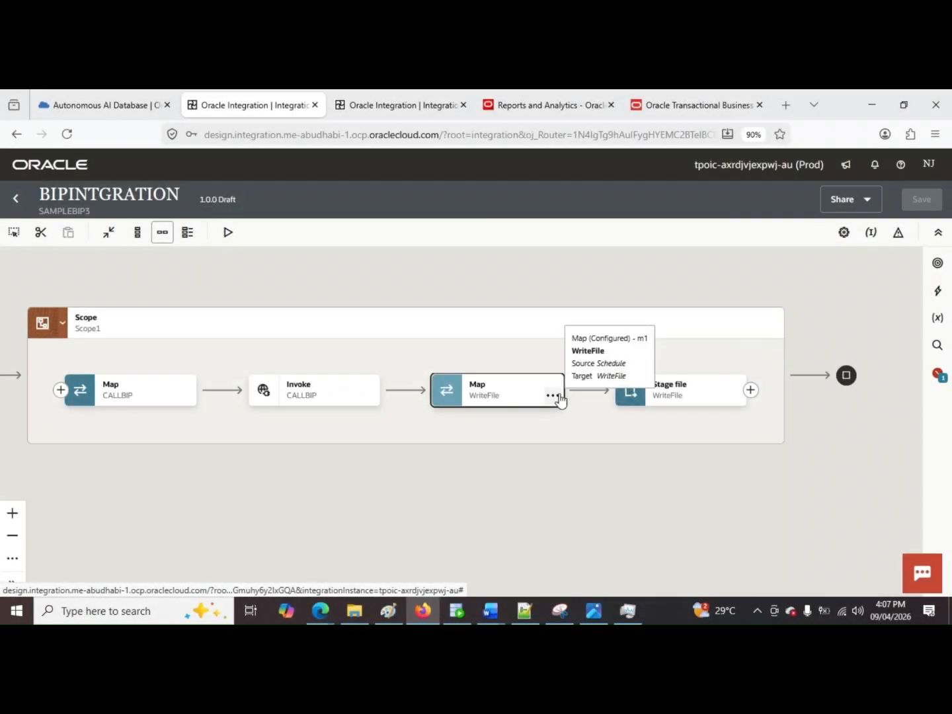
# Step: Map reportBytes from the CALLBIP response to the Opaque Element of WriteFile and return to the integration flow
pyautogui.click(561, 399)
pyautogui.click(587, 427)
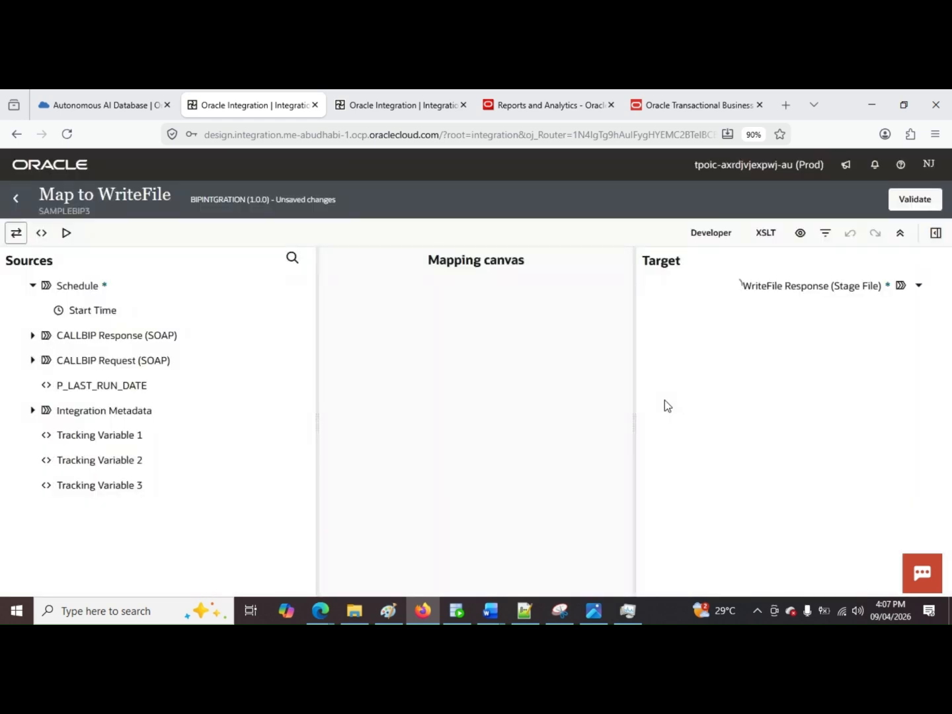
pyautogui.click(33, 336)
pyautogui.click(45, 360)
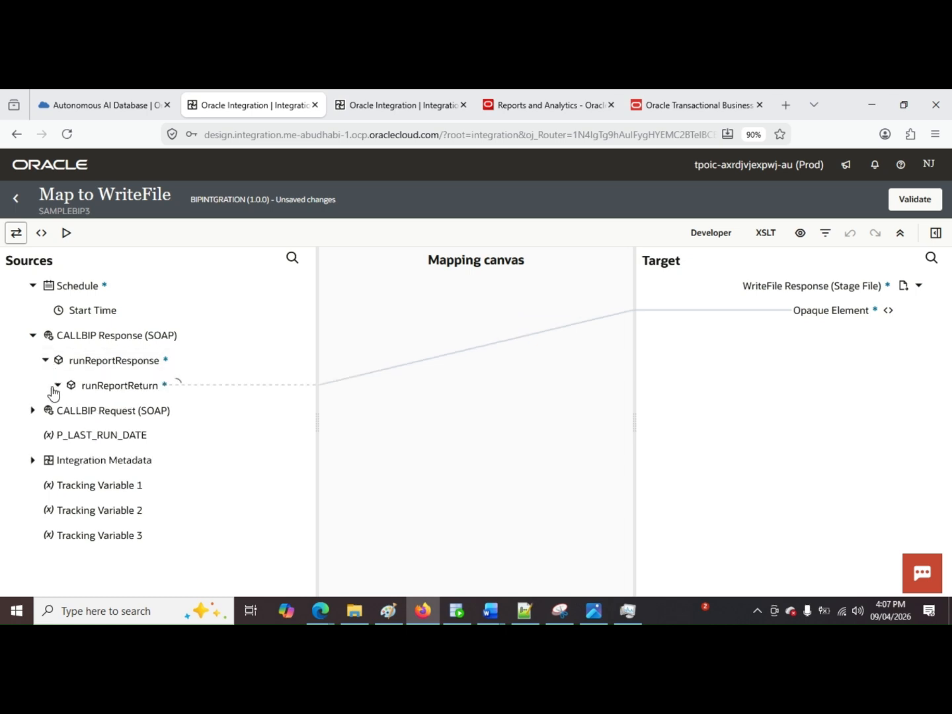
pyautogui.click(57, 385)
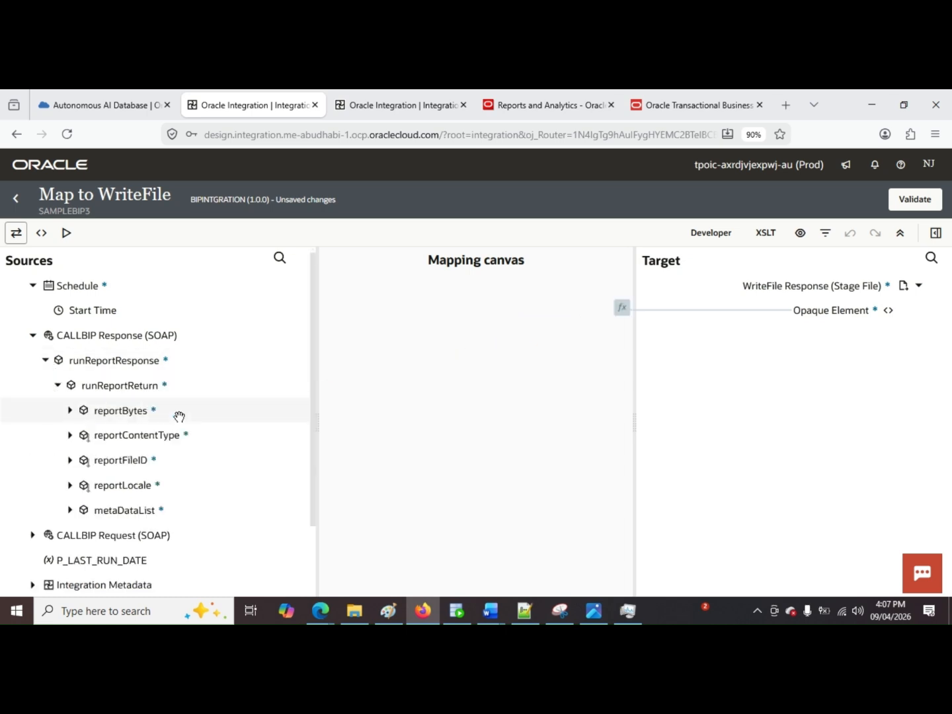
pyautogui.click(70, 410)
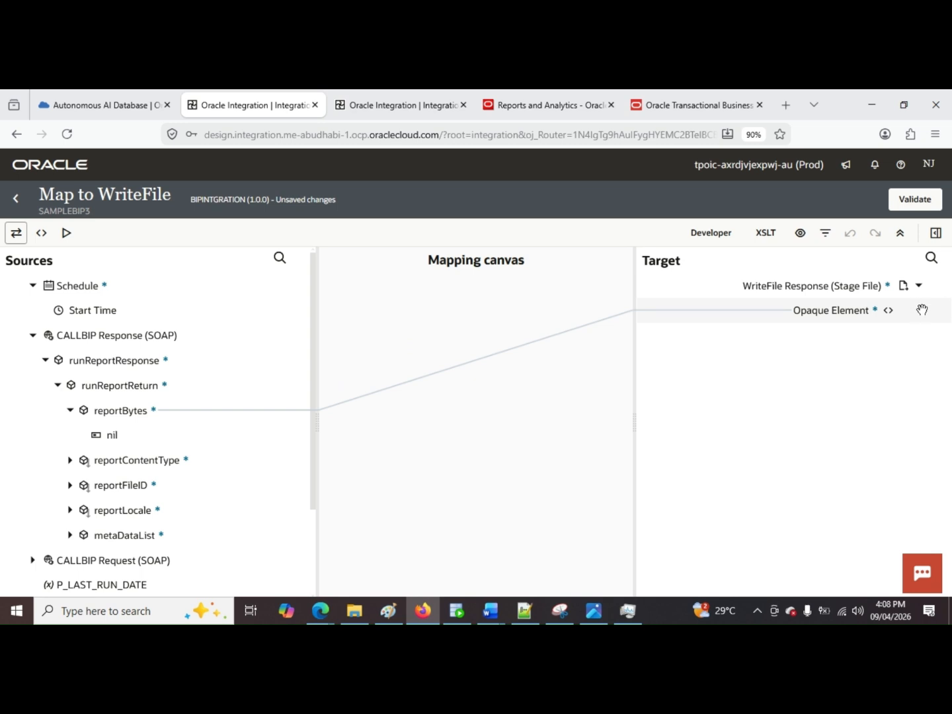
pyautogui.click(15, 198)
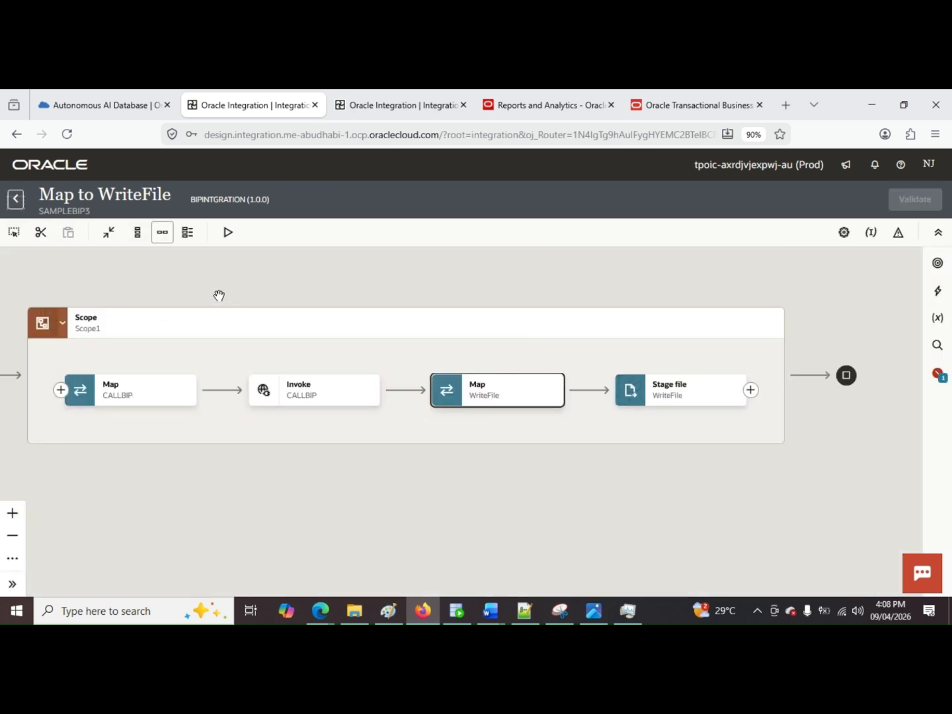
# Step: Add another stage file action directly after the WriteFile action inside the scope
pyautogui.hscroll(5, 587, 425)
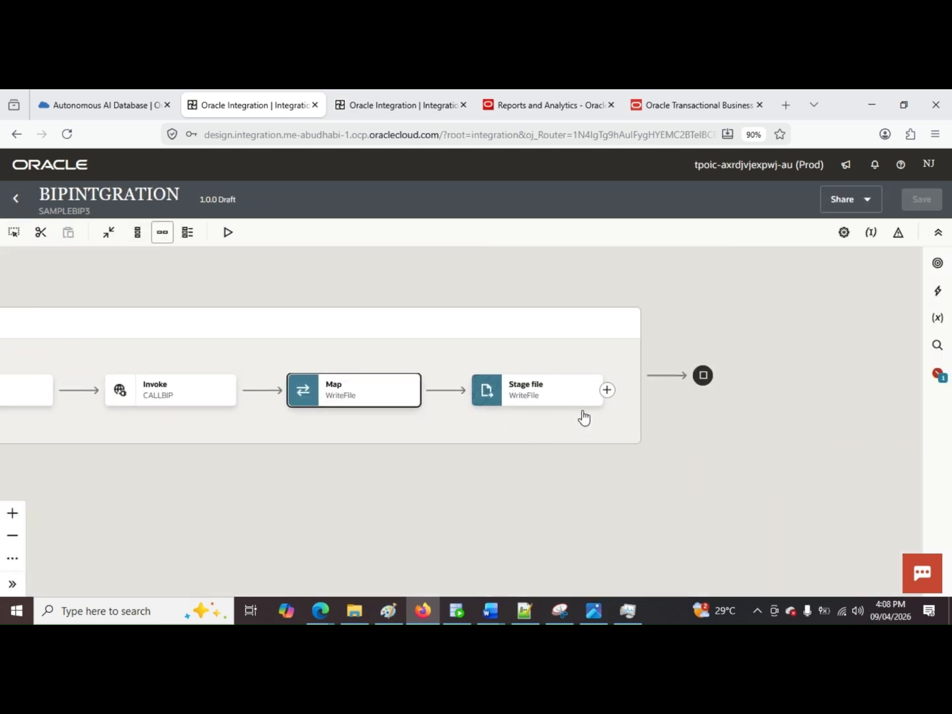
pyautogui.click(607, 390)
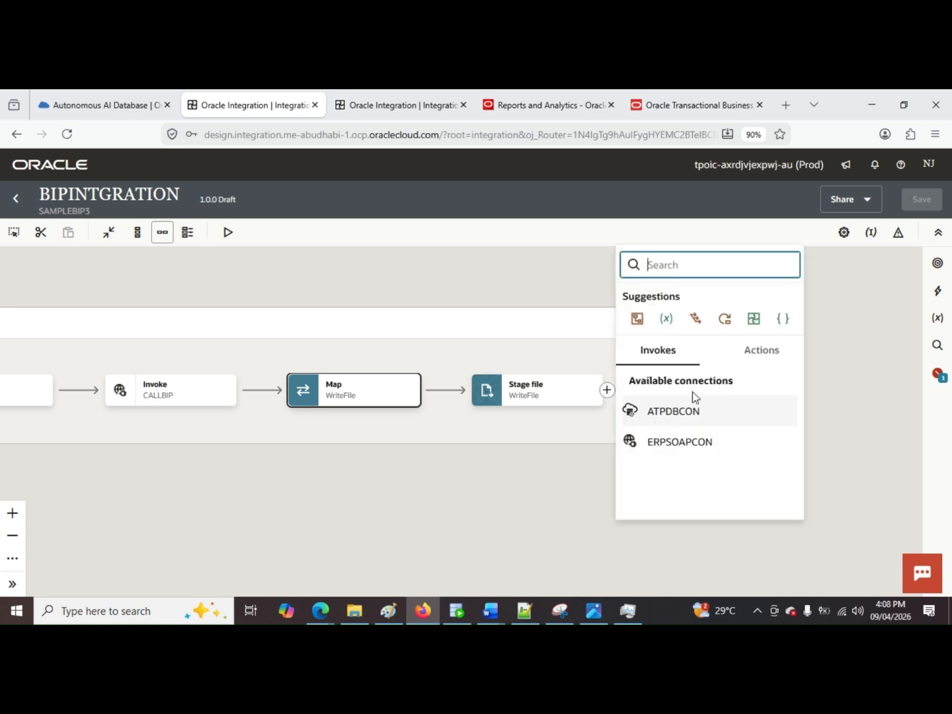
pyautogui.write('s')
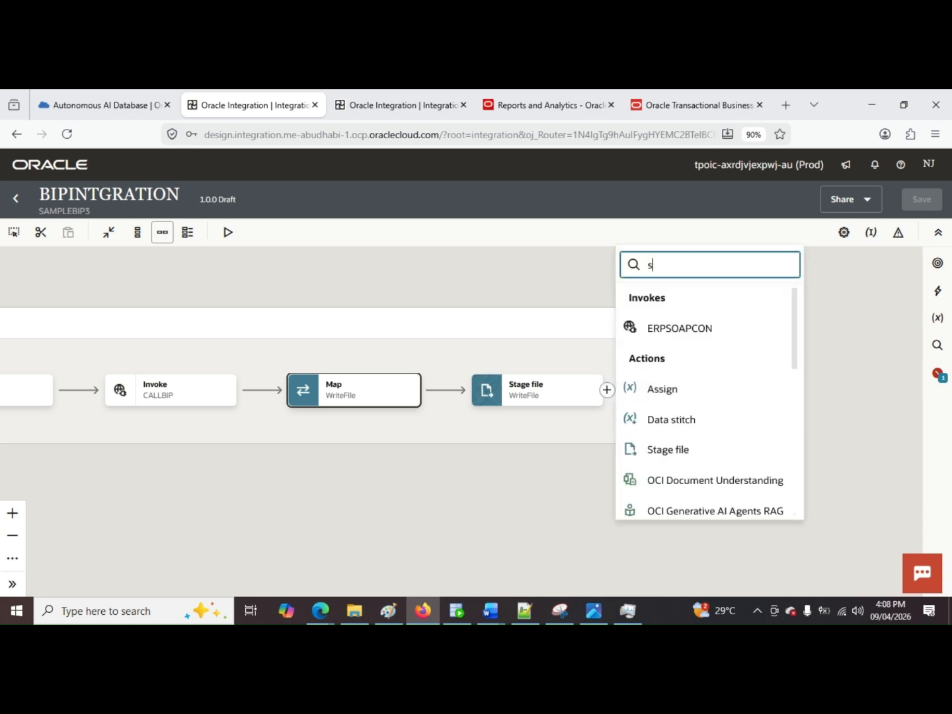
pyautogui.write('t')
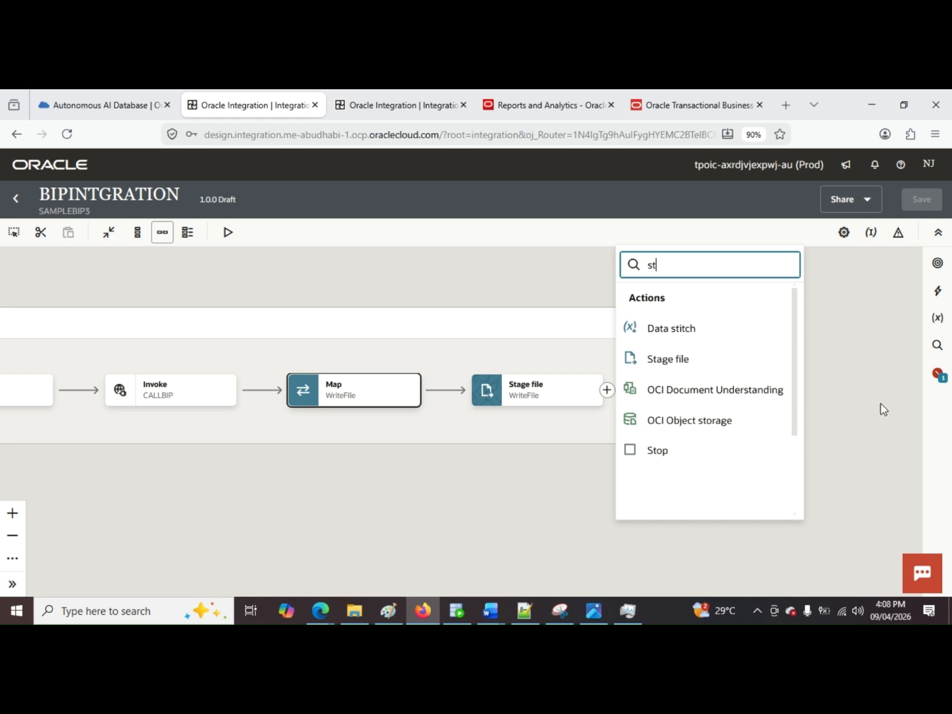
pyautogui.write('age')
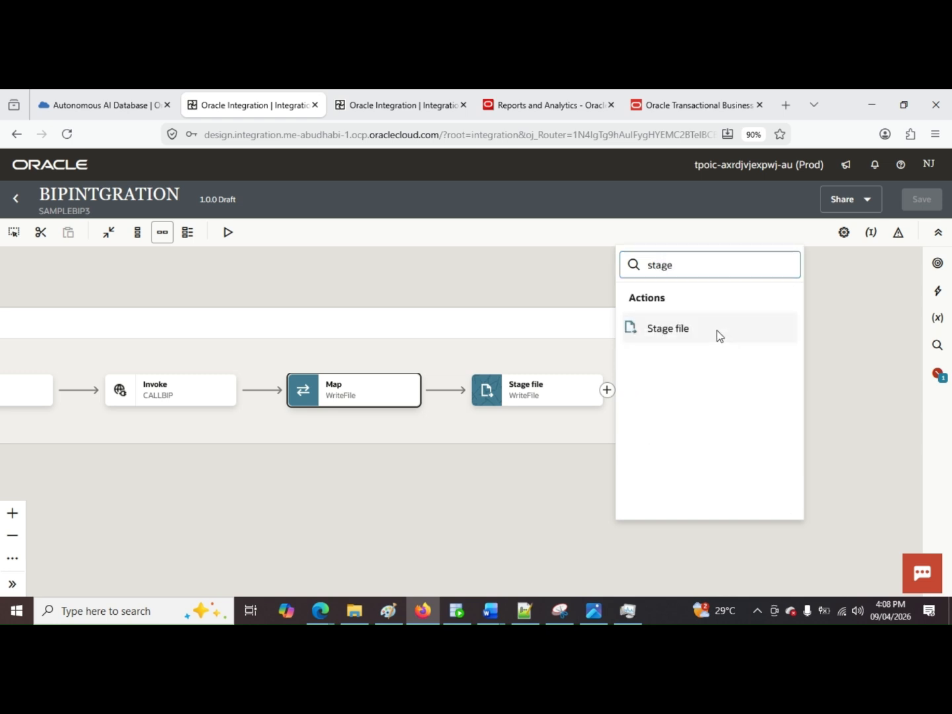
pyautogui.click(717, 330)
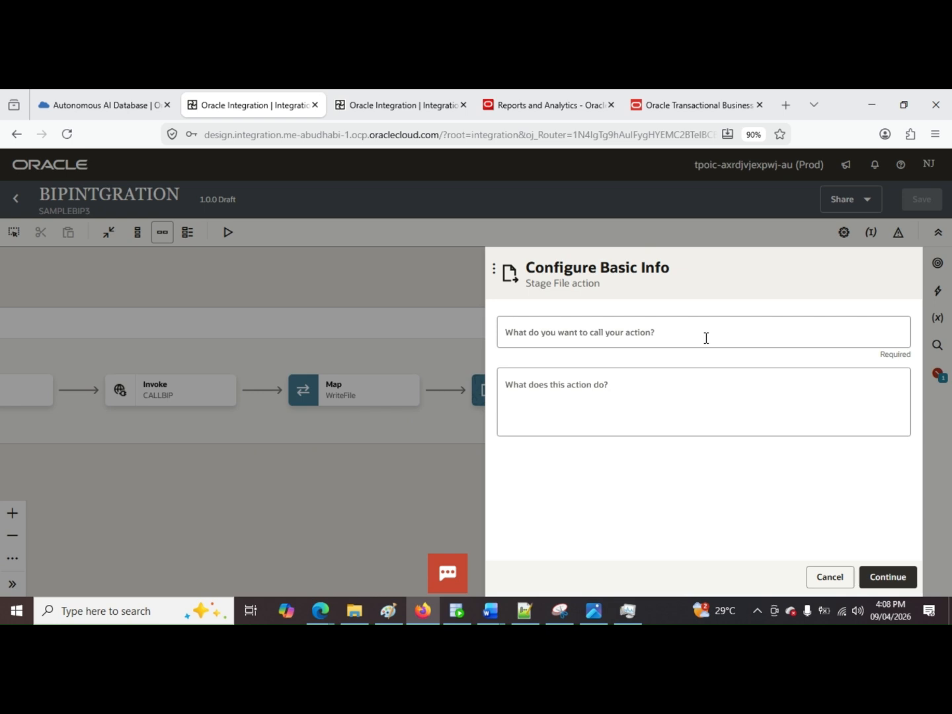
# Step: Name the new stage file action ReadFile and proceed to its operation settings
pyautogui.click(705, 338)
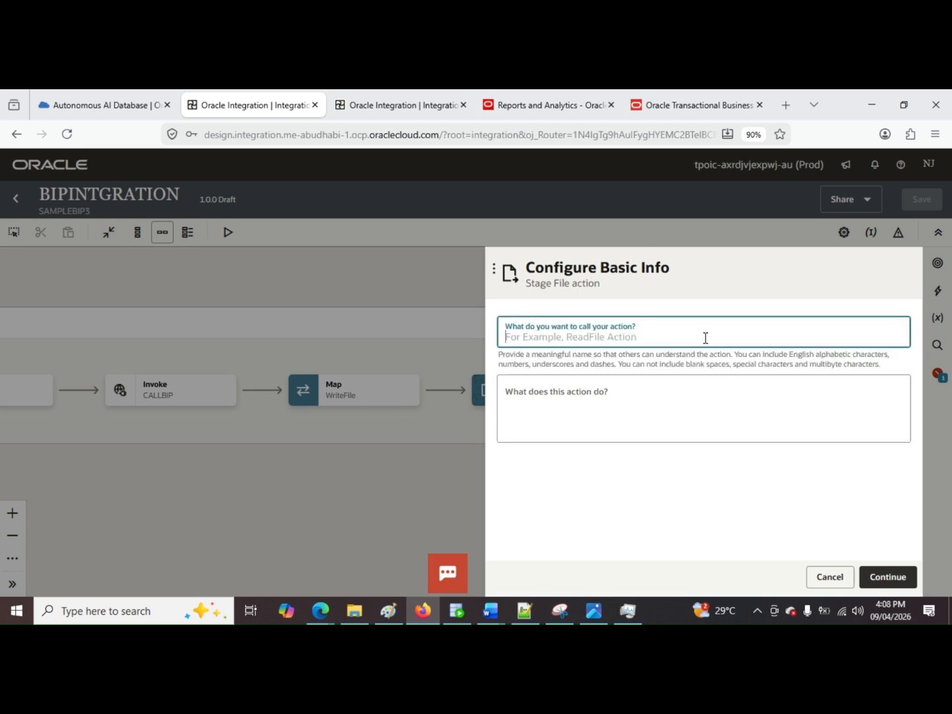
pyautogui.write('R')
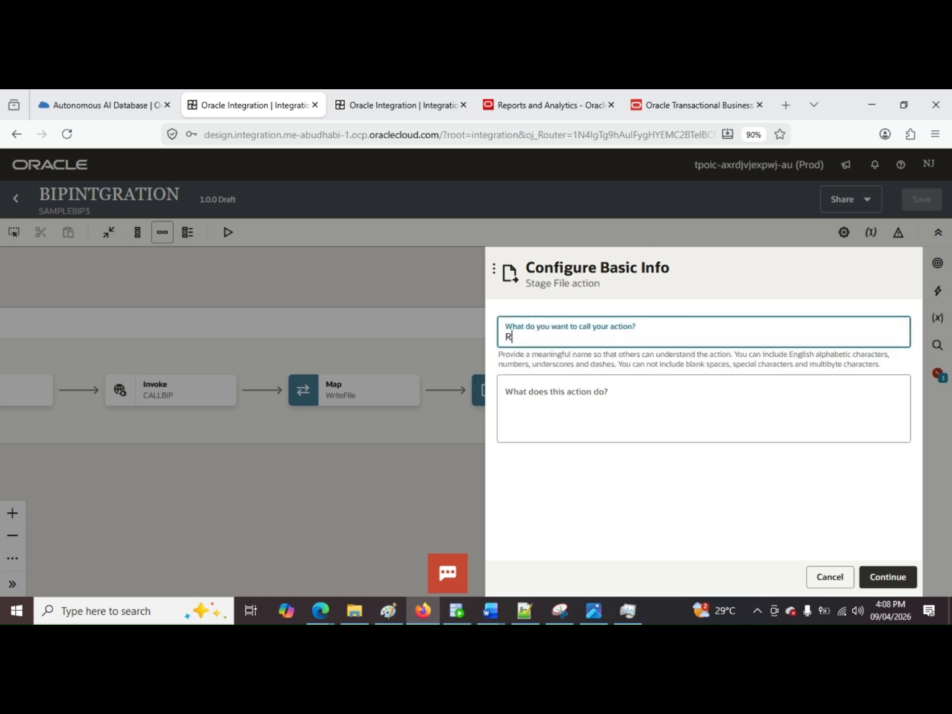
pyautogui.write('eadFile')
pyautogui.click(898, 393)
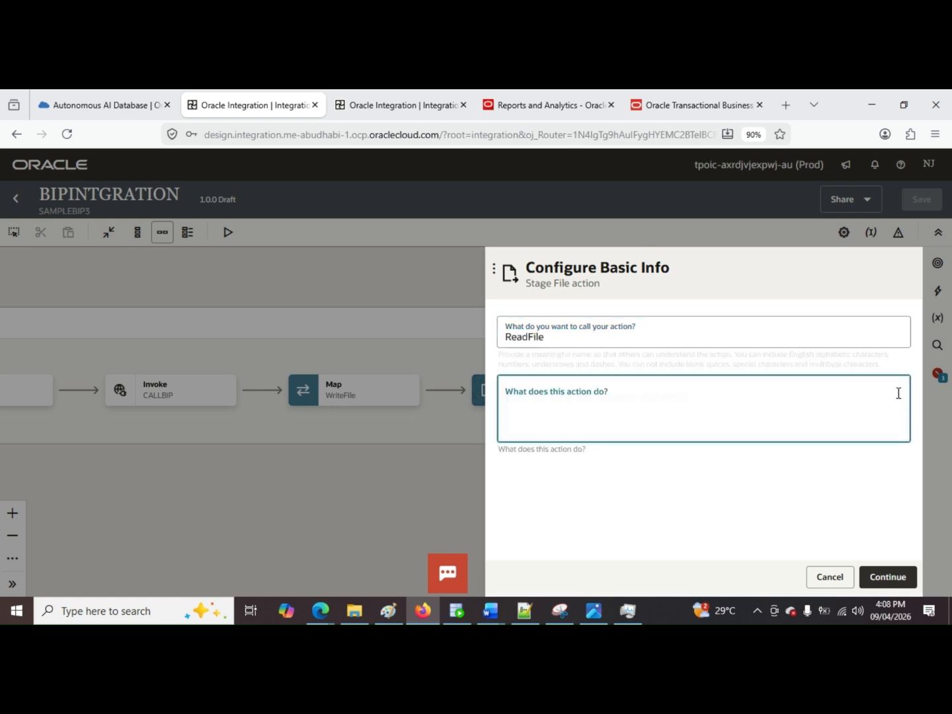
pyautogui.click(881, 573)
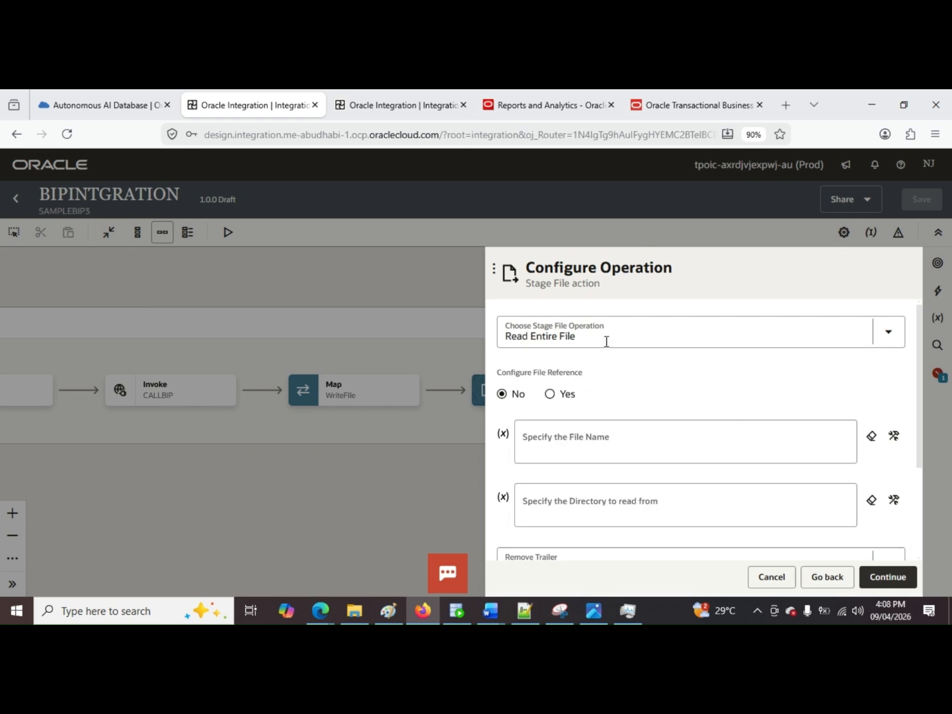
# Step: Configure Read Entire File to use a file reference, taken from the FileReference element under ICSFile in the WriteFile response
pyautogui.click(566, 396)
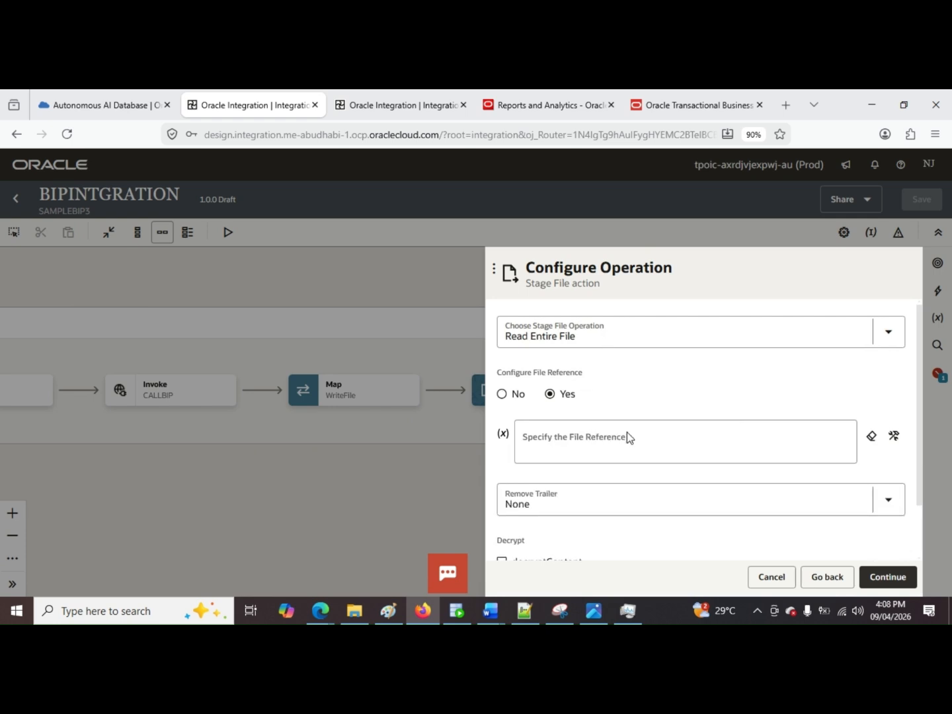
pyautogui.click(627, 436)
pyautogui.click(900, 447)
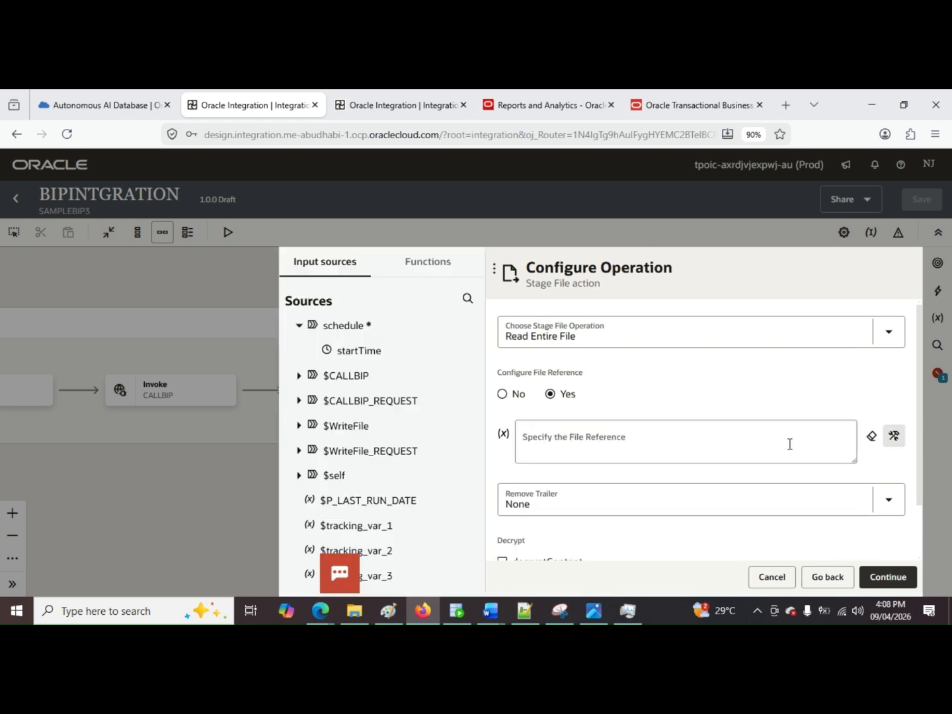
pyautogui.click(254, 426)
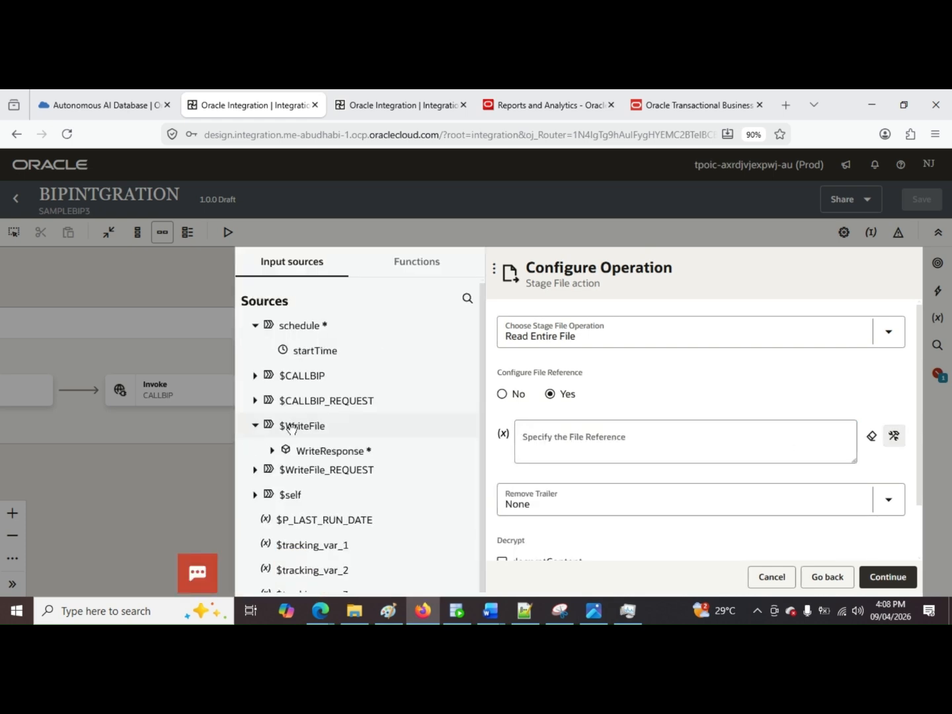
pyautogui.click(271, 450)
pyautogui.click(285, 474)
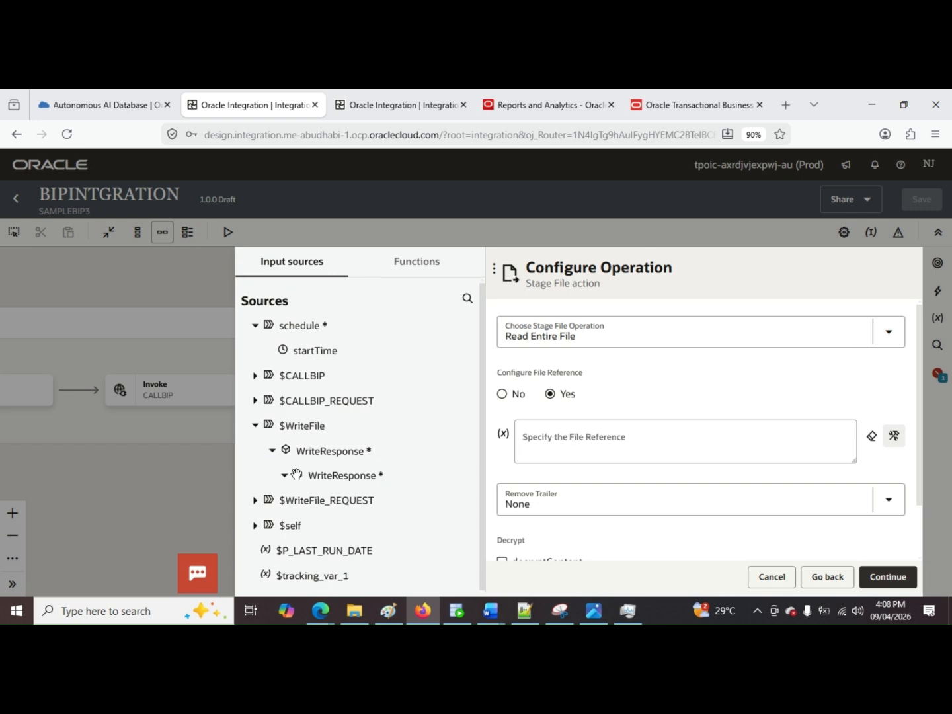
pyautogui.click(296, 500)
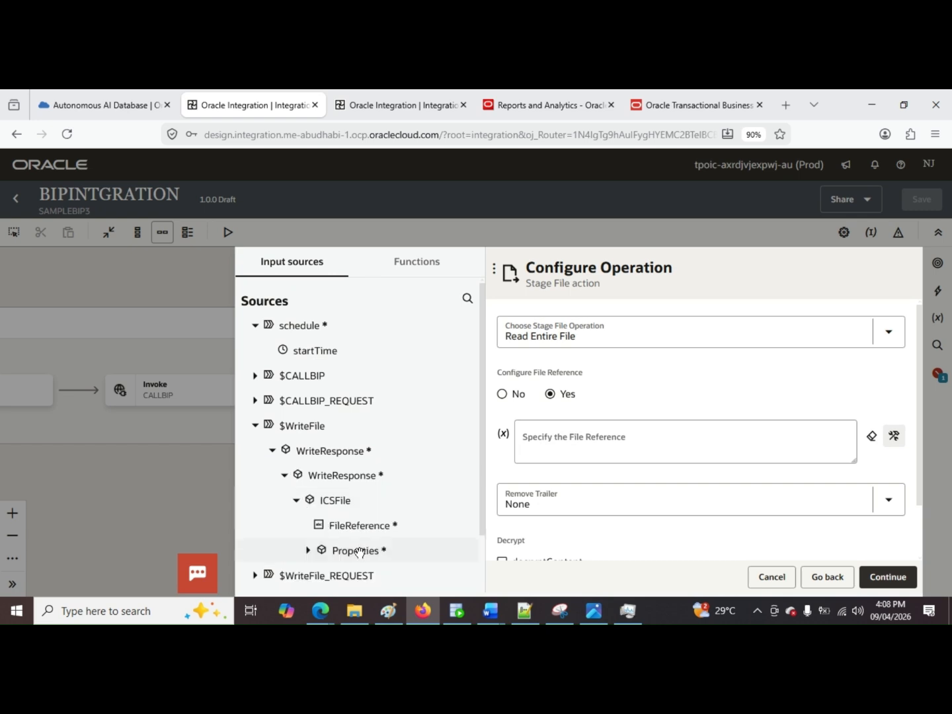
pyautogui.moveTo(357, 525); pyautogui.dragTo(582, 442)
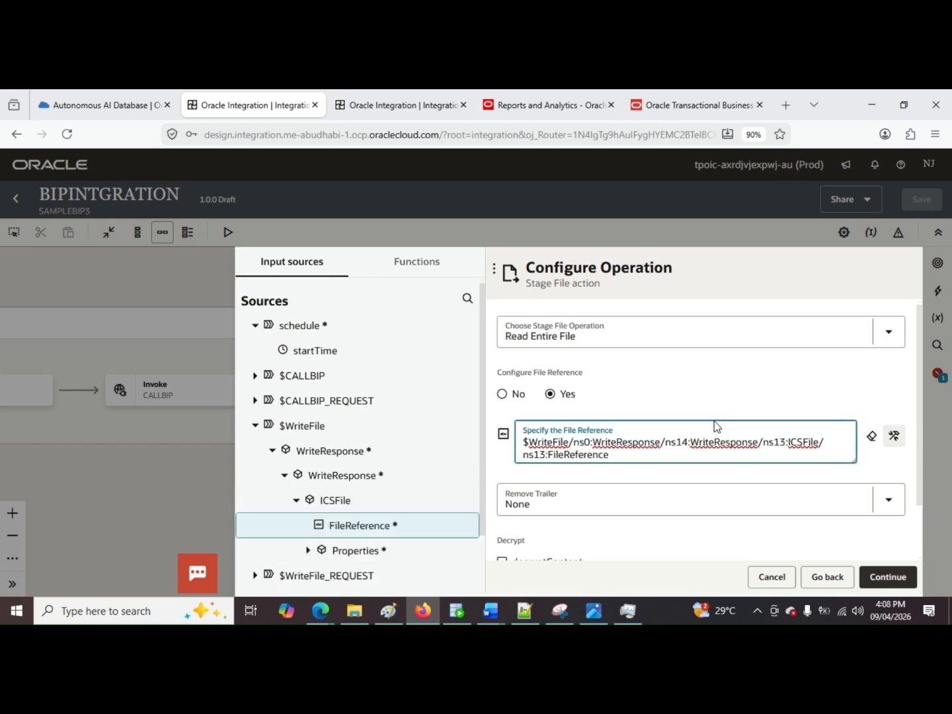
pyautogui.scroll(-2, 788, 471)
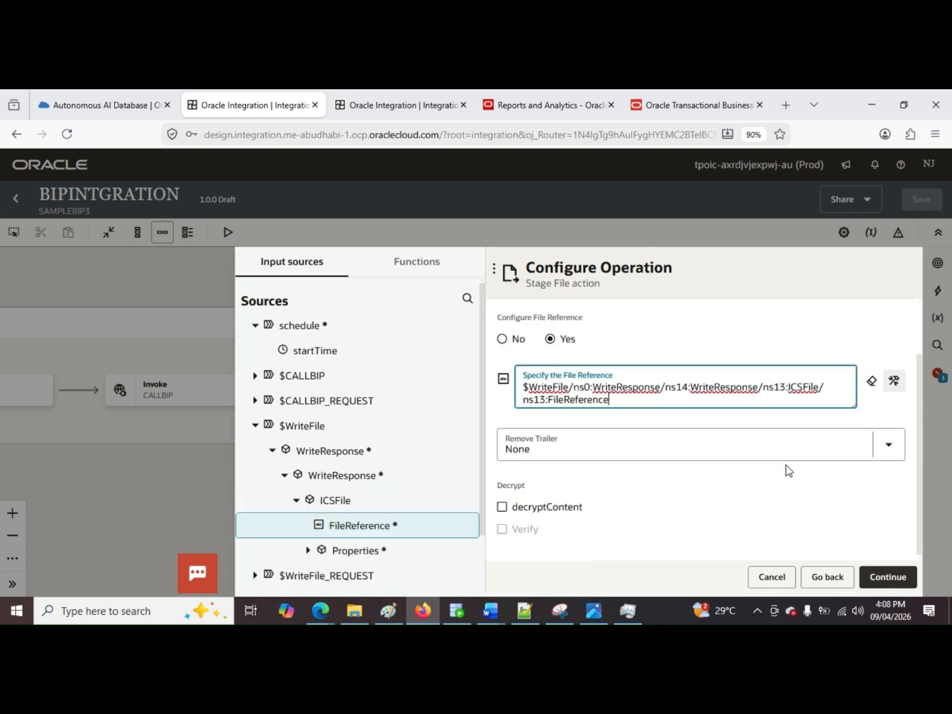
pyautogui.click(889, 579)
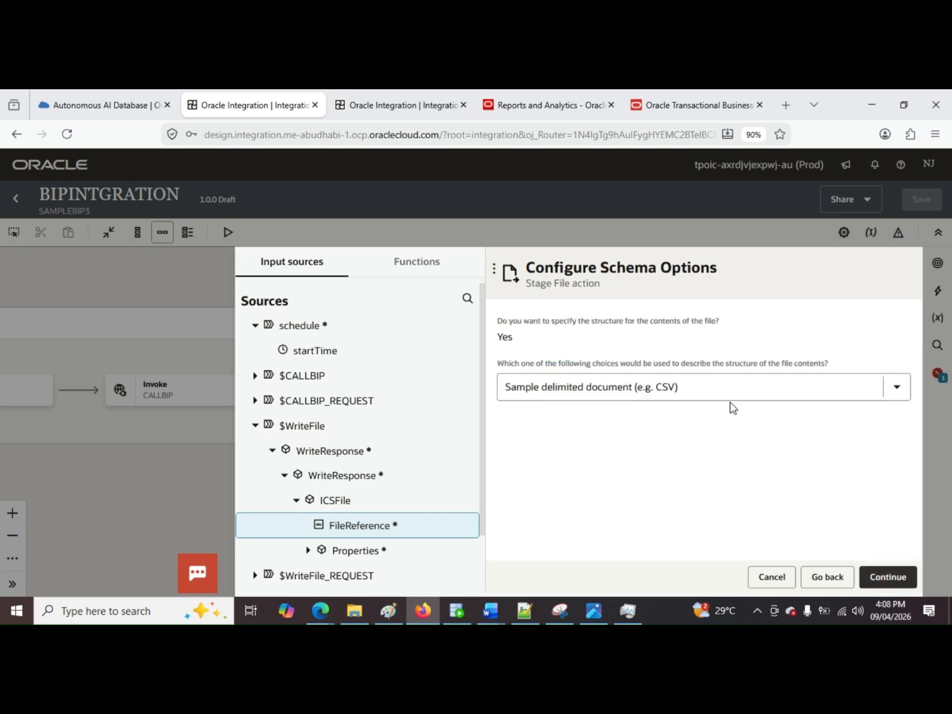
# Step: Accept a sample delimited document (CSV) as the structure and upload POZ_SUPPLIER.csv from the SampleBIP folder for the schema
pyautogui.click(889, 578)
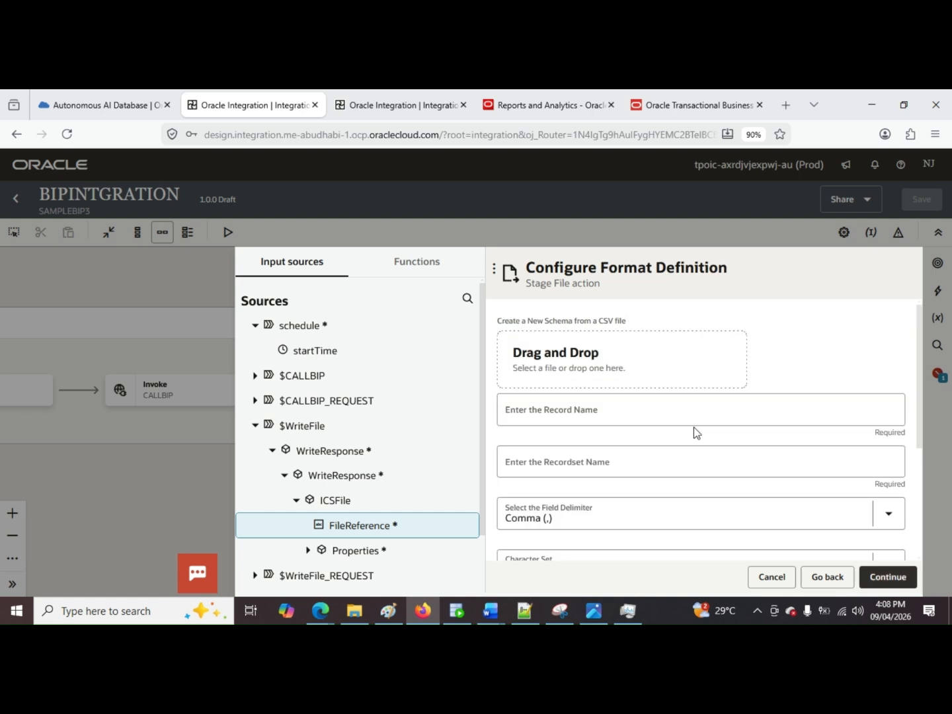
pyautogui.click(652, 373)
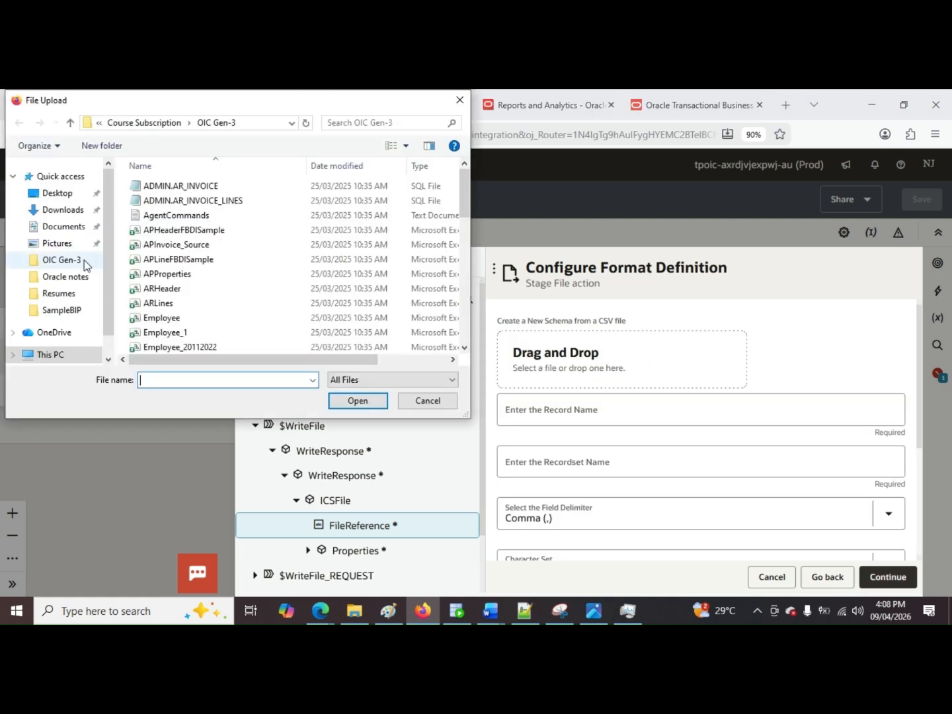
pyautogui.scroll(-1, 84, 260)
pyautogui.scroll(1, 90, 289)
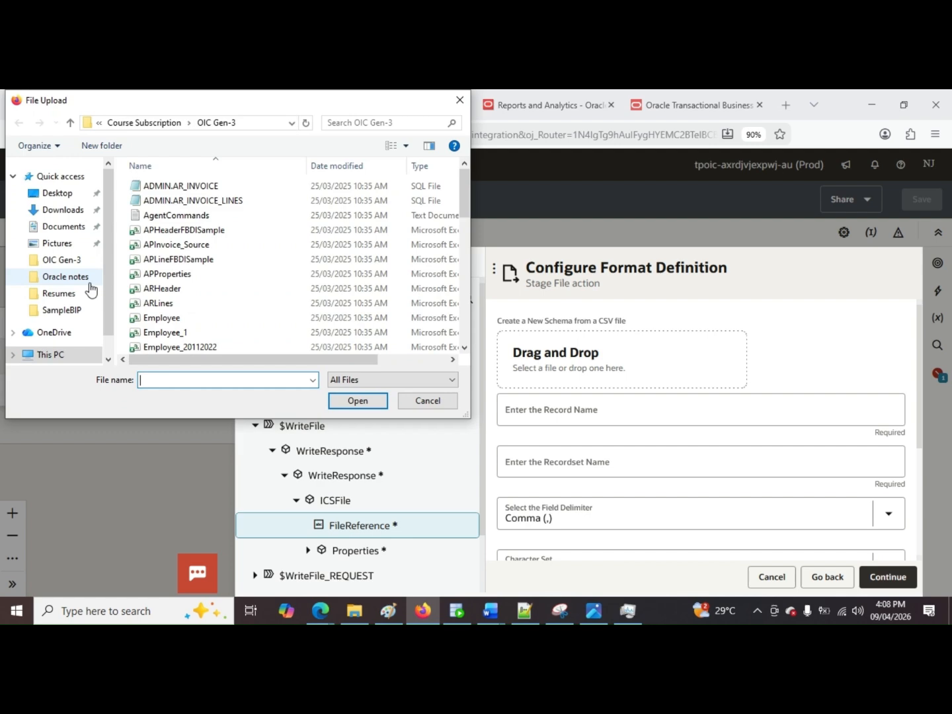
pyautogui.moveTo(341, 593)
pyautogui.click(421, 547)
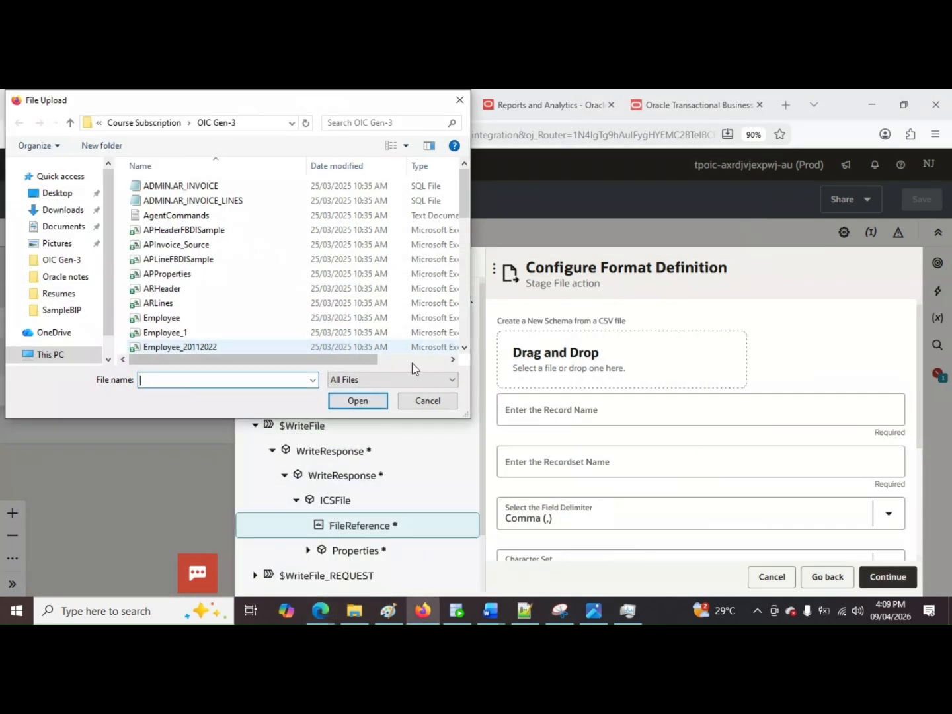
pyautogui.hotkey('ctrl', 'v')
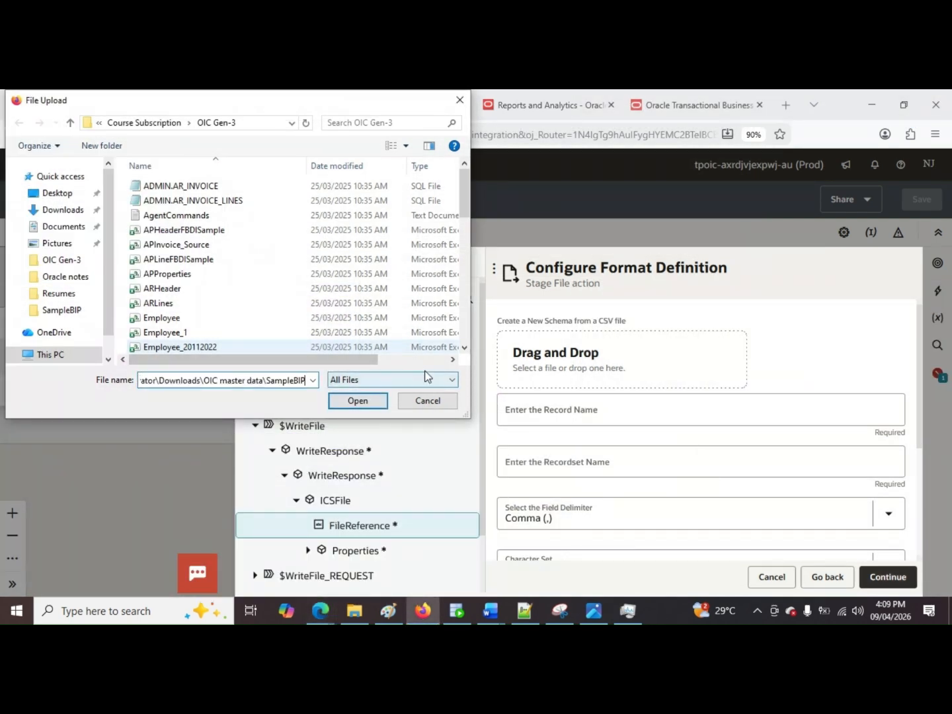
pyautogui.press('Return')
pyautogui.click(267, 184)
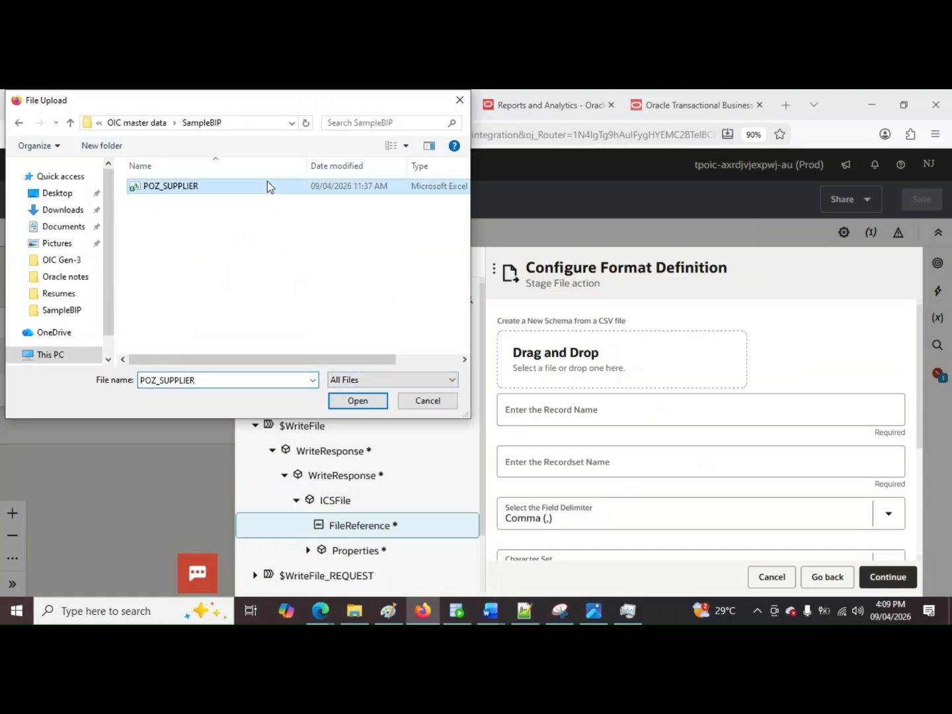
pyautogui.doubleClick(267, 186)
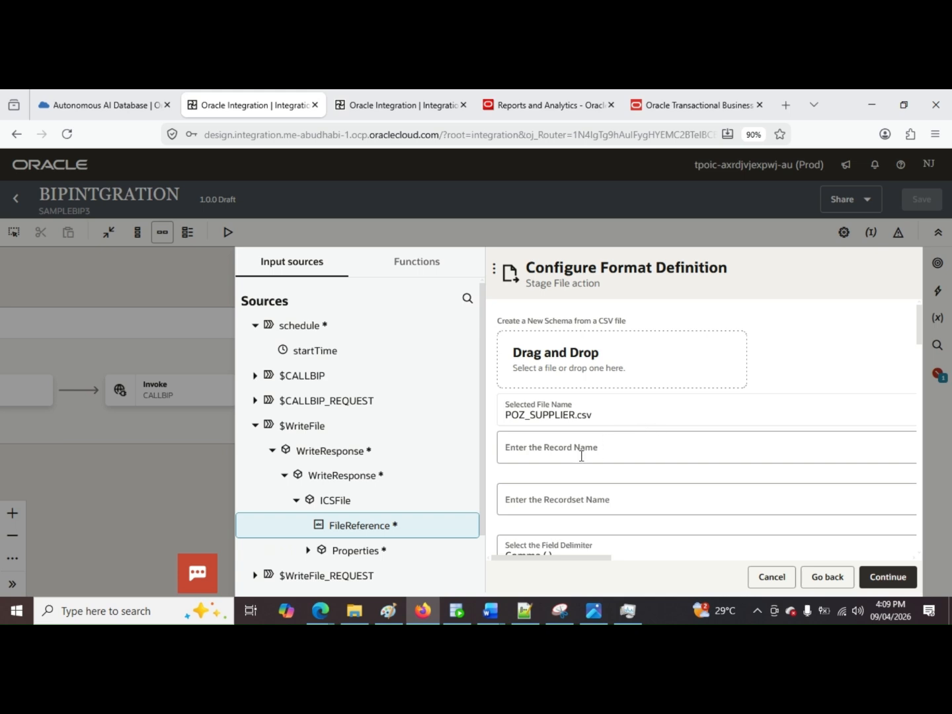
# Step: Set the record name to record_sup and the recordset name to record_sup_set, and review the format and column settings
pyautogui.click(581, 455)
pyautogui.write('rec')
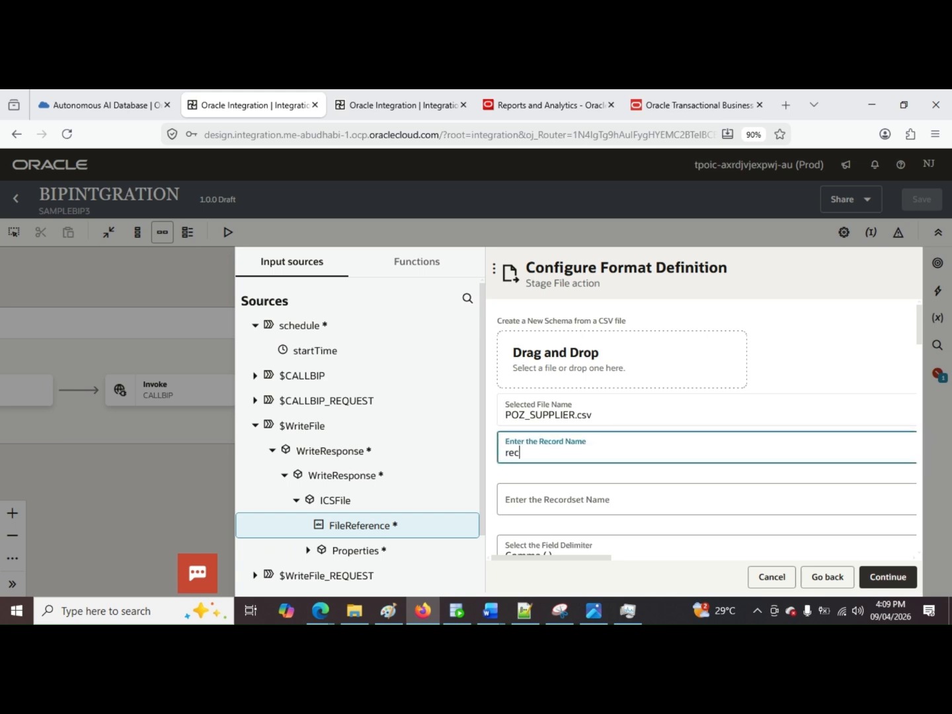
pyautogui.write('ord_sup')
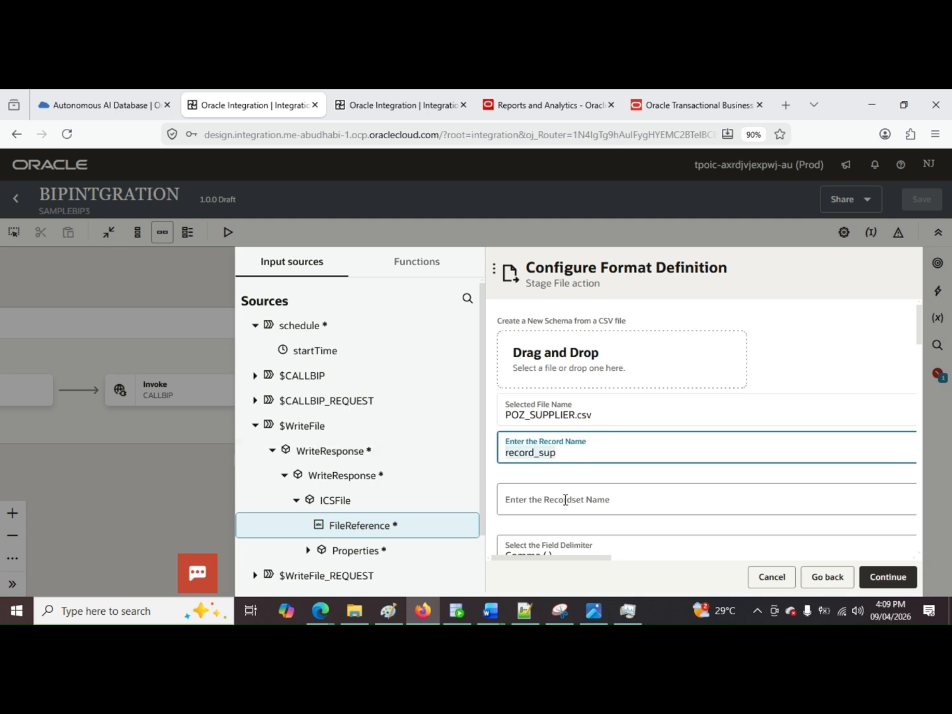
pyautogui.click(590, 501)
pyautogui.write('record_sup')
pyautogui.write('_')
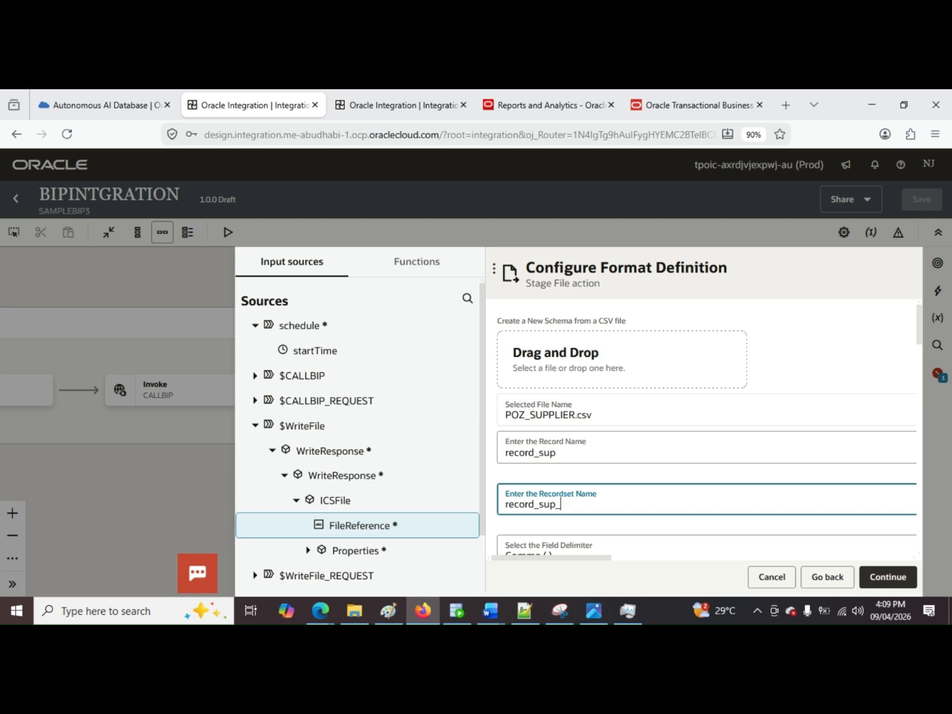
pyautogui.write('set')
pyautogui.scroll(-3, 665, 452)
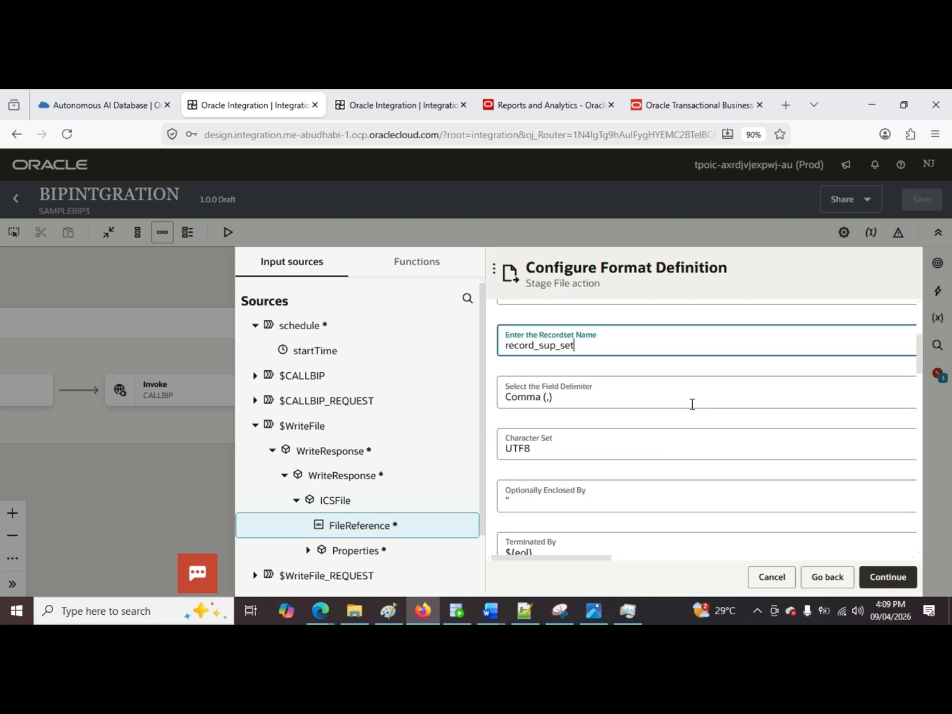
pyautogui.scroll(-5, 680, 412)
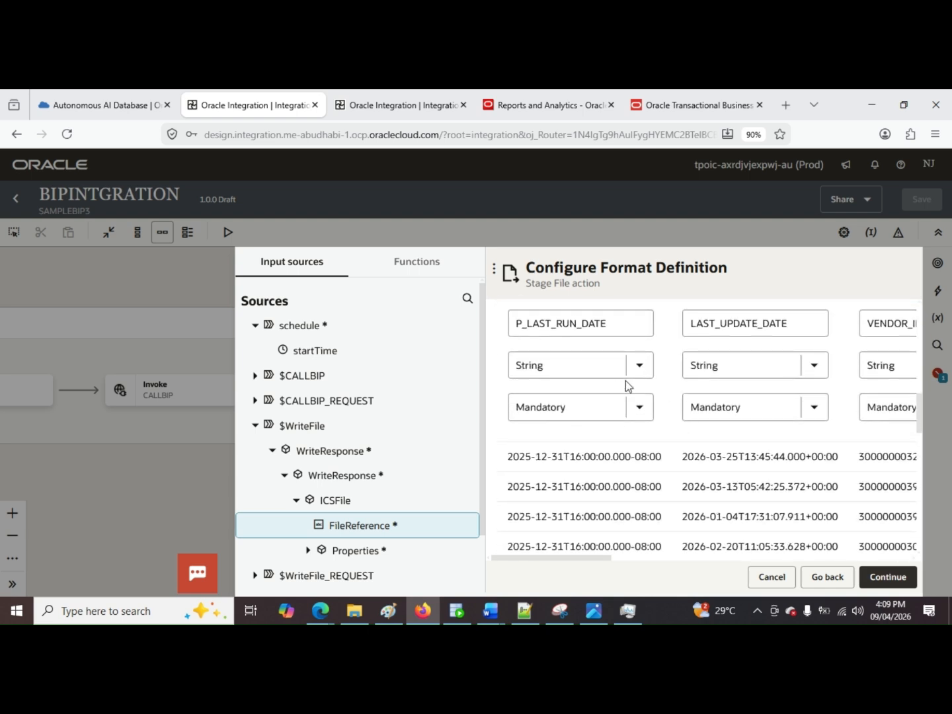
# Step: Set the data type of the P_LAST_RUN_DATE column to Date and of LAST_UPDATE_DATE to Date_Time
pyautogui.scroll(1, 638, 395)
pyautogui.scroll(-1, 608, 384)
pyautogui.click(645, 375)
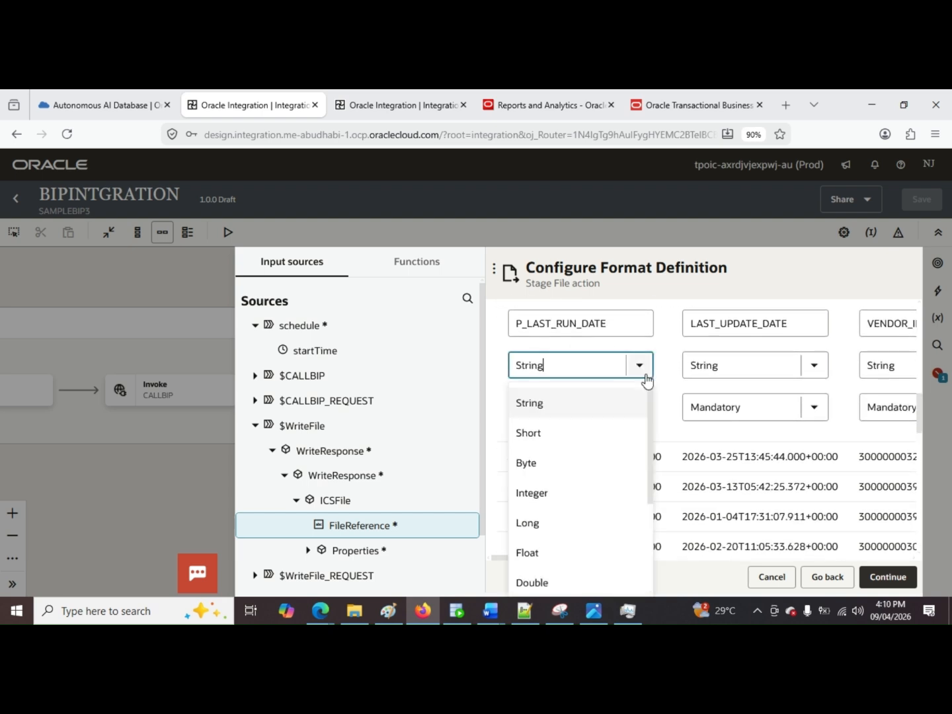
pyautogui.scroll(-2, 595, 503)
pyautogui.click(569, 533)
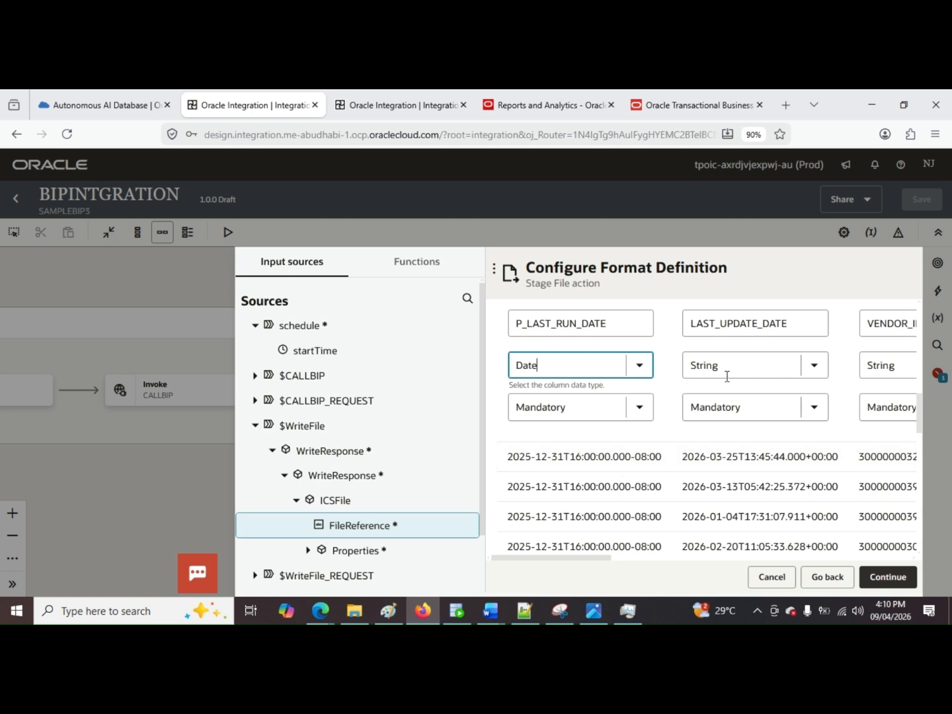
pyautogui.click(815, 365)
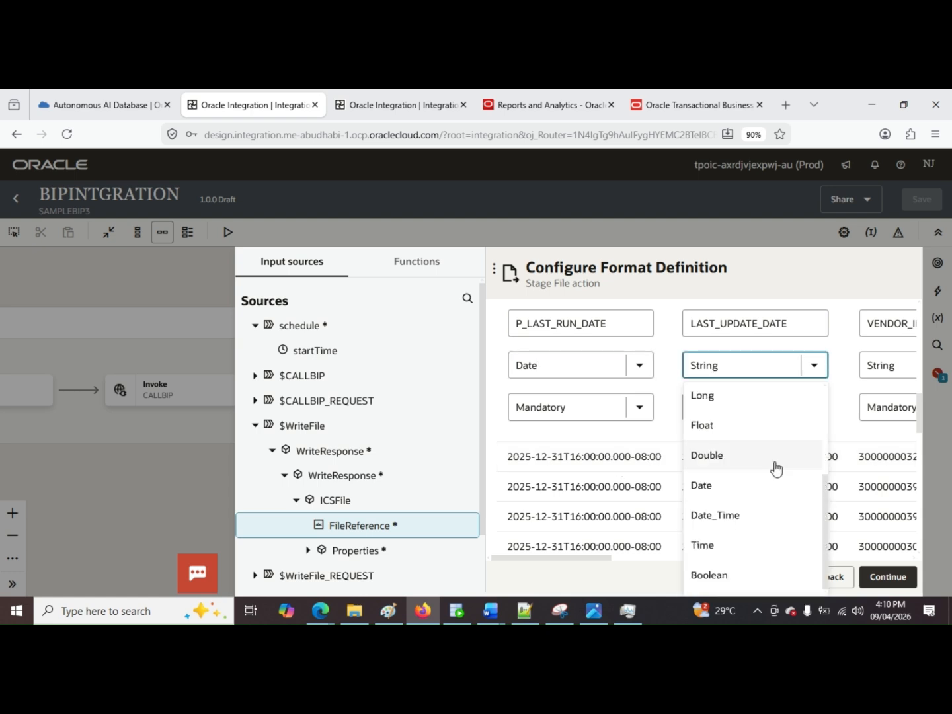
pyautogui.click(716, 515)
pyautogui.click(598, 551)
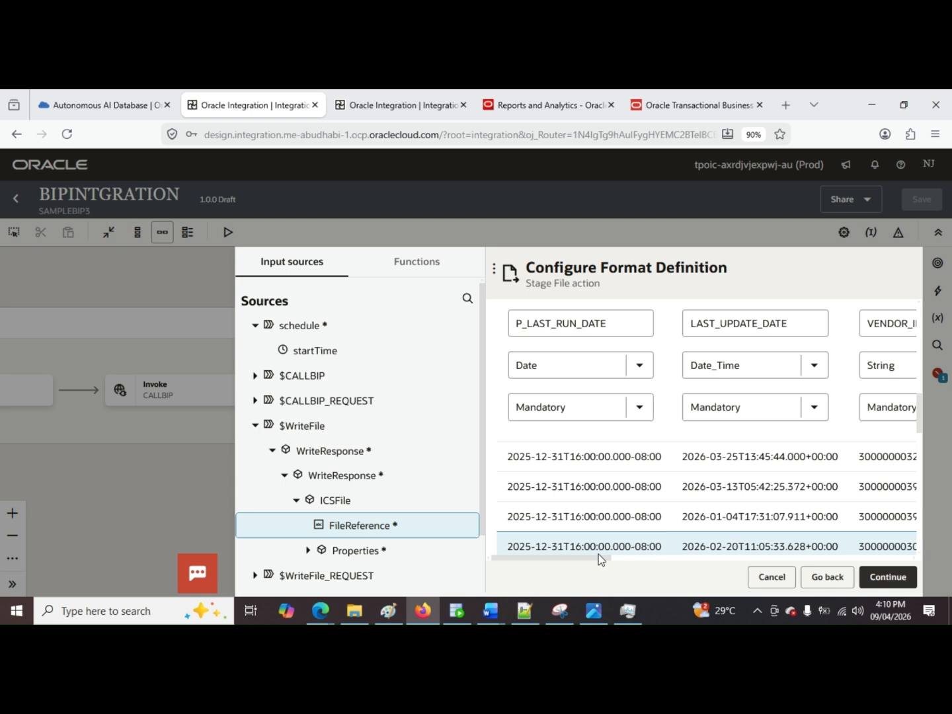
# Step: Set the data type of the VENDOR_ID and PARTY_ID columns to Long
pyautogui.moveTo(598, 555); pyautogui.dragTo(690, 545)
pyautogui.click(699, 367)
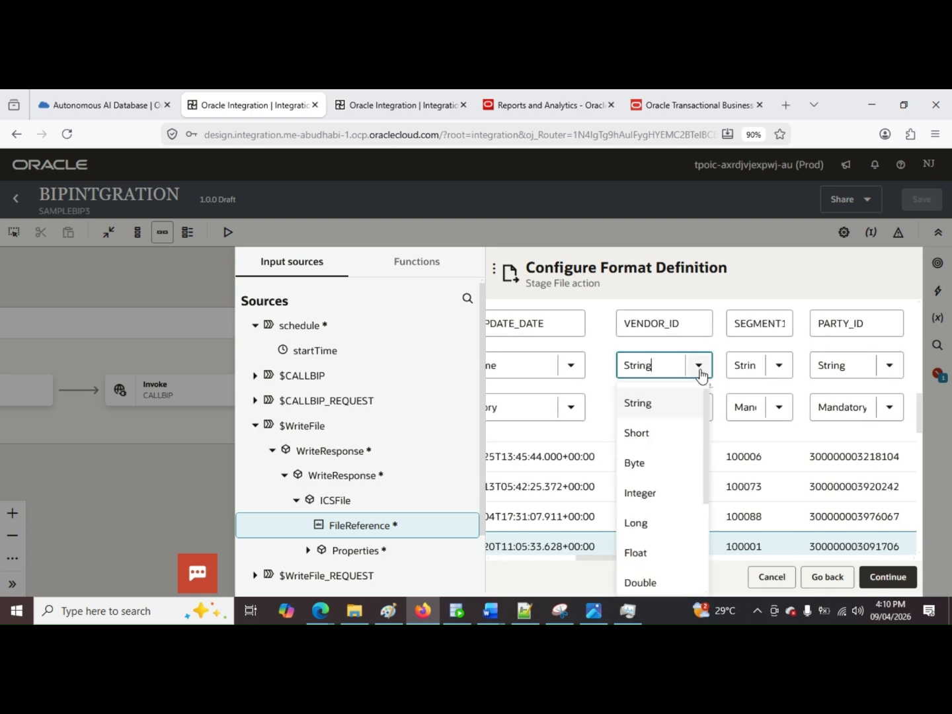
pyautogui.click(636, 523)
pyautogui.moveTo(659, 557); pyautogui.dragTo(722, 557)
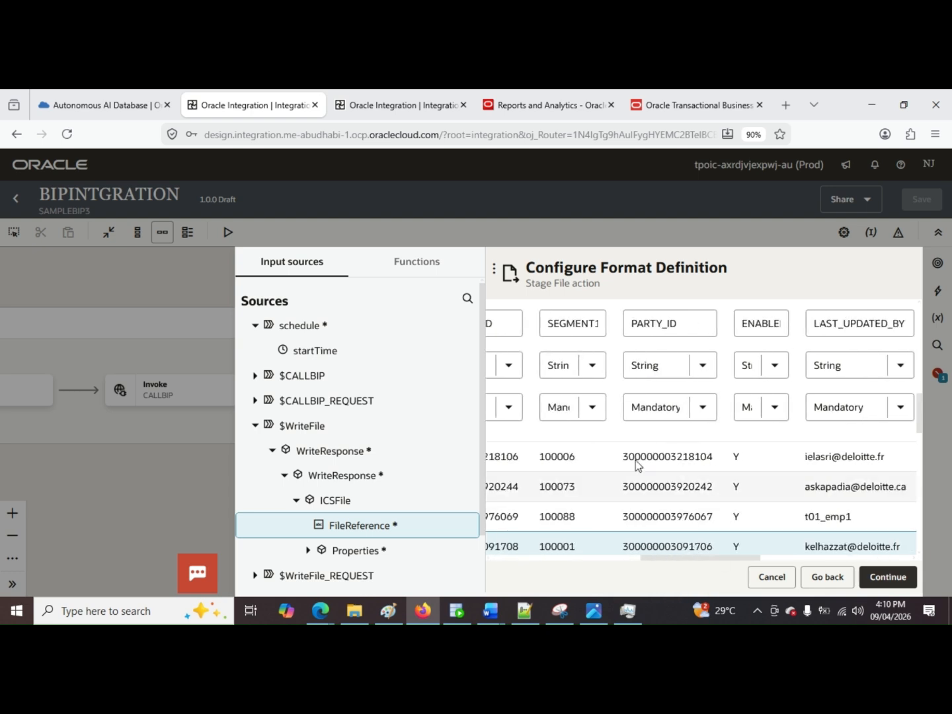
pyautogui.click(703, 365)
pyautogui.click(663, 523)
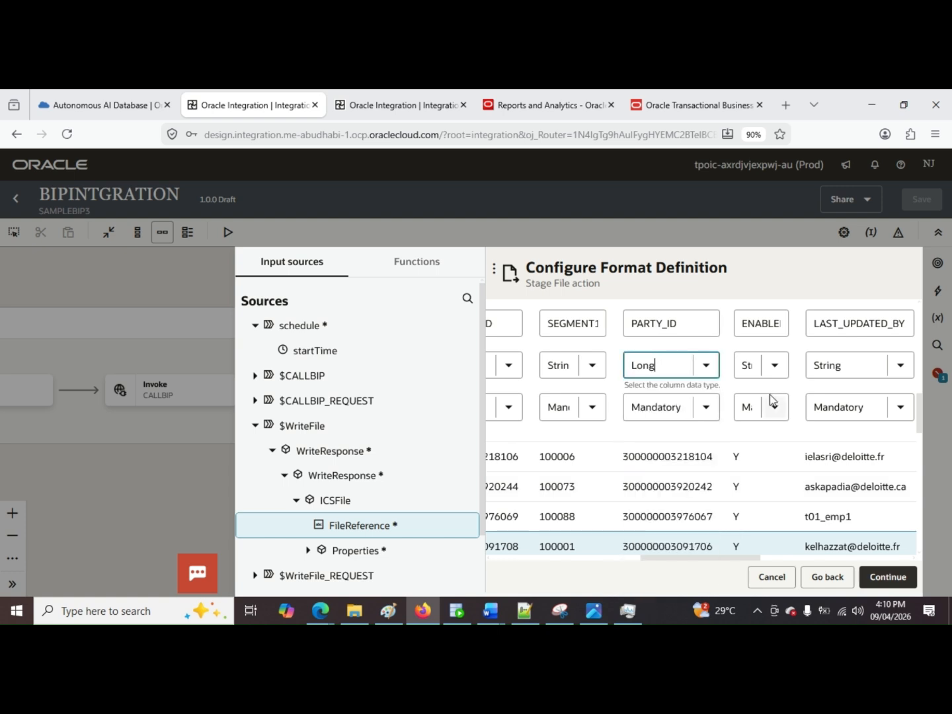
# Step: Set the data type of the CREATION_DATE column to Date_Time
pyautogui.moveTo(718, 555); pyautogui.dragTo(830, 565)
pyautogui.click(752, 367)
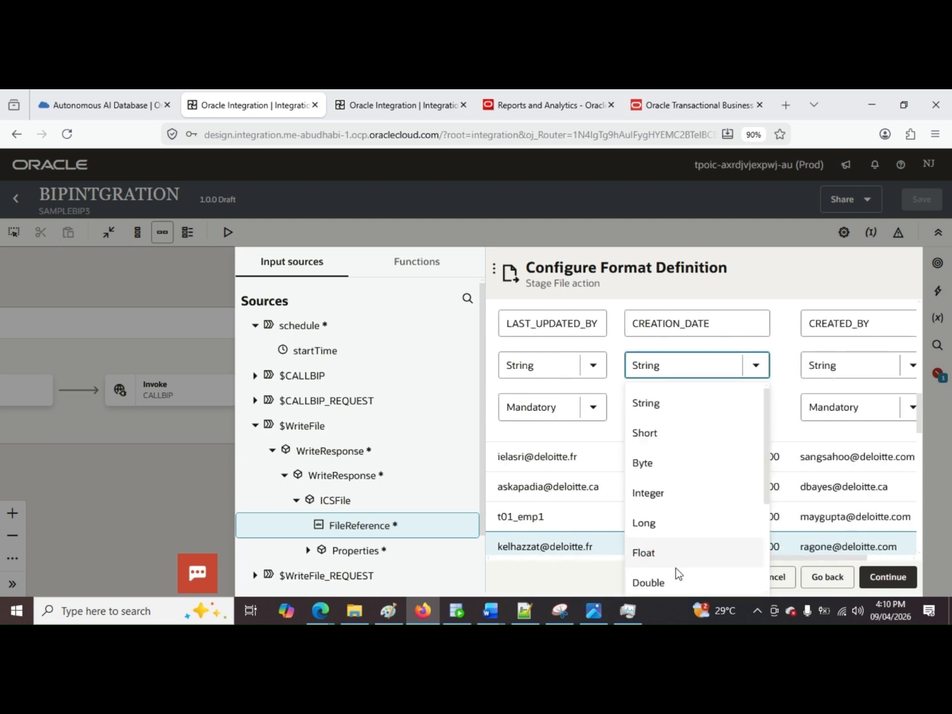
pyautogui.scroll(-2, 686, 558)
pyautogui.click(685, 561)
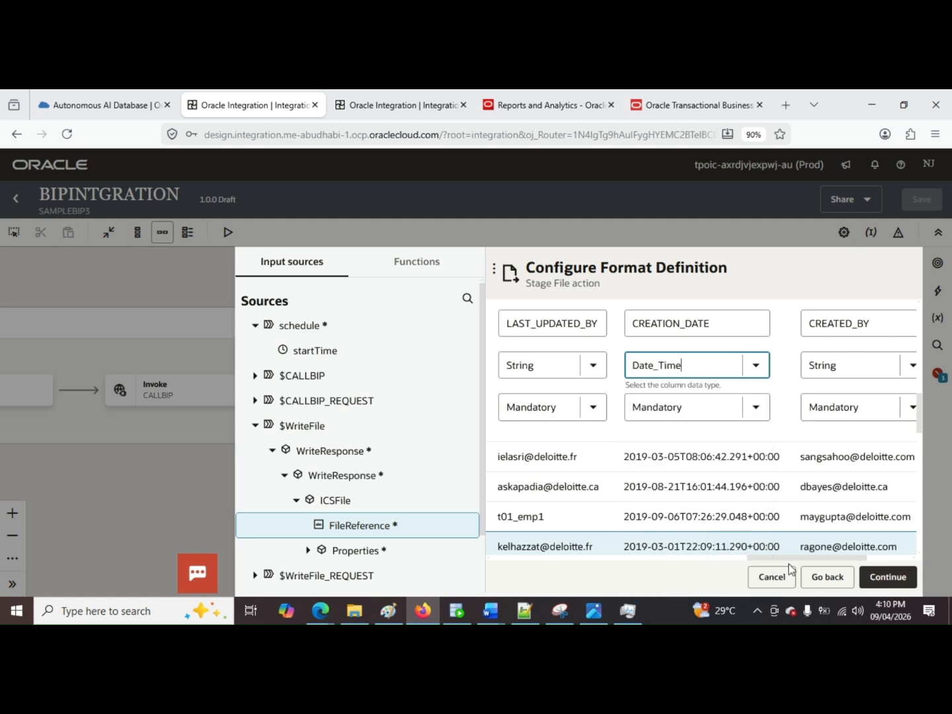
# Step: Check the remaining columns, accept the format definition and finish the ReadFile stage file action
pyautogui.moveTo(778, 559); pyautogui.dragTo(855, 563)
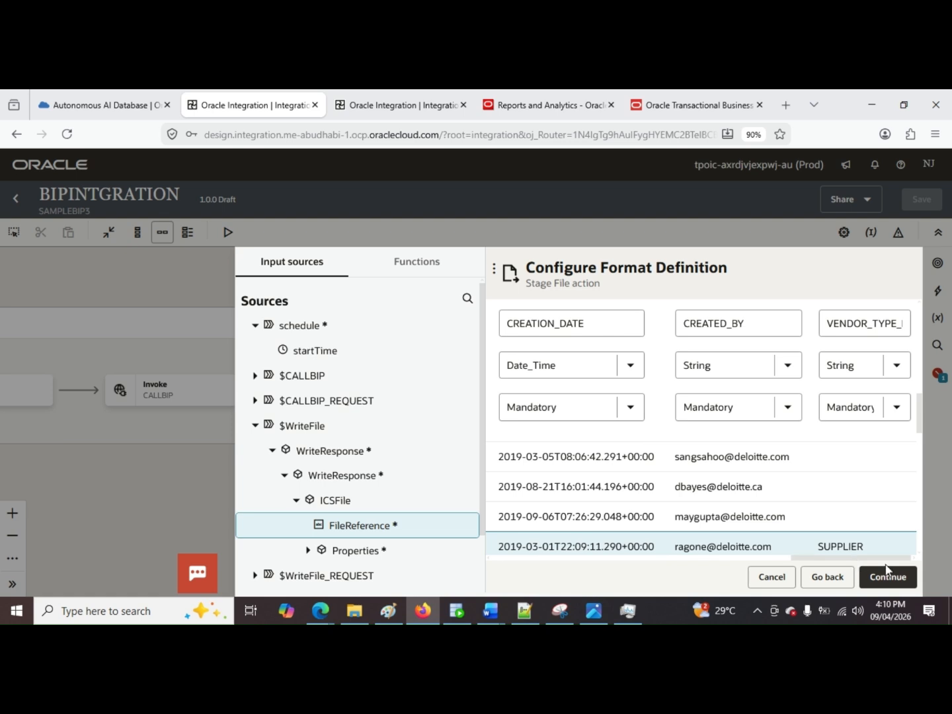
pyautogui.moveTo(887, 564); pyautogui.dragTo(445, 567)
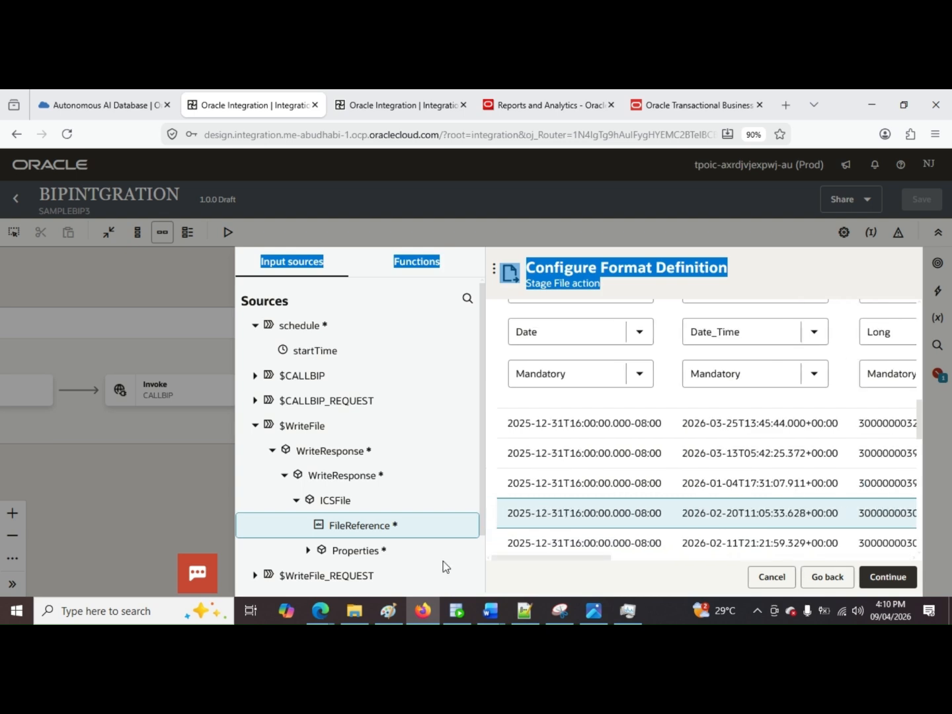
pyautogui.scroll(3, 905, 545)
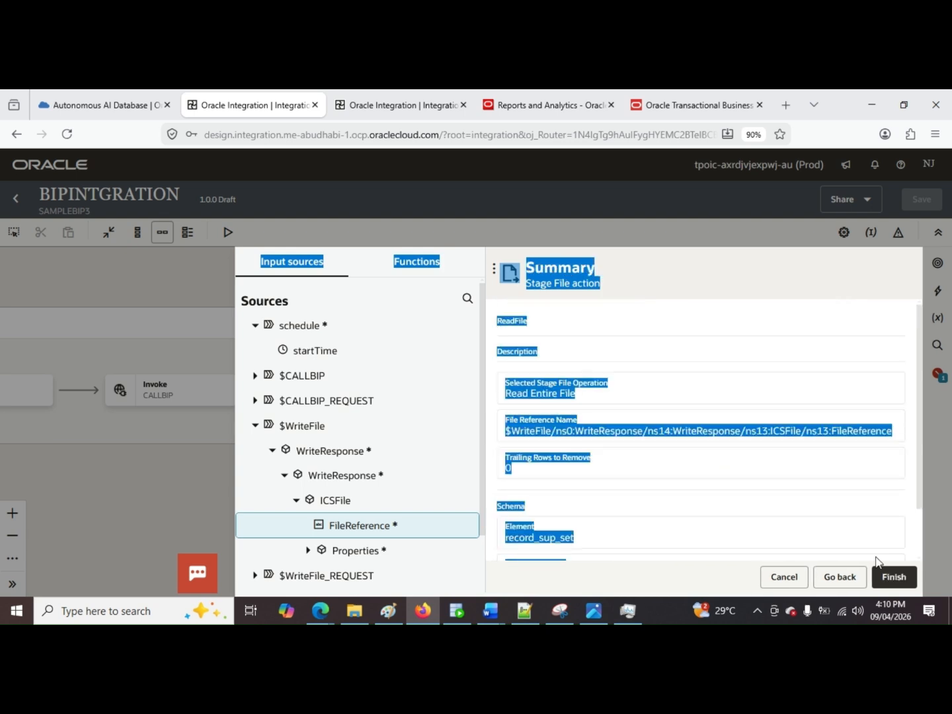
pyautogui.click(886, 574)
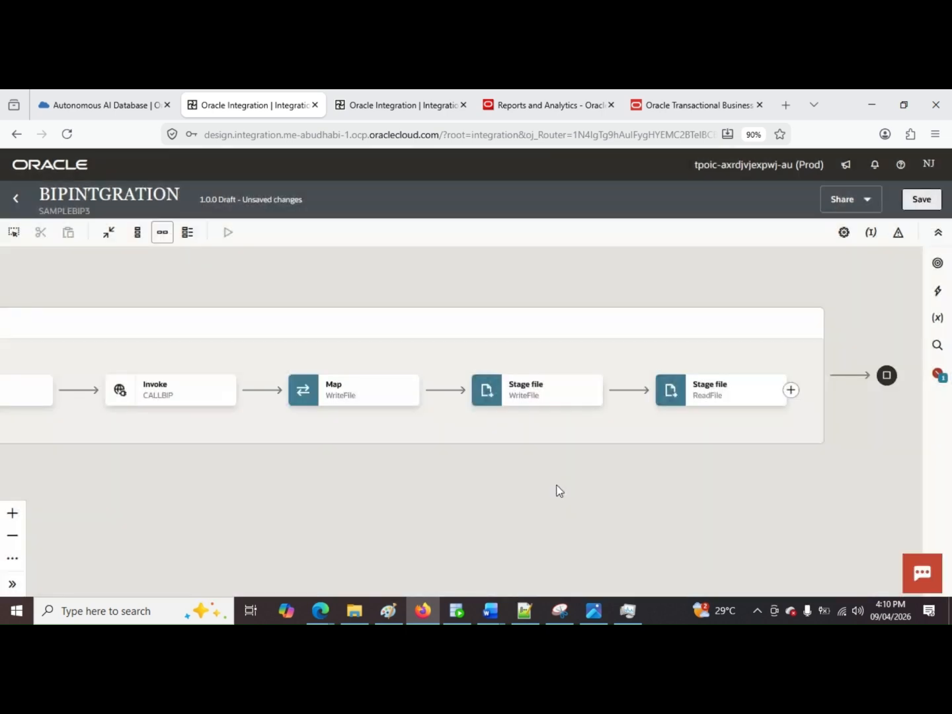
# Step: Add an Oracle ATP1 invoke after the ReadFile stage action and name its endpoint Insert
pyautogui.moveTo(559, 491); pyautogui.dragTo(479, 505)
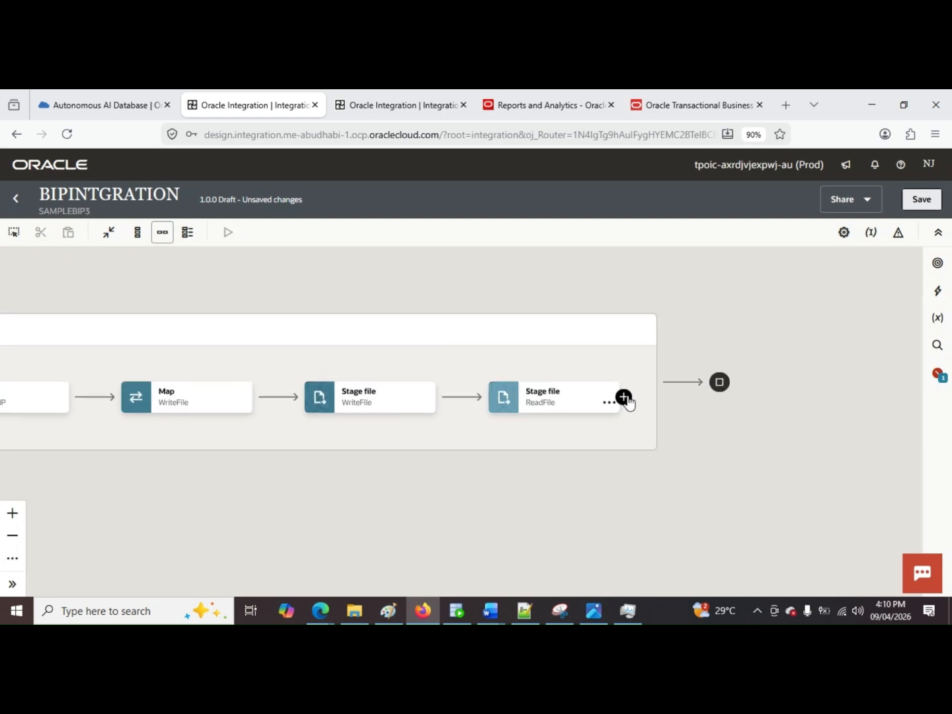
pyautogui.click(624, 398)
pyautogui.click(686, 423)
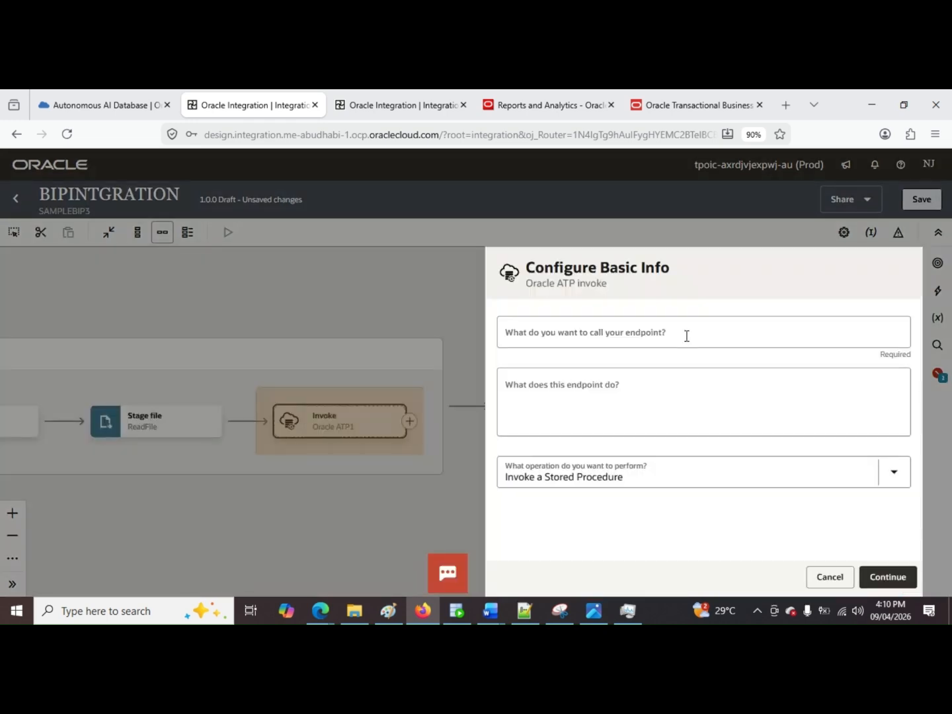
pyautogui.click(649, 325)
pyautogui.write('Ins')
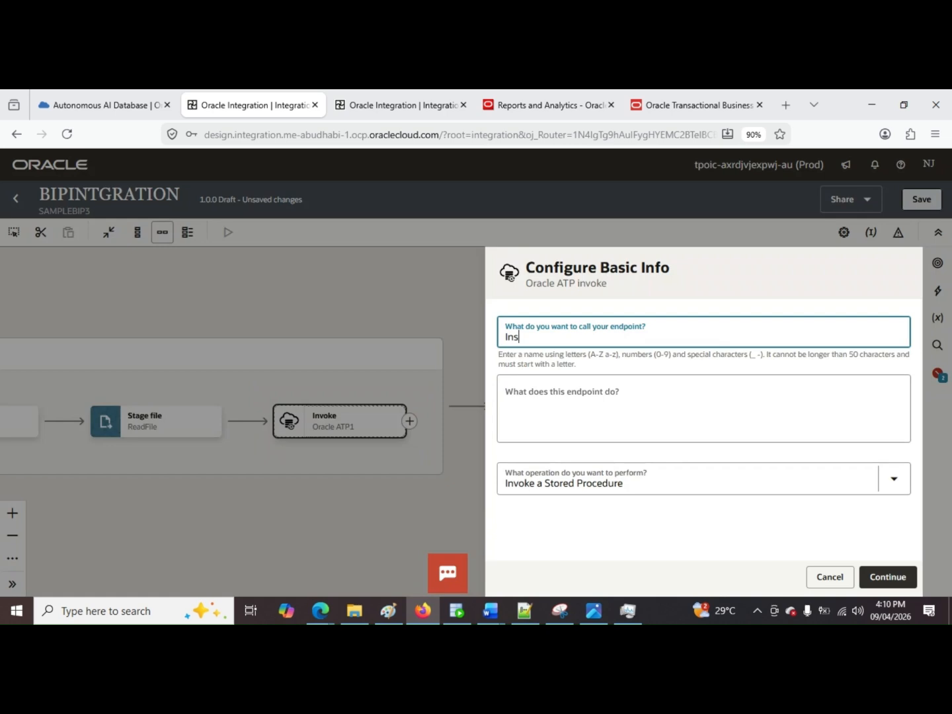
pyautogui.write('ert')
pyautogui.press('Tab')
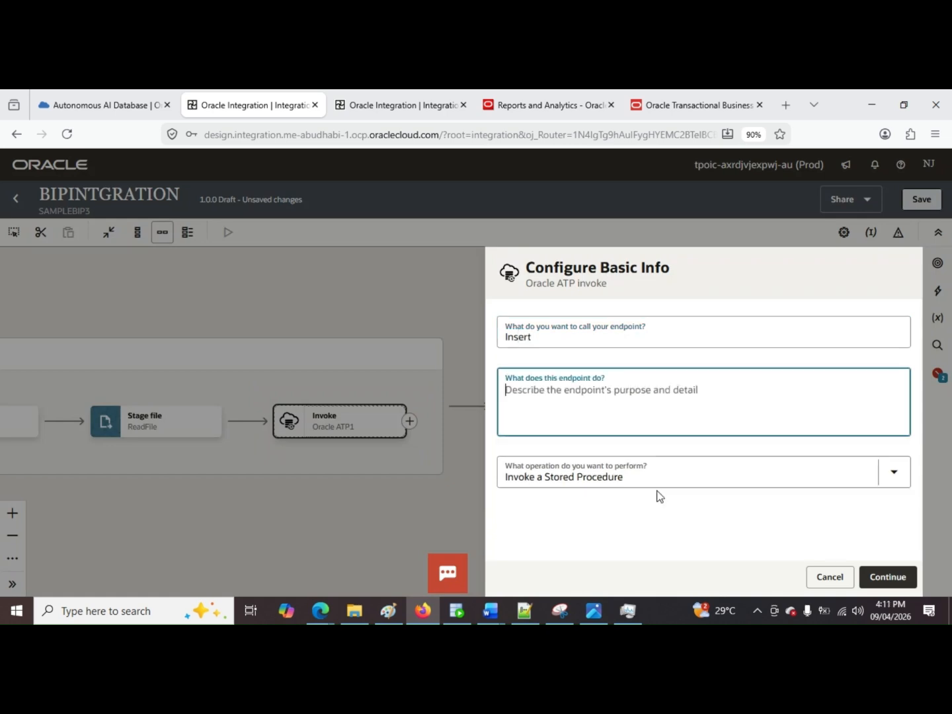
# Step: Set the endpoint to Perform an Operation On a Table with Insert or Update (Merge), and proceed to the table settings
pyautogui.click(656, 478)
pyautogui.click(621, 371)
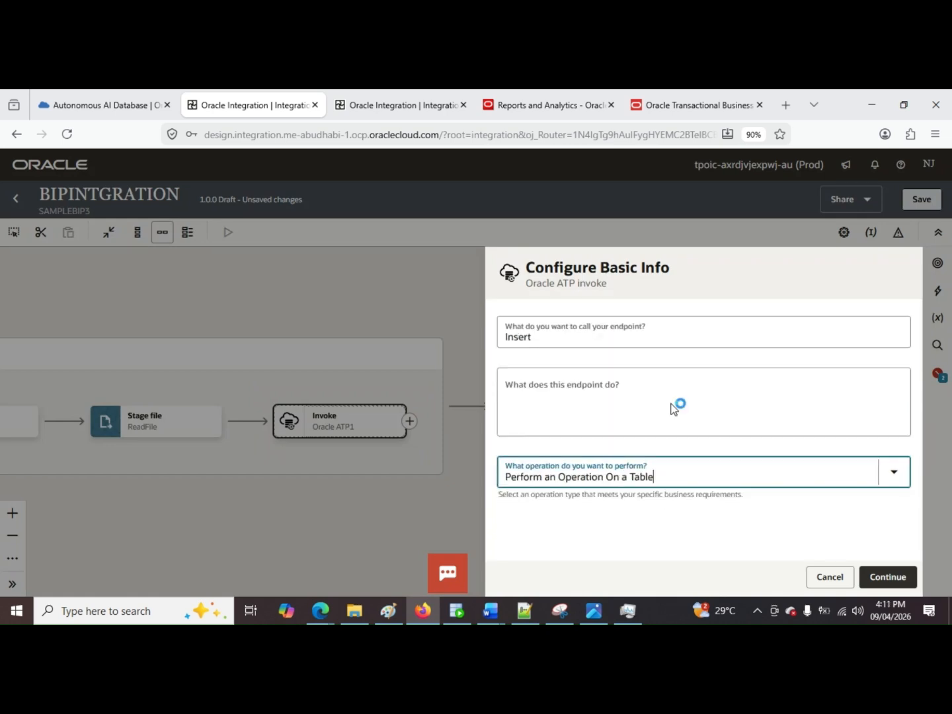
pyautogui.click(607, 494)
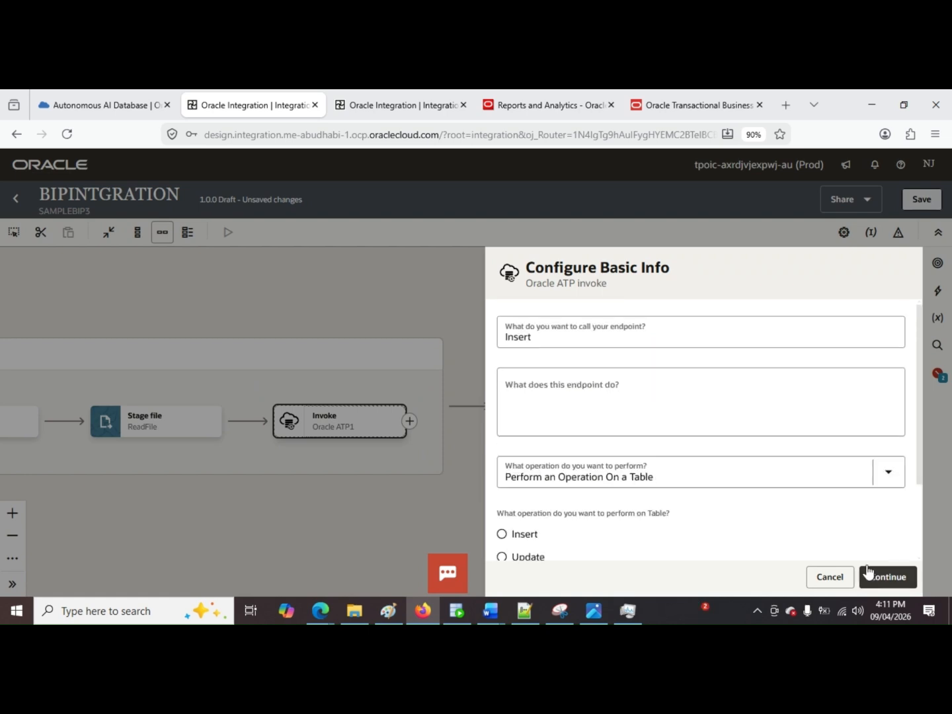
pyautogui.scroll(-2, 764, 466)
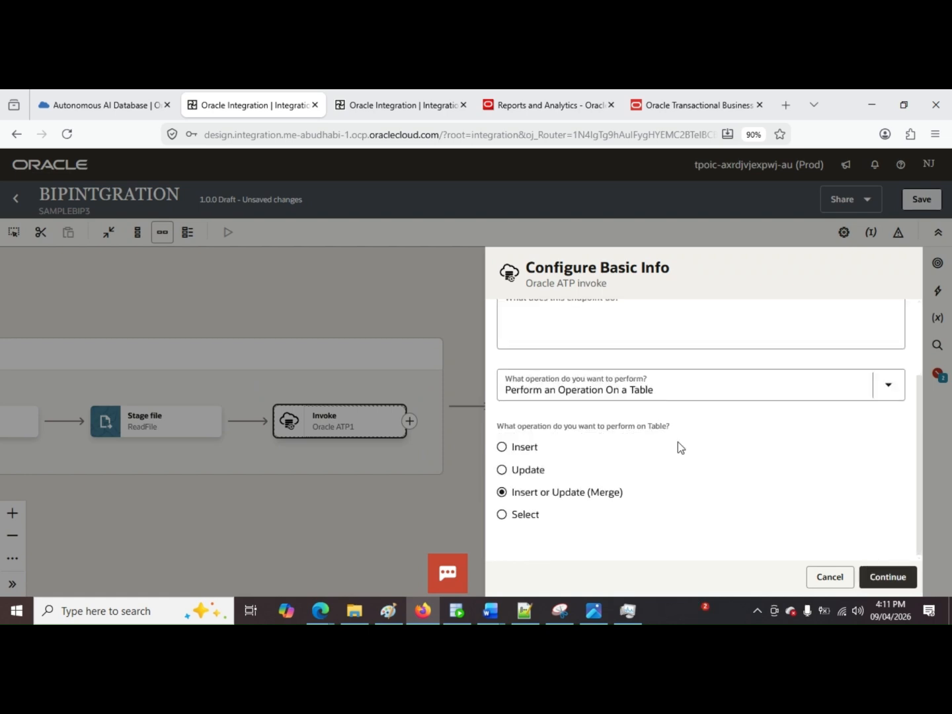
pyautogui.scroll(2, 714, 450)
pyautogui.scroll(-2, 714, 451)
pyautogui.click(913, 573)
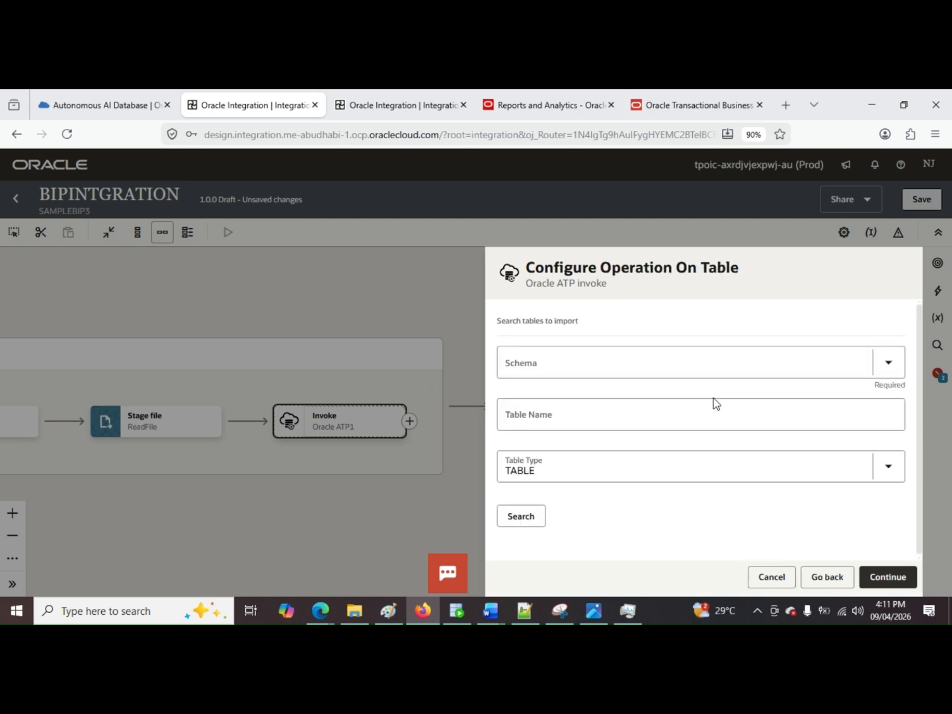
# Step: Choose the ADMIN schema and search for the table POZ_SUPPLIERS, copying its name from the query in SQL Developer
pyautogui.click(673, 373)
pyautogui.click(605, 463)
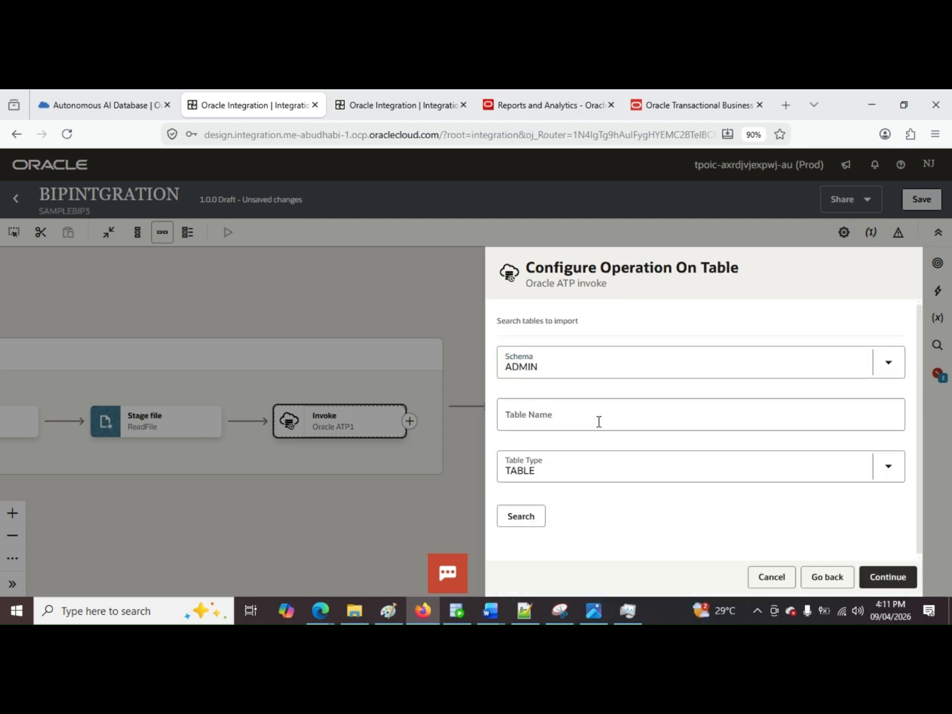
pyautogui.click(457, 615)
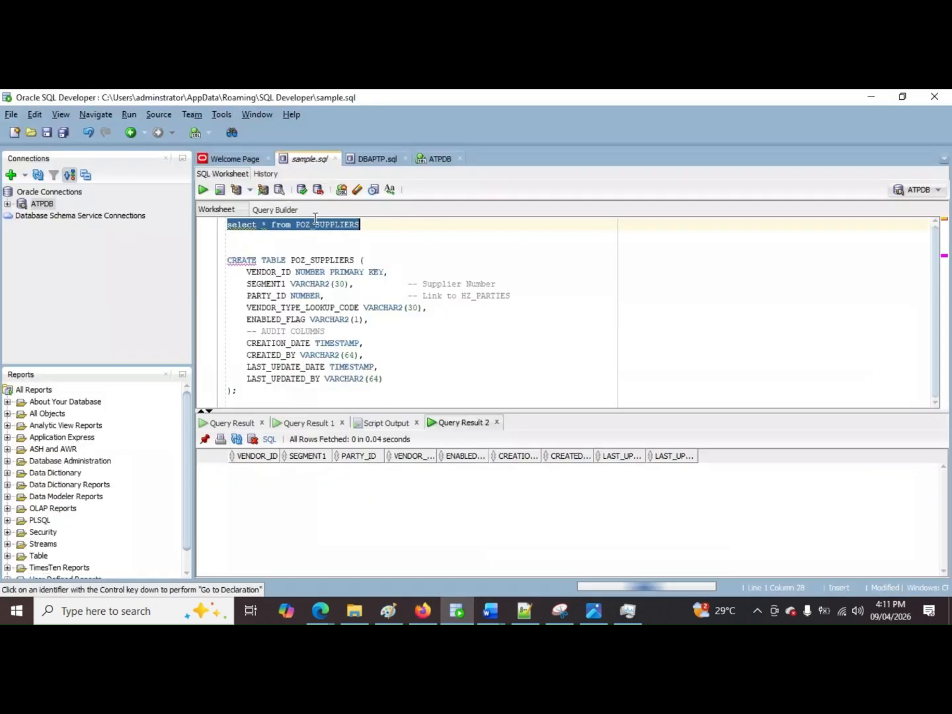
pyautogui.doubleClick(315, 223)
pyautogui.hotkey('ctrl', 'c')
pyautogui.hotkey('alt', 'Tab')
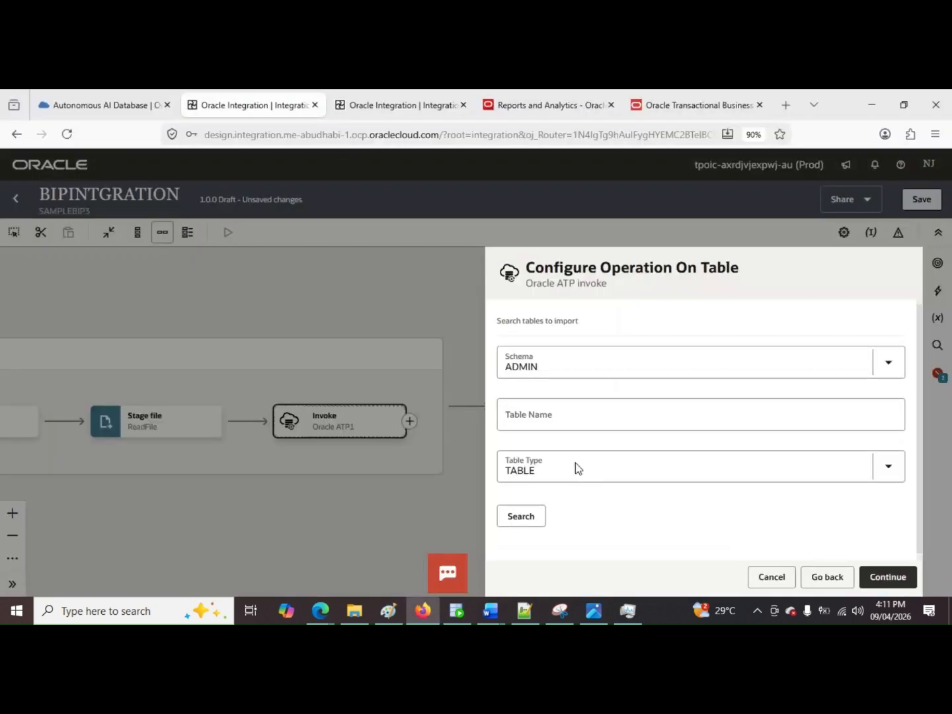
pyautogui.click(582, 420)
pyautogui.hotkey('ctrl', 'v')
pyautogui.click(525, 517)
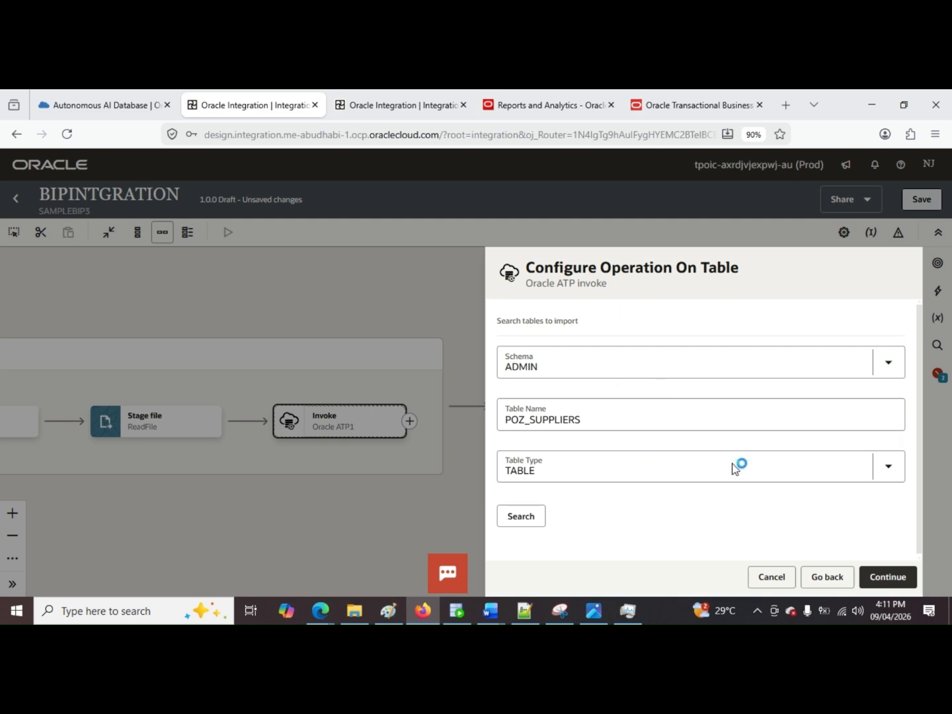
# Step: Add POZ_SUPPLIERS to the selected tables and import it
pyautogui.scroll(-3, 573, 431)
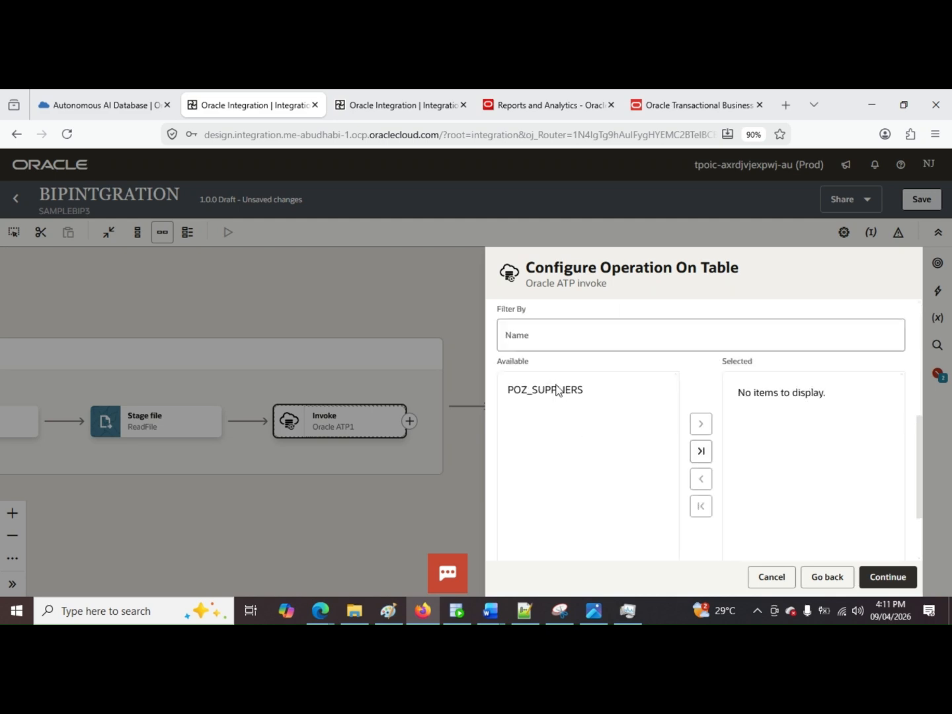
pyautogui.click(569, 399)
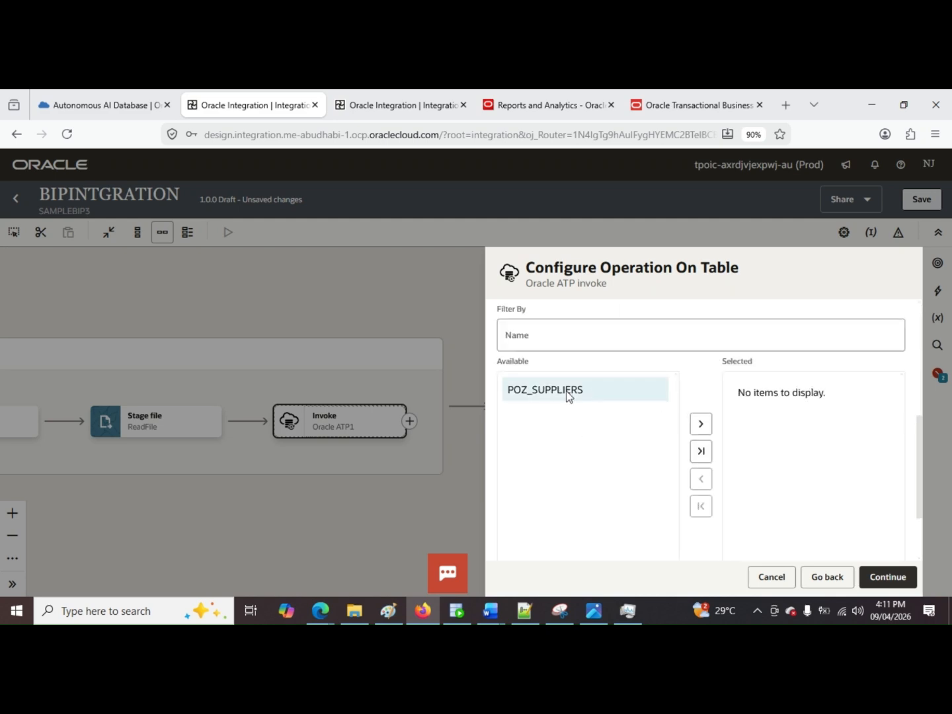
pyautogui.click(697, 422)
pyautogui.scroll(-2, 742, 449)
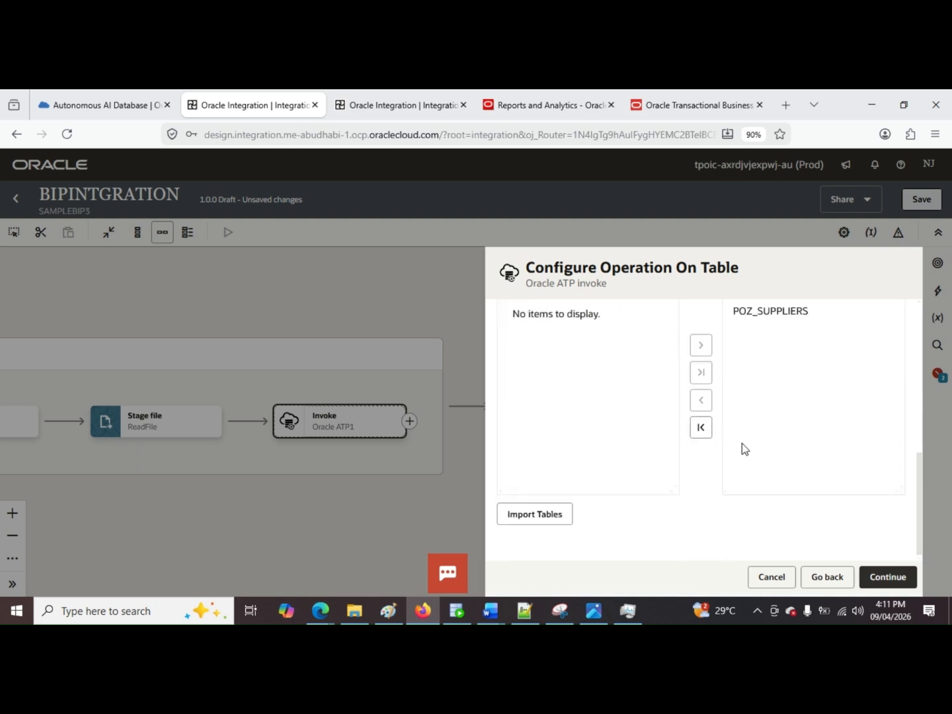
pyautogui.scroll(2, 742, 448)
pyautogui.scroll(-2, 628, 525)
pyautogui.click(555, 515)
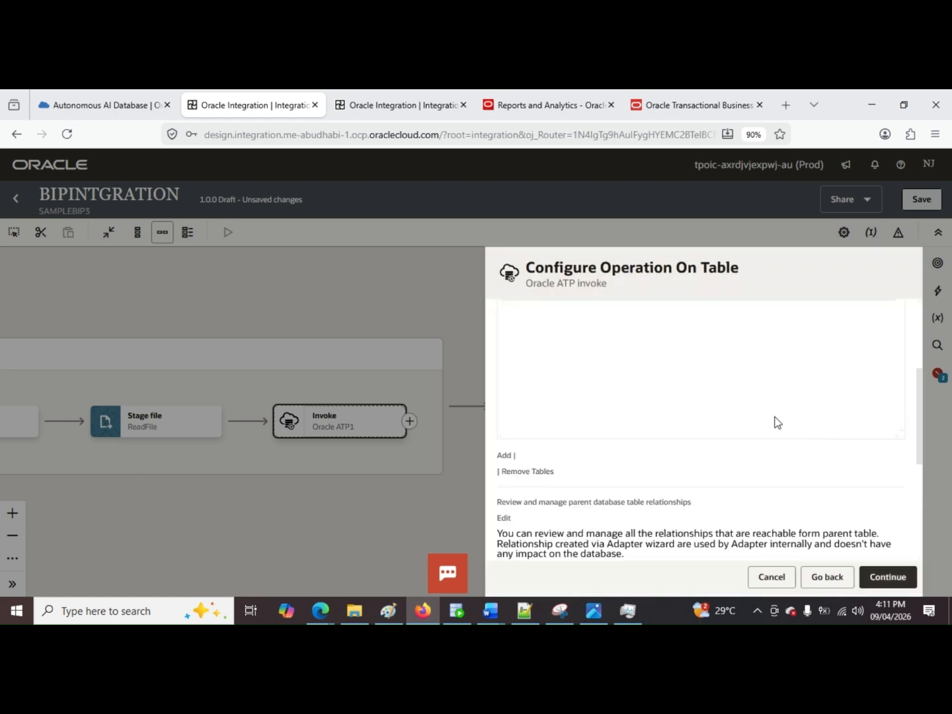
# Step: Accept the imported table's relationship, column and advanced settings, and finish the Insert invoke
pyautogui.scroll(-5, 778, 421)
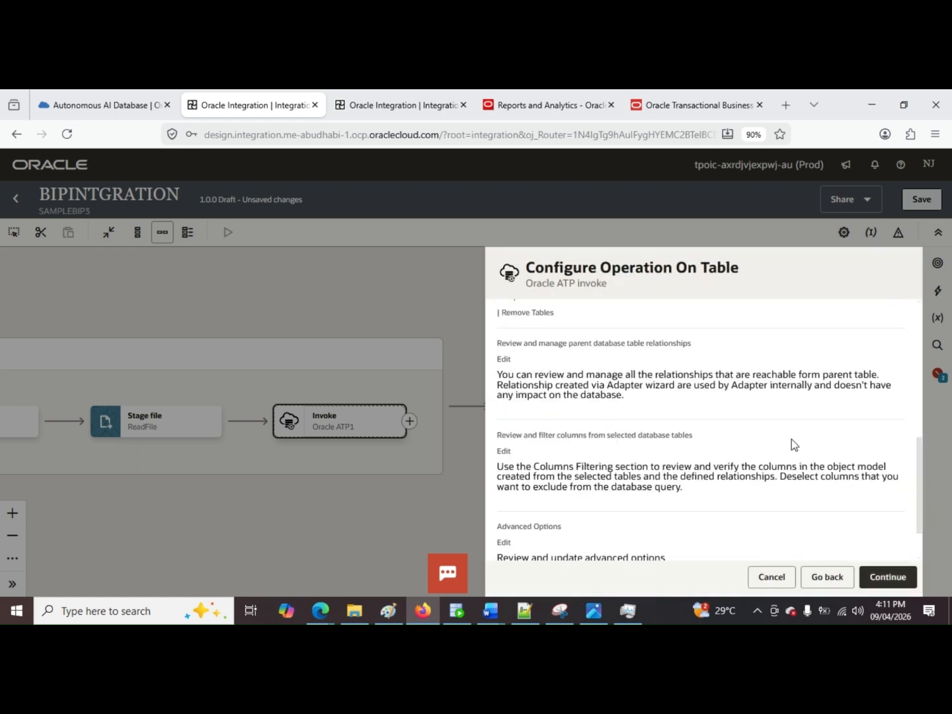
pyautogui.click(892, 586)
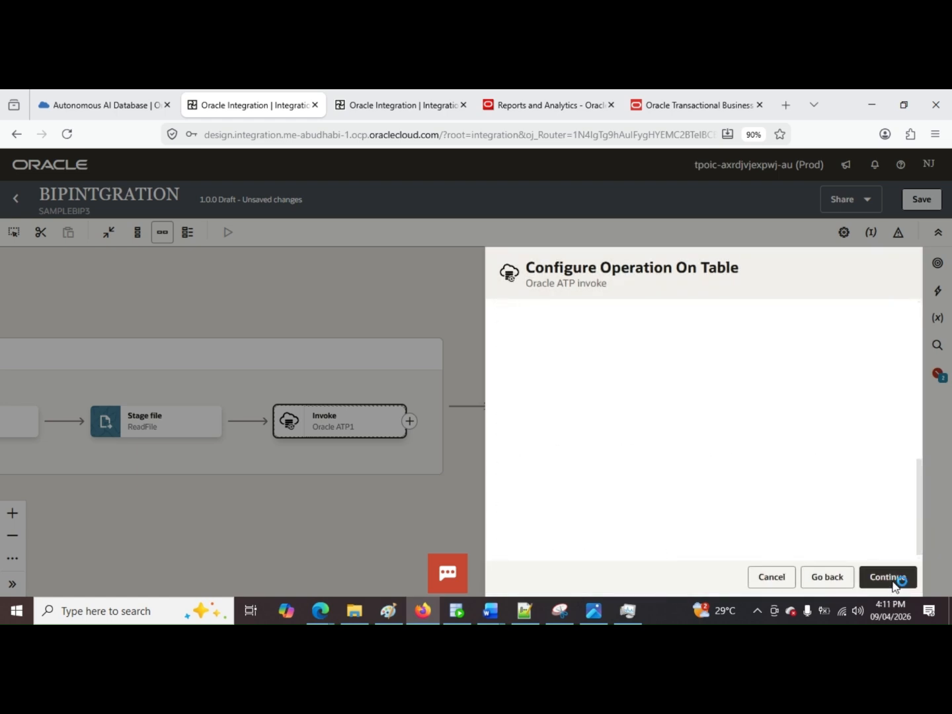
pyautogui.click(894, 578)
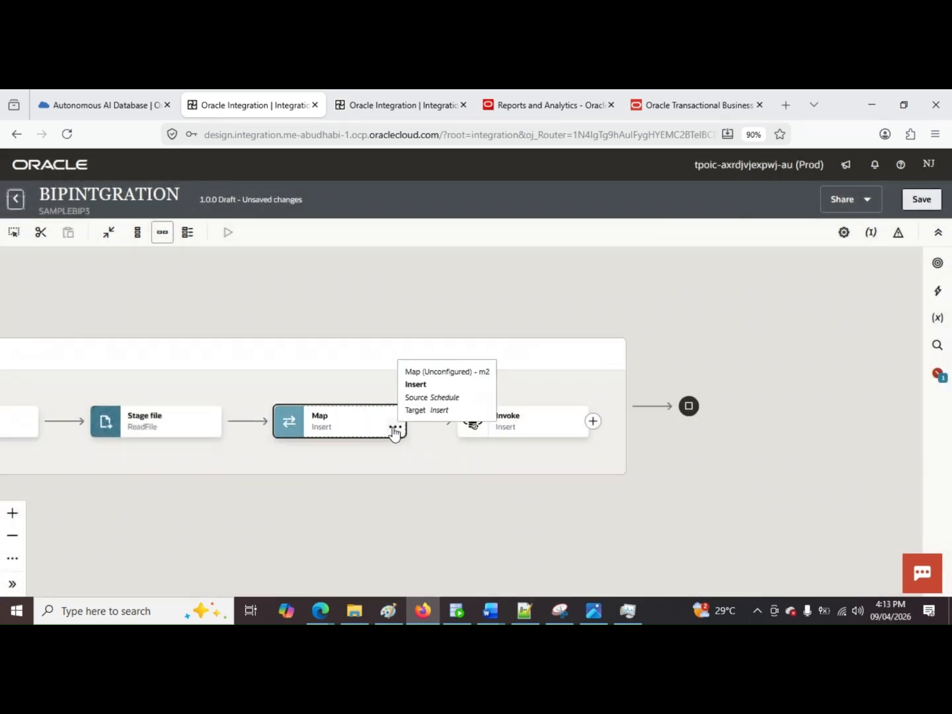
# Step: Open the Insert map for editing and expand the ReadFile response down to the fields of Record Sup
pyautogui.click(395, 429)
pyautogui.click(431, 457)
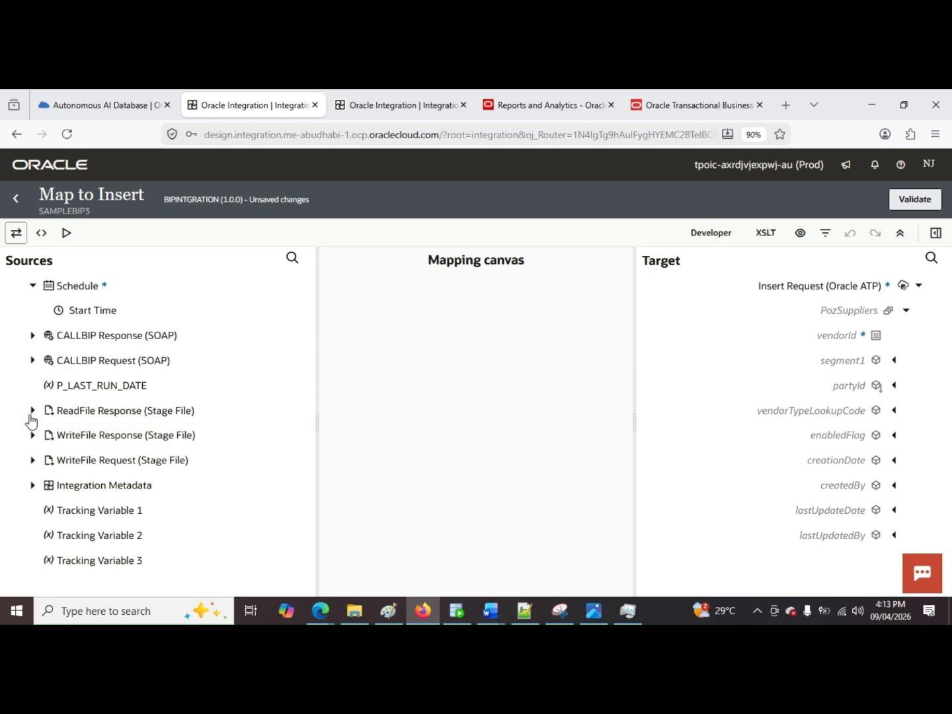
pyautogui.click(32, 411)
pyautogui.click(45, 435)
pyautogui.click(63, 459)
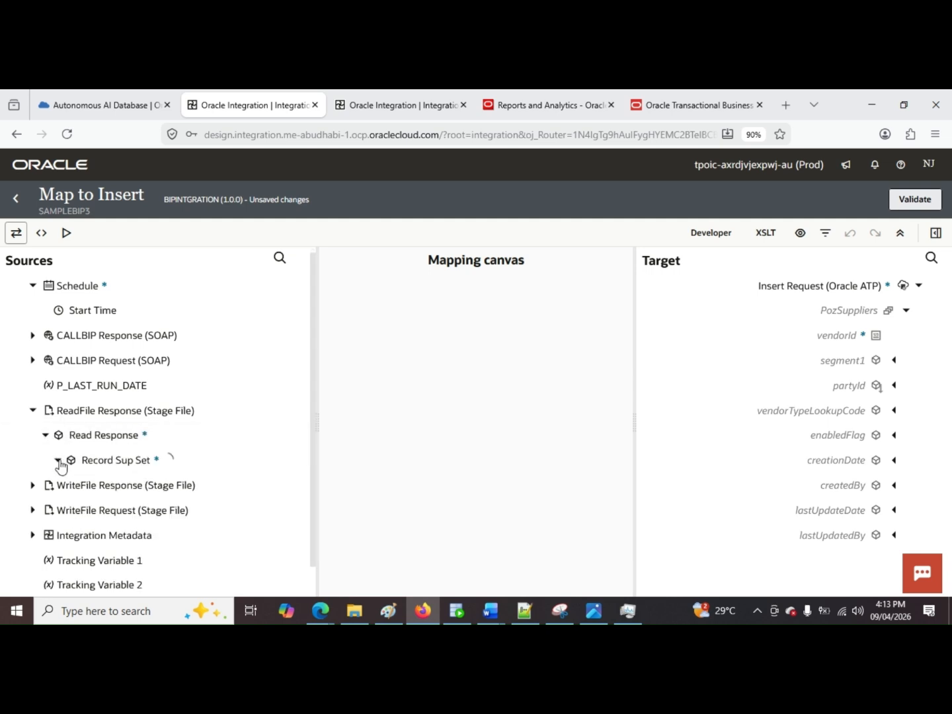
pyautogui.click(71, 486)
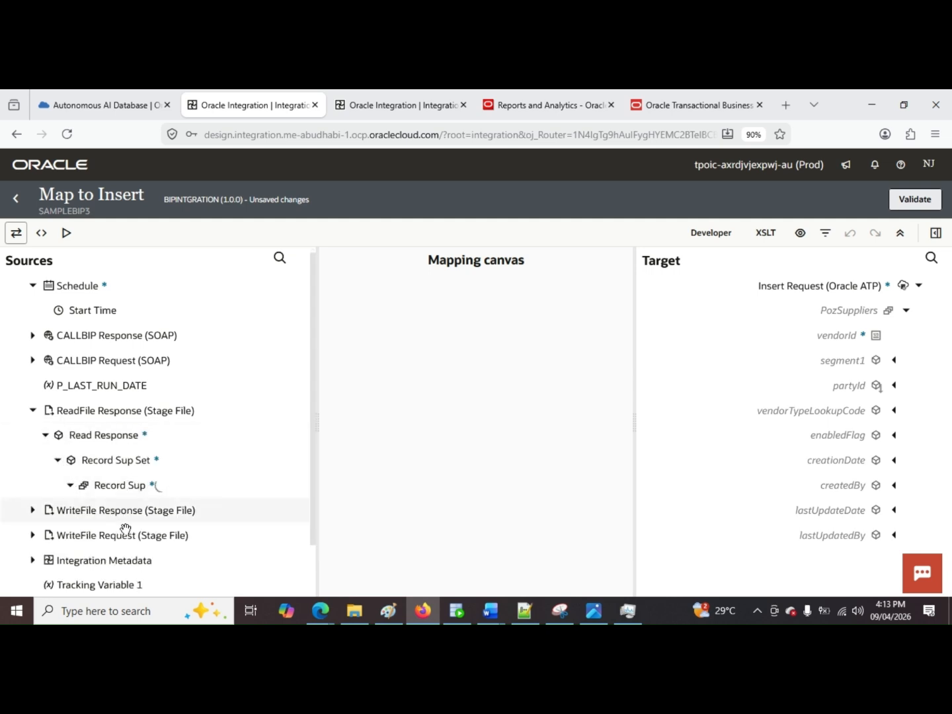
# Step: Map Record Sup to PozSuppliers, and VENDOR ID, SEGMENT1 and PARTY ID to vendorId, segment1 and partyId
pyautogui.moveTo(106, 485); pyautogui.dragTo(850, 311)
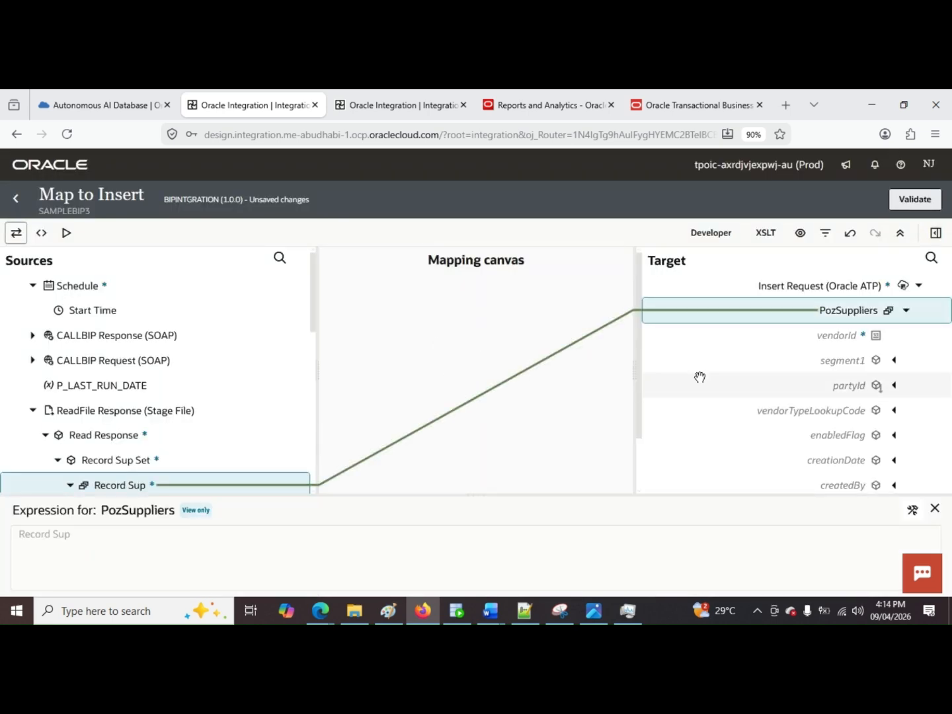
pyautogui.scroll(-1, 699, 378)
pyautogui.scroll(-1, 232, 472)
pyautogui.scroll(-2, 231, 473)
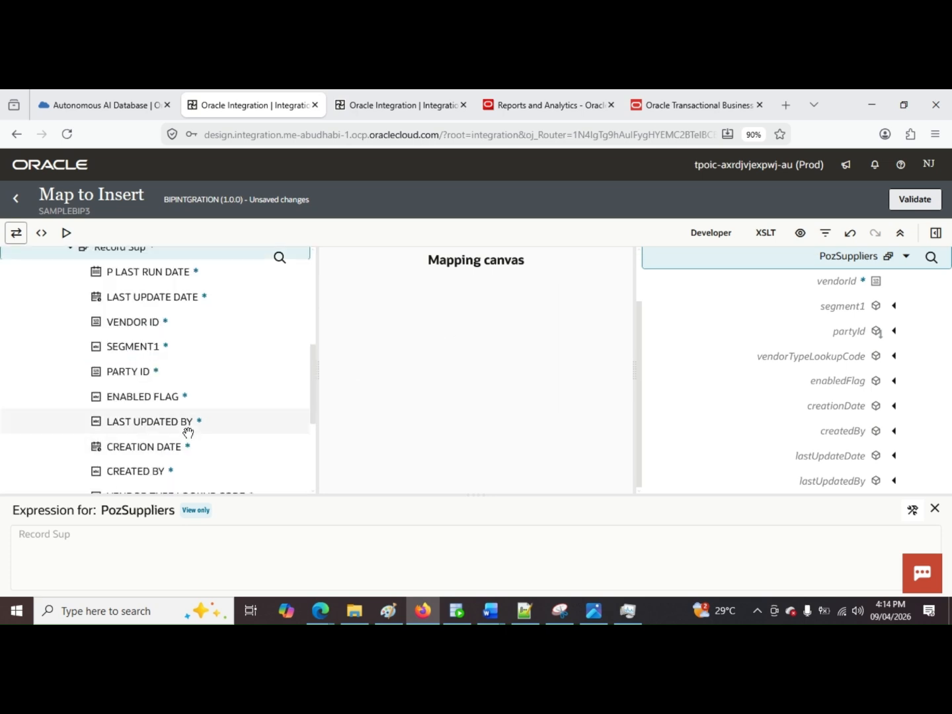
pyautogui.moveTo(164, 326); pyautogui.dragTo(878, 286)
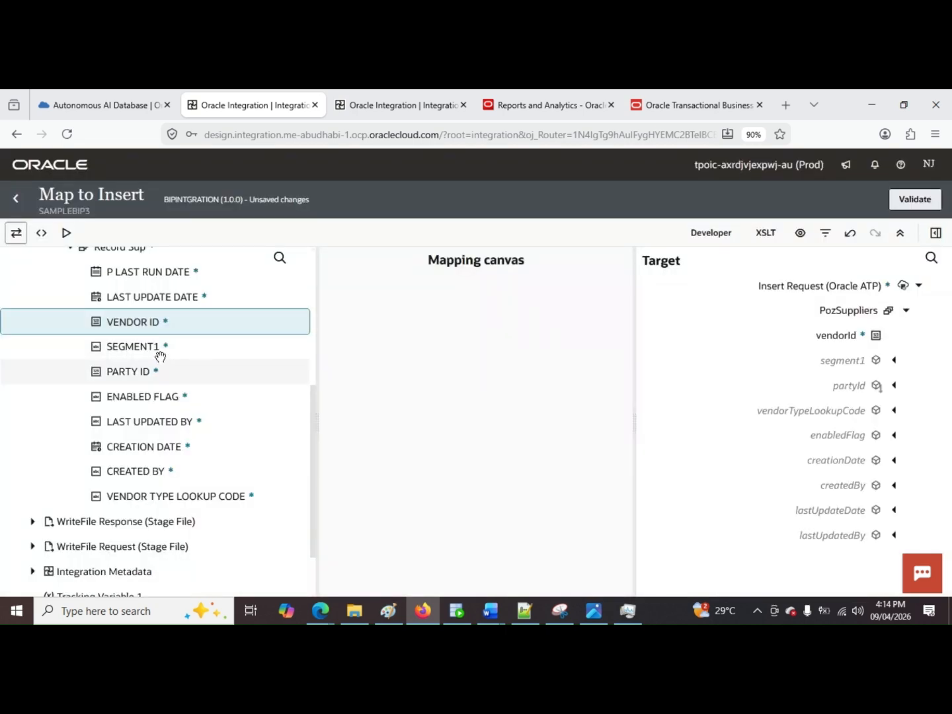
pyautogui.moveTo(157, 357); pyautogui.dragTo(851, 369)
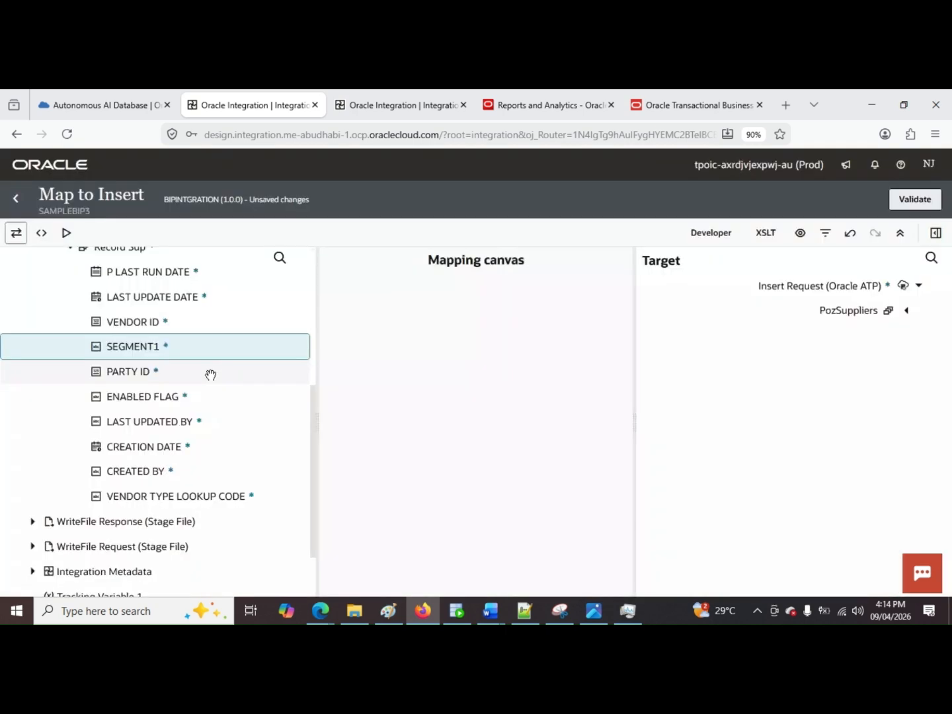
pyautogui.moveTo(192, 371); pyautogui.dragTo(820, 393)
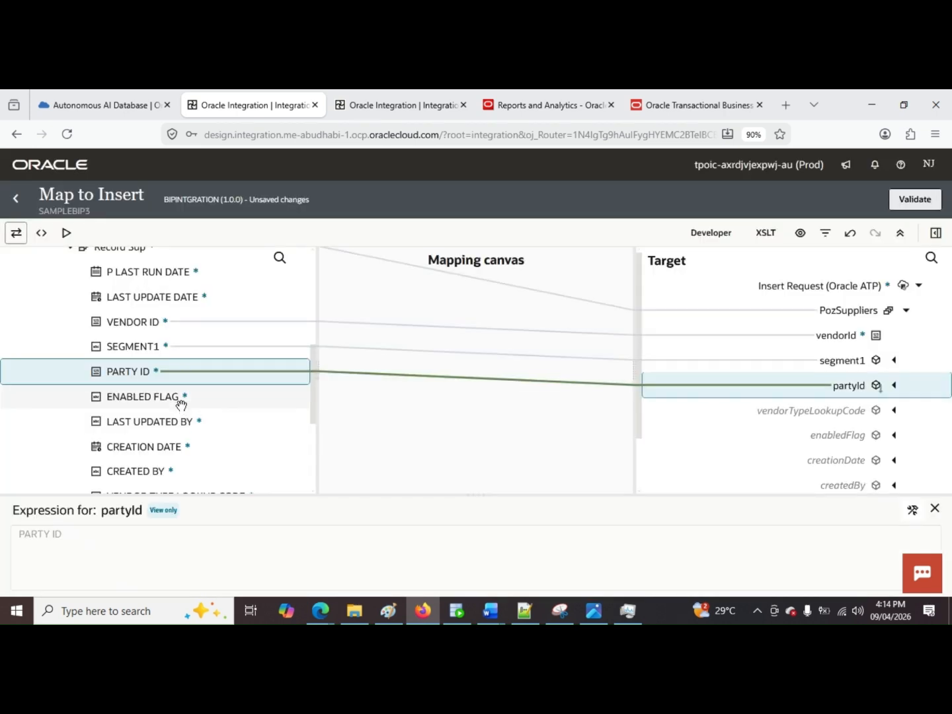
# Step: Map ENABLED FLAG, LAST UPDATED BY, CREATION DATE, CREATED BY and VENDOR TYPE LOOKUP CODE to their matching PozSuppliers fields
pyautogui.moveTo(185, 397); pyautogui.dragTo(701, 440)
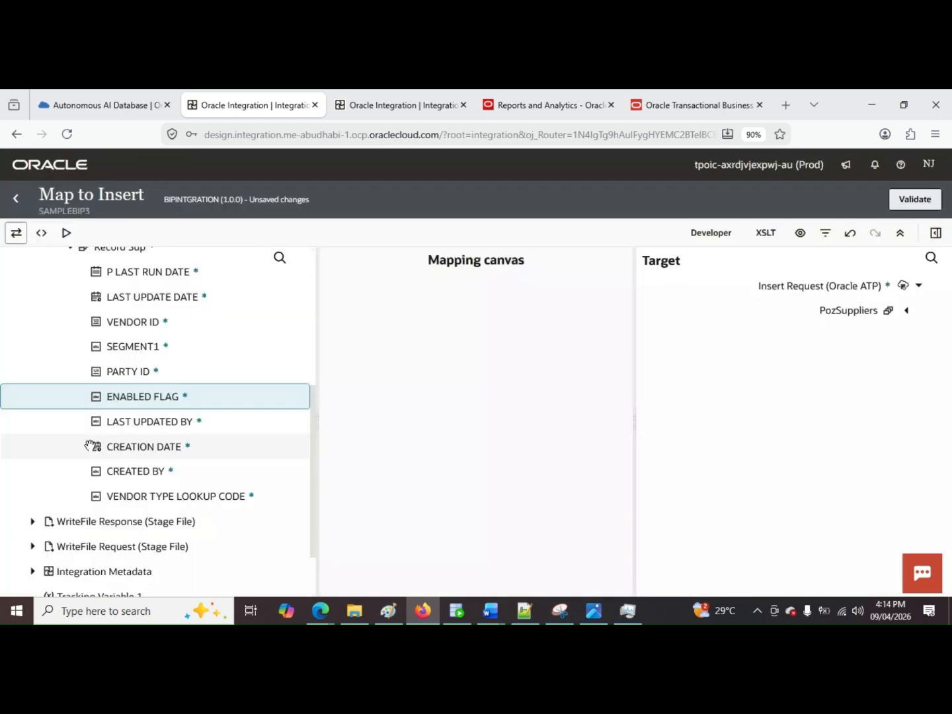
pyautogui.moveTo(166, 426); pyautogui.dragTo(836, 480)
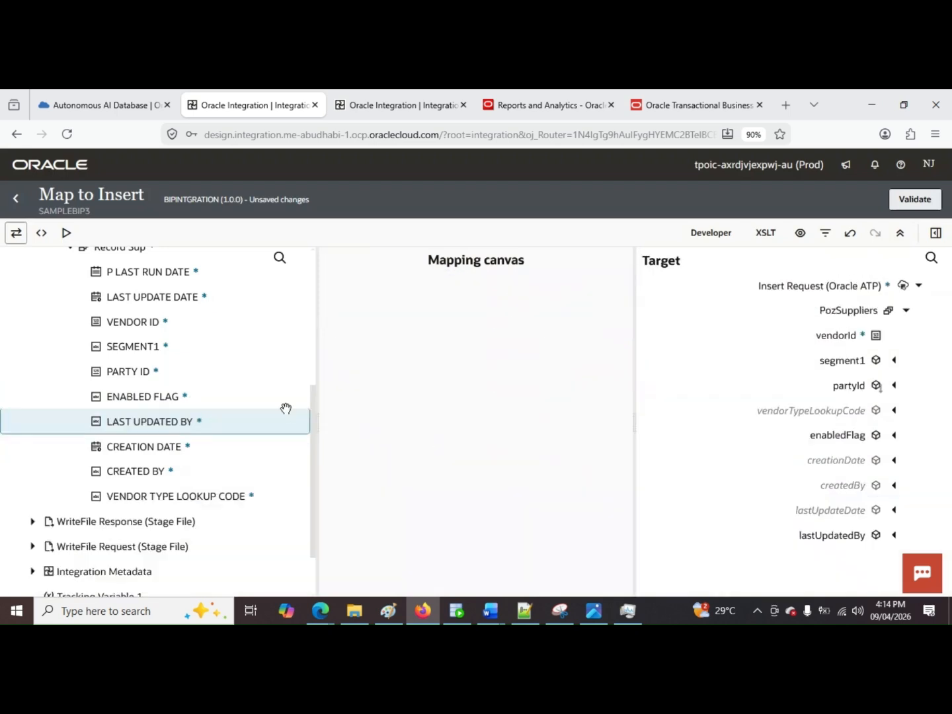
pyautogui.moveTo(173, 448); pyautogui.dragTo(664, 414)
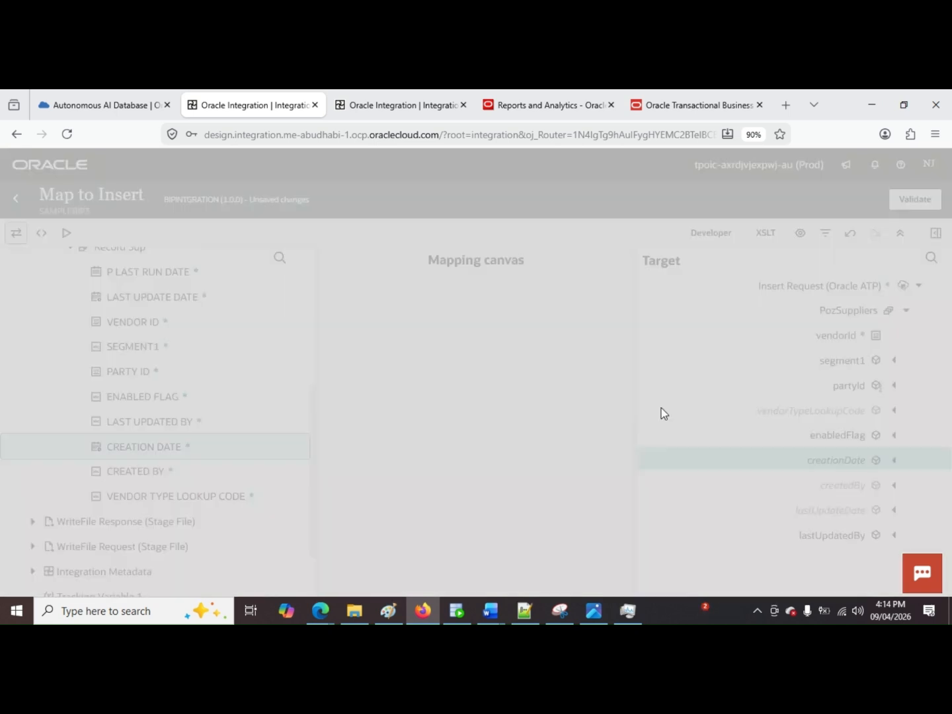
pyautogui.moveTo(135, 471); pyautogui.dragTo(375, 395)
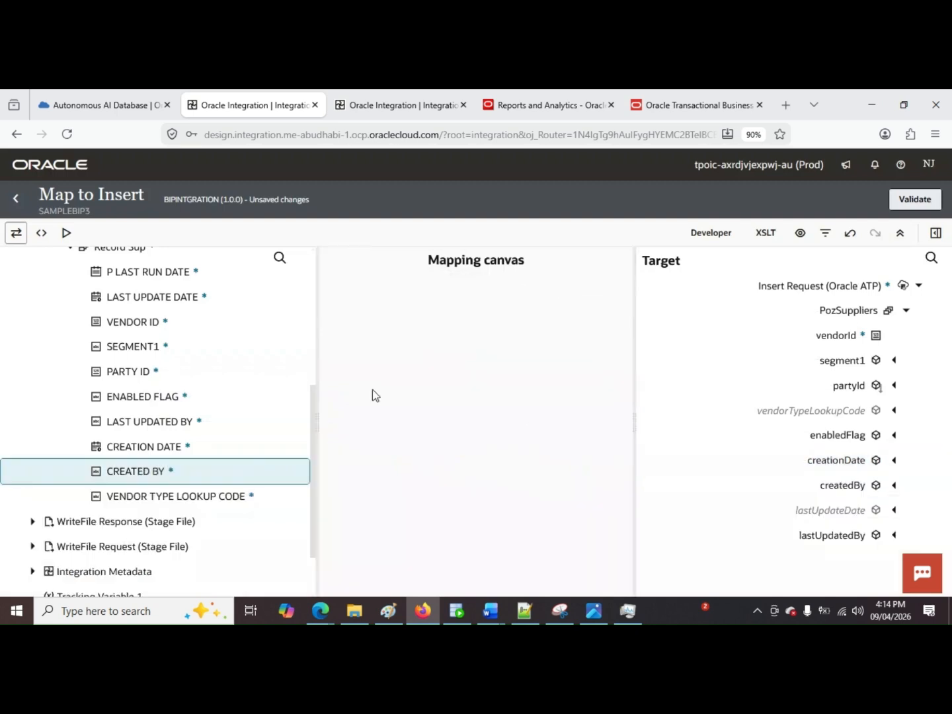
pyautogui.moveTo(242, 418); pyautogui.dragTo(875, 416)
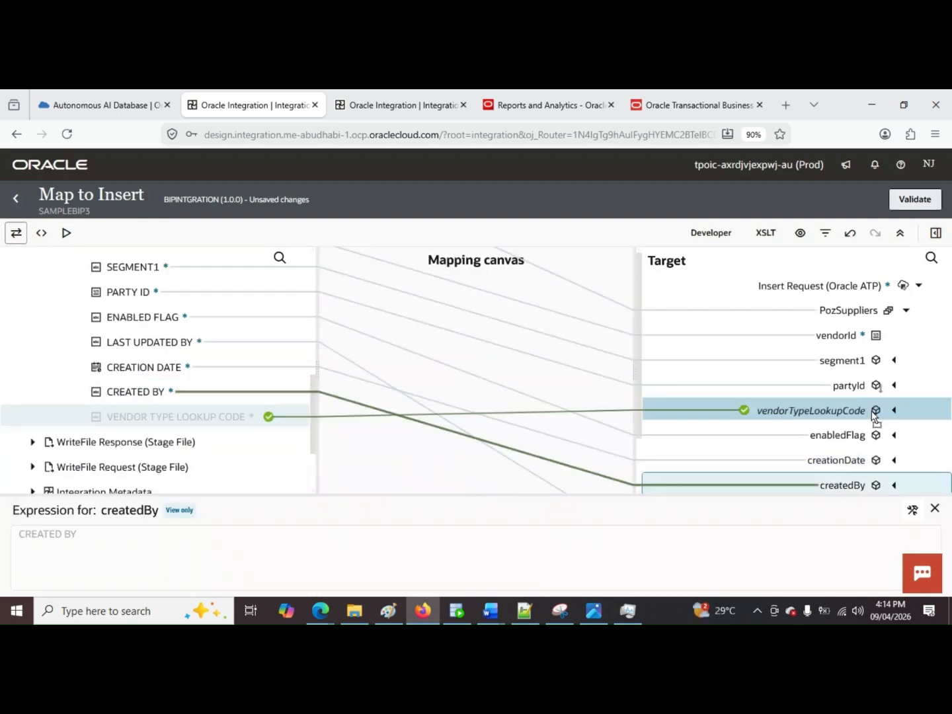
# Step: Map LAST UPDATE DATE to lastUpdateDate, then validate the Insert map and return to the integration canvas
pyautogui.scroll(-1, 908, 391)
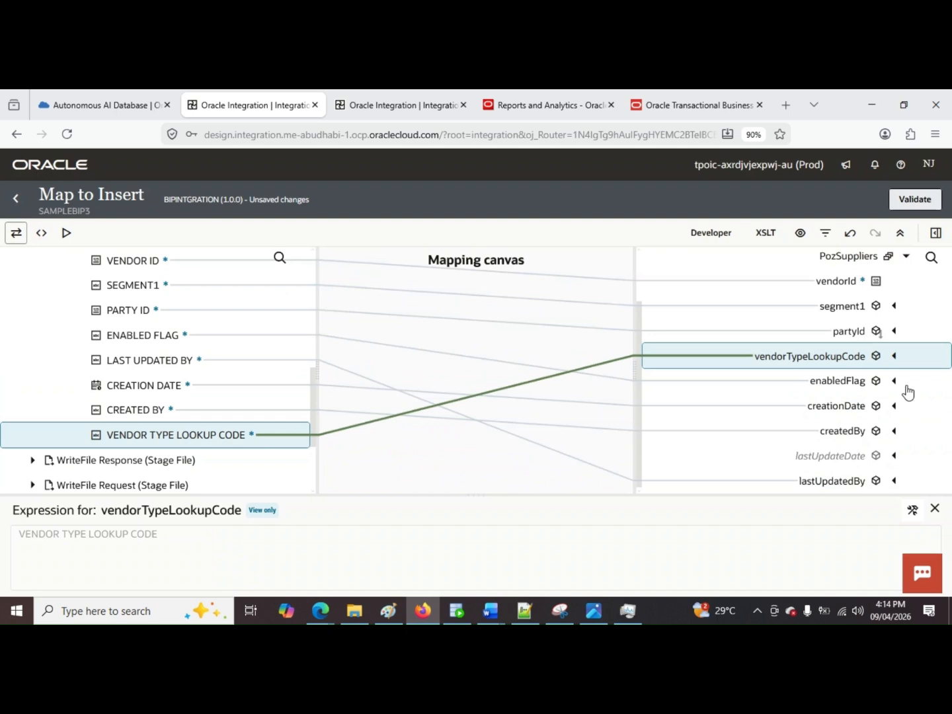
pyautogui.scroll(5, 191, 376)
pyautogui.scroll(-3, 196, 385)
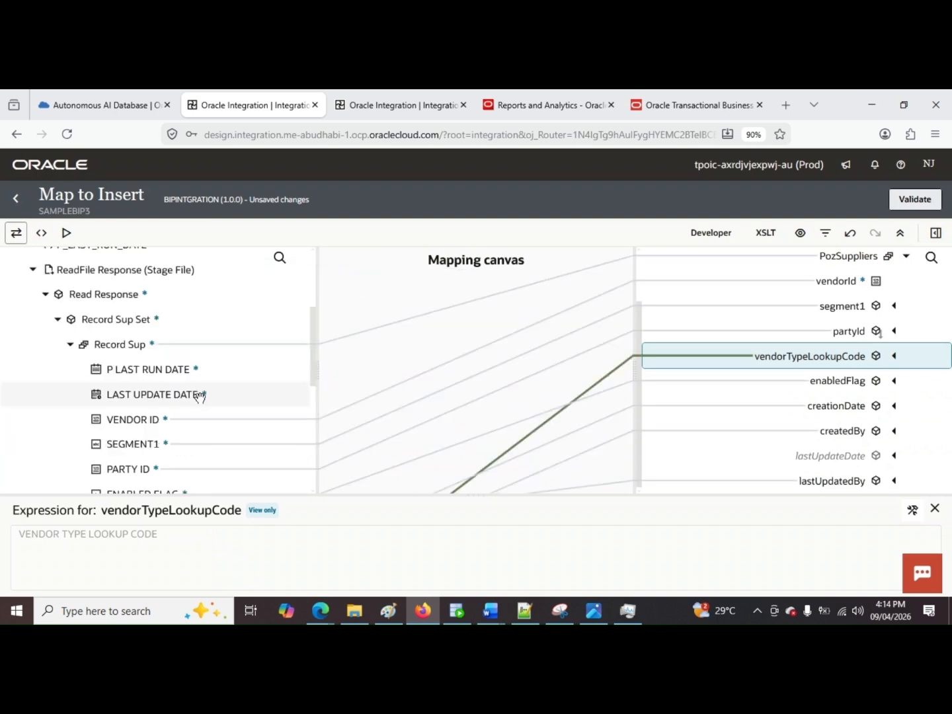
pyautogui.moveTo(205, 396); pyautogui.dragTo(686, 459)
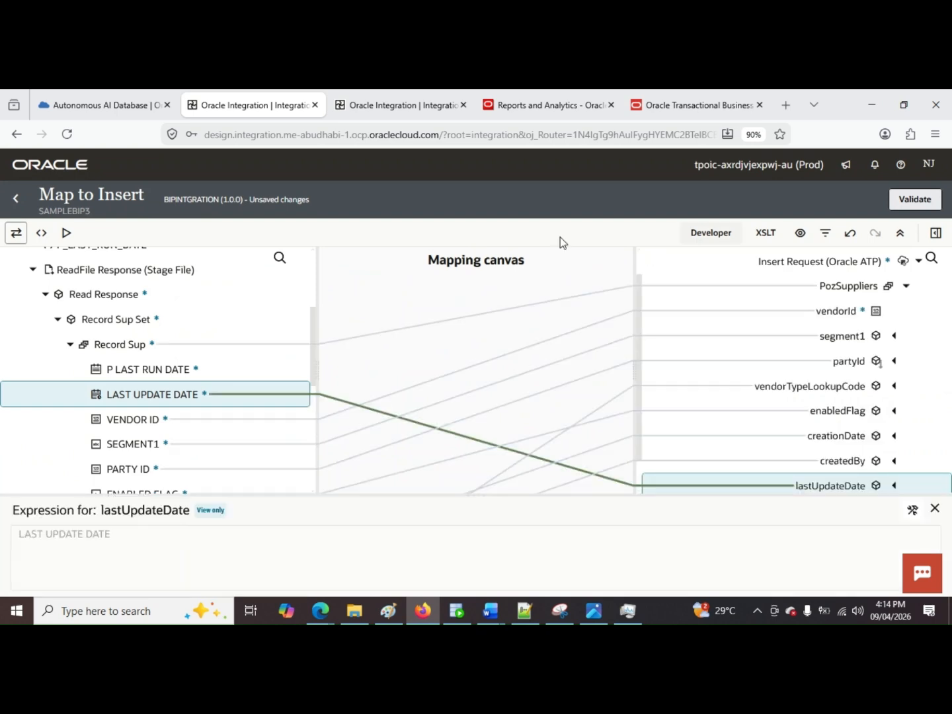
pyautogui.click(917, 201)
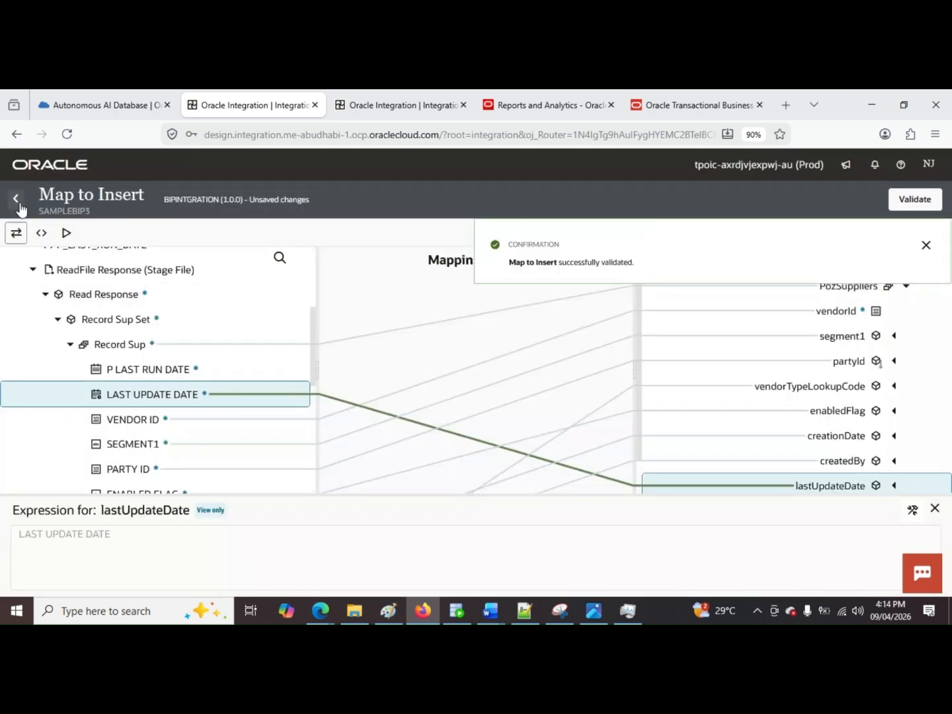
pyautogui.click(16, 198)
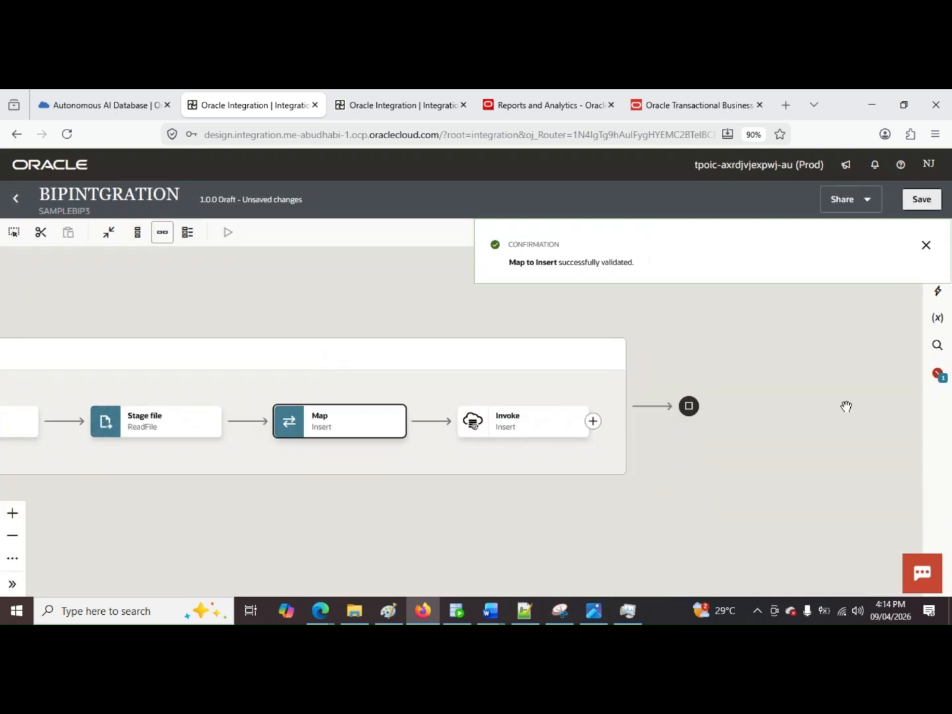
# Step: Add the Default Handler as a fault handler to Scope1
pyautogui.click(617, 360)
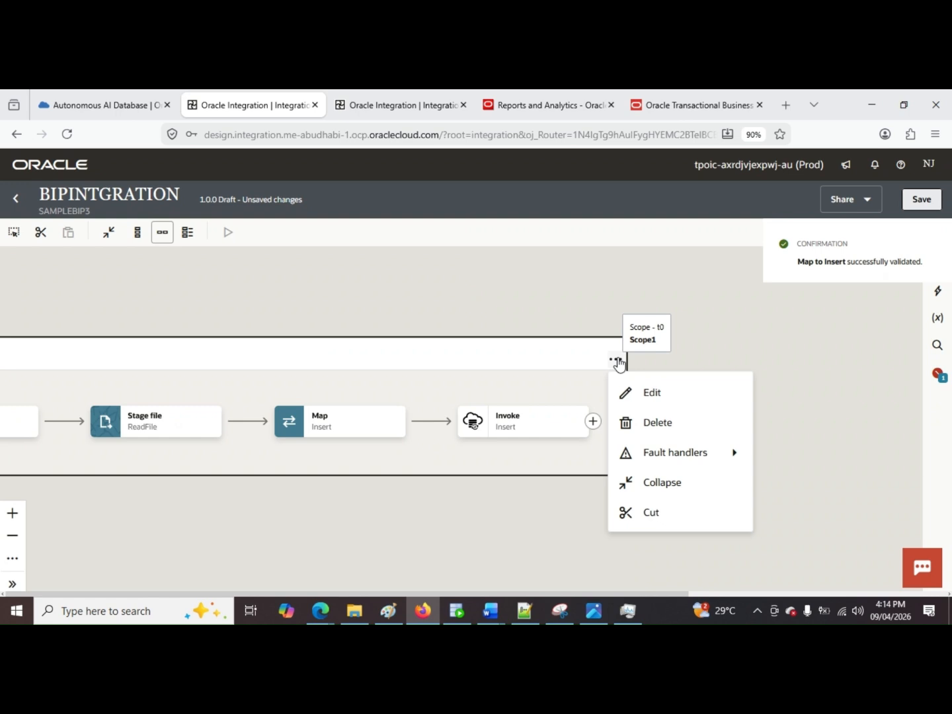
pyautogui.moveTo(688, 455)
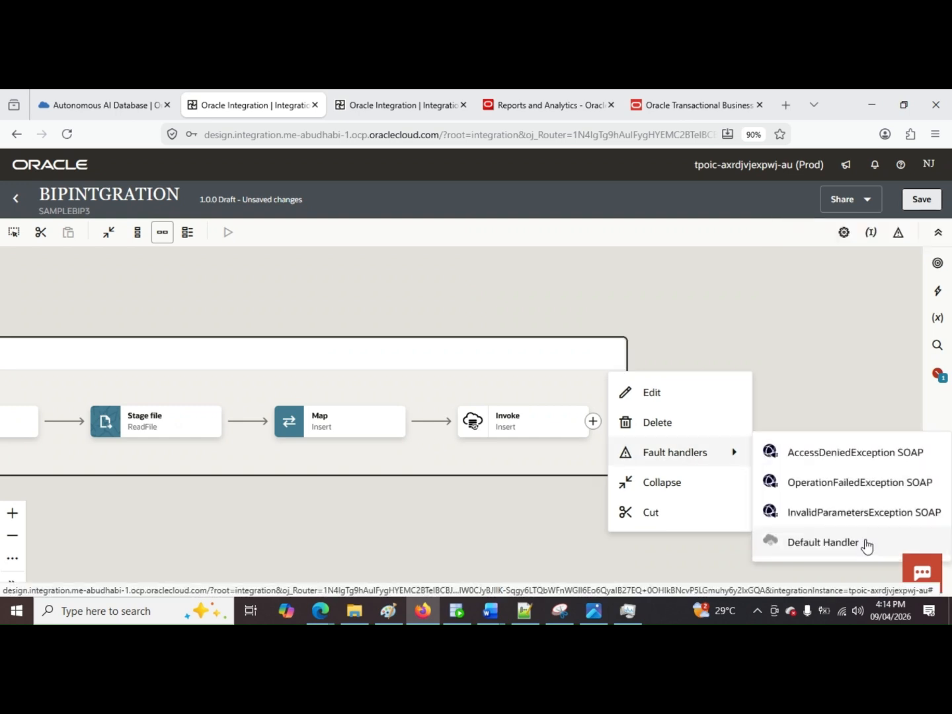
pyautogui.click(823, 542)
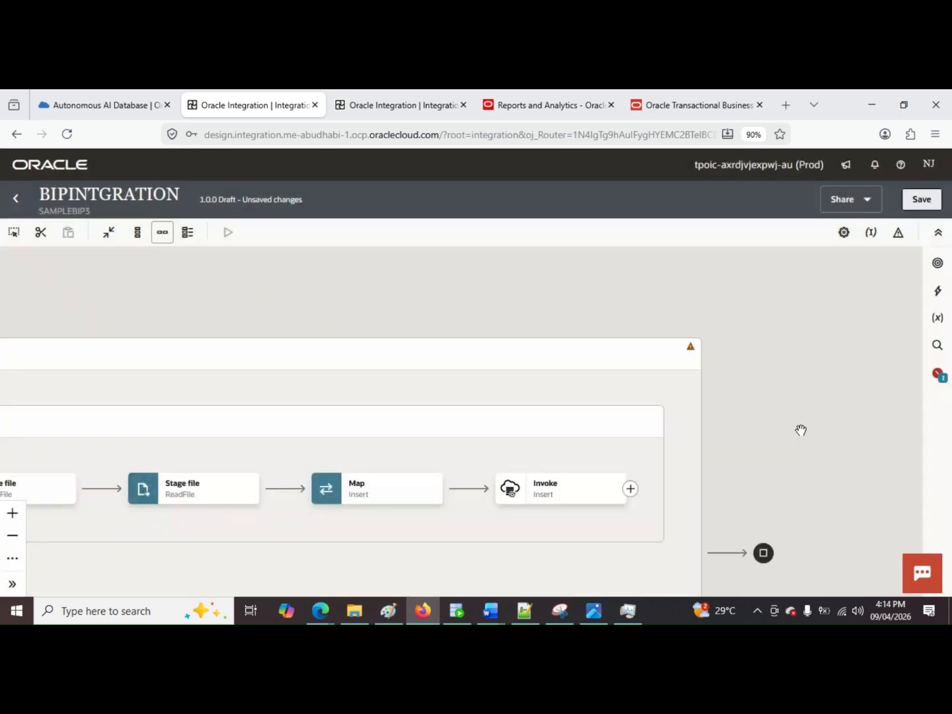
# Step: Add a Logger action inside the scope's default fault handler
pyautogui.scroll(-1, 801, 431)
pyautogui.moveTo(400, 396); pyautogui.dragTo(618, 280)
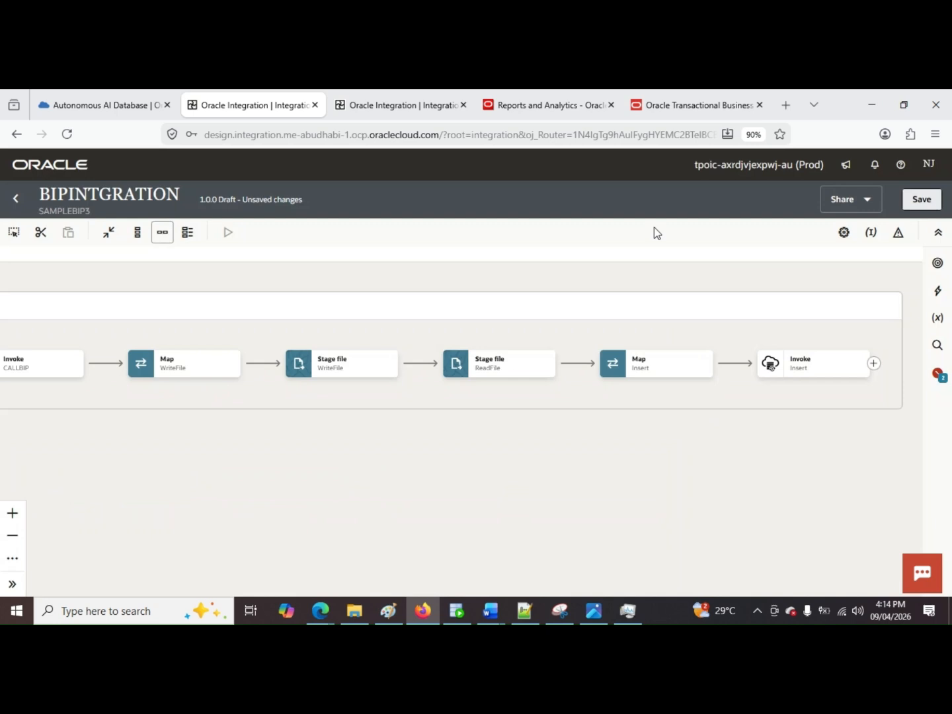
pyautogui.moveTo(190, 419); pyautogui.dragTo(557, 448)
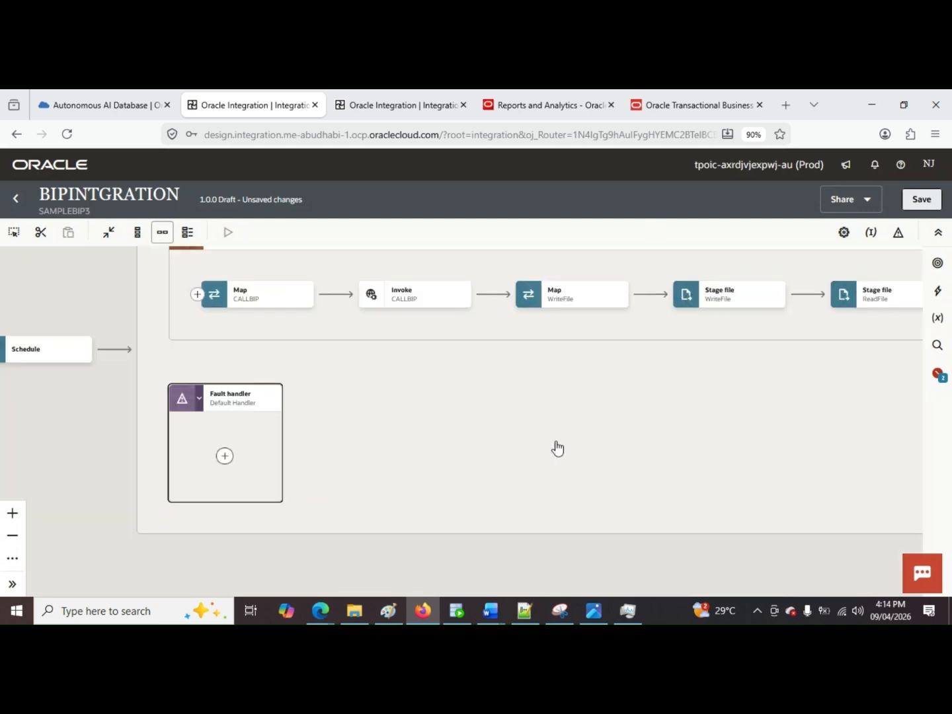
pyautogui.click(225, 456)
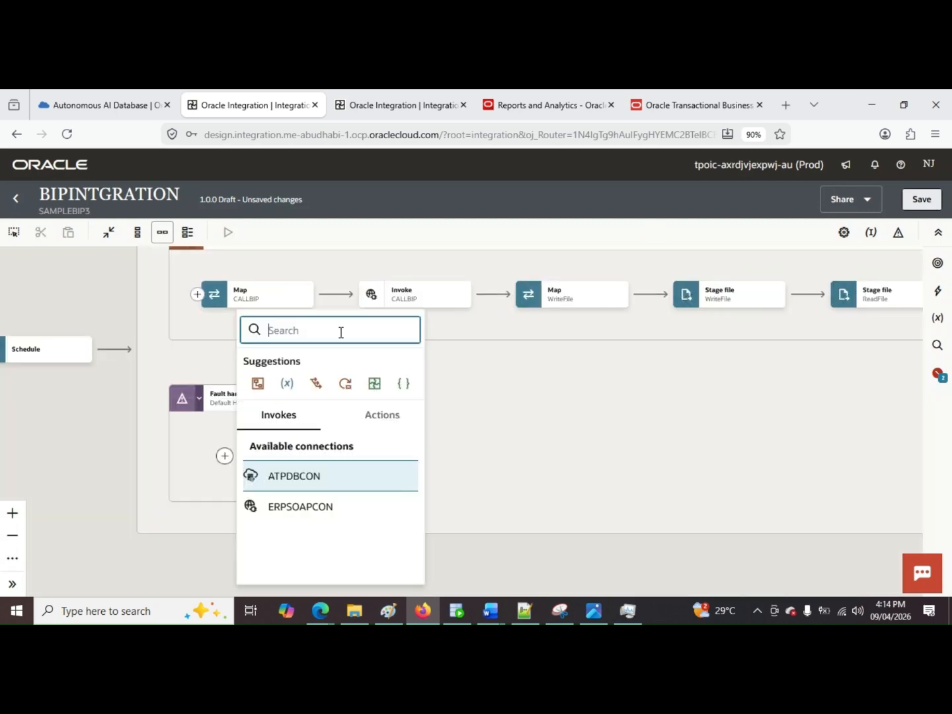
pyautogui.write('log')
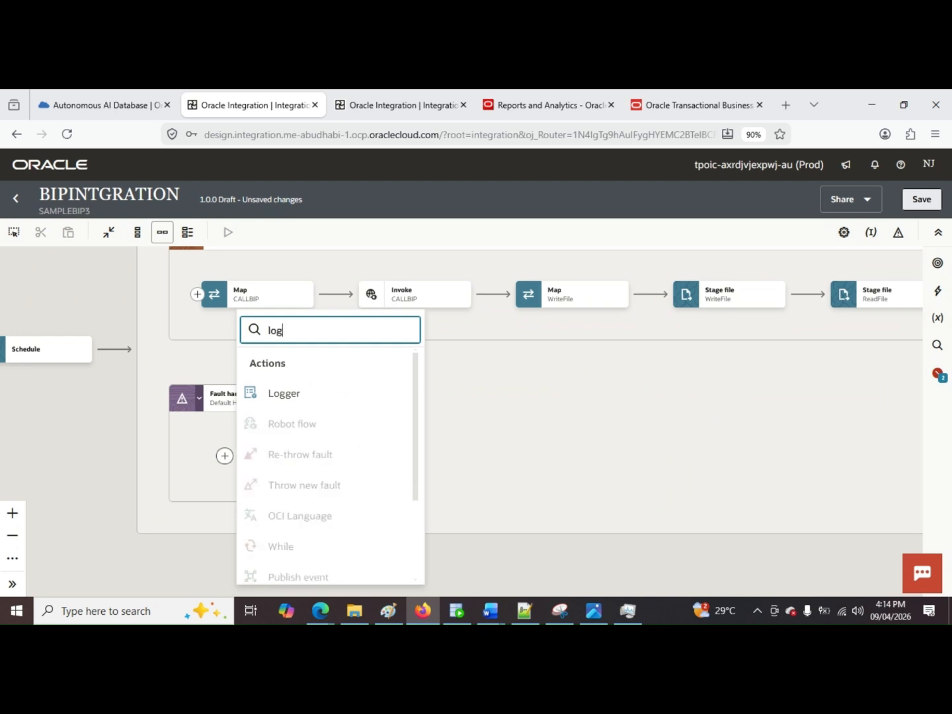
pyautogui.write('g')
pyautogui.click(336, 397)
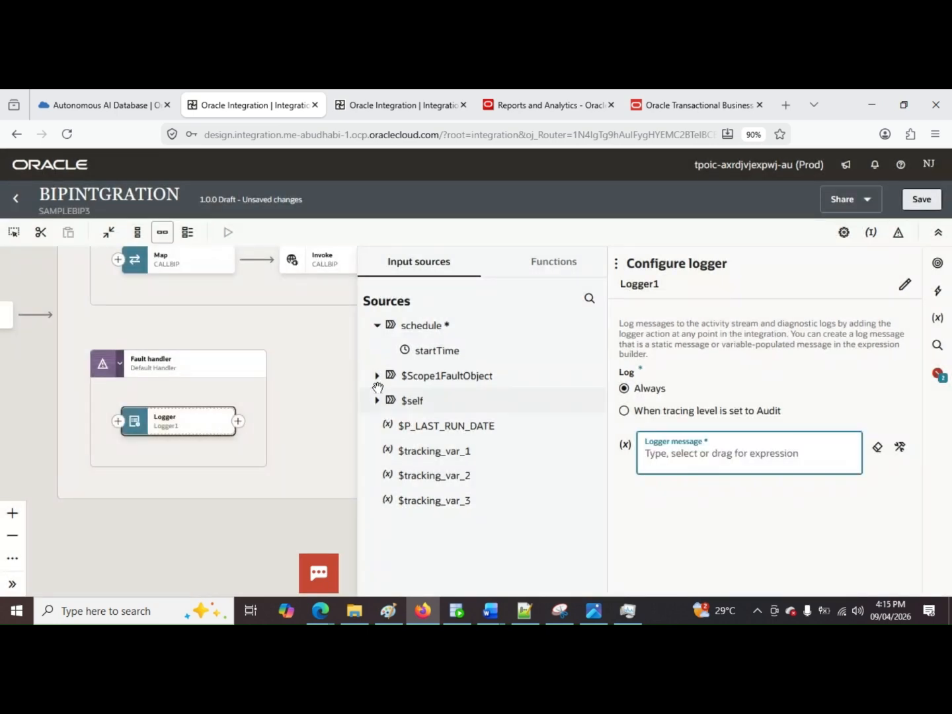
# Step: Set the logger message to the reason element of $Scope1FaultObject's fault and save the integration
pyautogui.click(377, 376)
pyautogui.click(393, 401)
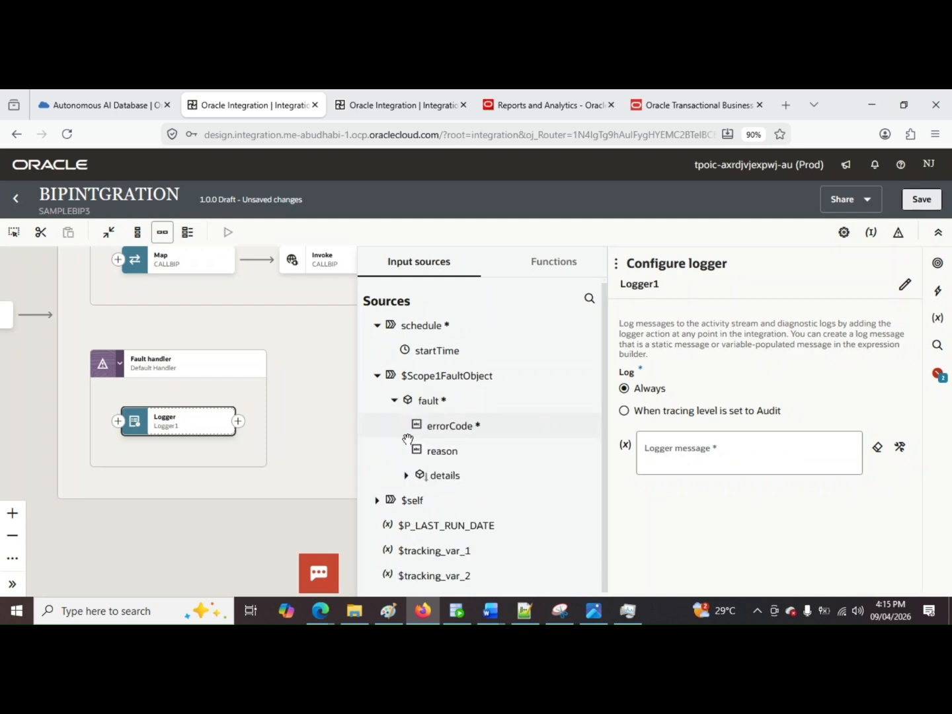
pyautogui.moveTo(421, 452); pyautogui.dragTo(732, 457)
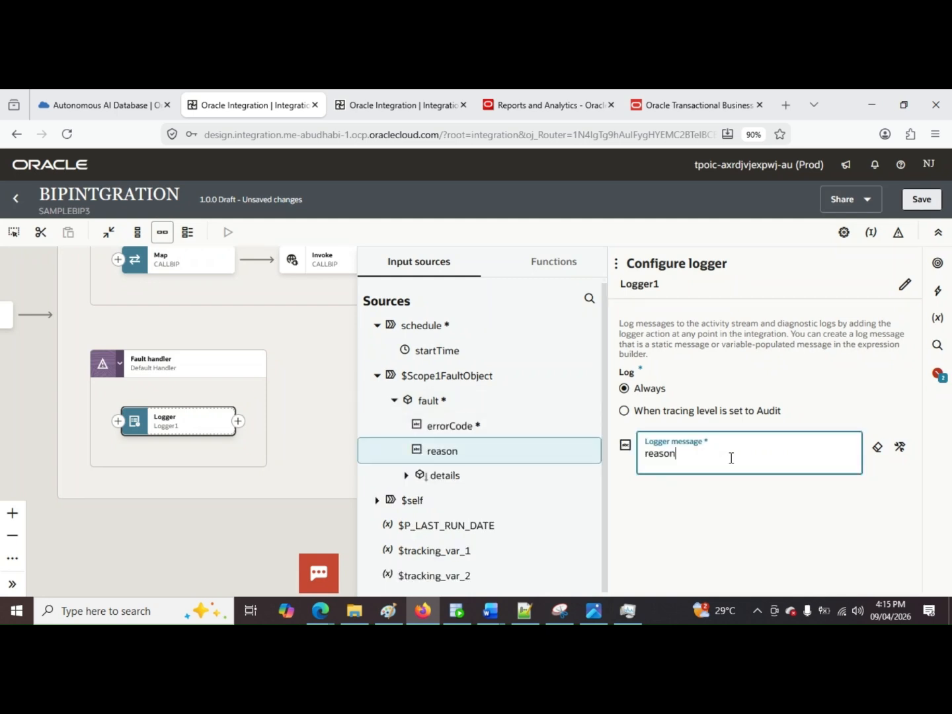
pyautogui.click(921, 199)
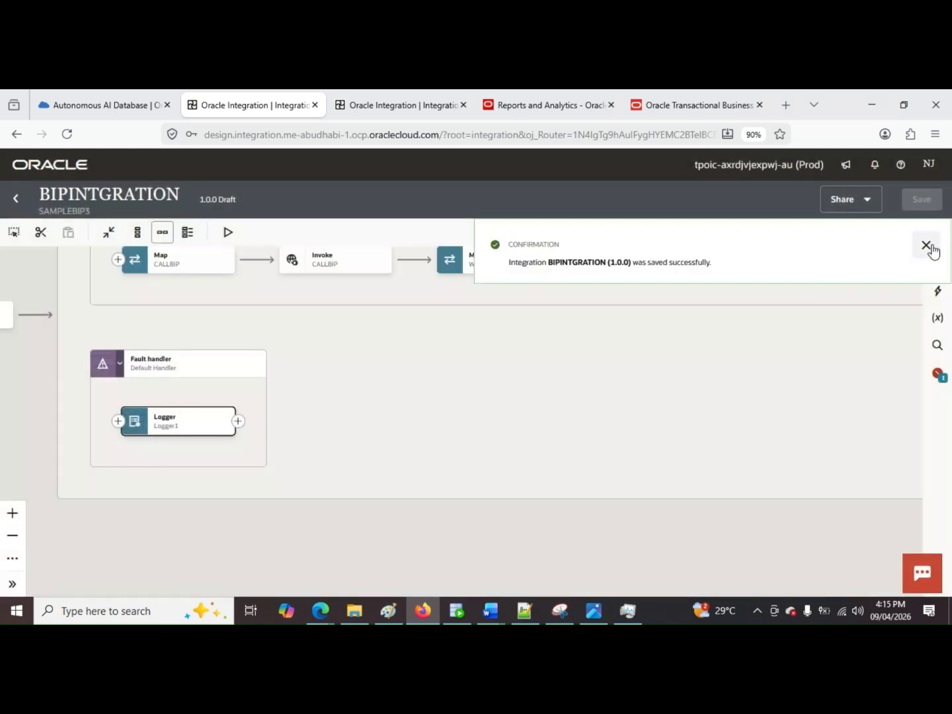
pyautogui.click(926, 246)
# Step: Assign the schedule's startTime as the primary business identifier, save the integration and return to the SAMPLEBIP3 project
pyautogui.click(938, 374)
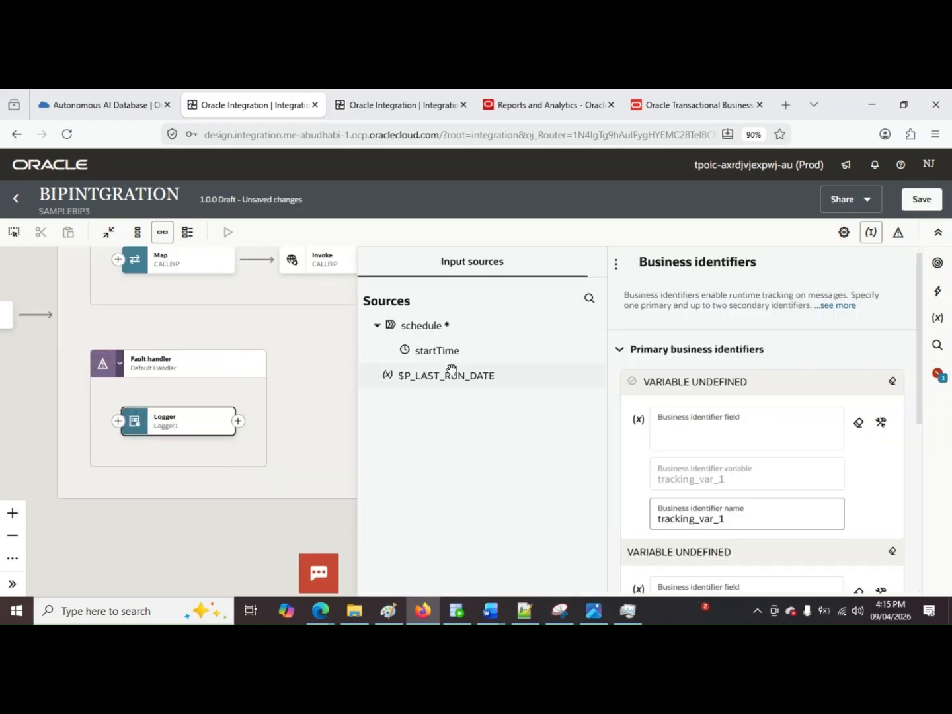
pyautogui.moveTo(440, 351); pyautogui.dragTo(713, 436)
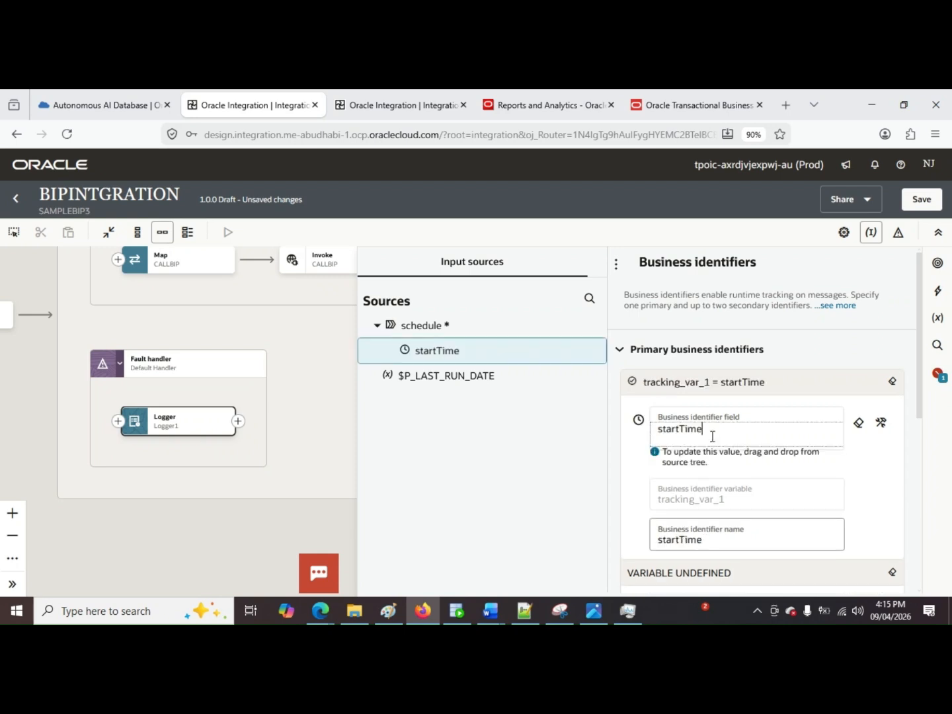
pyautogui.click(921, 199)
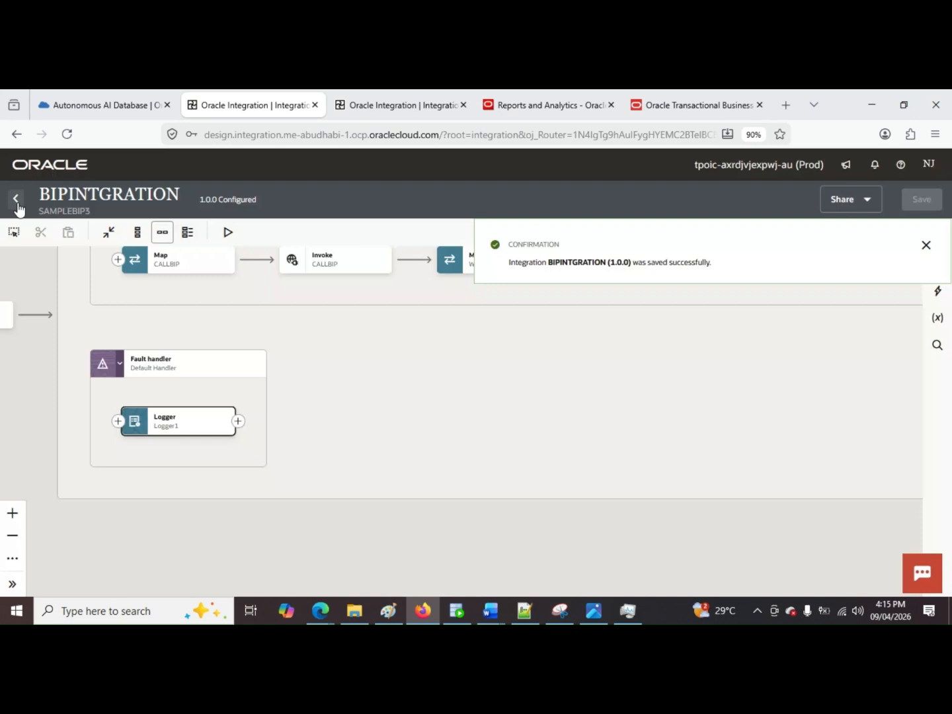
pyautogui.click(15, 199)
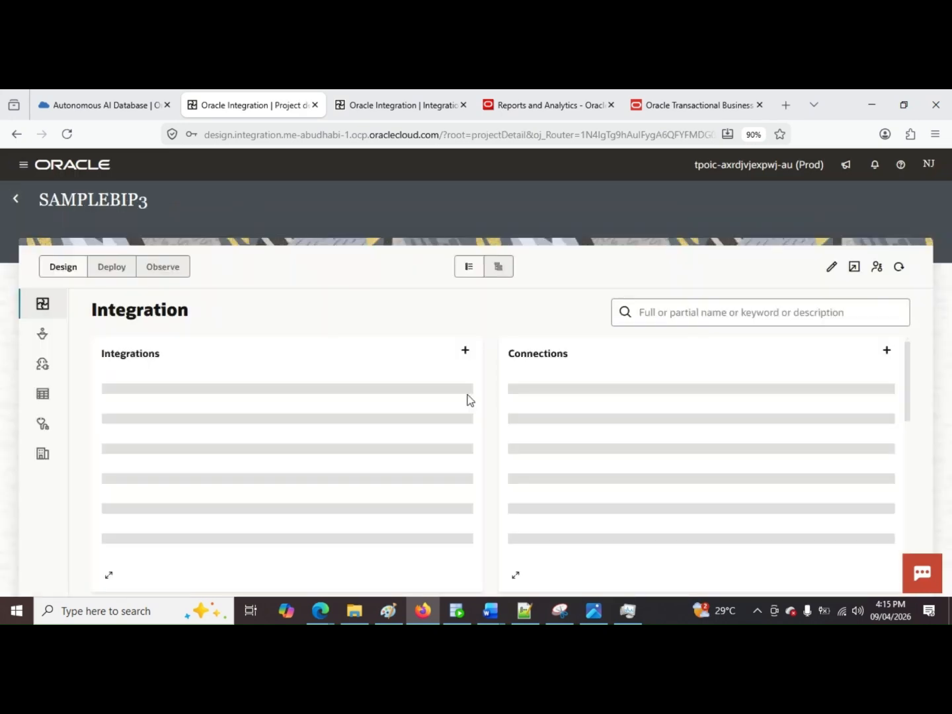
# Step: Activate the BIPINTGRATION integration with the Production tracing level
pyautogui.click(460, 397)
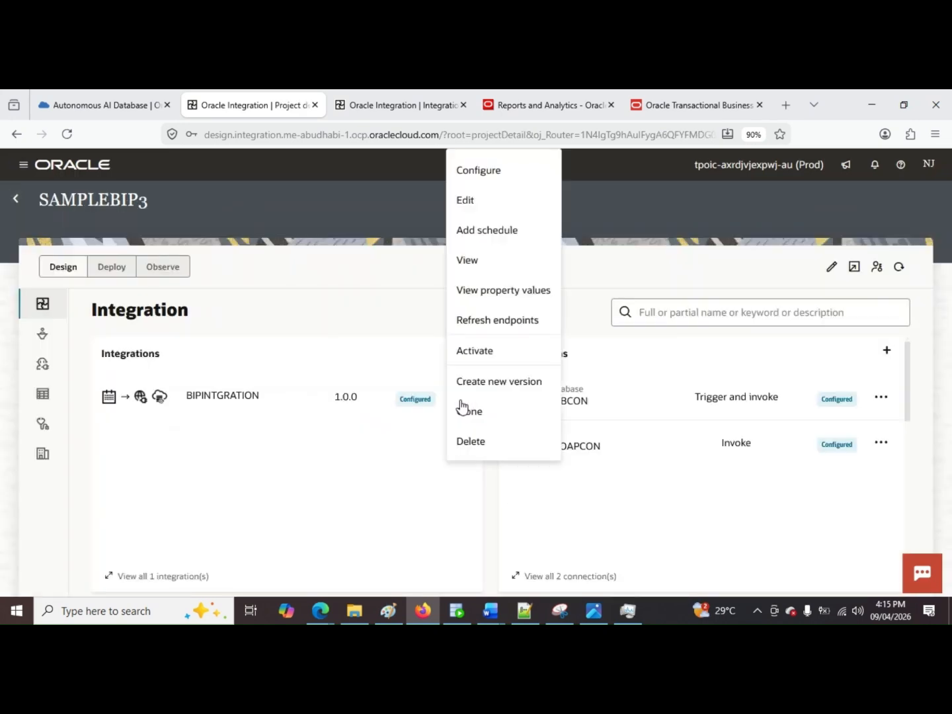
pyautogui.click(461, 406)
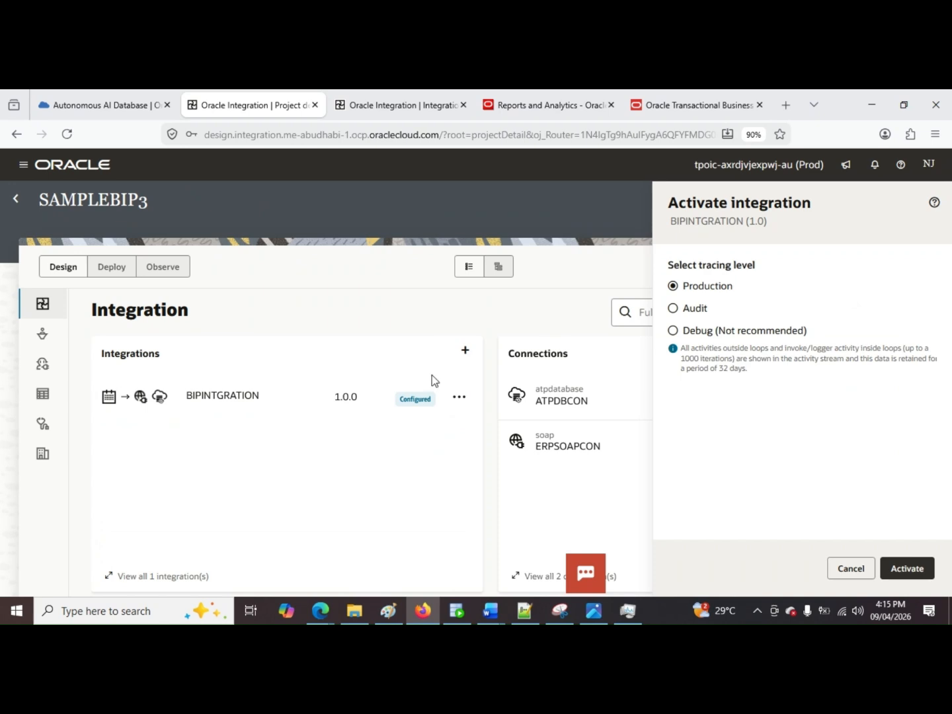
pyautogui.click(908, 569)
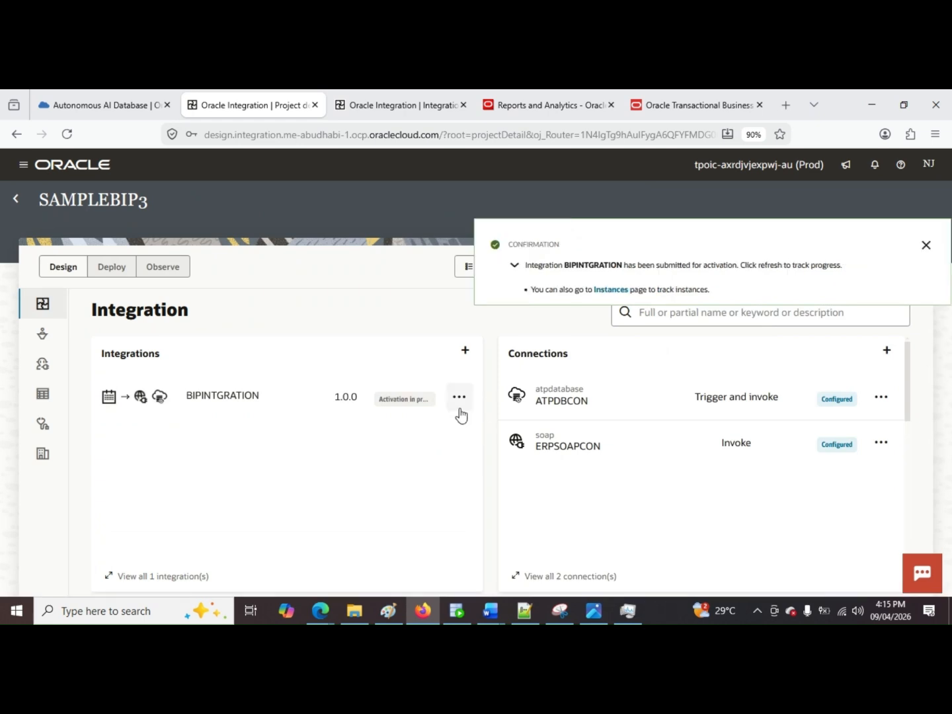
pyautogui.click(926, 245)
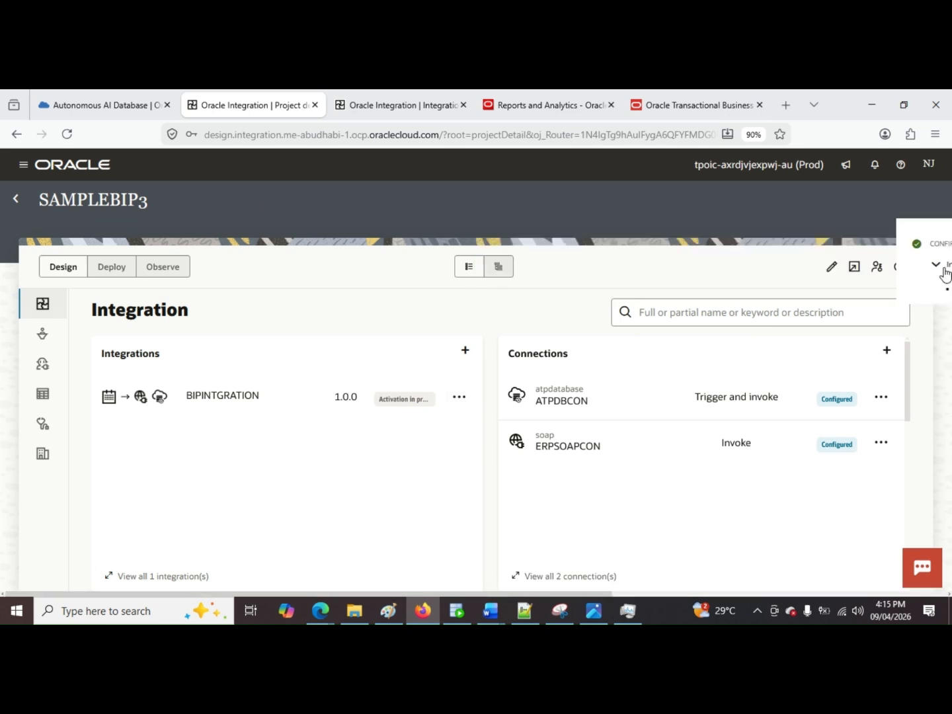
# Step: Run the BIPINTGRATION integration as an ad hoc request with P_LAST_RUN_DATE set to 01-01-2026
pyautogui.click(459, 397)
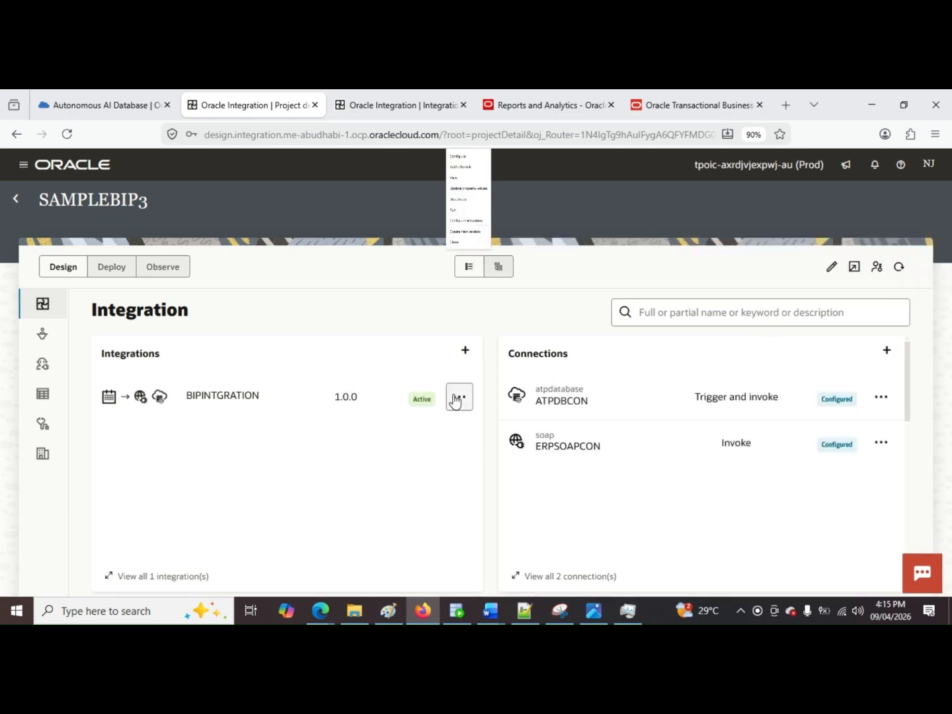
pyautogui.click(507, 324)
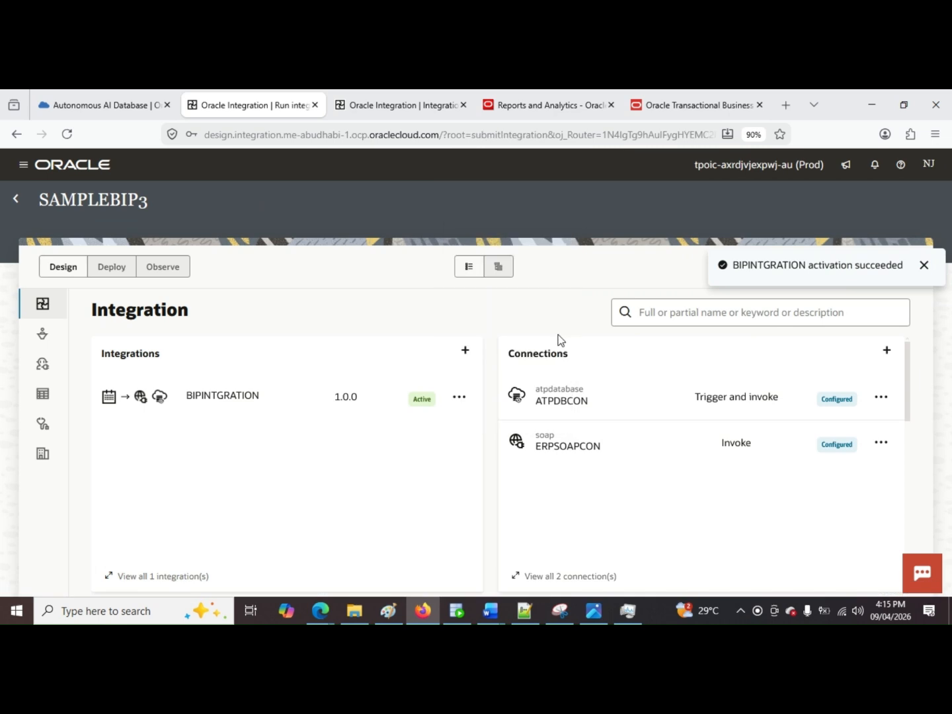
pyautogui.scroll(-1, 423, 357)
pyautogui.click(246, 547)
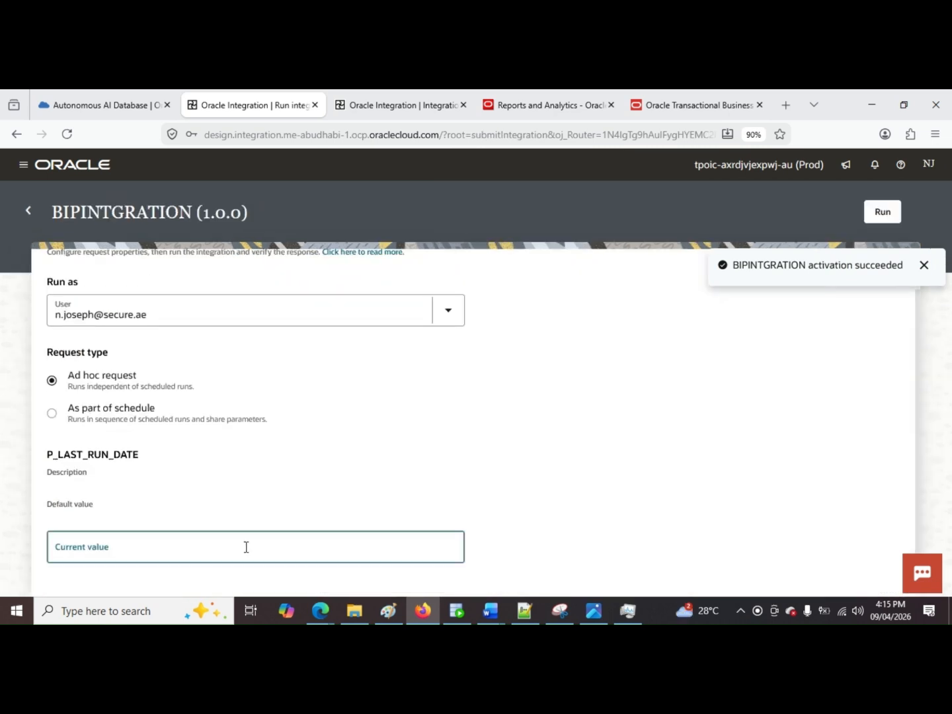
pyautogui.write('01-')
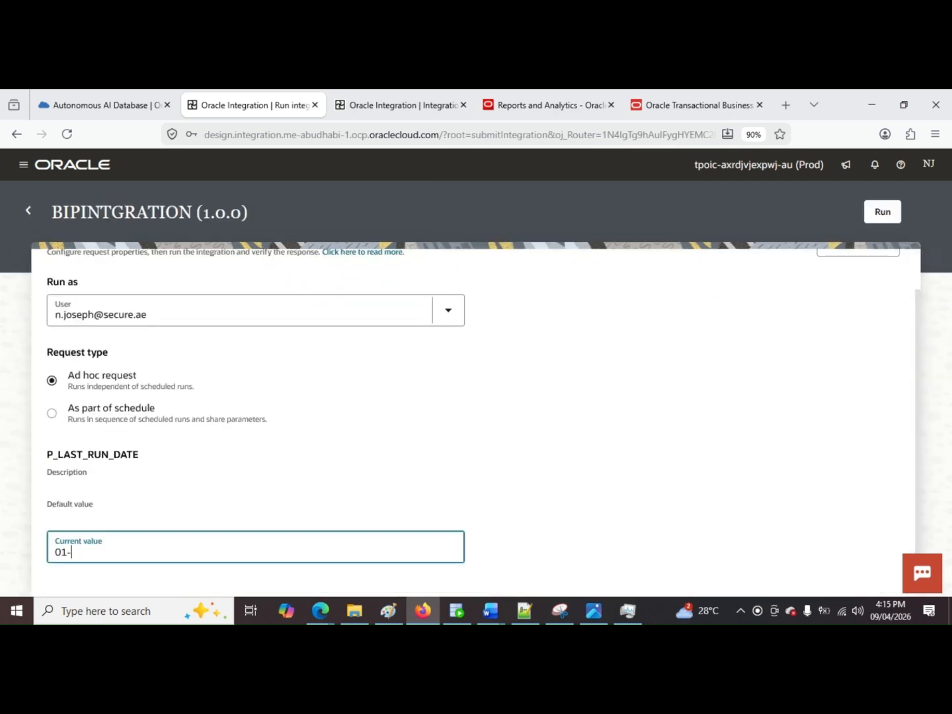
pyautogui.write('01-2026')
pyautogui.click(883, 212)
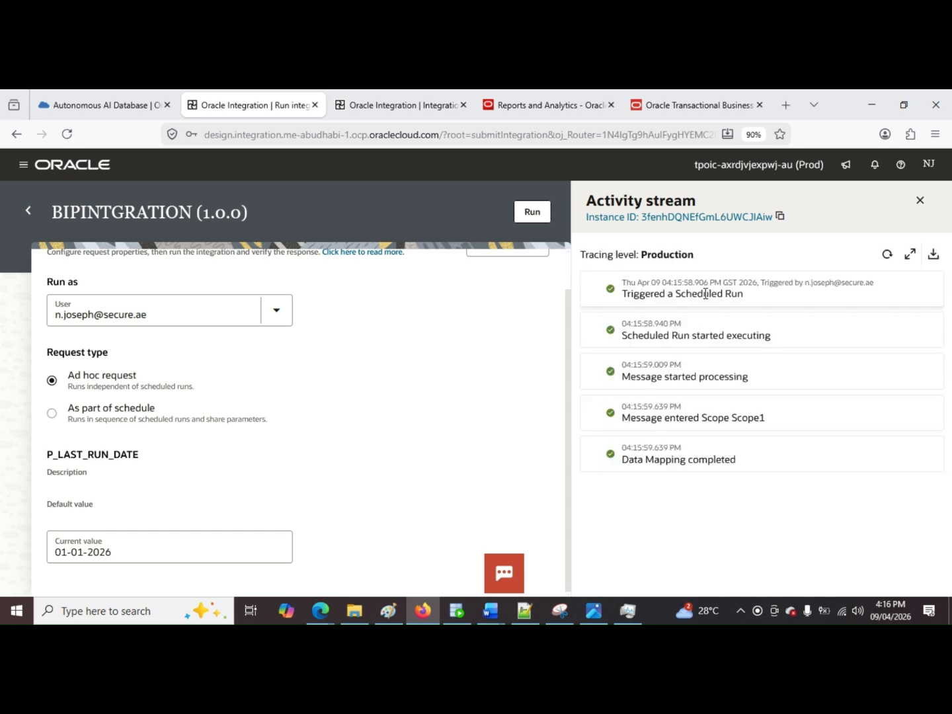
# Step: Refresh the run's activity stream and expand the Invoke Insert entry to examine its wire messages
pyautogui.click(890, 255)
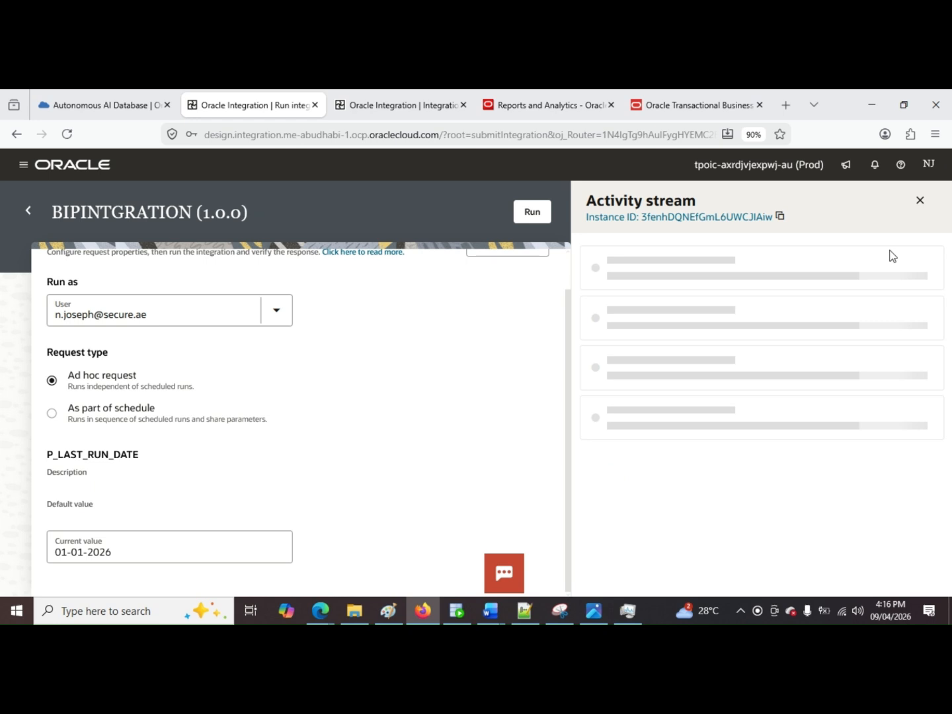
pyautogui.scroll(-5, 669, 473)
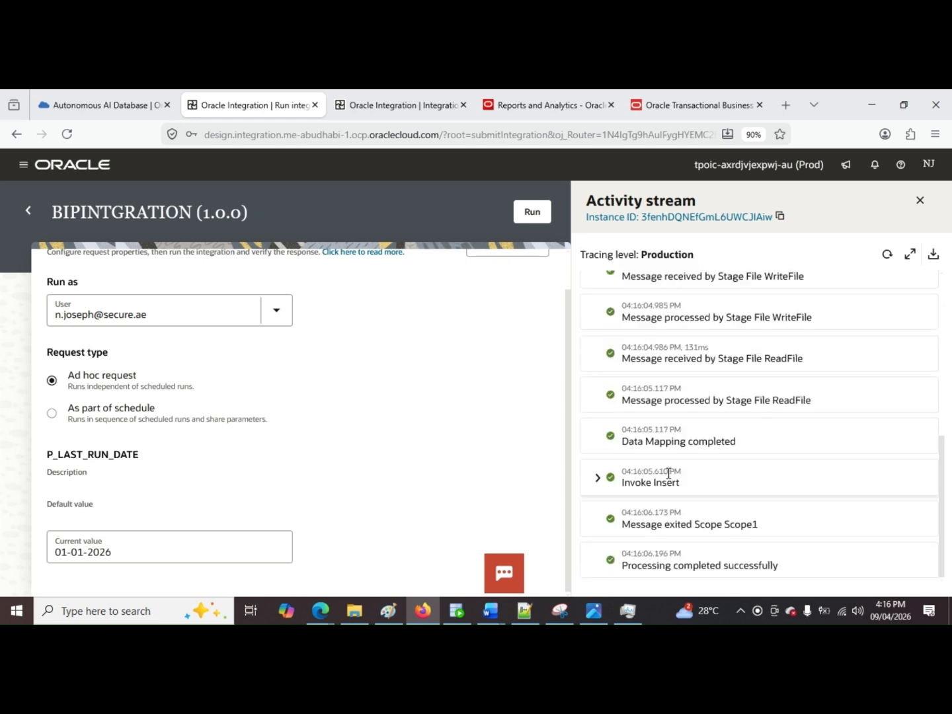
pyautogui.click(599, 479)
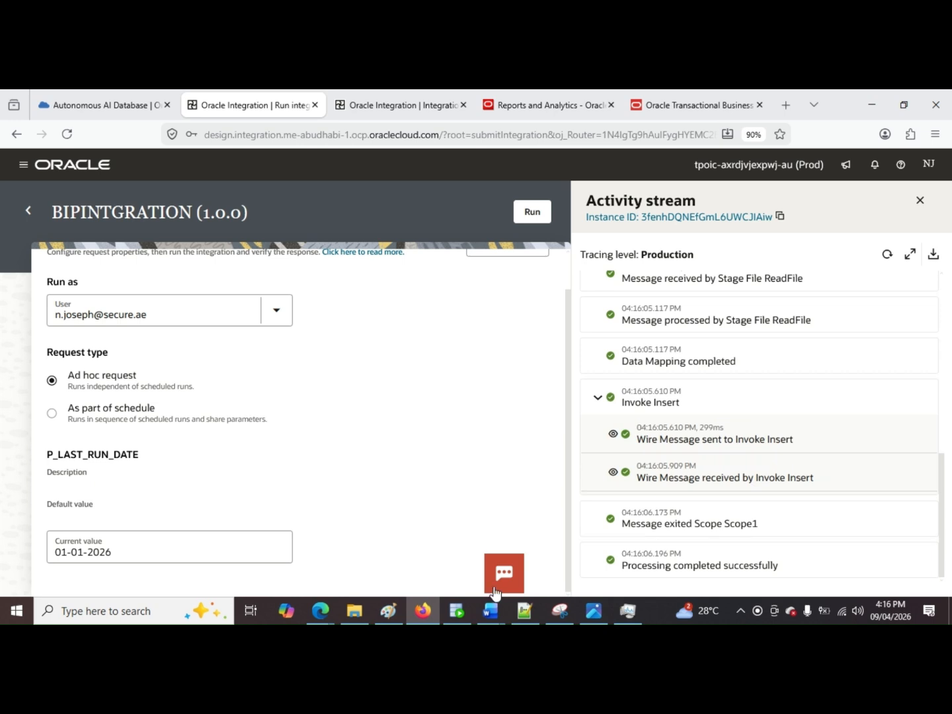
# Step: Switch to SQL Developer, run "select * from POZ_SUPPLIERS" and examine the returned supplier rows
pyautogui.click(457, 611)
pyautogui.moveTo(363, 233); pyautogui.dragTo(227, 224)
pyautogui.click(206, 190)
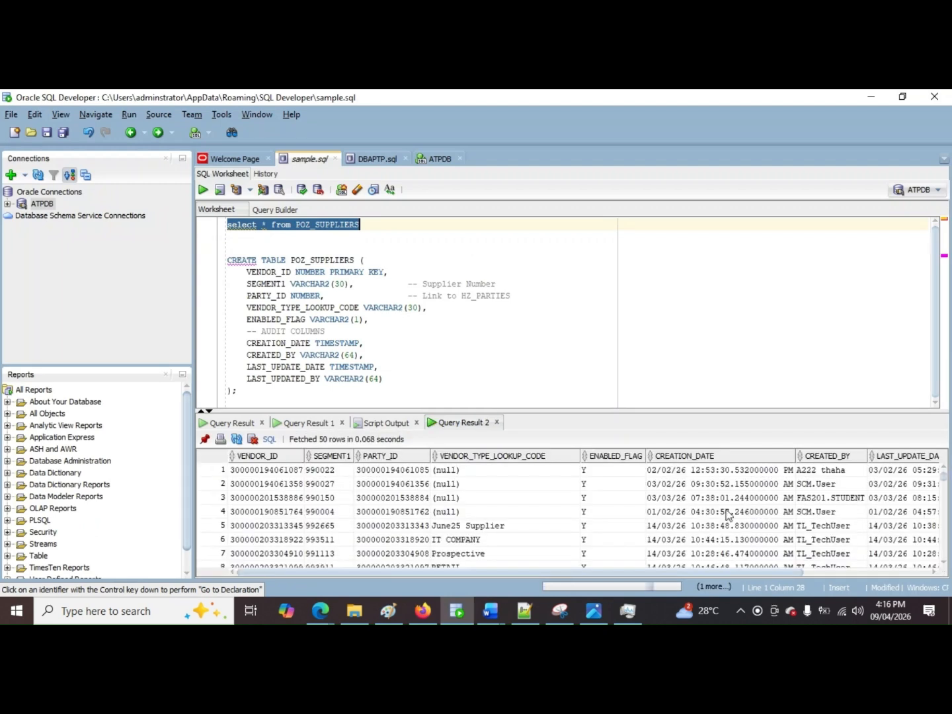
pyautogui.scroll(-9, 565, 509)
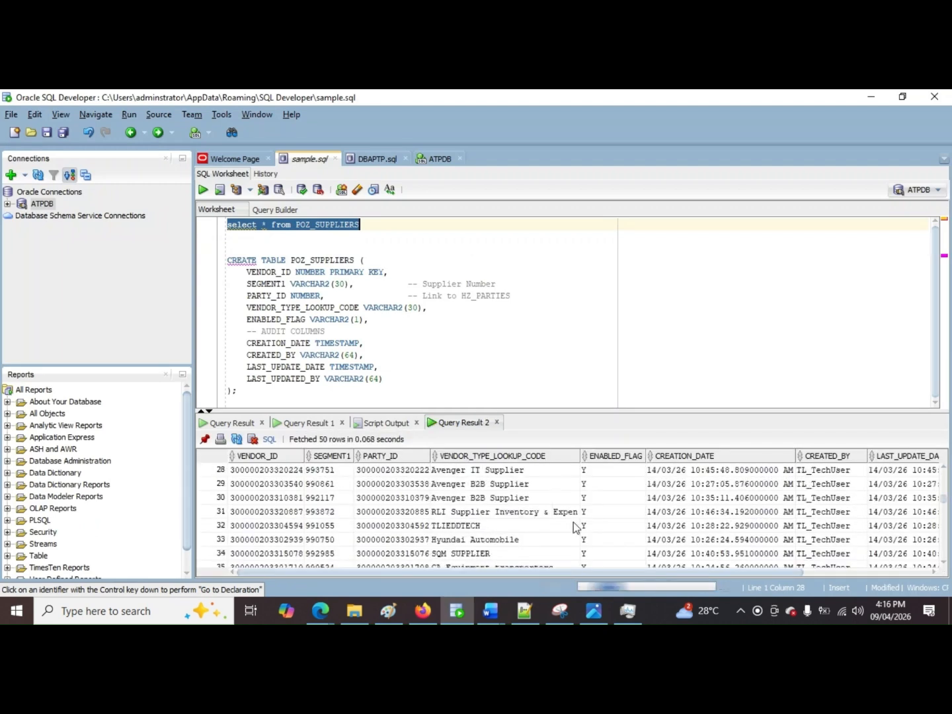
pyautogui.scroll(-7, 573, 527)
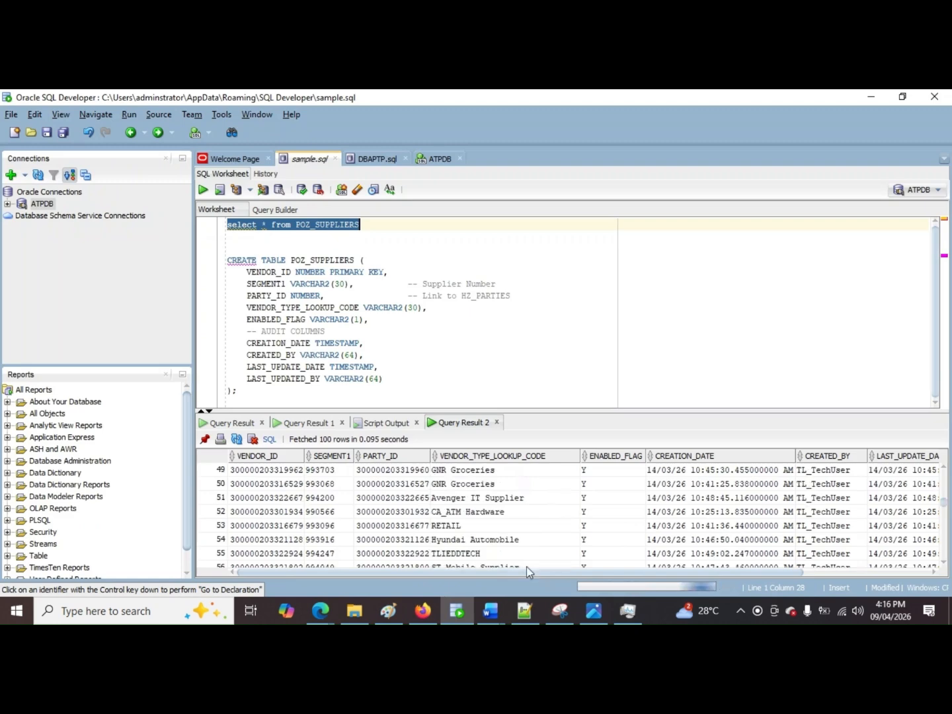
# Step: Switch to the OIC_Fusion_BIP_ATP_Integration_Document in Word and review its SOAP and ATPDB connection setup pages
pyautogui.moveTo(490, 611)
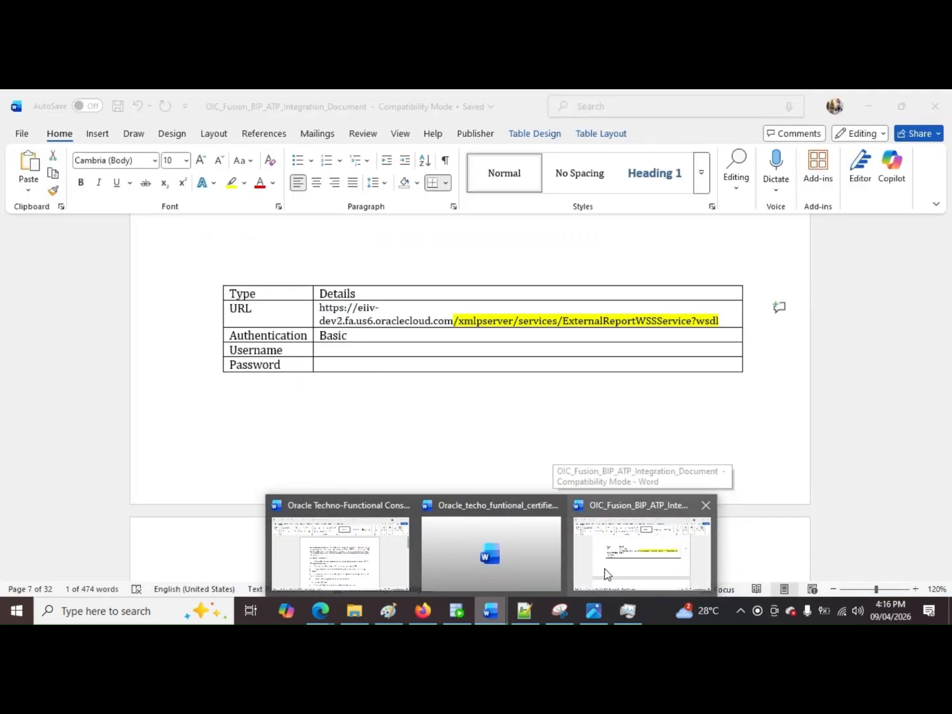
pyautogui.click(605, 572)
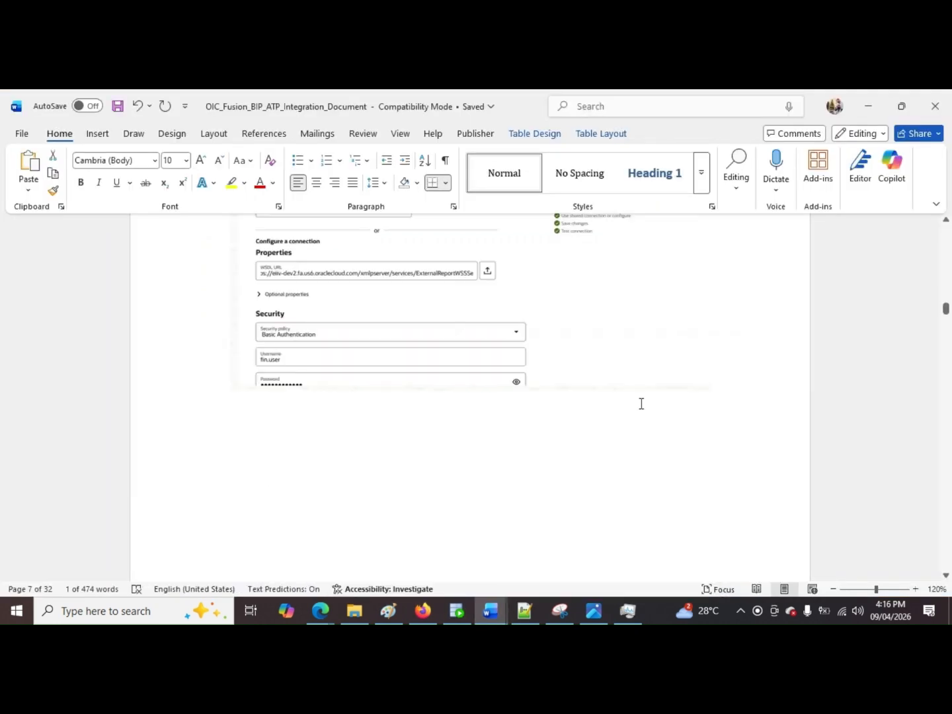
pyautogui.scroll(-5, 641, 410)
pyautogui.scroll(-5, 638, 423)
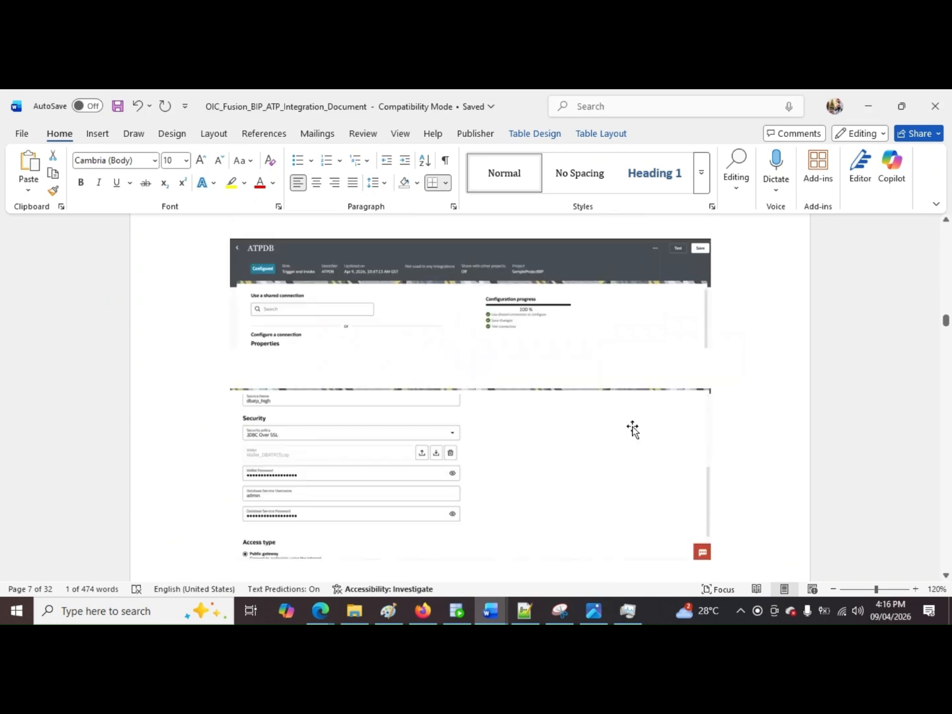
pyautogui.scroll(-5, 633, 430)
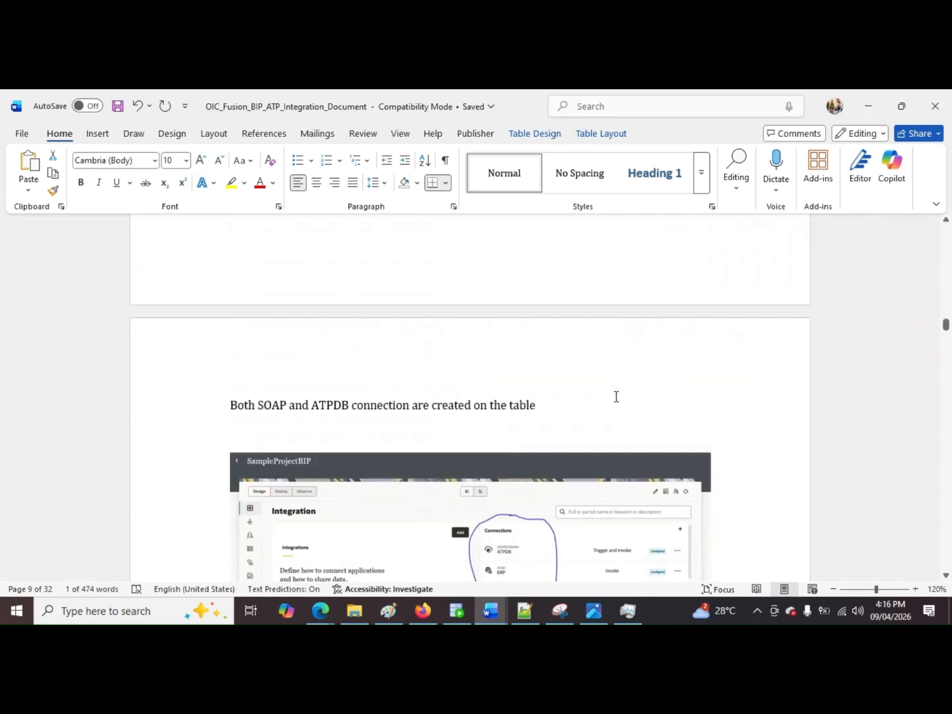